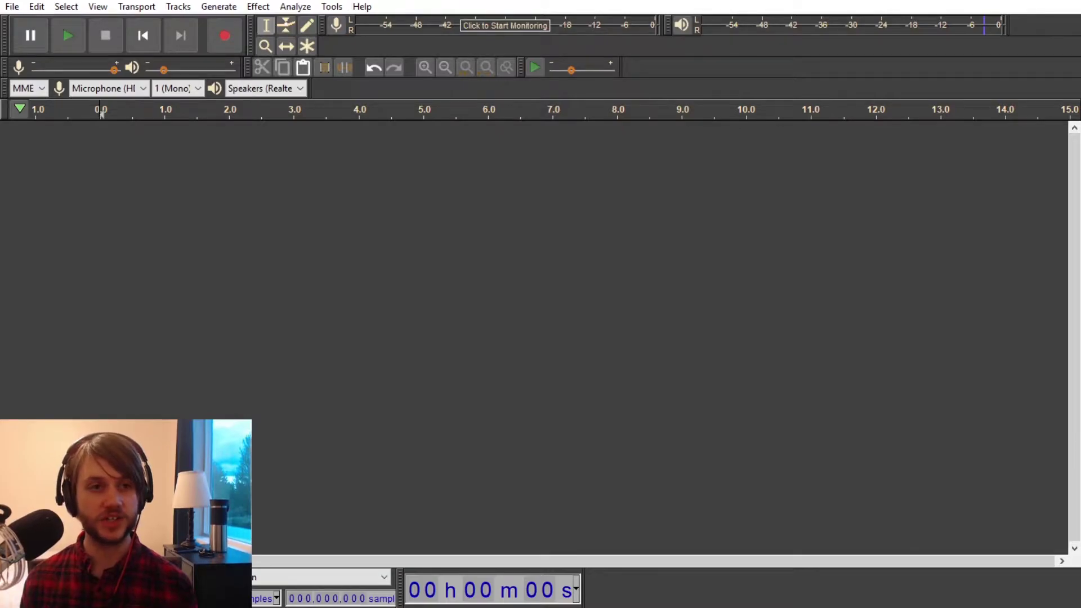
Generate one minute of pink noise with an amplitude of 0.8
left_click(216, 8)
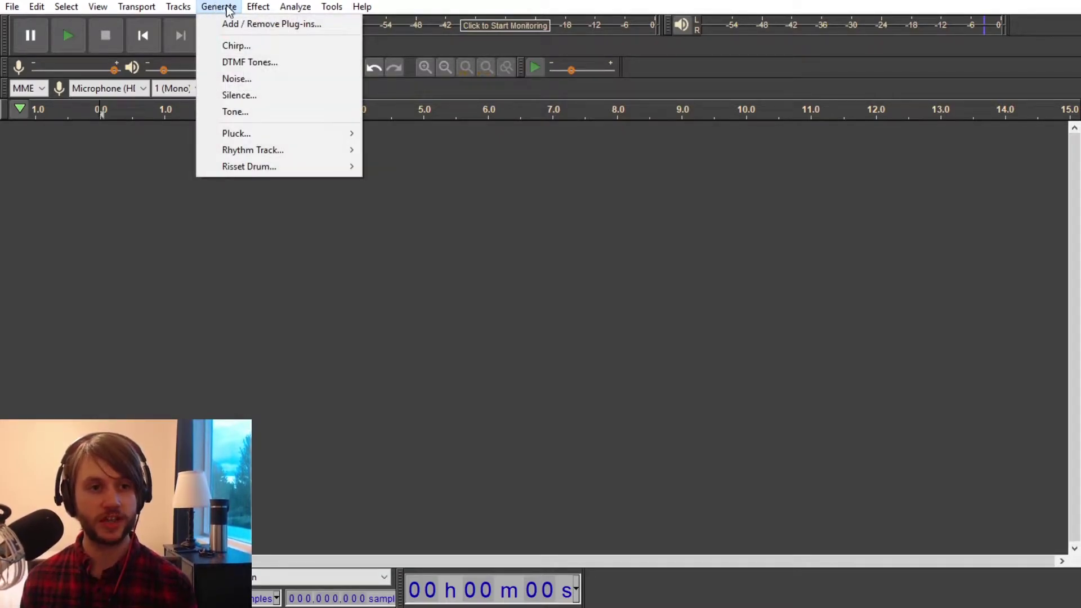
left_click(252, 75)
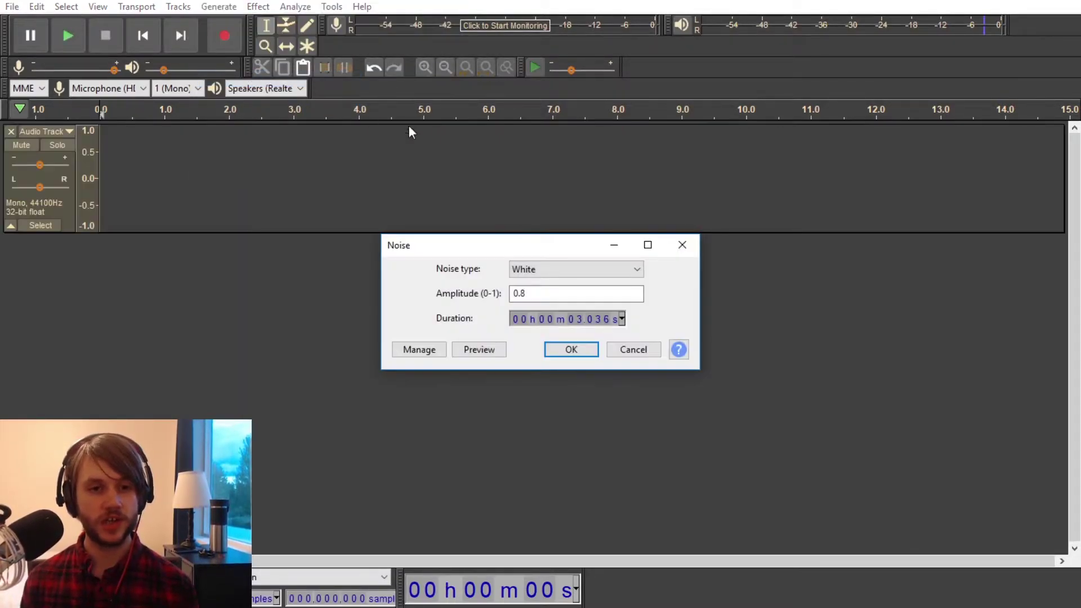
left_click(568, 269)
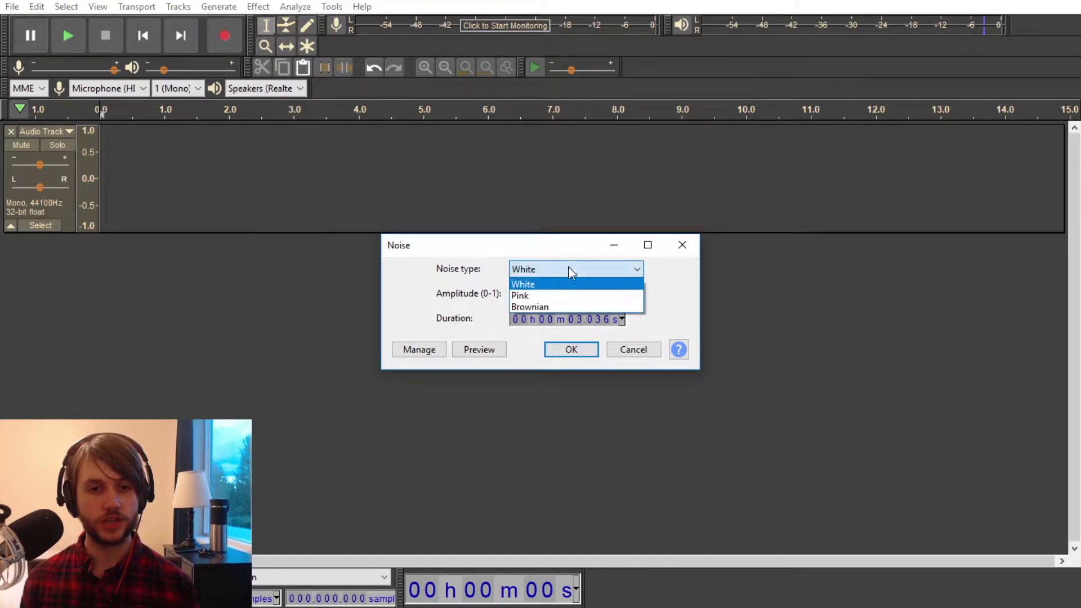
left_click(555, 292)
type("0000")
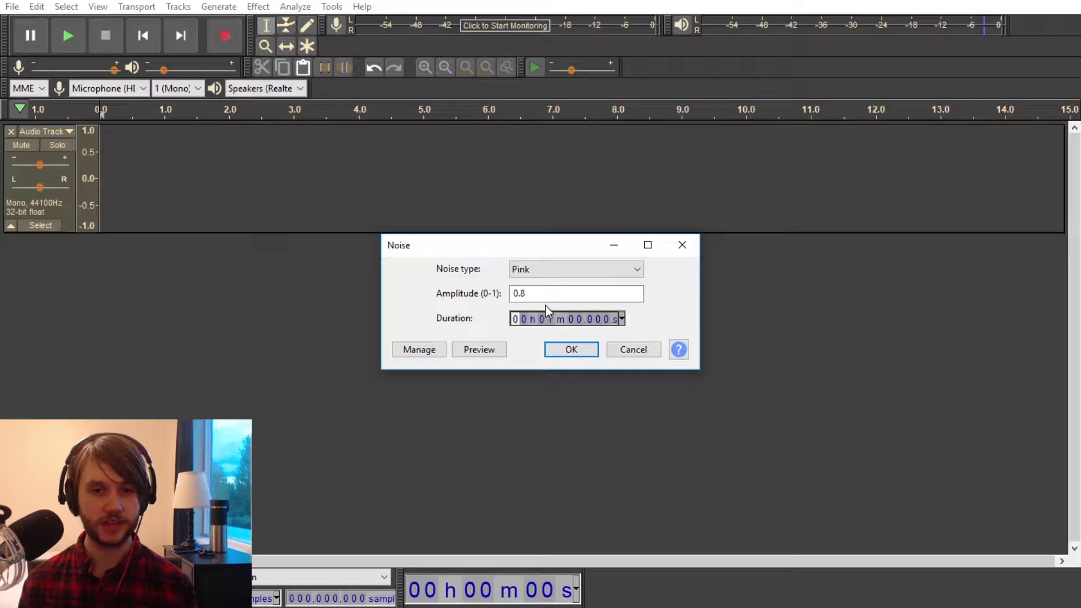
key("Return")
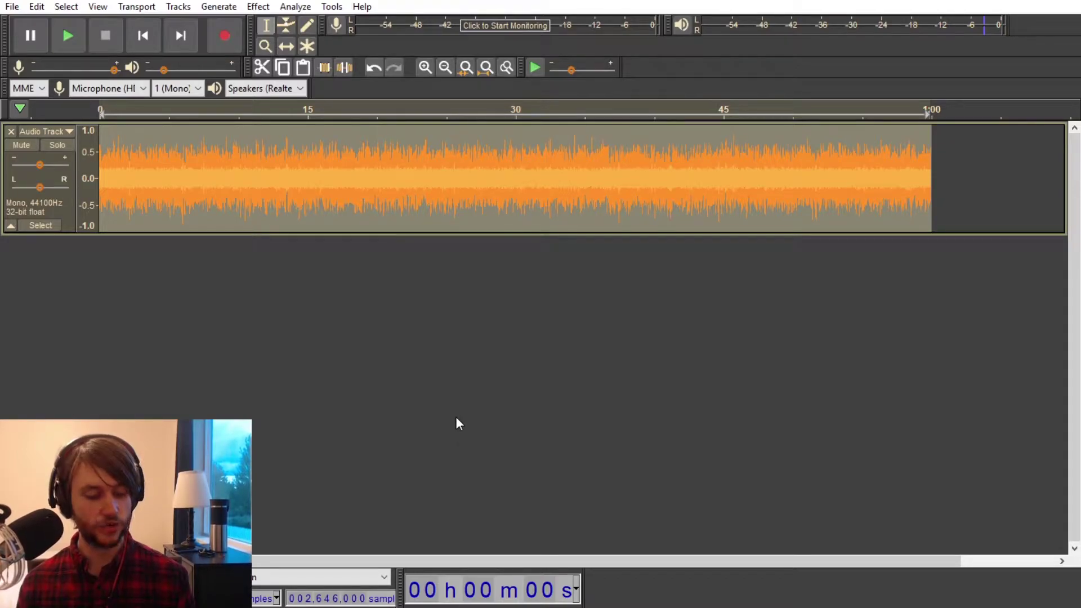
Duplicate the pink noise track until there are four identical tracks
key("ctrl+d")
key("ctrl+d")
scroll(319, 348, "down", 1)
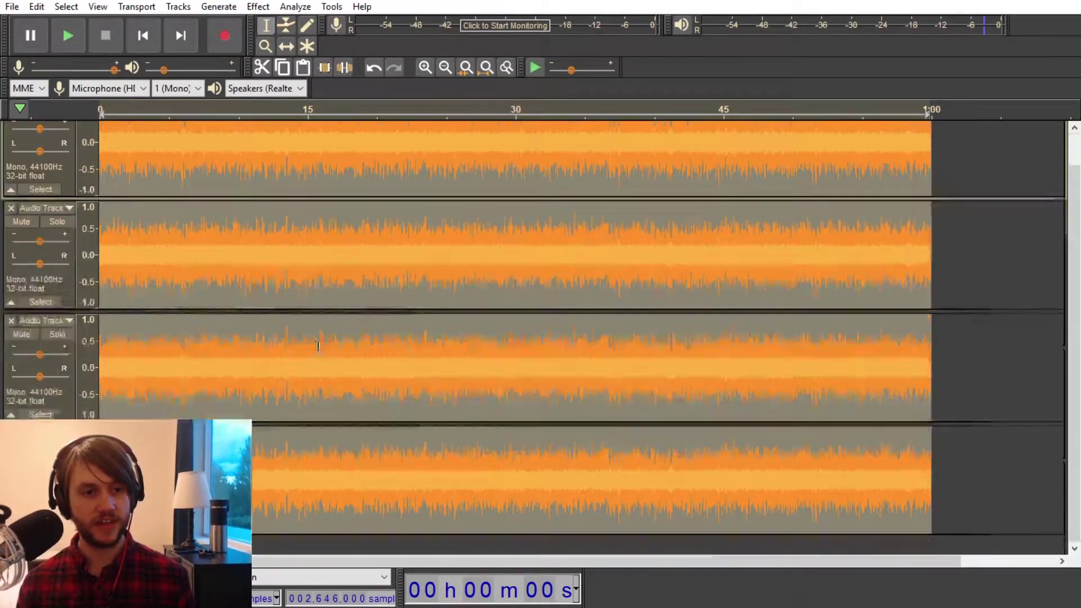
scroll(303, 364, "up", 1)
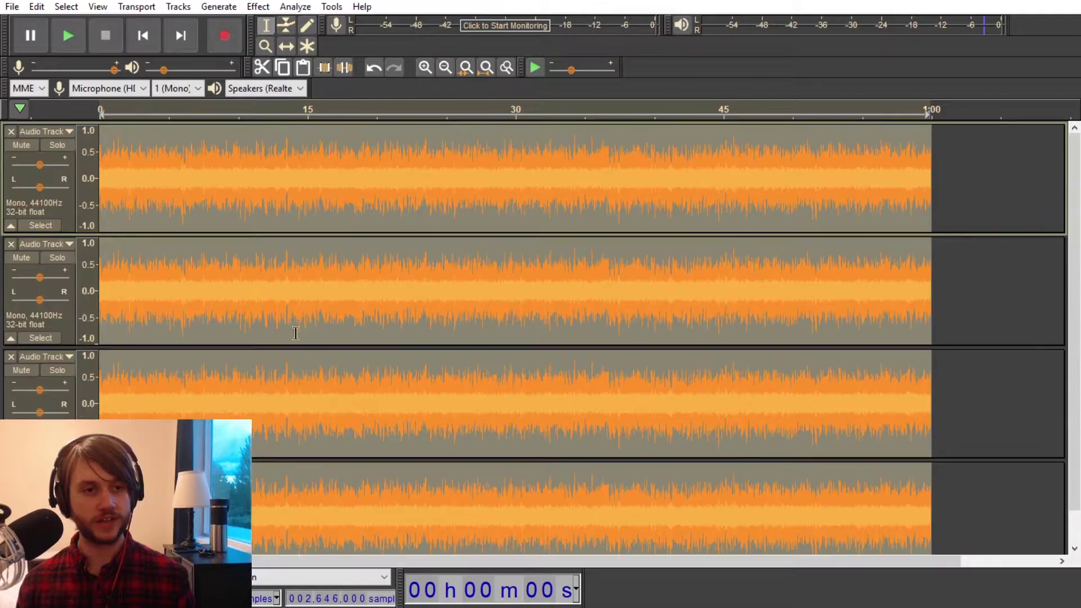
Select the first noise track, solo it and play a few seconds of it
left_click(212, 169)
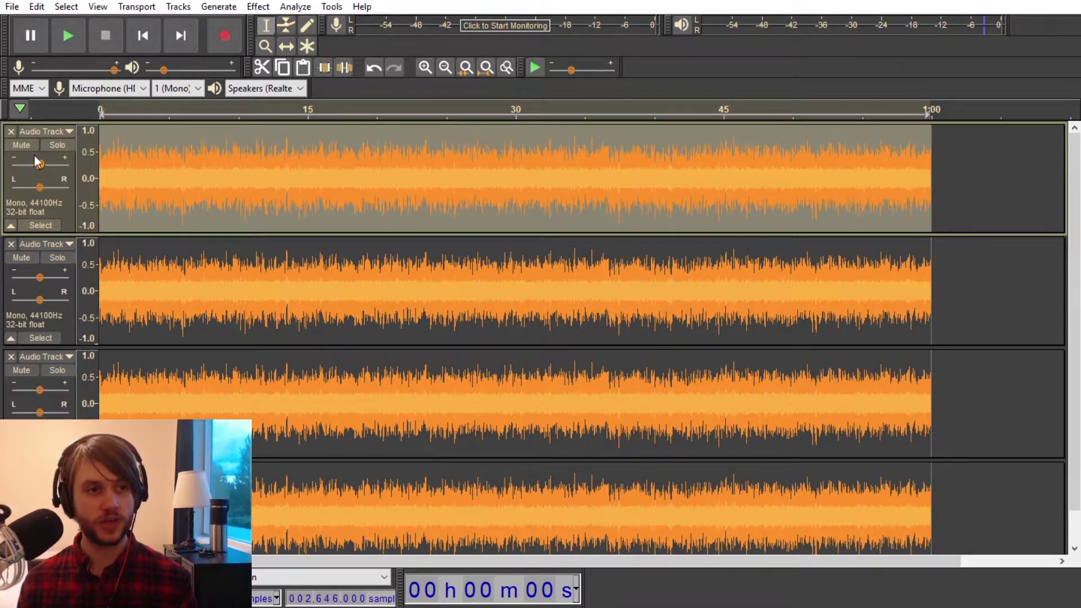
left_click(64, 151)
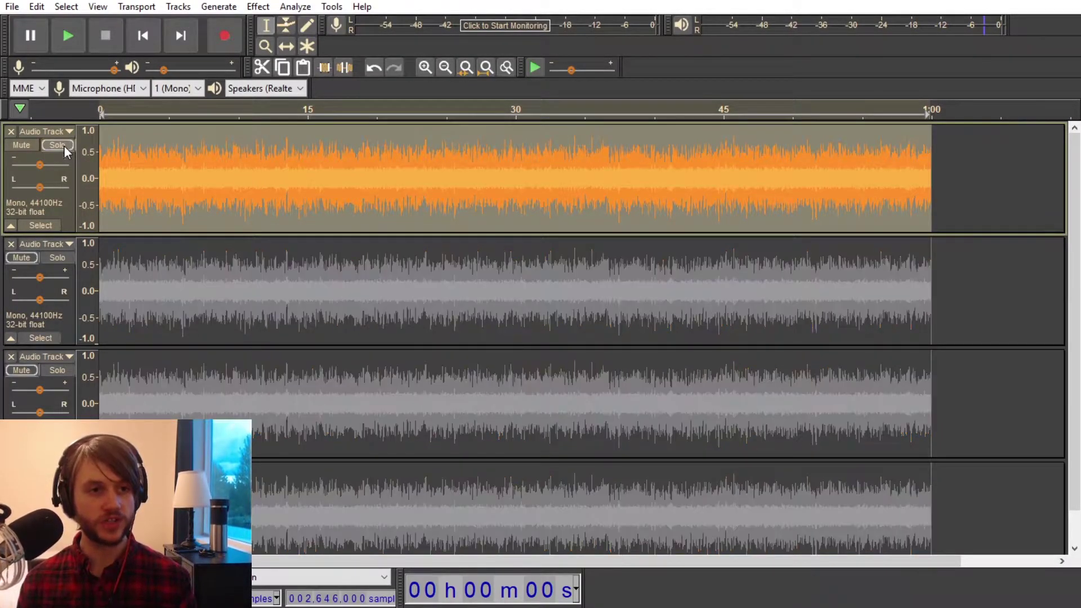
key("space")
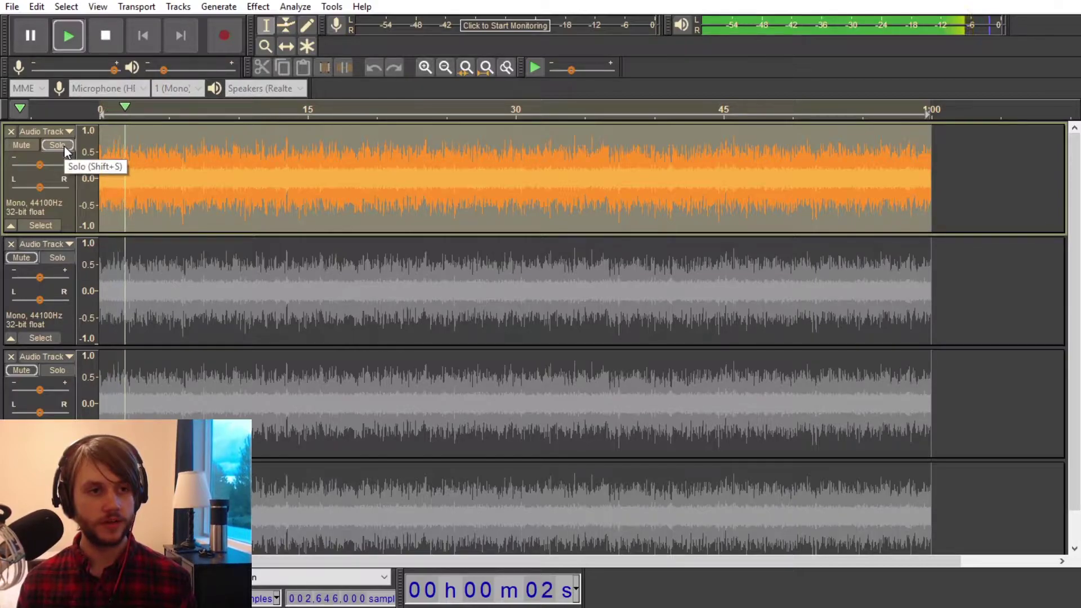
key("space")
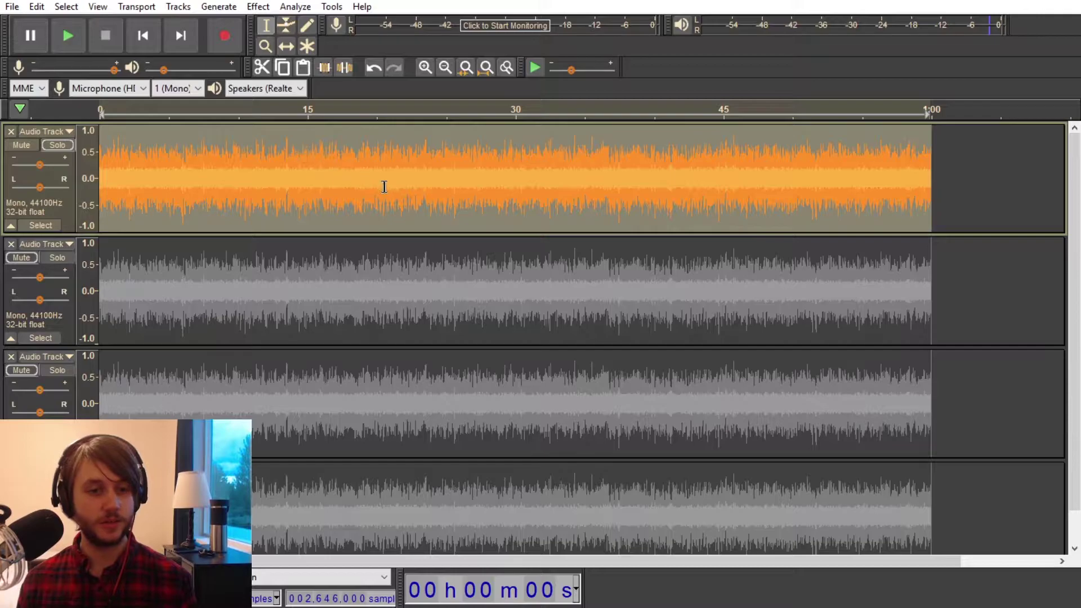
Start a Filter Curve EQ on the first track, flatten it and draw a low-pass roll-off from 0 dB at 200 Hz to -30 dB just below 500 Hz
left_click(257, 6)
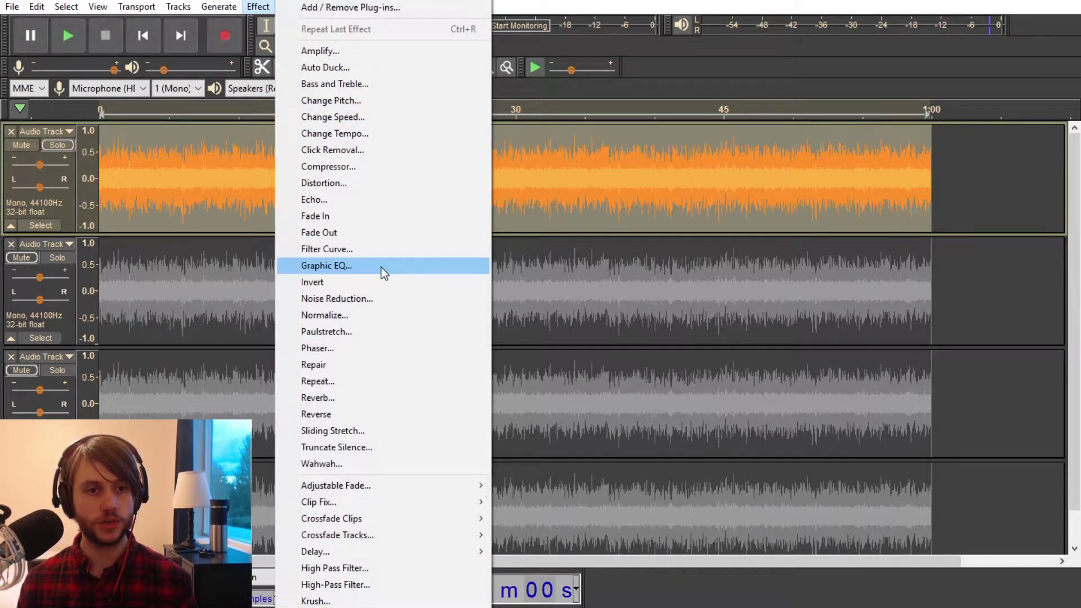
left_click(325, 249)
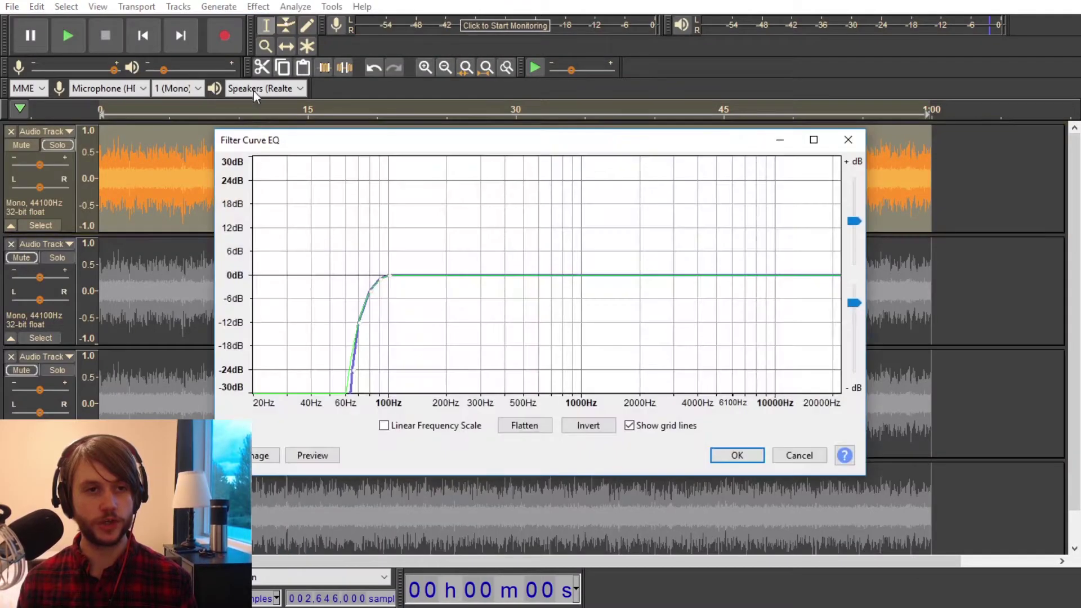
left_click(522, 426)
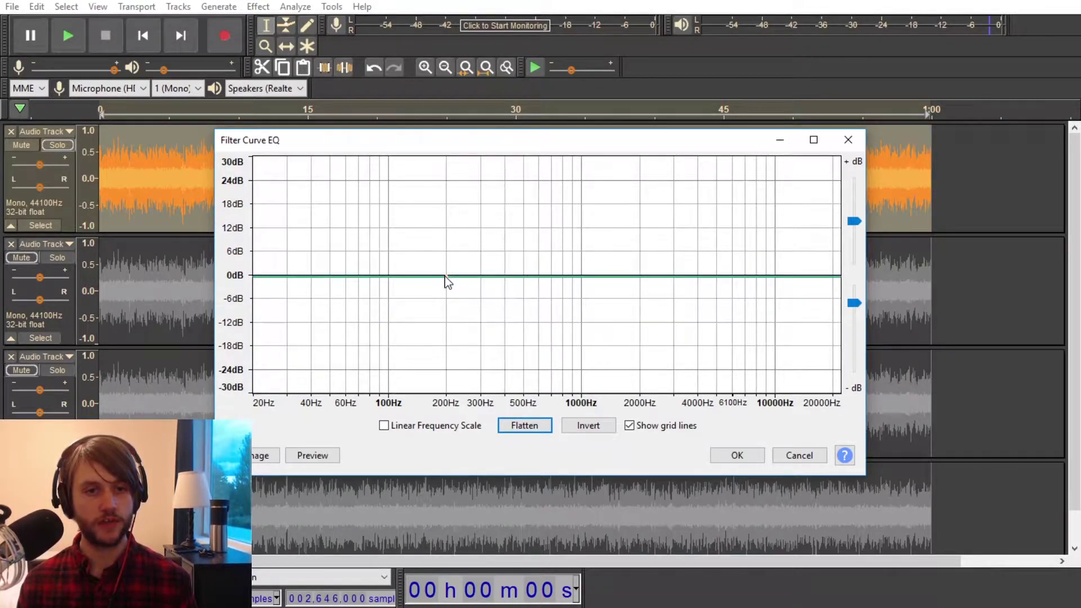
left_click(479, 288)
left_click_drag(479, 290, 526, 396)
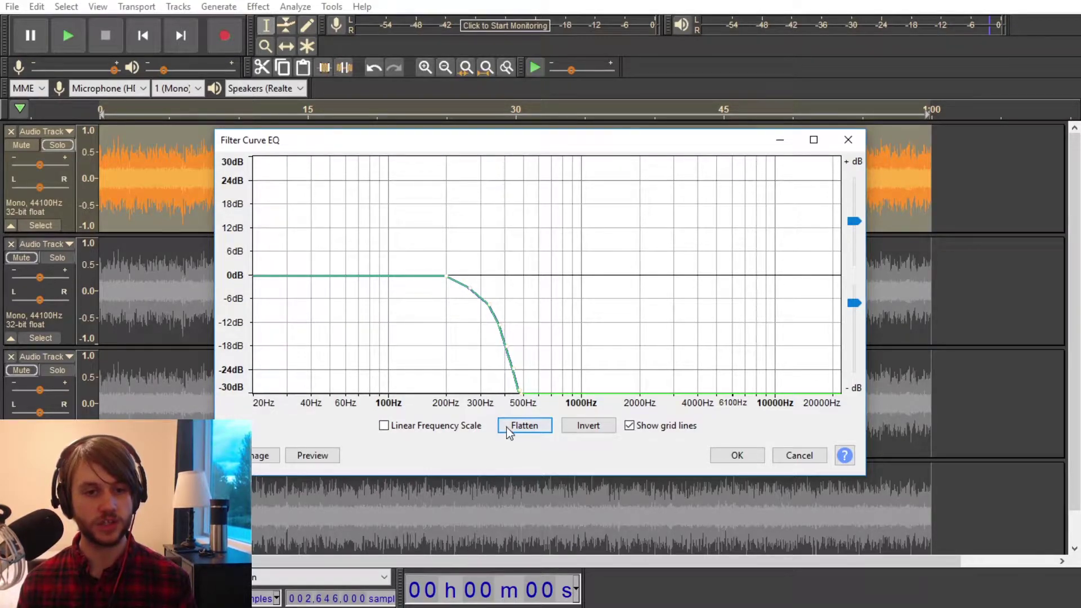
Smooth the low-pass curve so it starts falling slightly below 200 Hz, preview the sound and apply the filter to the first track
left_click(317, 456)
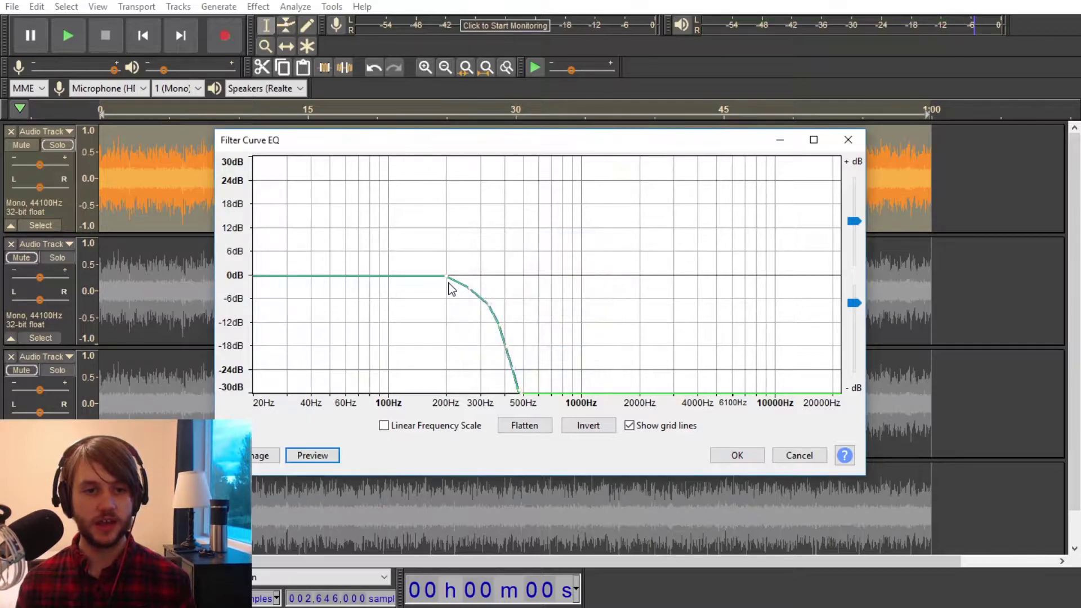
left_click_drag(443, 280, 492, 321)
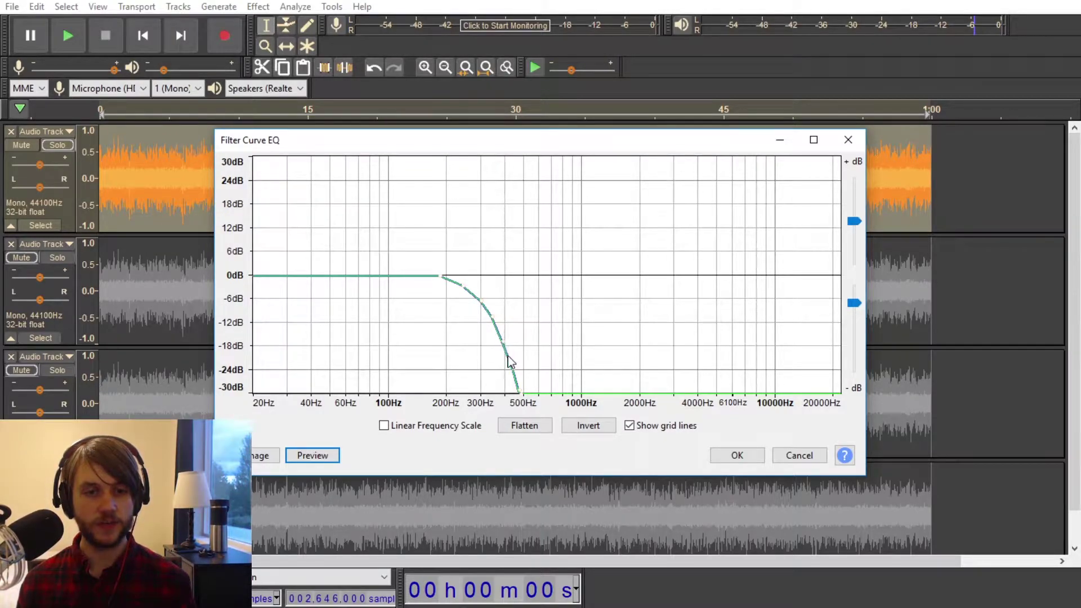
left_click(516, 395)
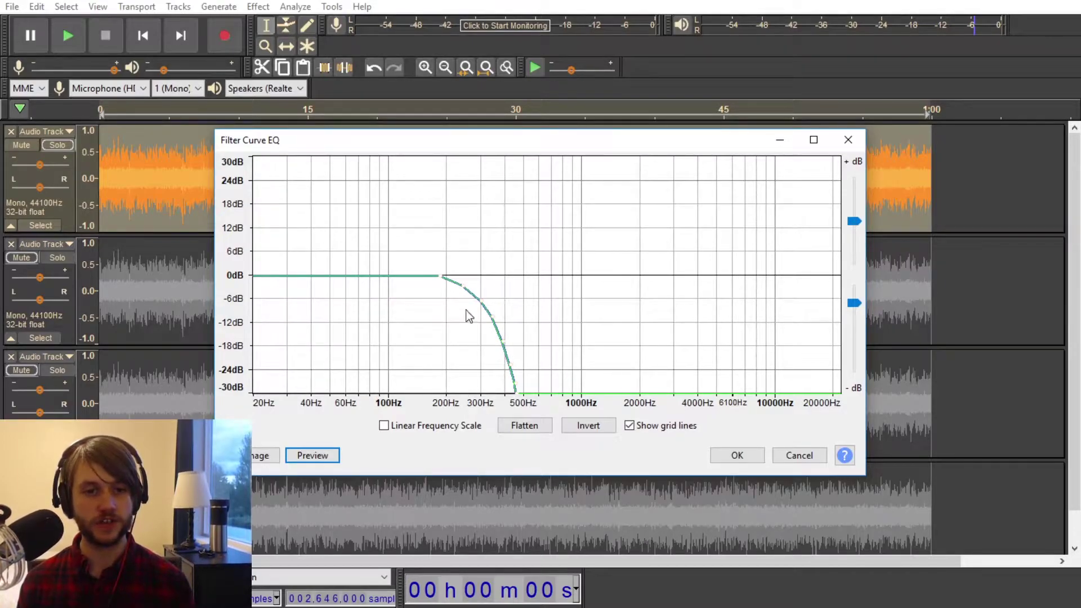
left_click(314, 455)
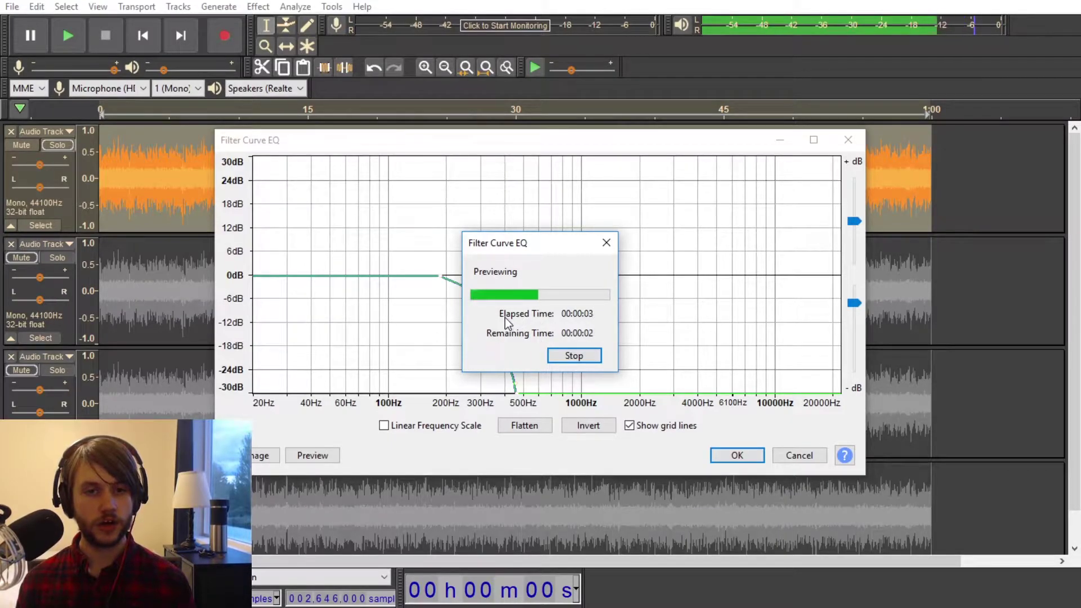
left_click(563, 355)
left_click(749, 455)
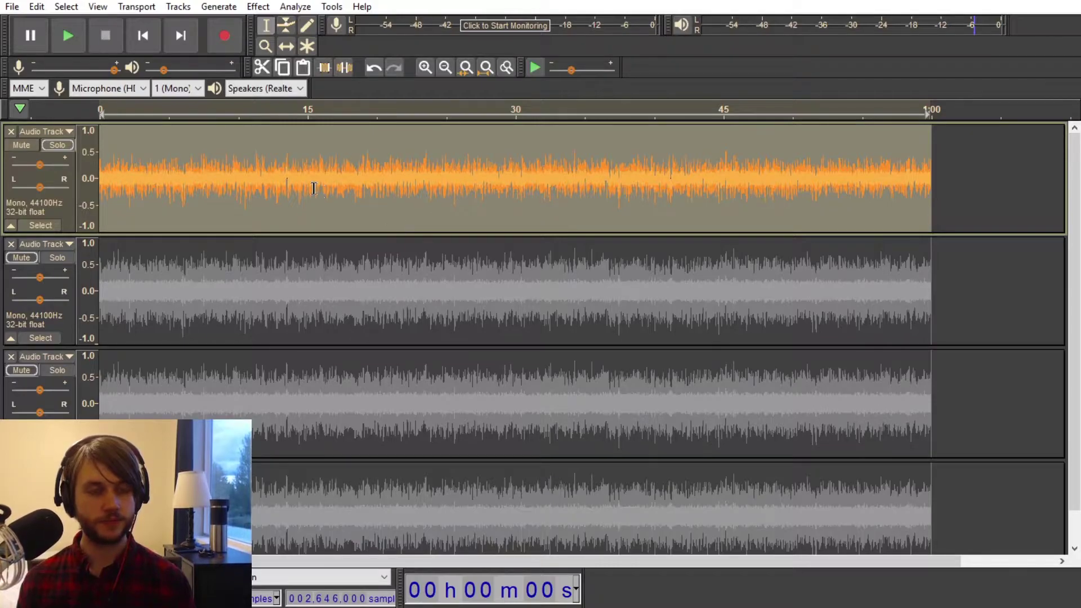
Normalize the first track to a peak amplitude of -1.0 dB and play back the result
left_click(264, 6)
left_click(340, 314)
double_click(596, 287)
type("-1.0")
left_click(570, 349)
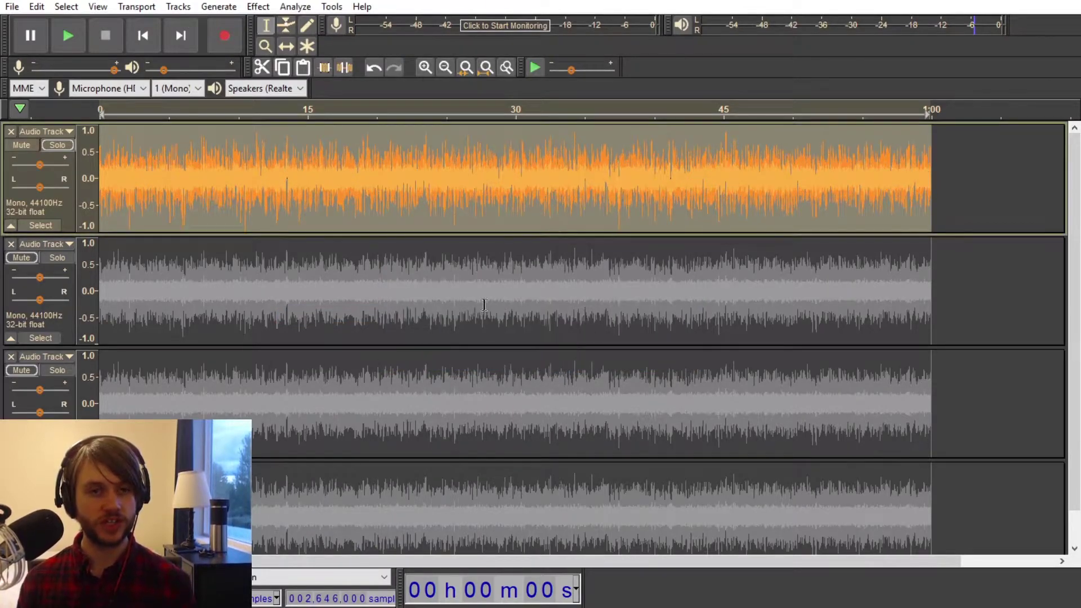
key("space")
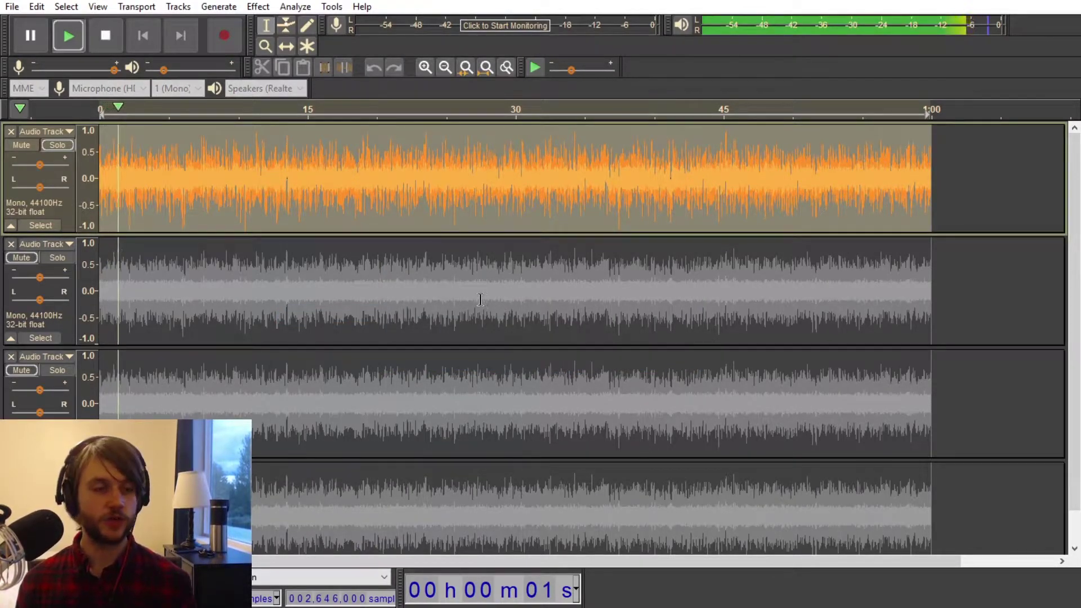
key("space")
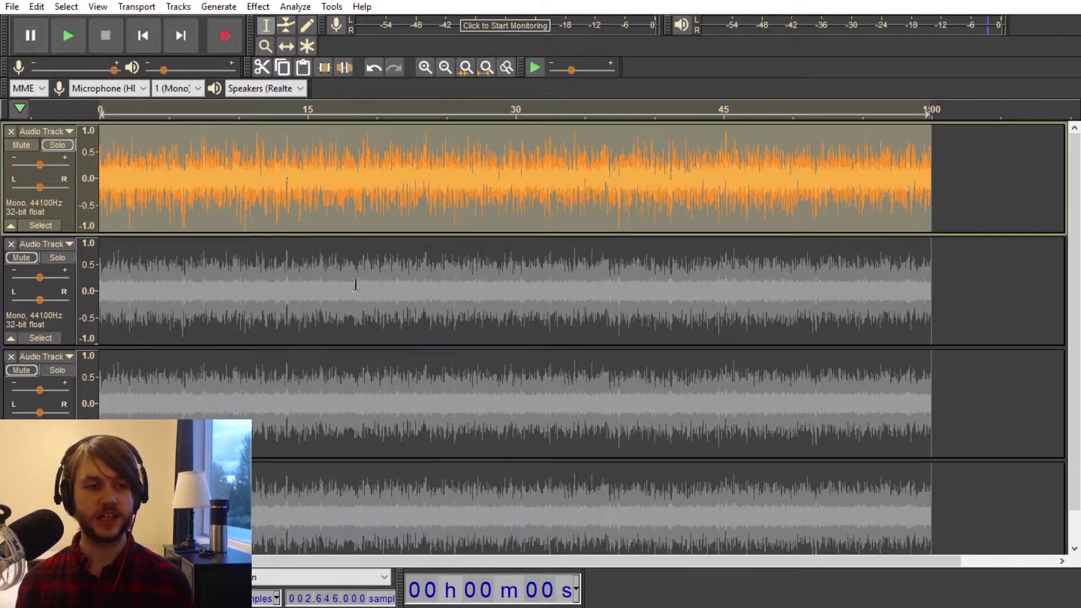
Solo the second track instead of the first and select its entire audio
left_click(57, 257)
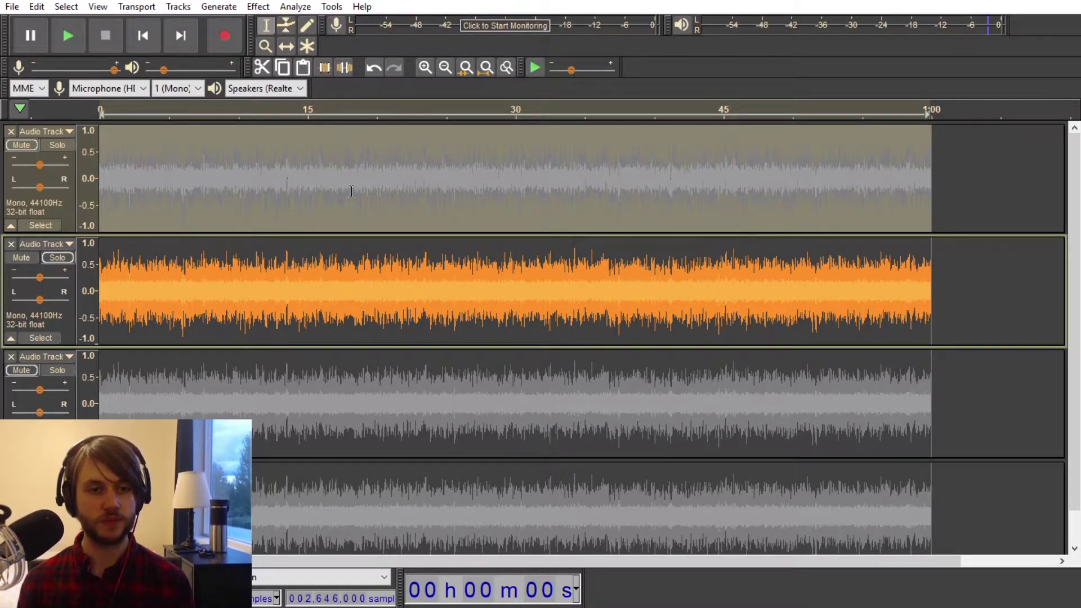
double_click(287, 269)
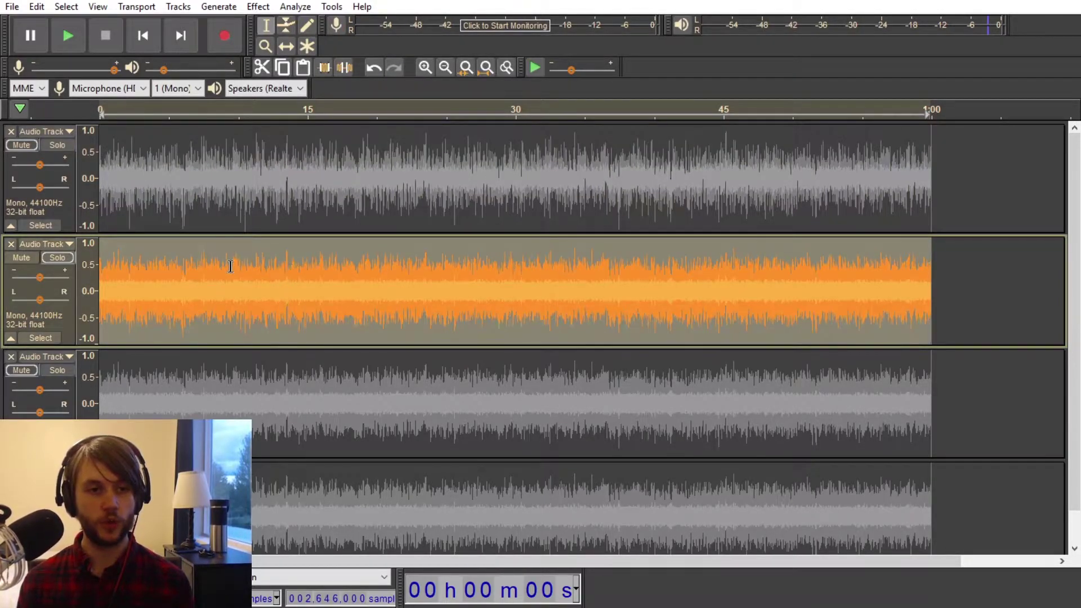
left_click(257, 7)
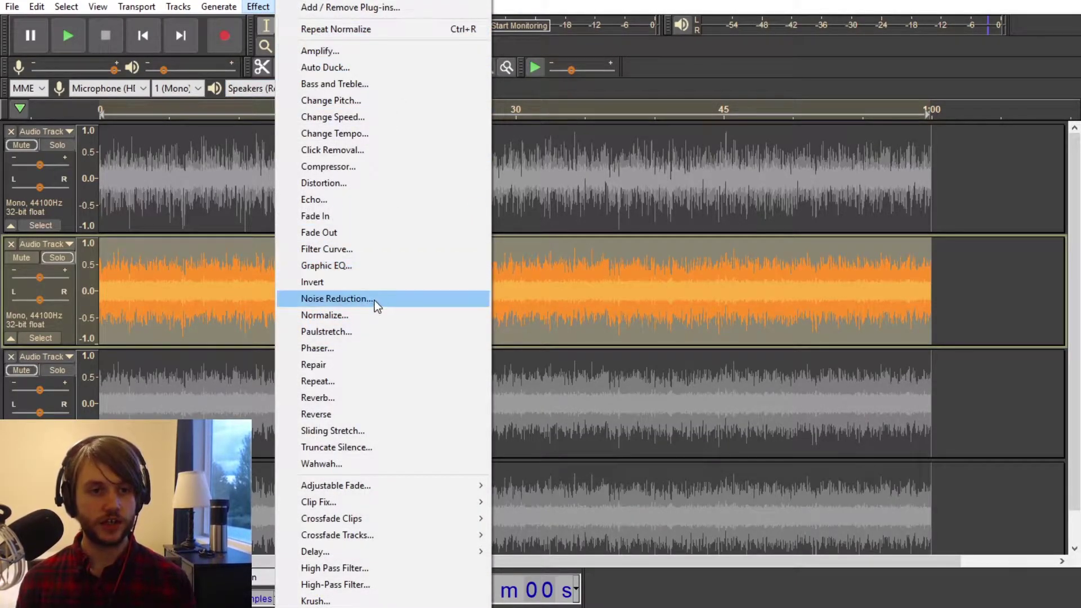
left_click(345, 265)
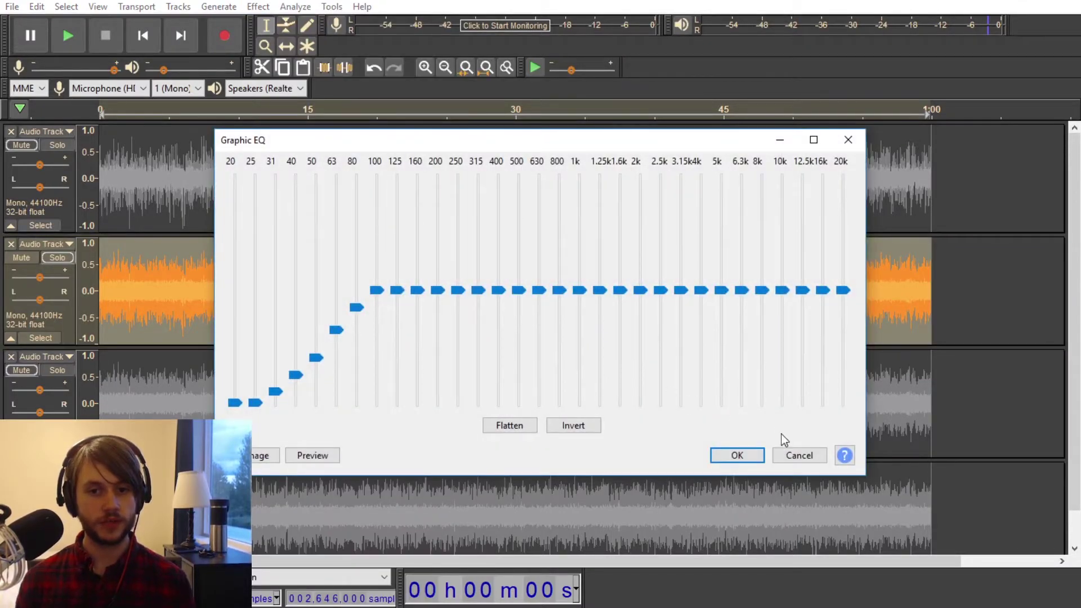
left_click(737, 455)
Apply a flattened and redrawn Filter Curve EQ to the second track, passing about 800–2000 Hz at 0 dB and falling to -30 dB near 350 and 4400 Hz
left_click(257, 6)
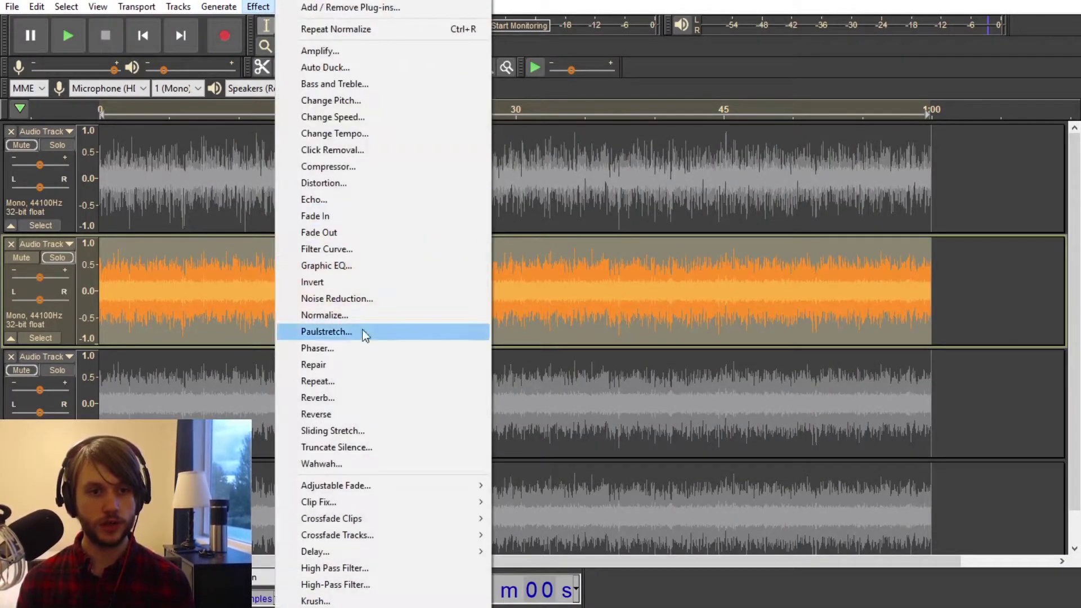
left_click(344, 250)
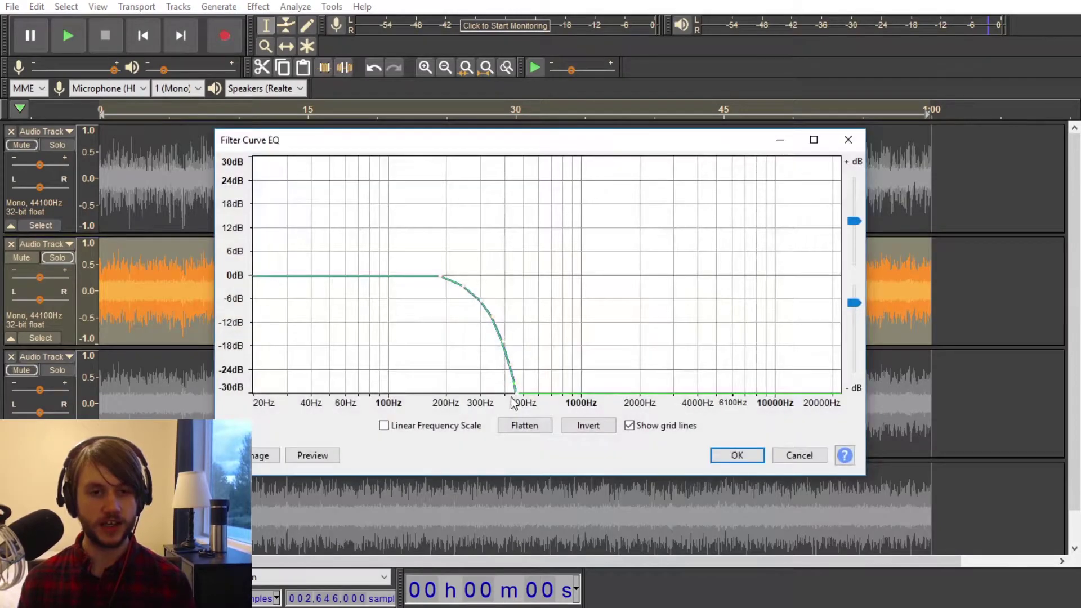
left_click(525, 426)
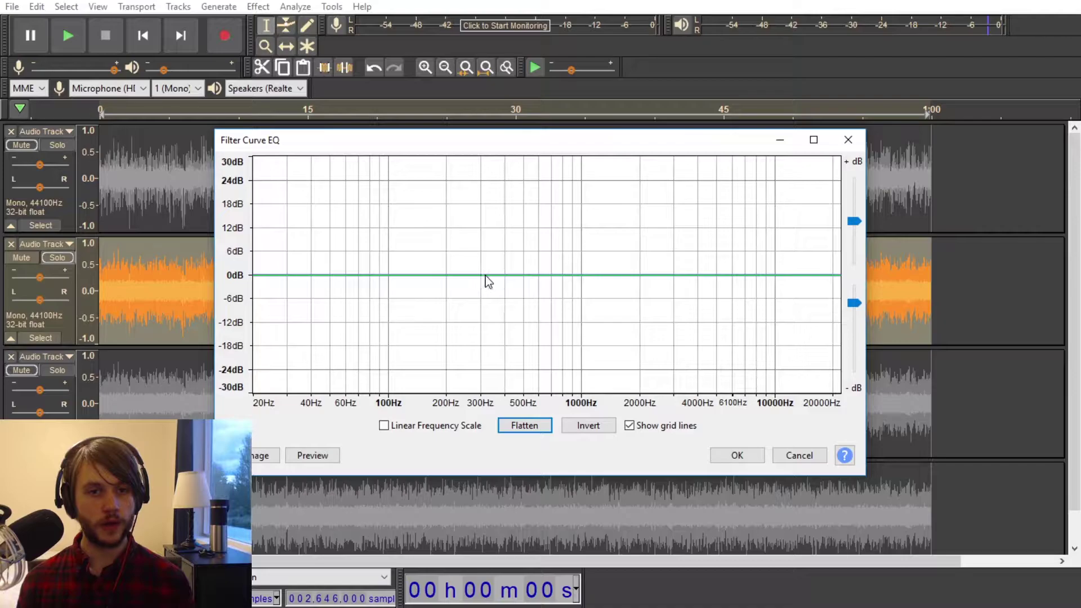
left_click_drag(485, 276, 494, 394)
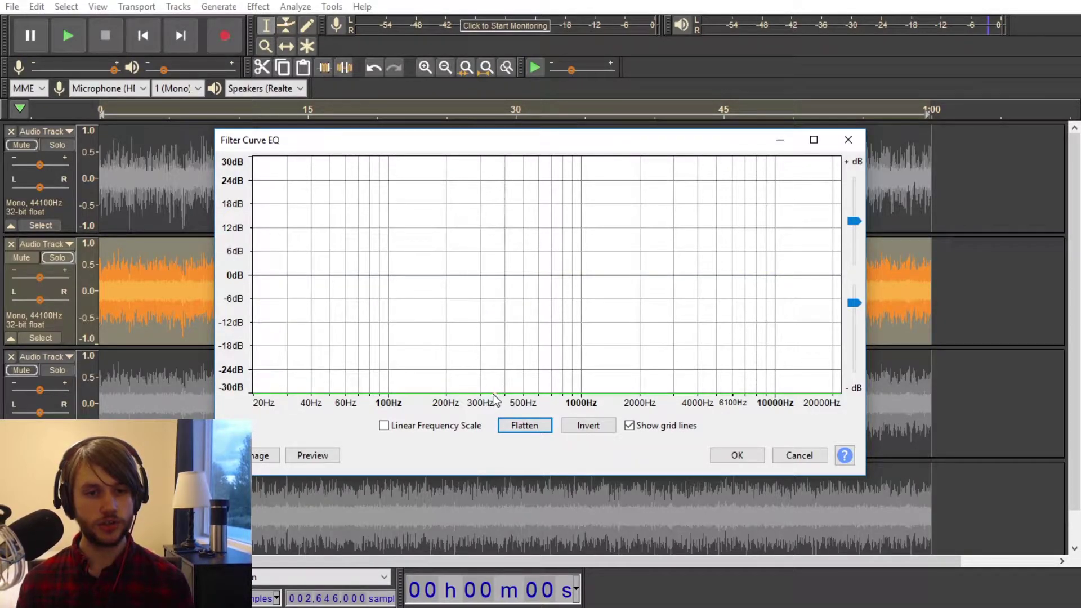
left_click_drag(510, 395, 561, 275)
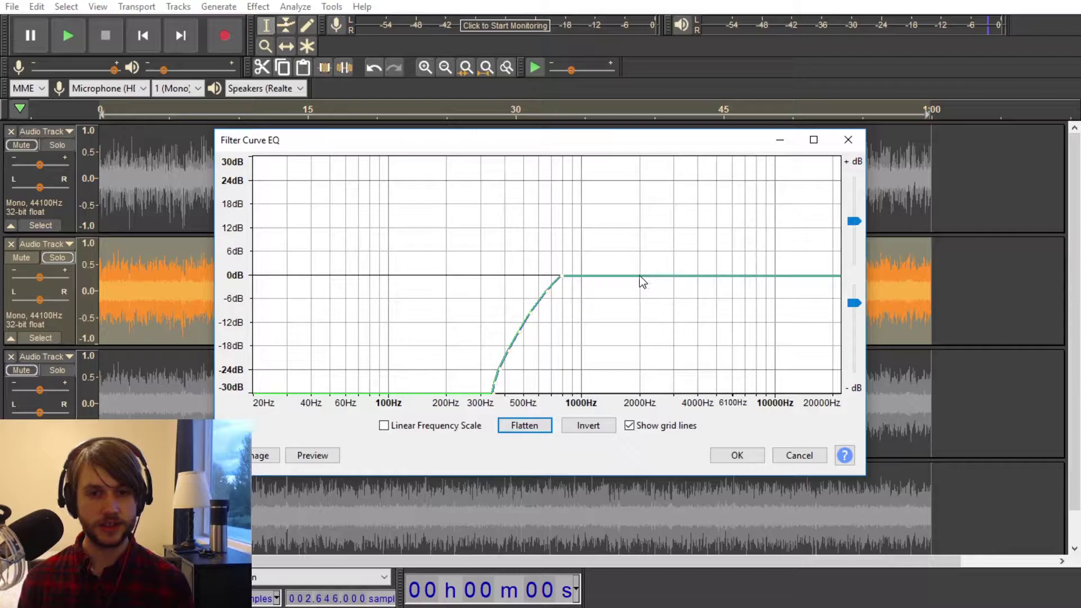
left_click_drag(646, 277, 708, 397)
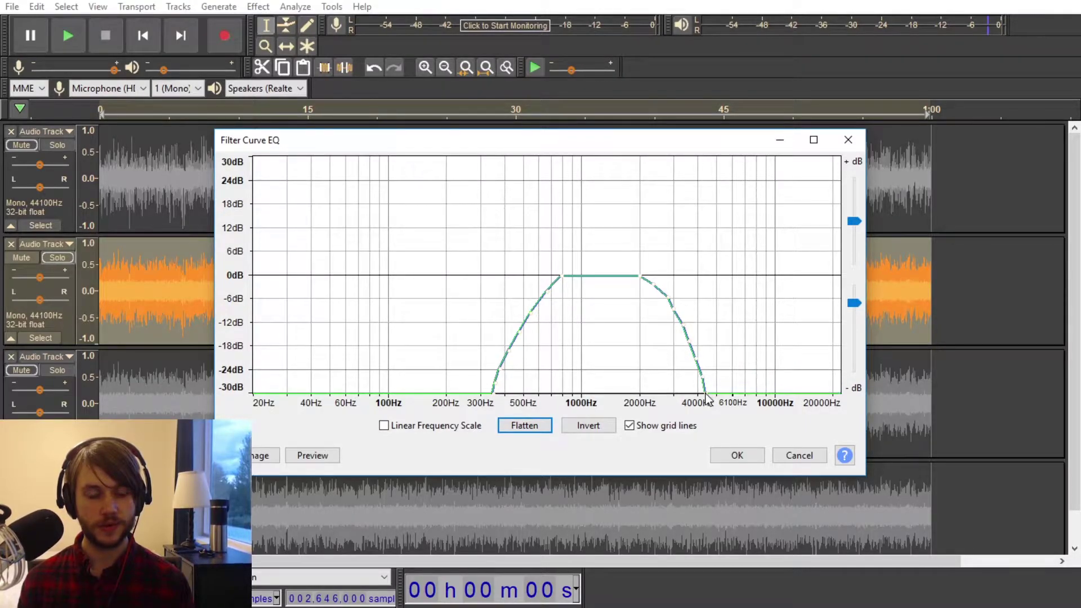
left_click(314, 456)
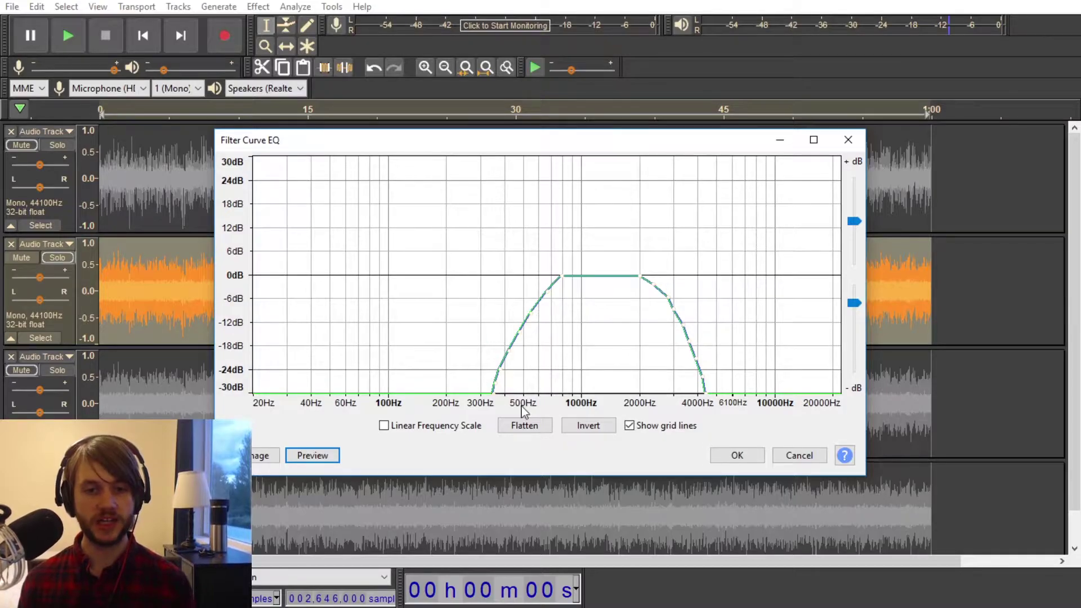
left_click(737, 454)
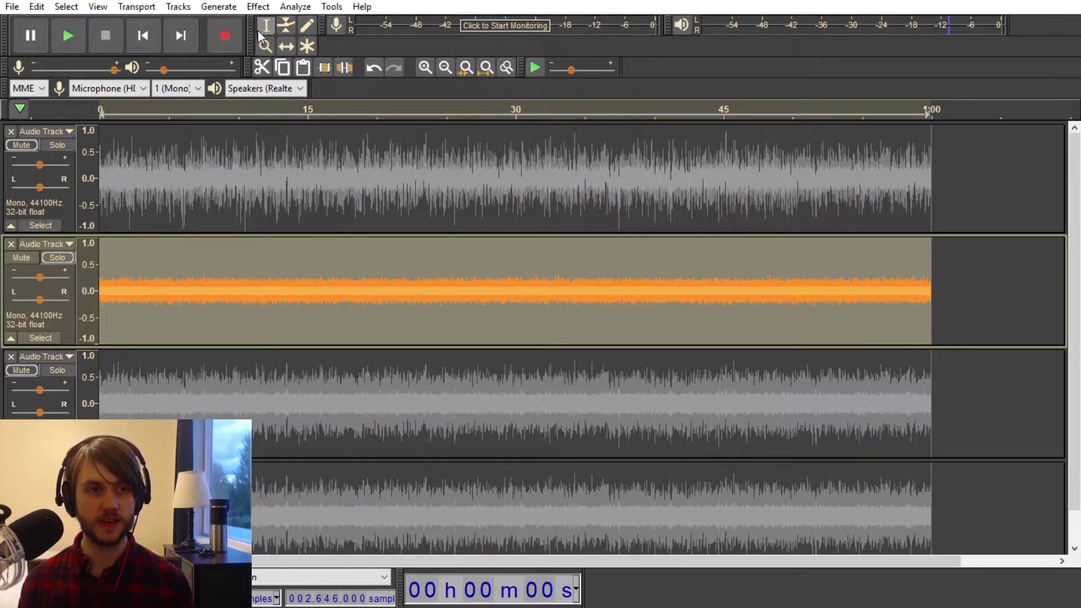
Normalize the second track to a peak amplitude of 0.0 dB and play back the result
left_click(258, 7)
left_click(349, 314)
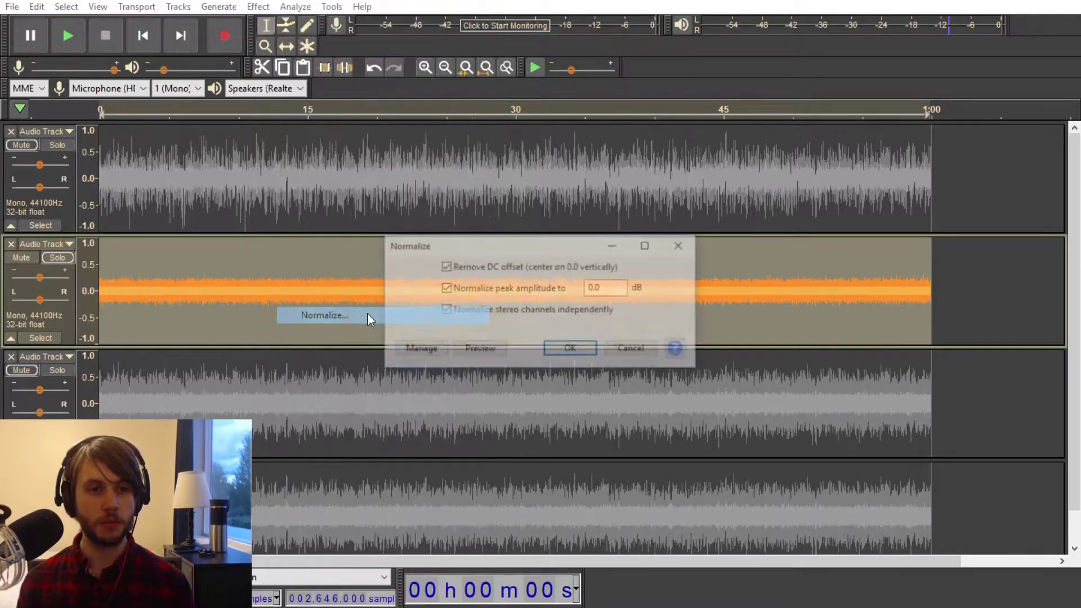
left_click(570, 349)
key("space")
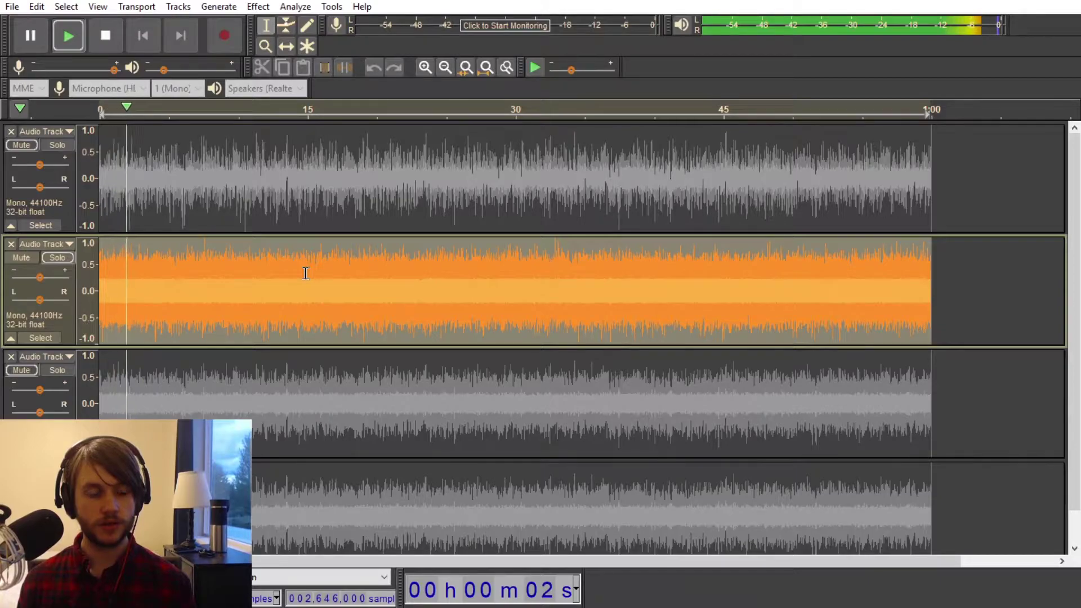
key("space")
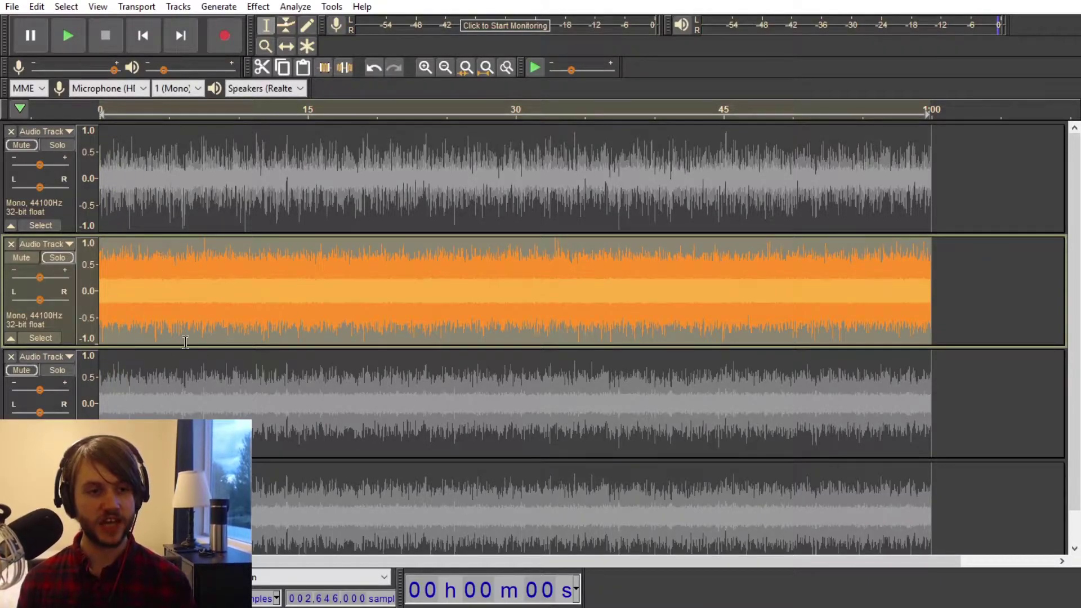
Solo the third track with its entire audio selected and open Filter Curve EQ with a flattened curve
left_click(56, 370)
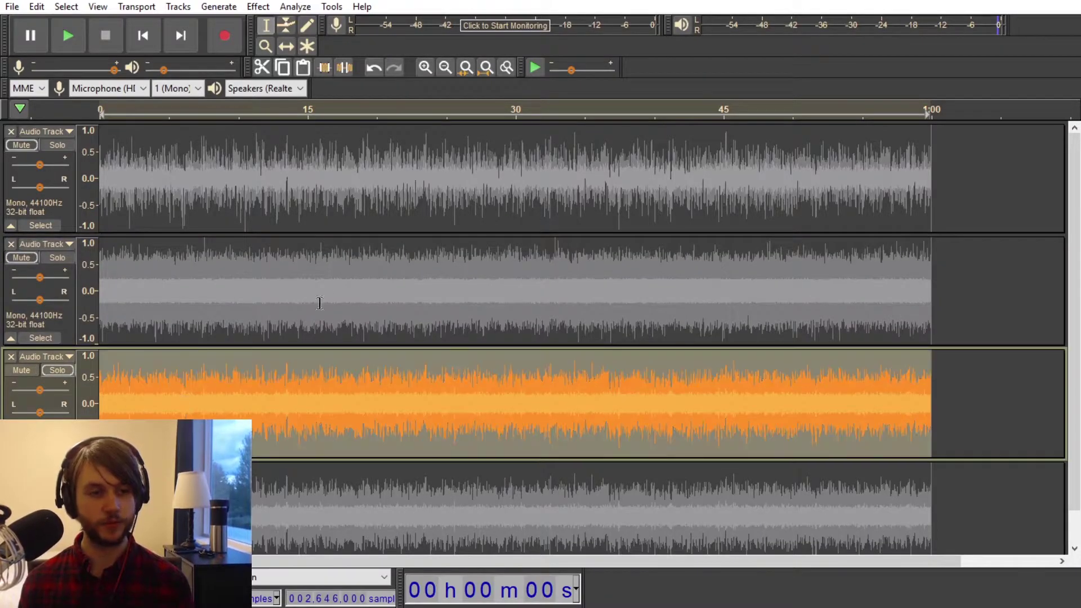
key("ctrl+f")
left_click(261, 7)
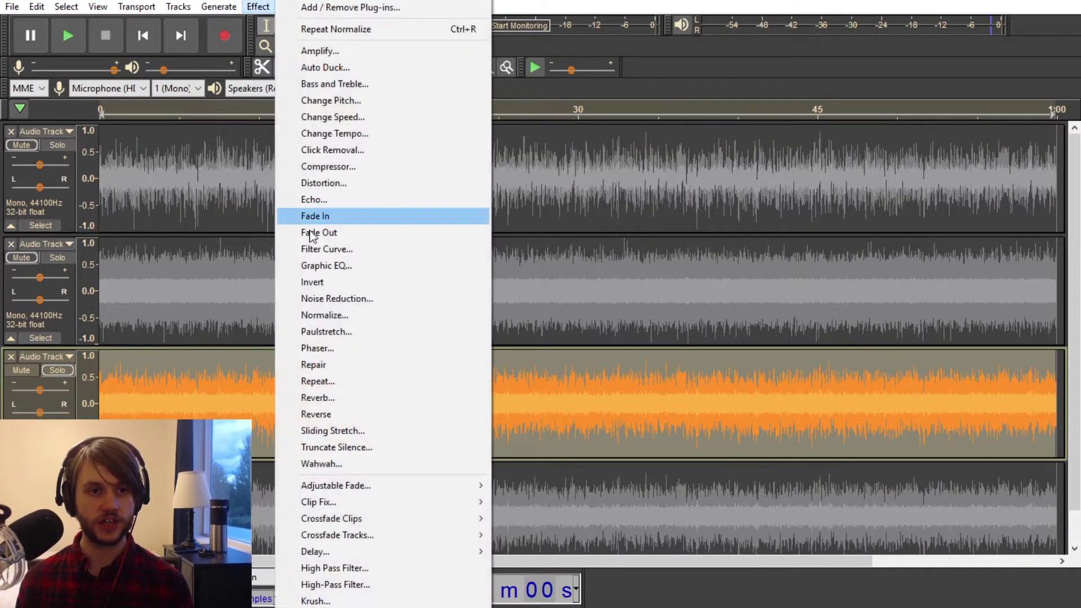
left_click(333, 250)
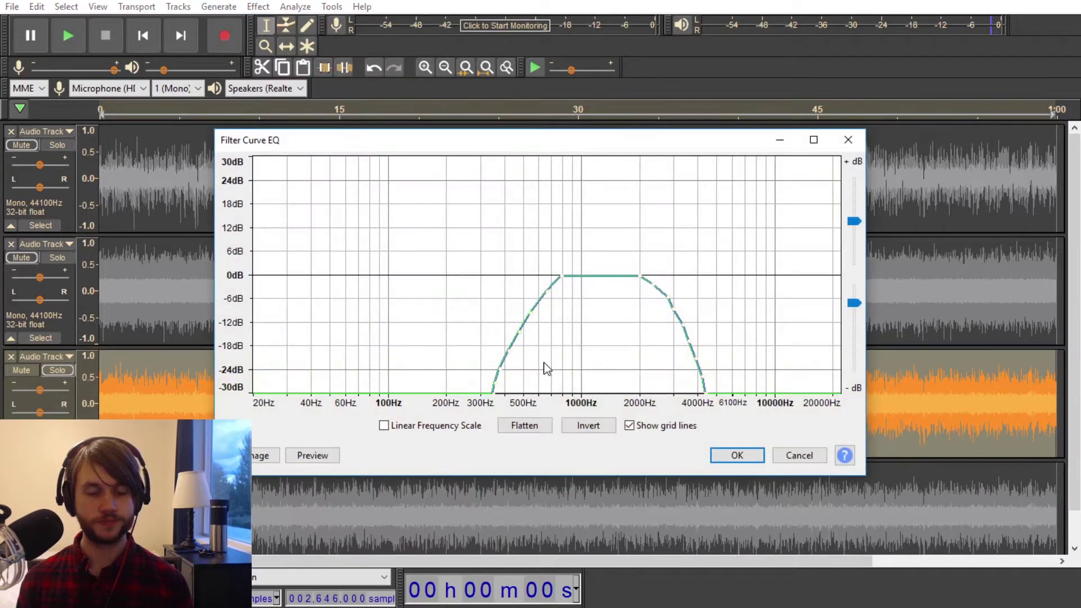
left_click(523, 426)
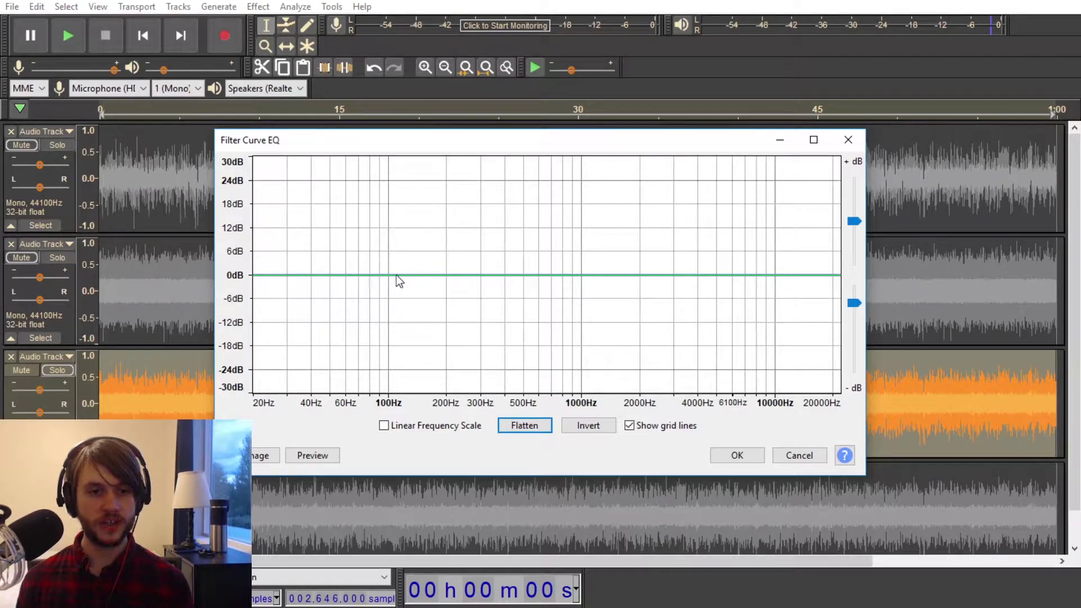
left_click_drag(395, 278, 388, 396)
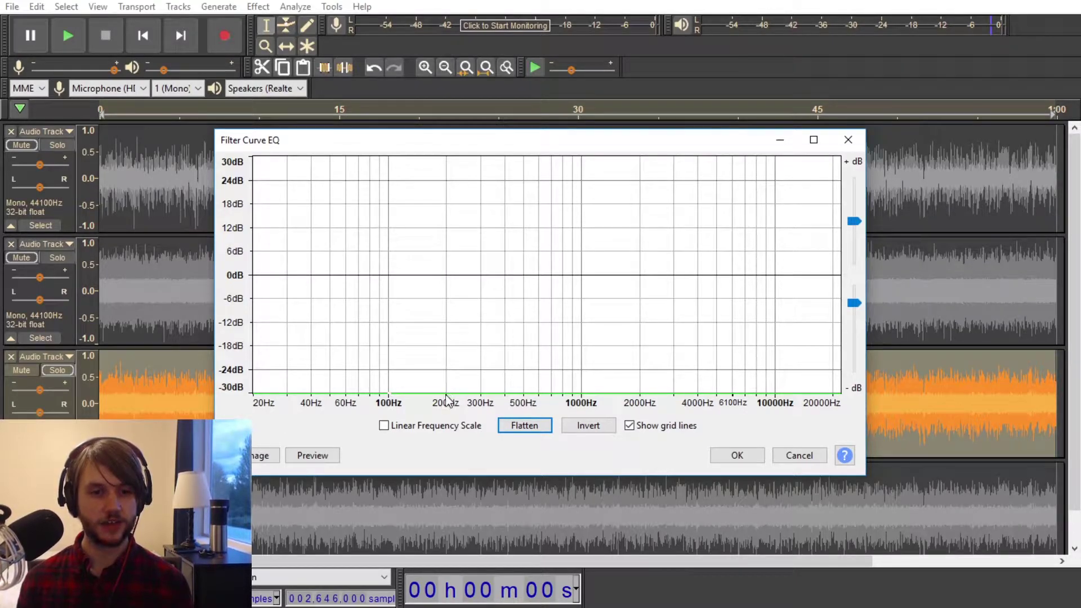
left_click_drag(454, 396, 400, 338)
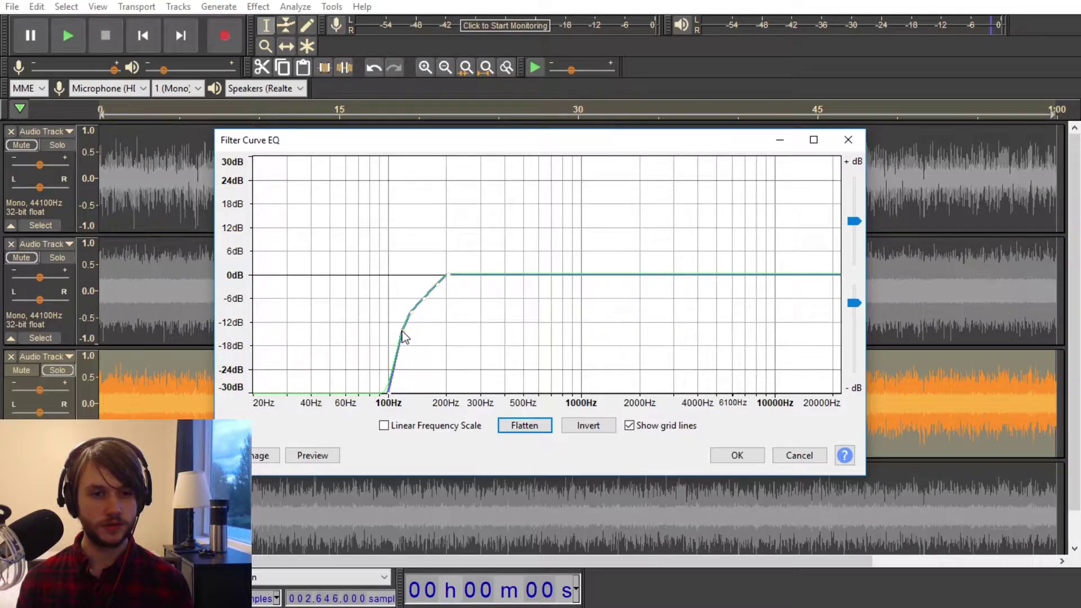
left_click(551, 430)
Draw a curve passing 200–1000 Hz at 0 dB and falling to -30 dB near 90 and 2700 Hz, preview it and filter the third track
left_click(446, 276)
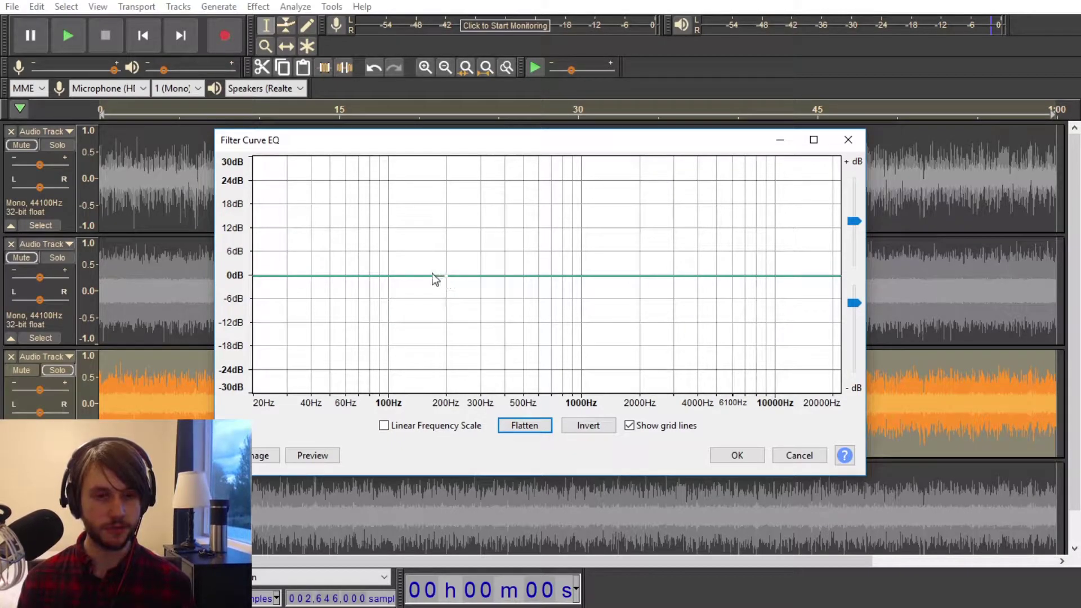
left_click_drag(434, 280, 376, 401)
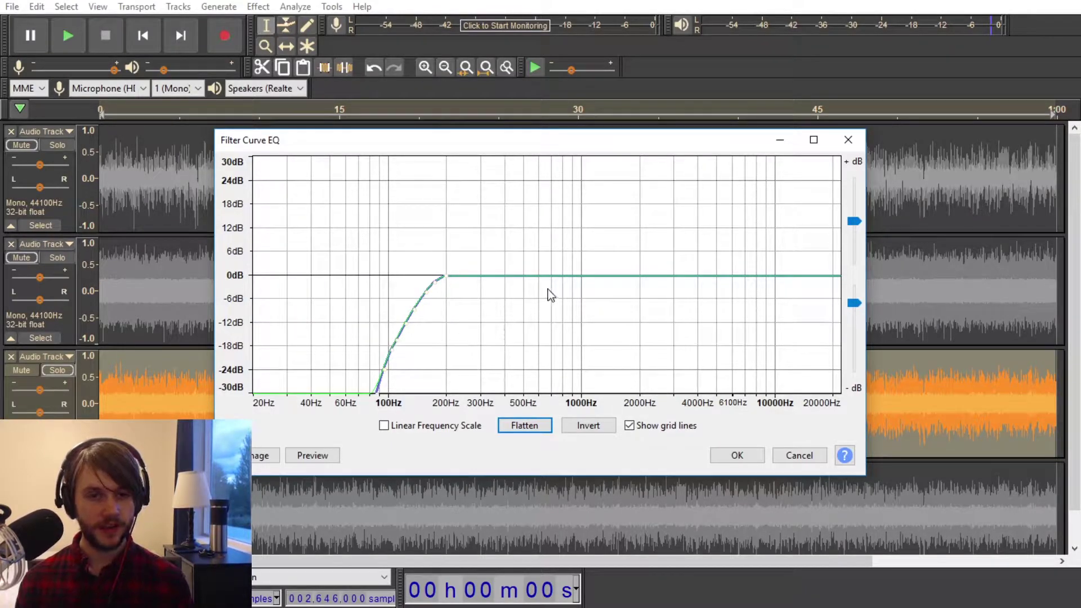
left_click_drag(582, 278, 669, 379)
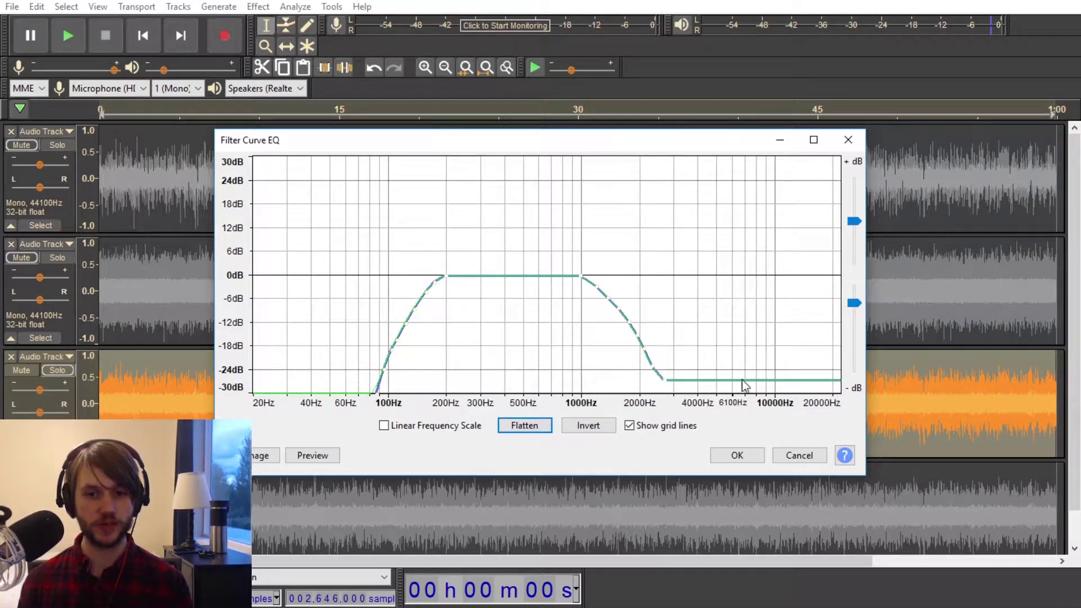
left_click_drag(666, 386, 673, 396)
left_click(313, 455)
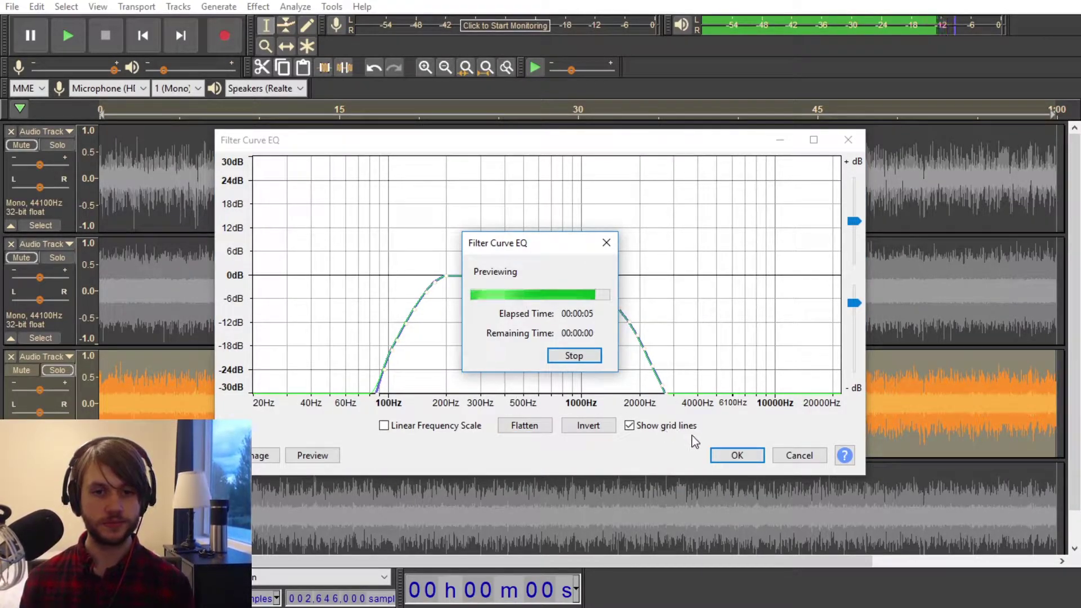
left_click(734, 456)
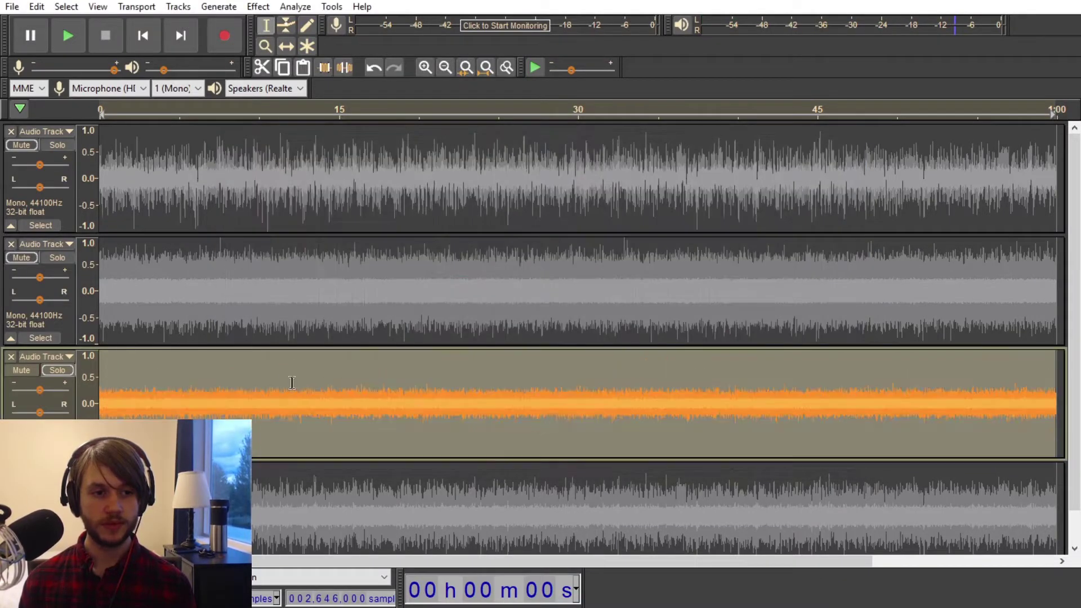
Normalize the third track to a peak amplitude of 0.0 dB and briefly play it back
left_click(260, 7)
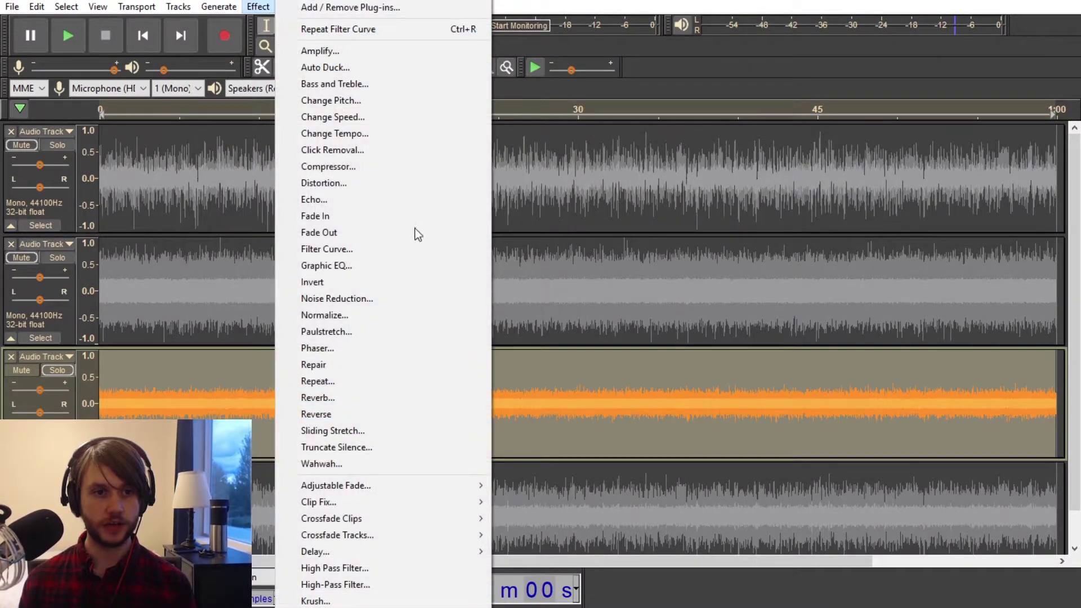
left_click(345, 321)
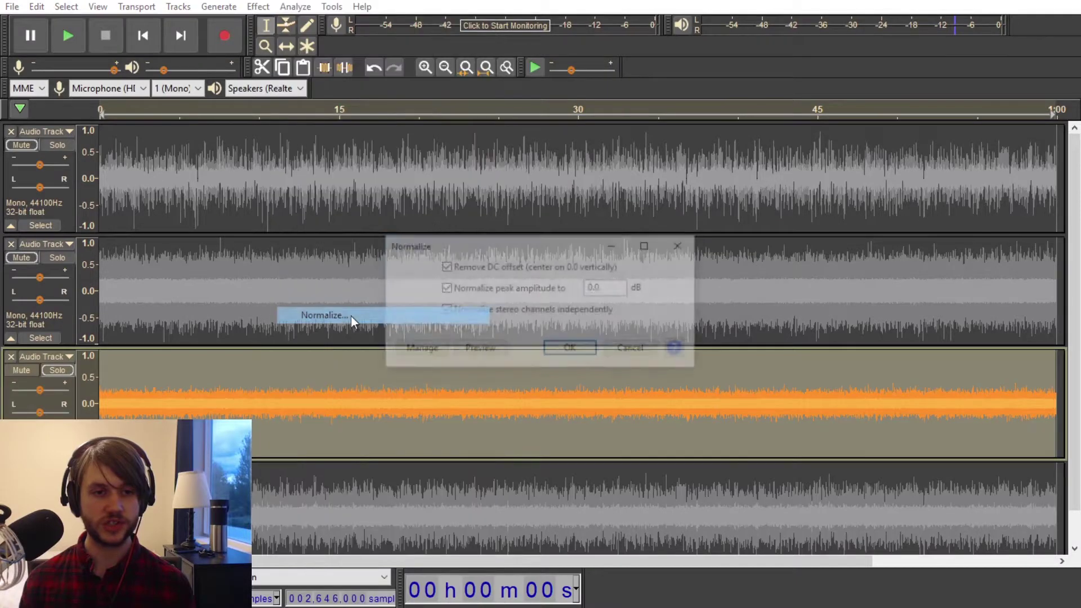
left_click(570, 356)
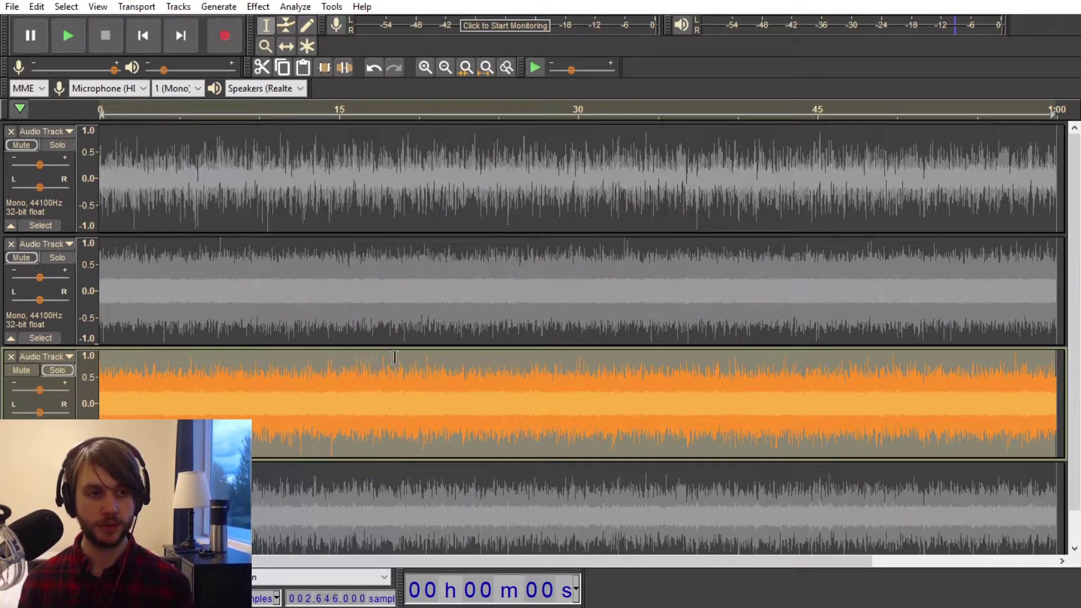
key("space")
key("space")
Solo the fourth track with its entire audio selected and open Filter Curve EQ with a flattened curve
scroll(234, 343, "down", 1)
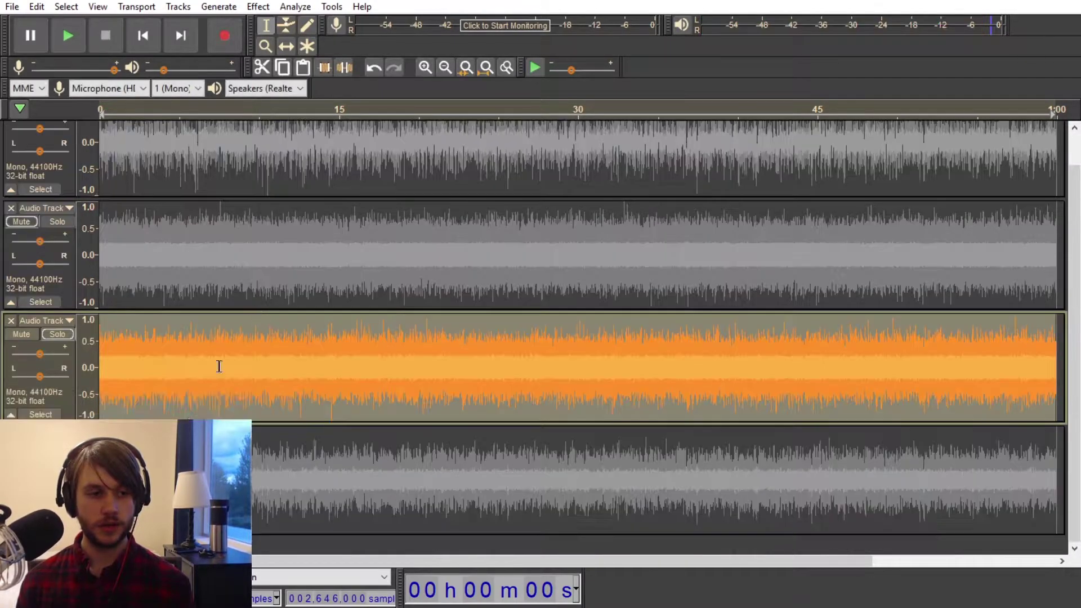
key("ctrl+shift+Down")
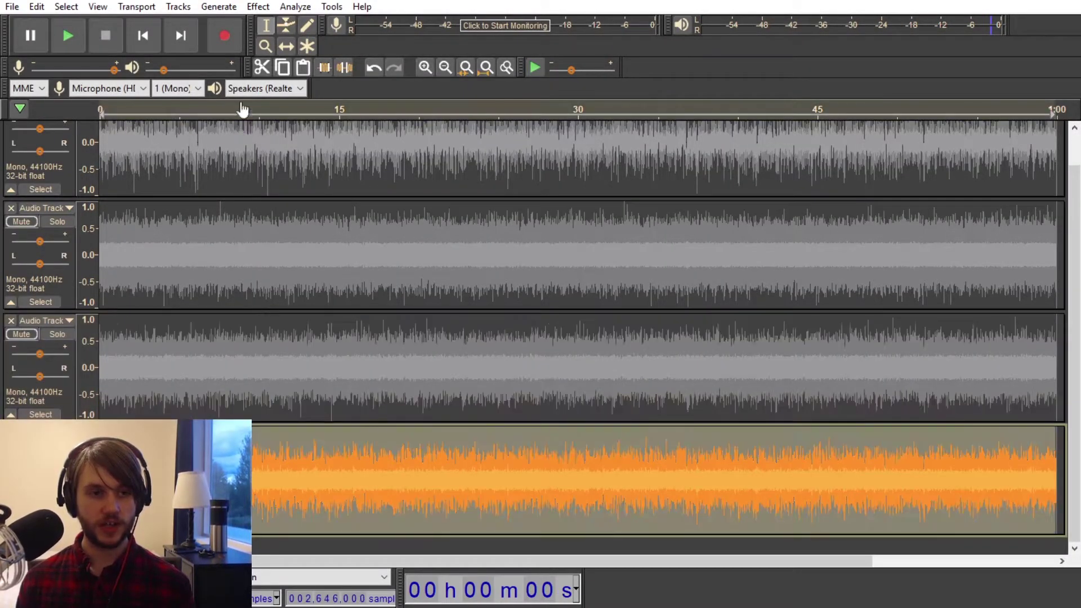
left_click(258, 6)
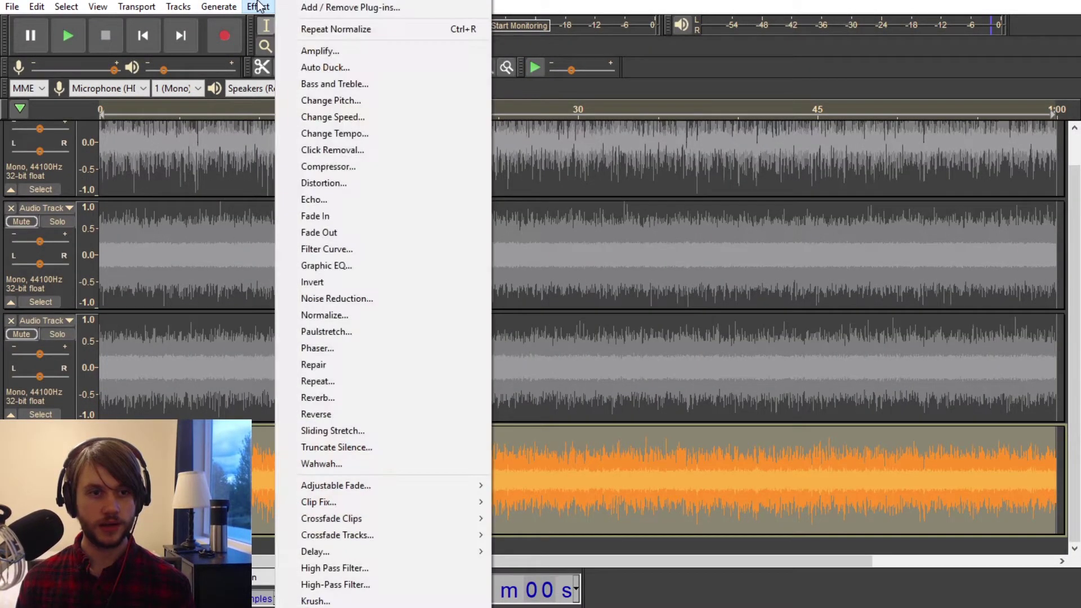
left_click(365, 250)
left_click(524, 425)
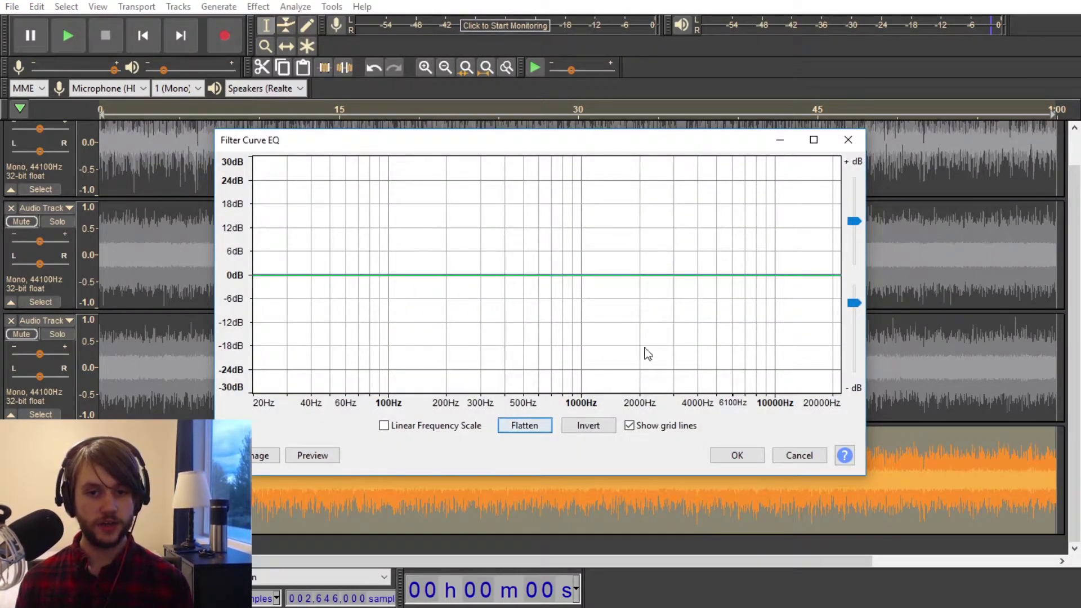
Draw a curve passing about 2000–6100 Hz at 0 dB and falling to -30 dB near 1200 and 11000 Hz, and preview the sound
left_click(730, 275)
left_click_drag(776, 275, 782, 393)
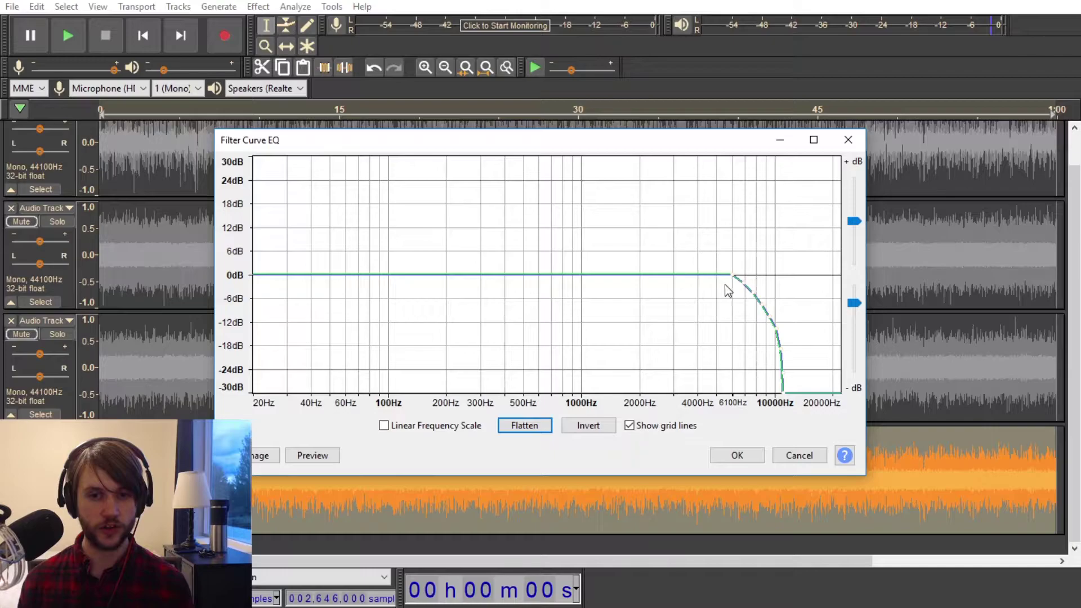
left_click(642, 276)
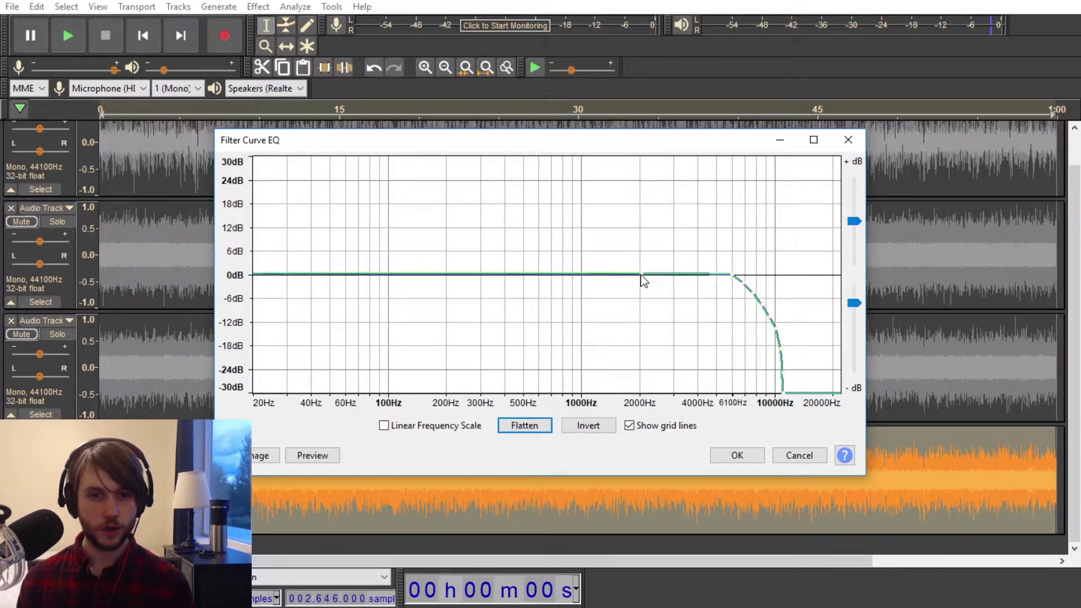
left_click_drag(632, 280, 596, 397)
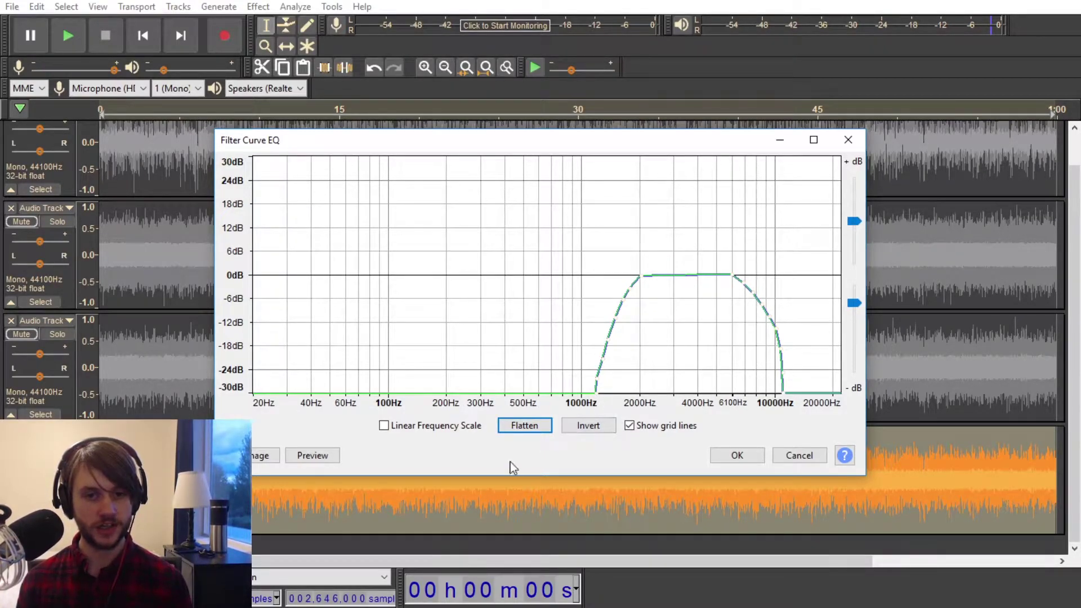
left_click(317, 454)
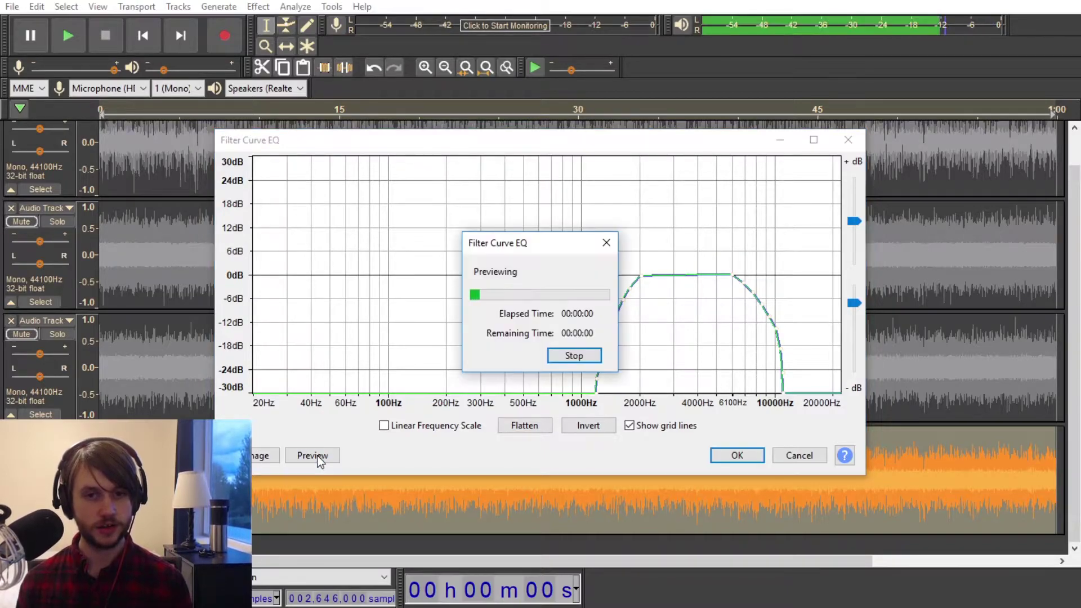
left_click(573, 355)
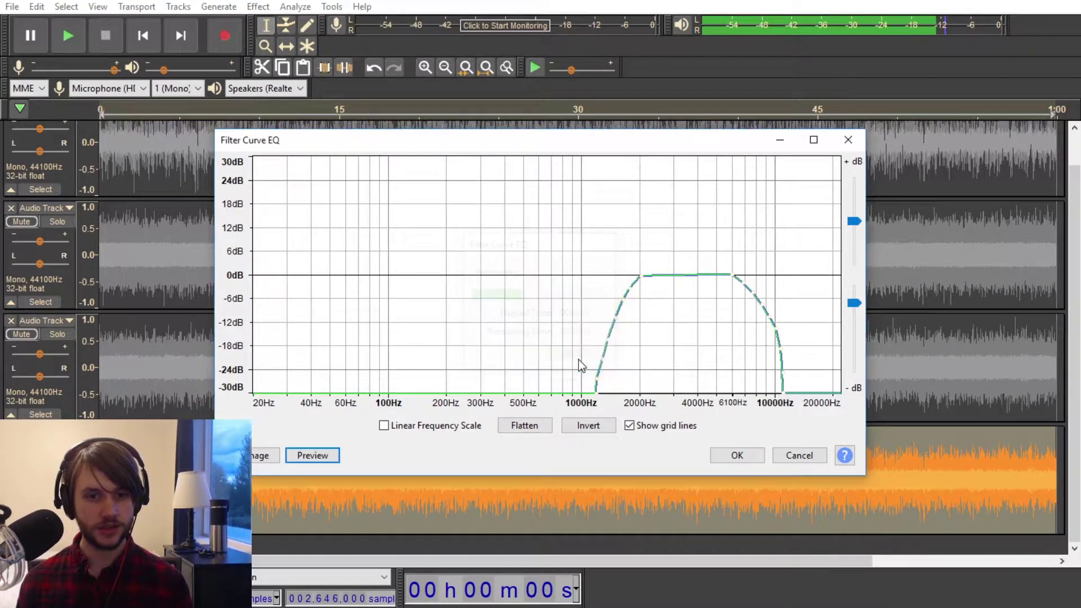
Reshape the curve to pass about 1600–5000 Hz and reach -30 dB near 1000 and 10000 Hz, preview it and filter the fourth track
left_click(585, 376)
left_click_drag(585, 376, 623, 274)
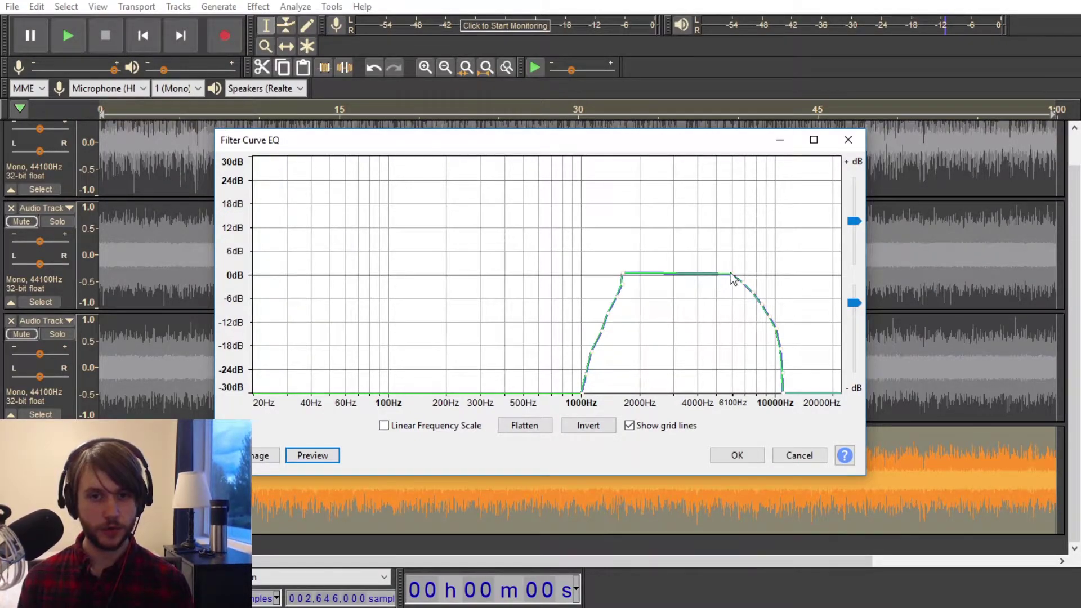
left_click_drag(731, 276, 775, 396)
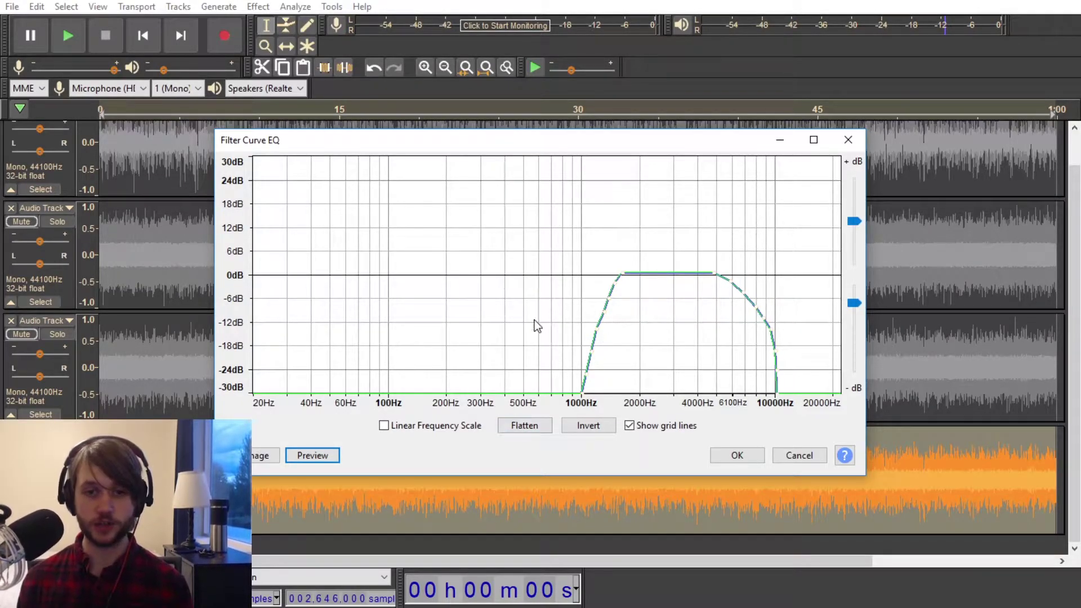
left_click(312, 456)
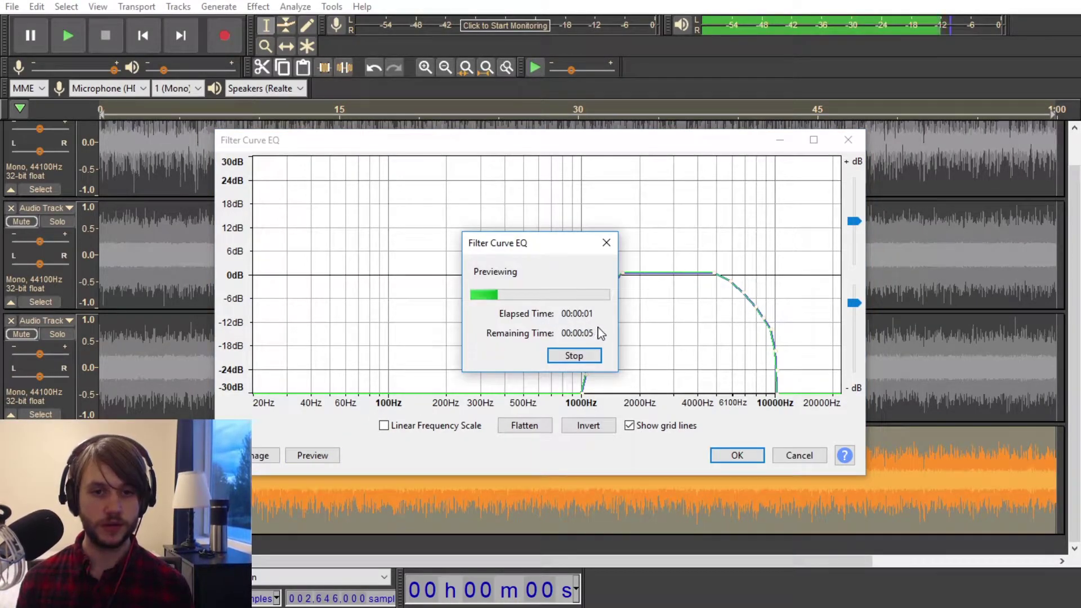
left_click(577, 357)
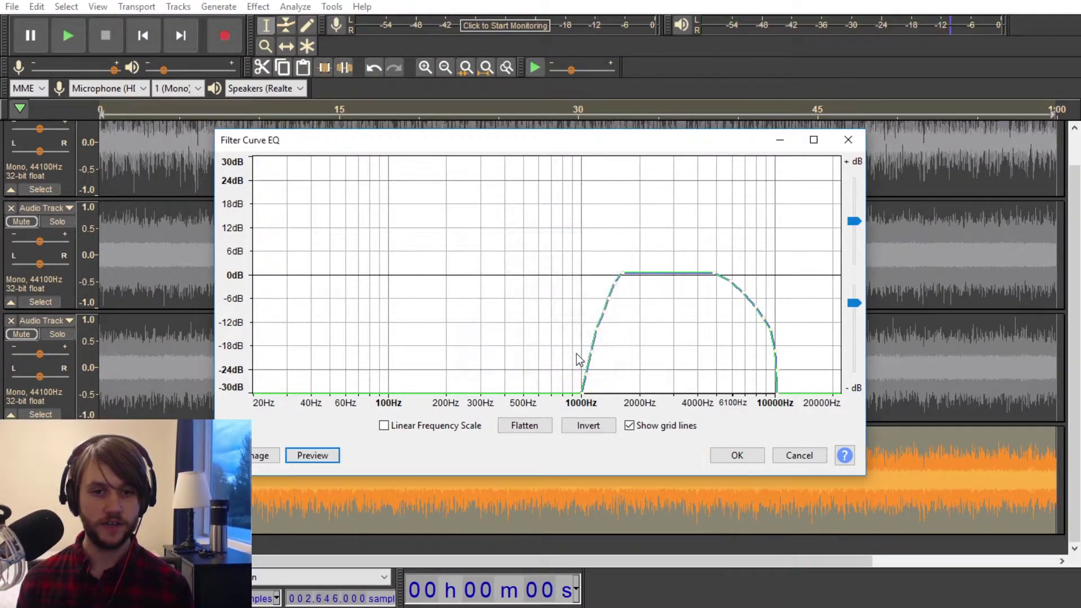
left_click(736, 458)
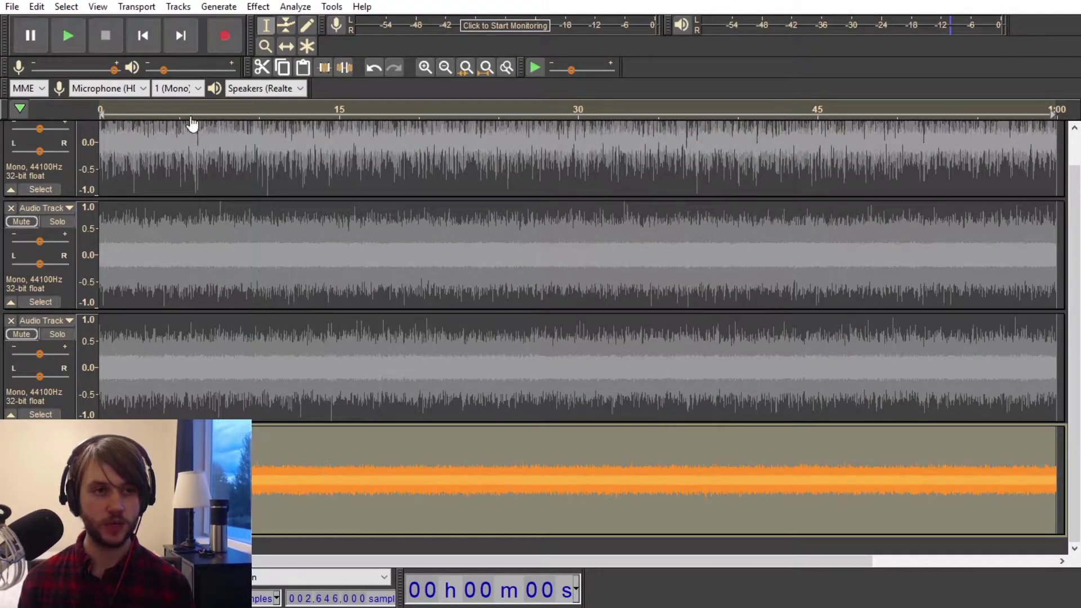
Normalize the fourth track, and solo the first track instead
left_click(258, 6)
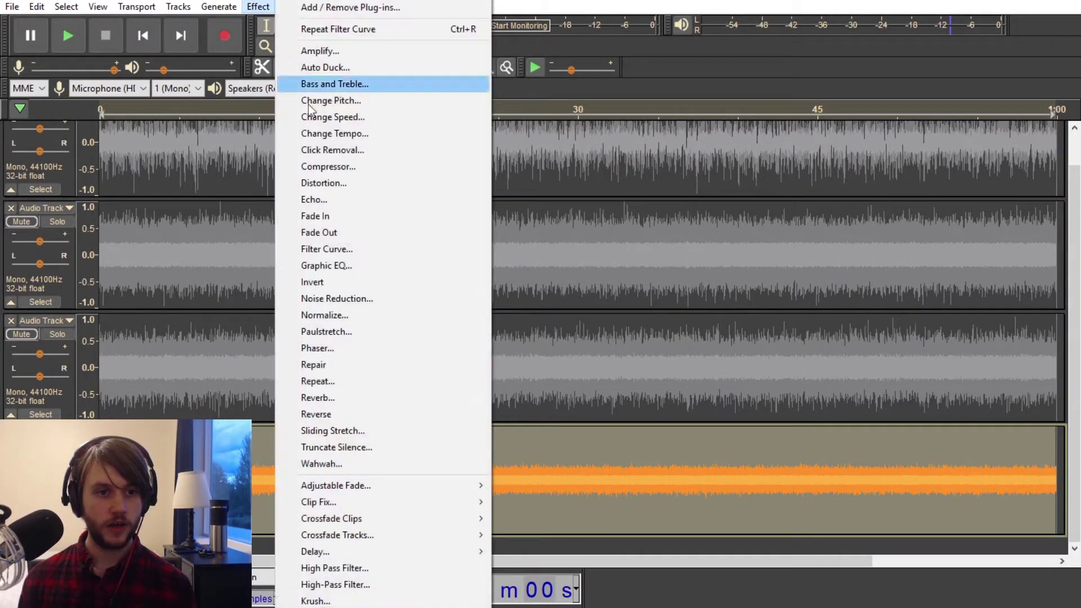
left_click(340, 319)
left_click(568, 350)
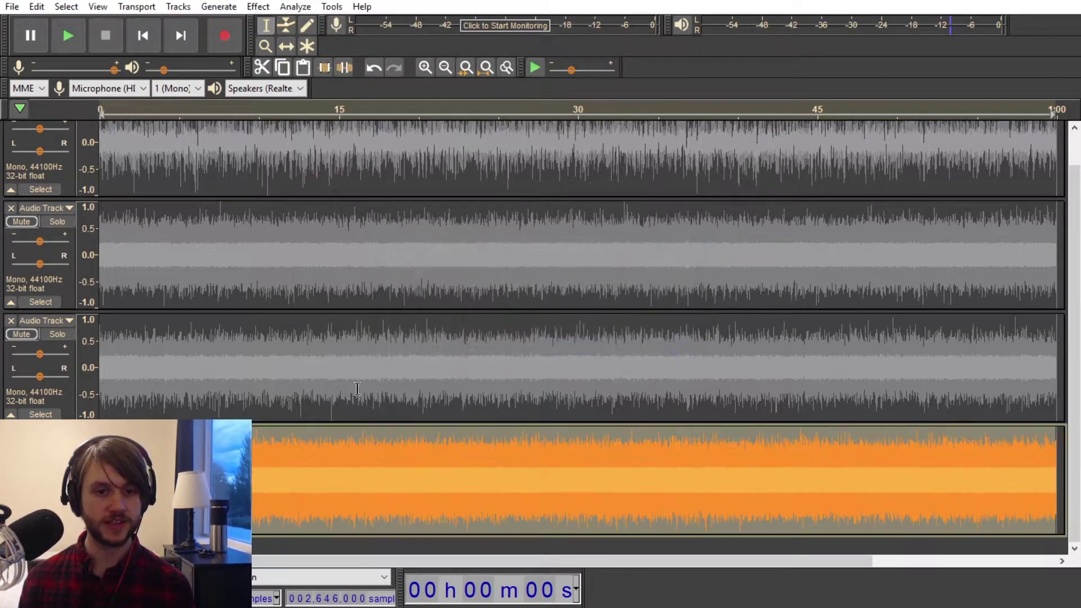
scroll(349, 428, "up", 1)
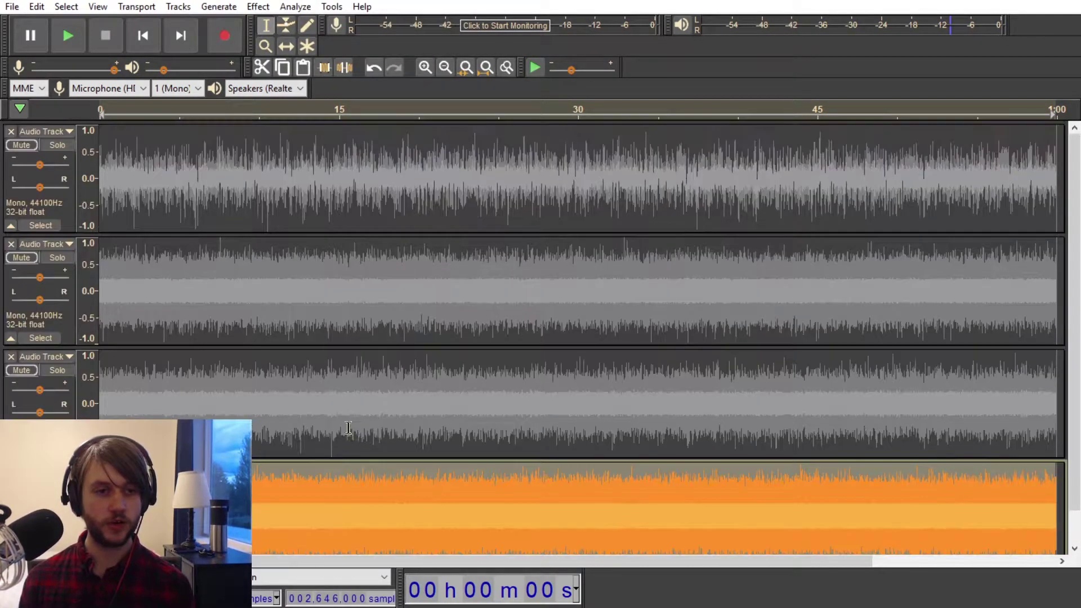
left_click(58, 145)
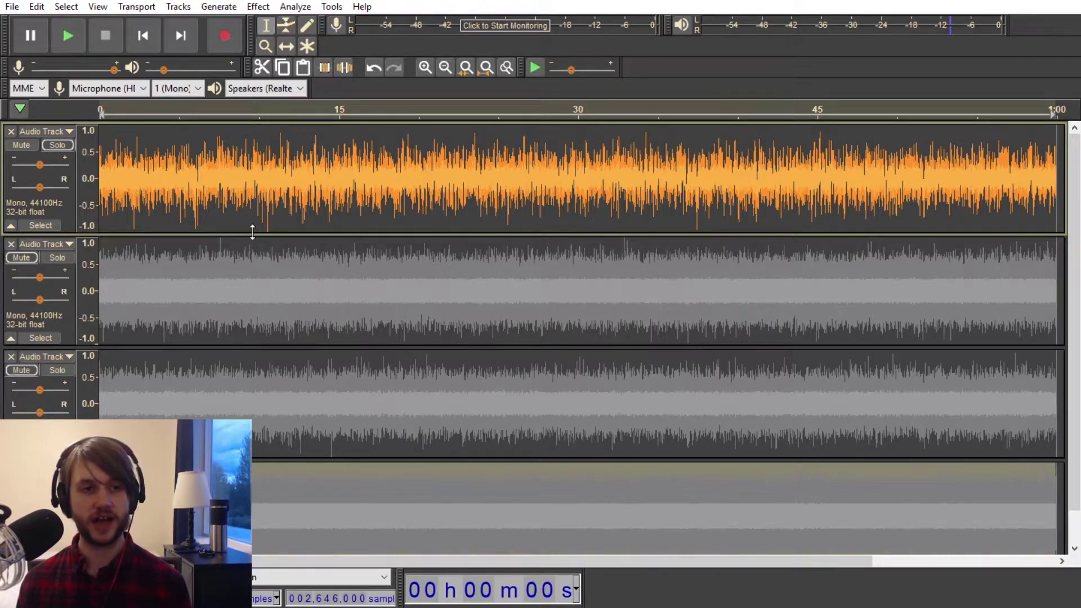
Select the first track's audio from the start to about 7.8 seconds and split it into a separate clip
left_click(222, 179)
key("shift+Home")
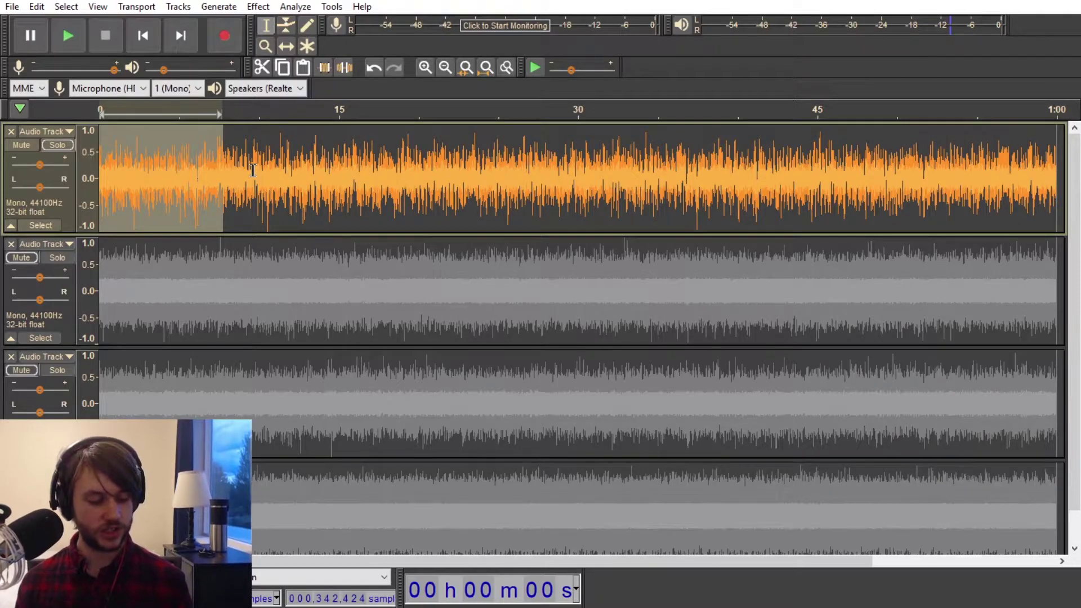
key("Delete")
key("ctrl+z")
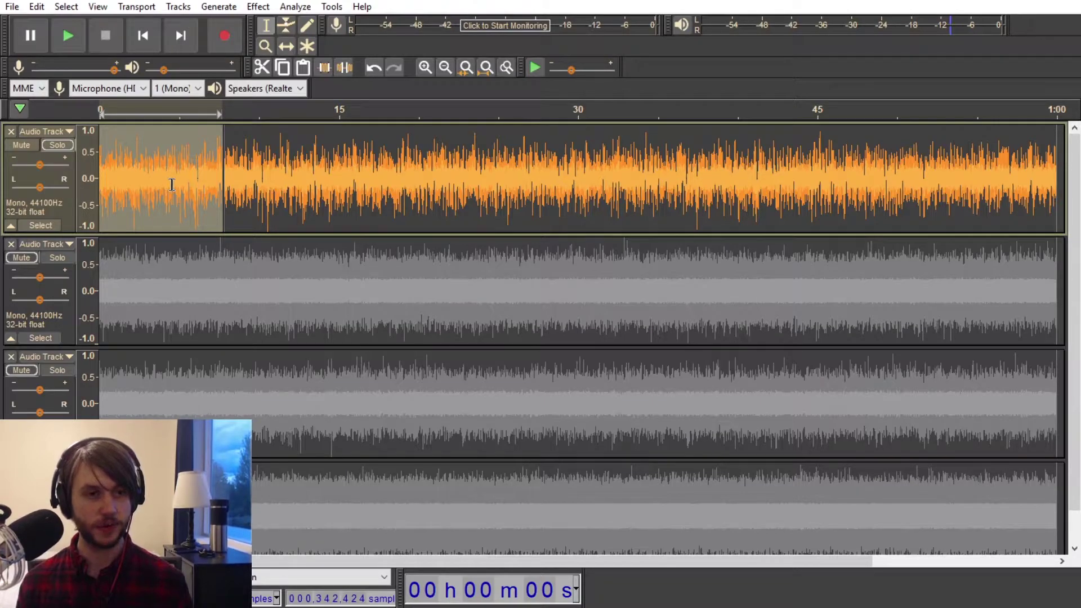
Apply Sliding Stretch to the first track's opening clip with a final pitch shift of -1 semitone
scroll(223, 178, "up", 8)
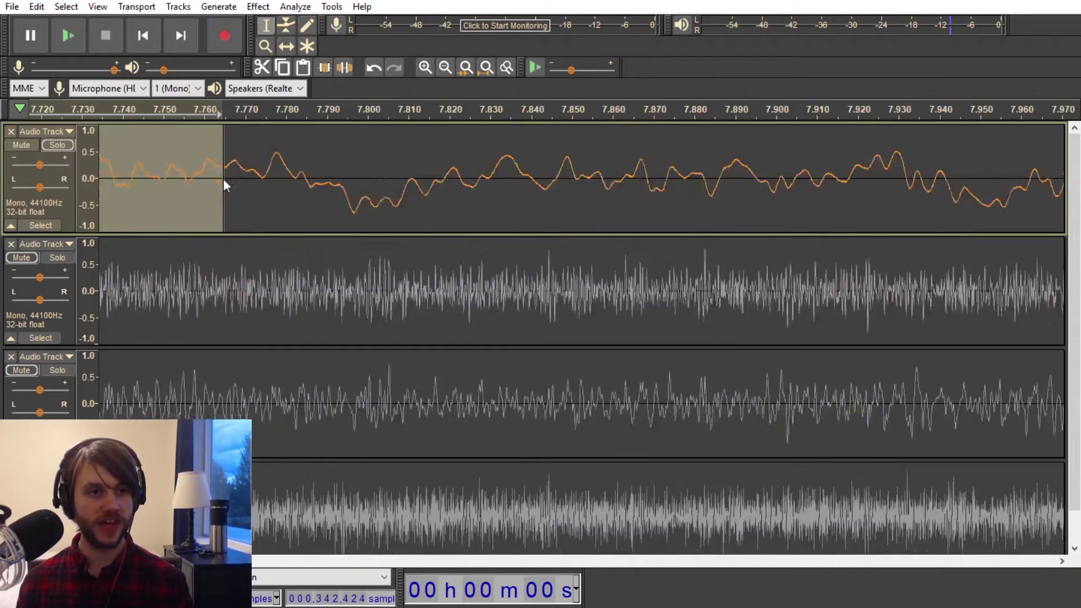
scroll(223, 177, "up", 2)
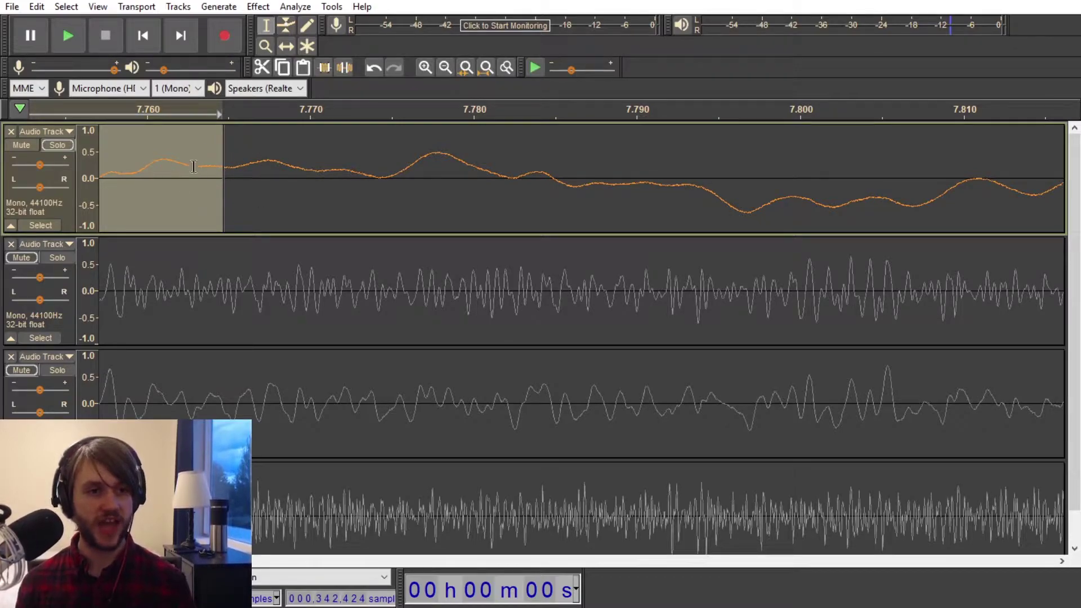
scroll(219, 171, "up", 5)
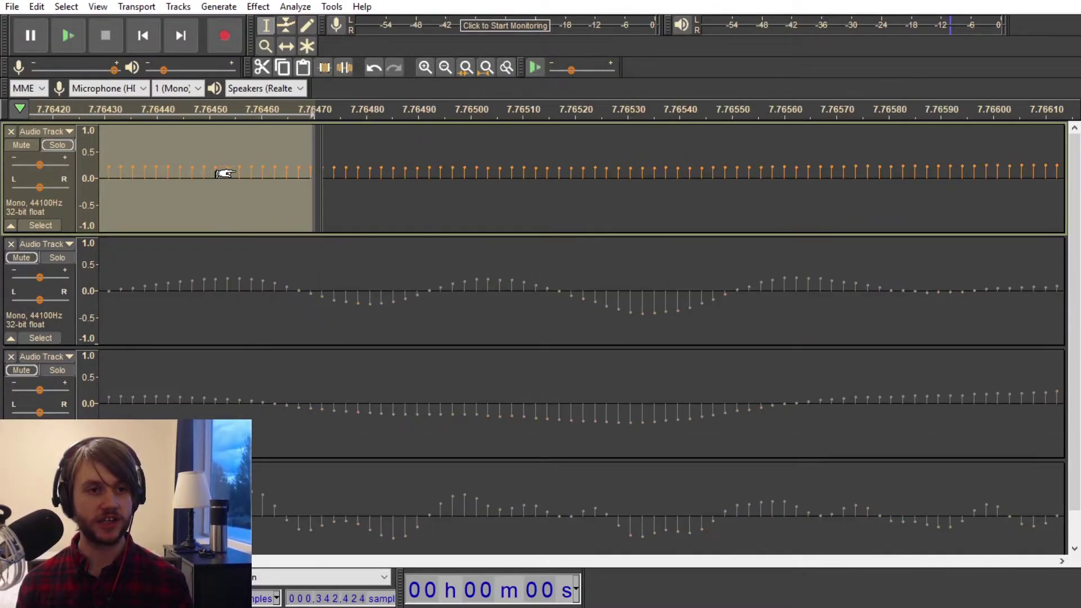
scroll(312, 168, "down", 9)
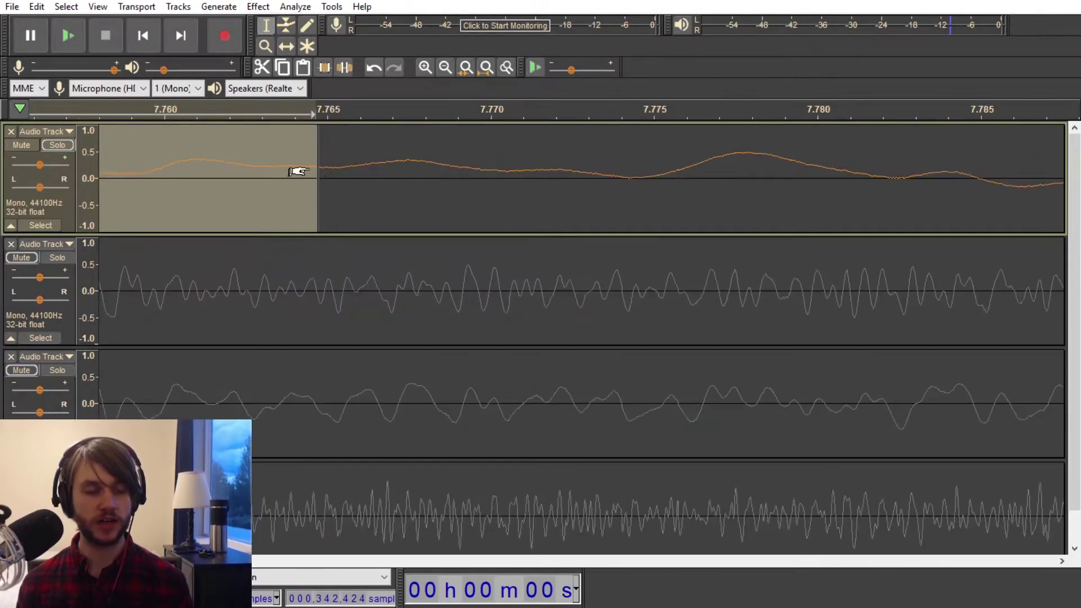
scroll(309, 168, "down", 2)
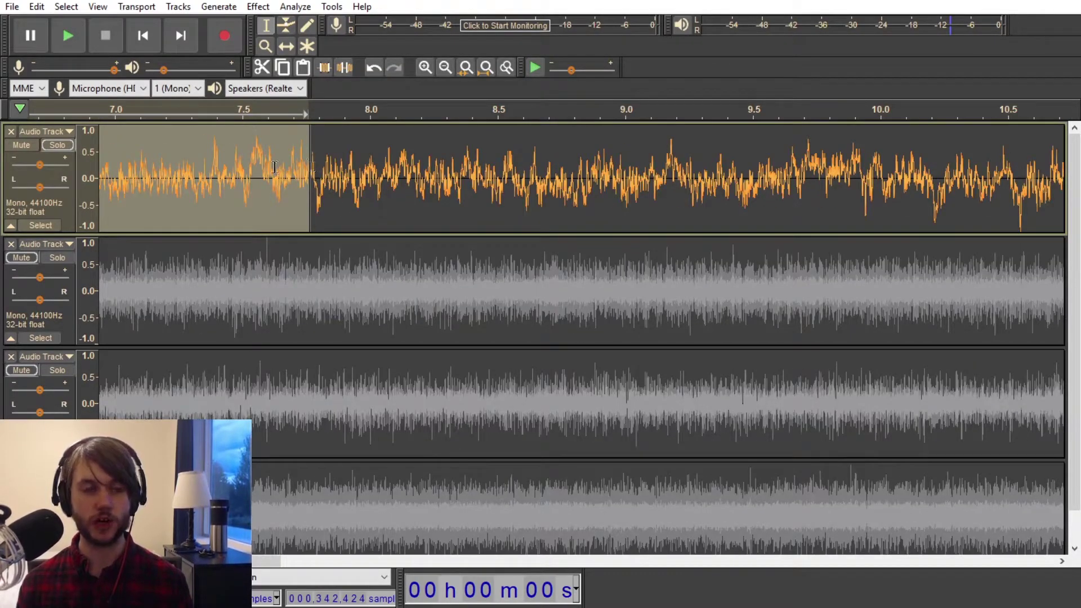
scroll(227, 170, "down", 2)
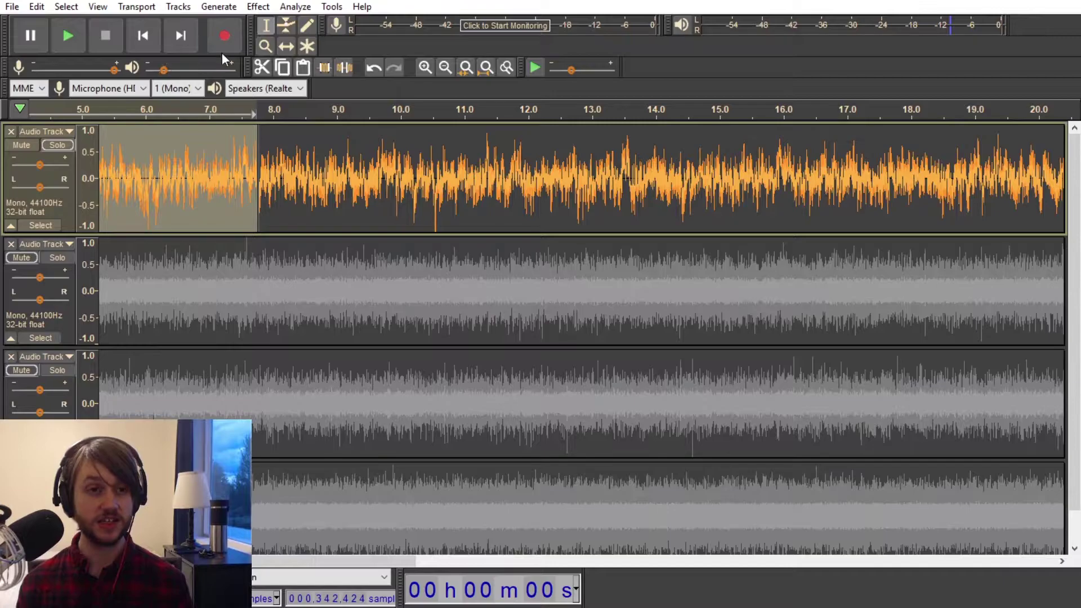
left_click(257, 7)
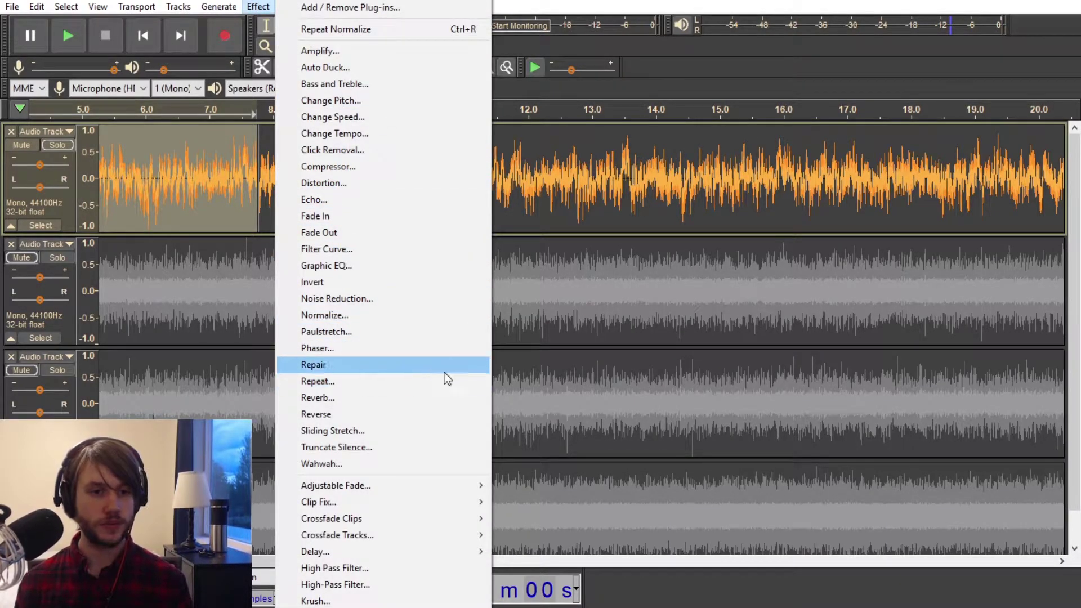
left_click(376, 430)
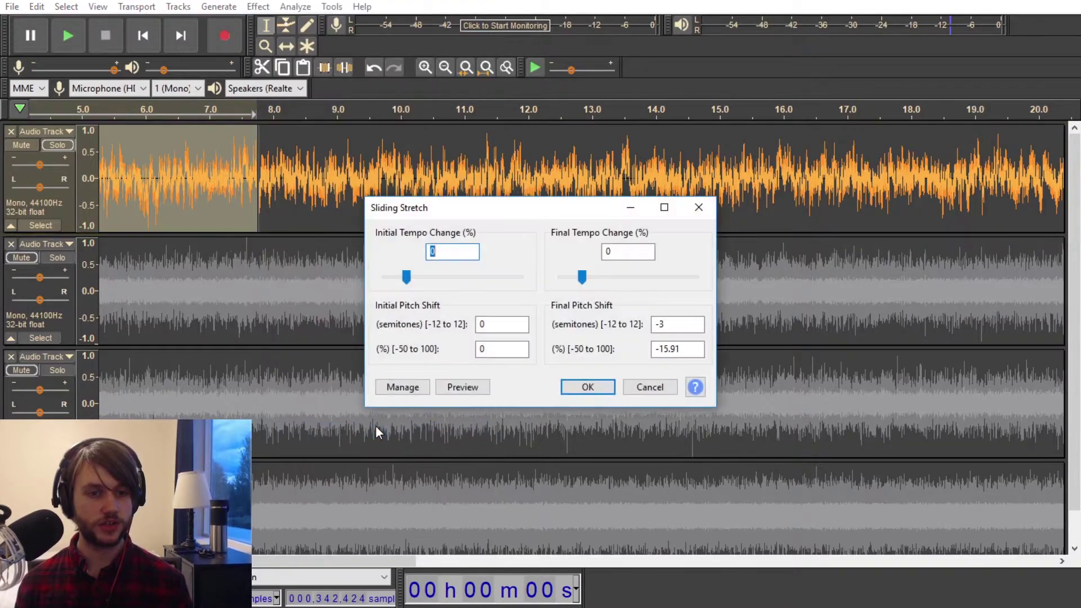
left_click_drag(688, 326, 631, 333)
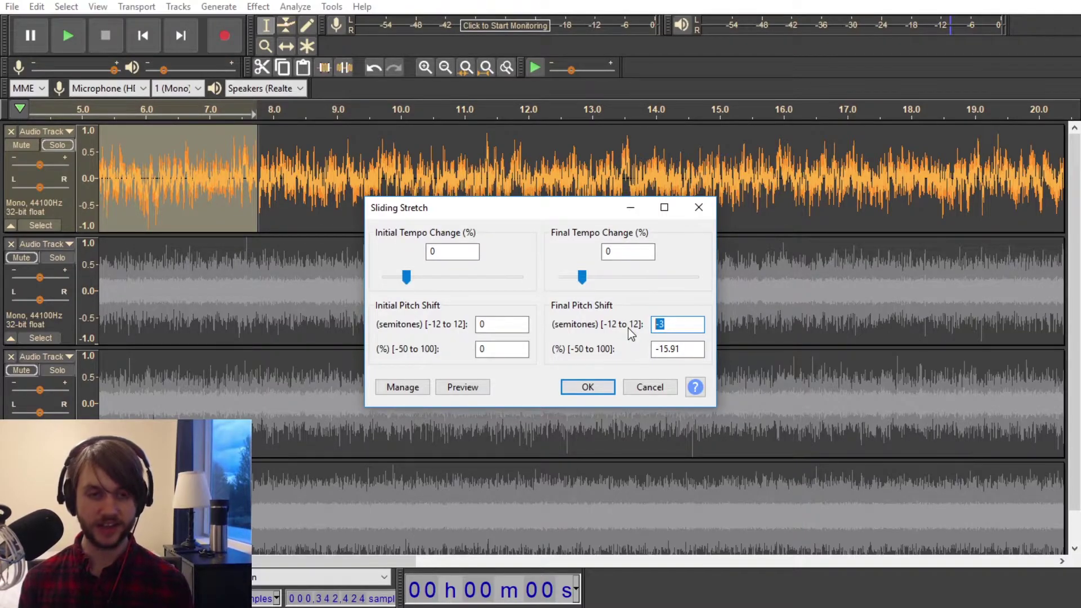
type("-1")
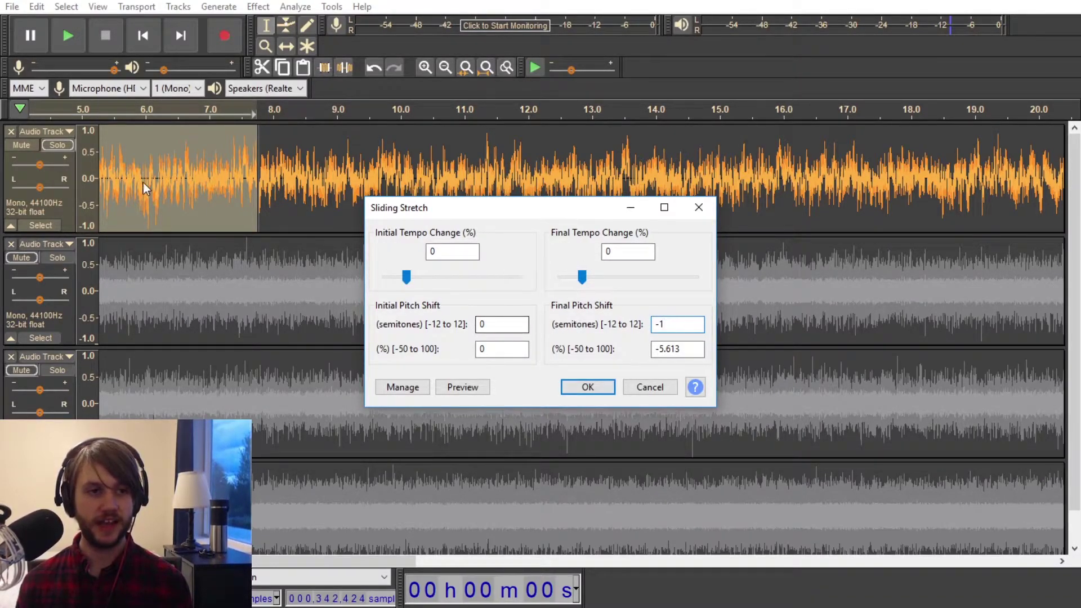
left_click(577, 392)
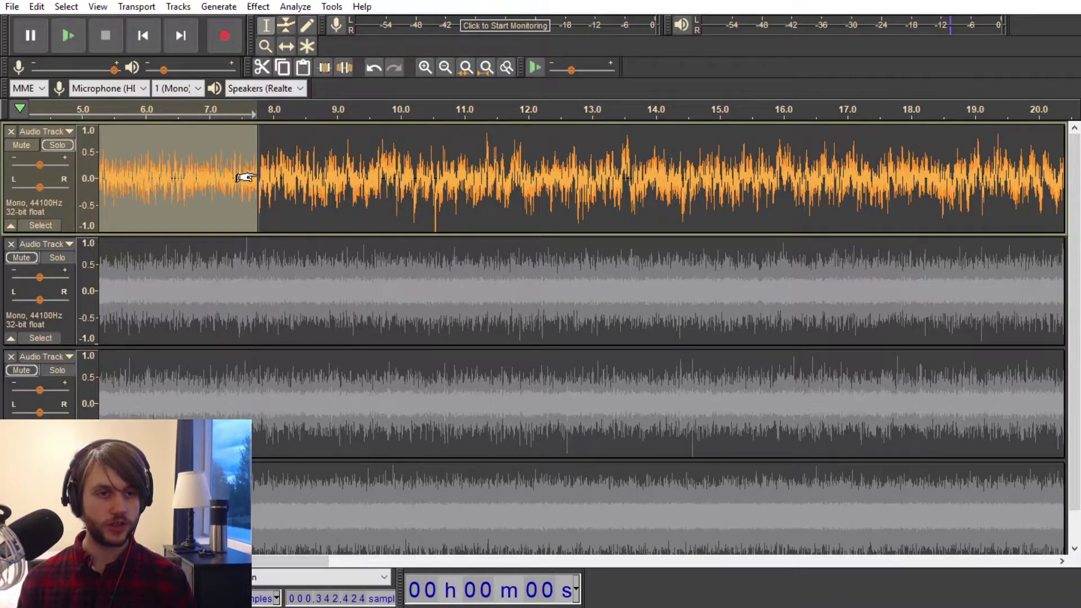
Select the first track's audio from the end of the opening clip to about 17 seconds and split it into its own clip
scroll(258, 174, "up", 3)
scroll(242, 179, "up", 3)
scroll(381, 191, "up", 5)
scroll(380, 188, "down", 1)
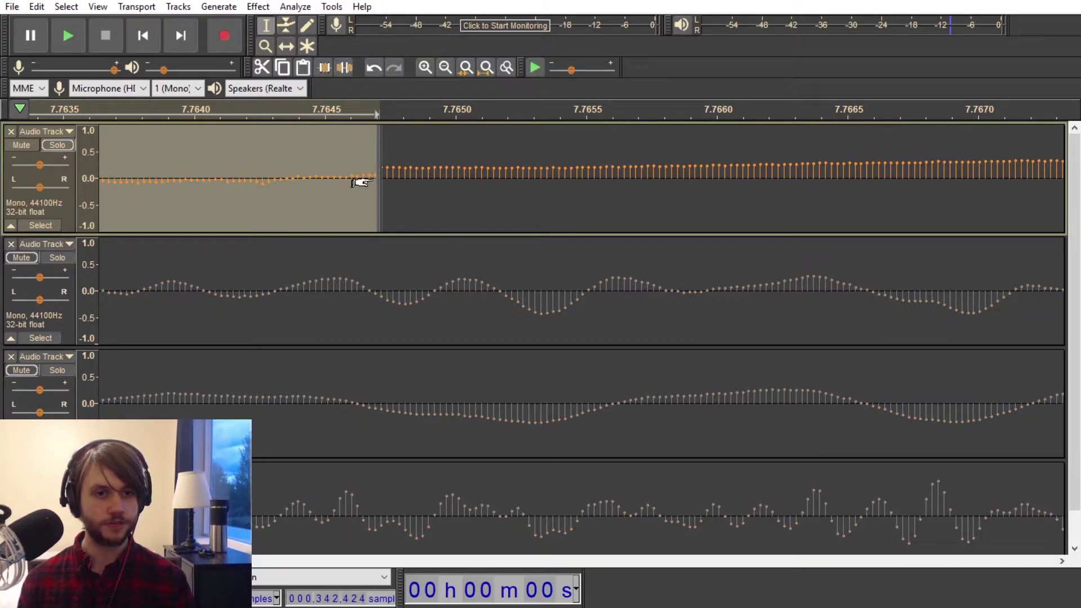
scroll(371, 179, "down", 15)
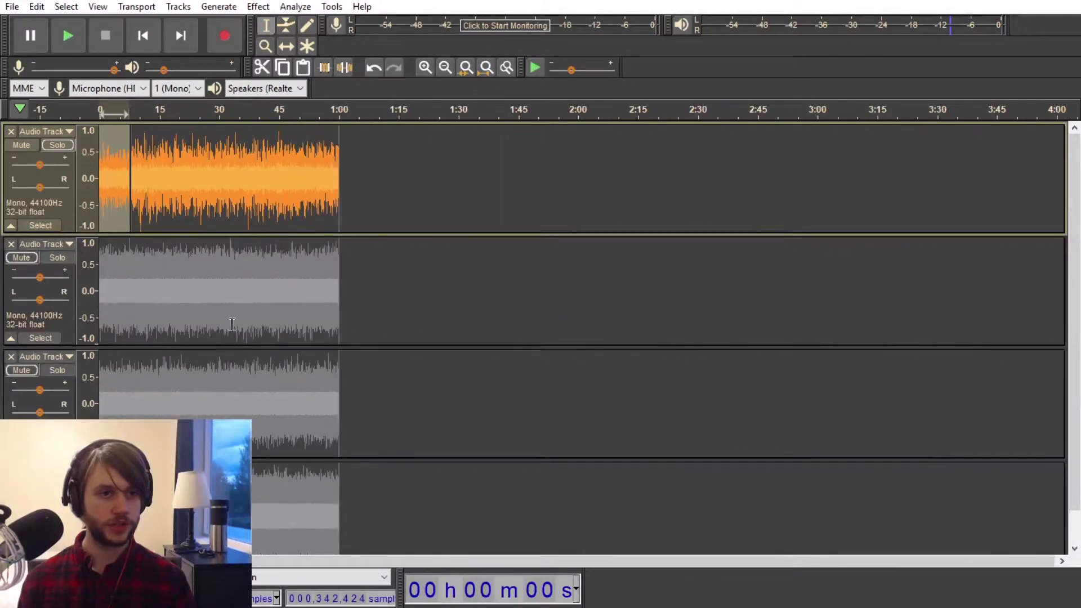
key("ctrl+f")
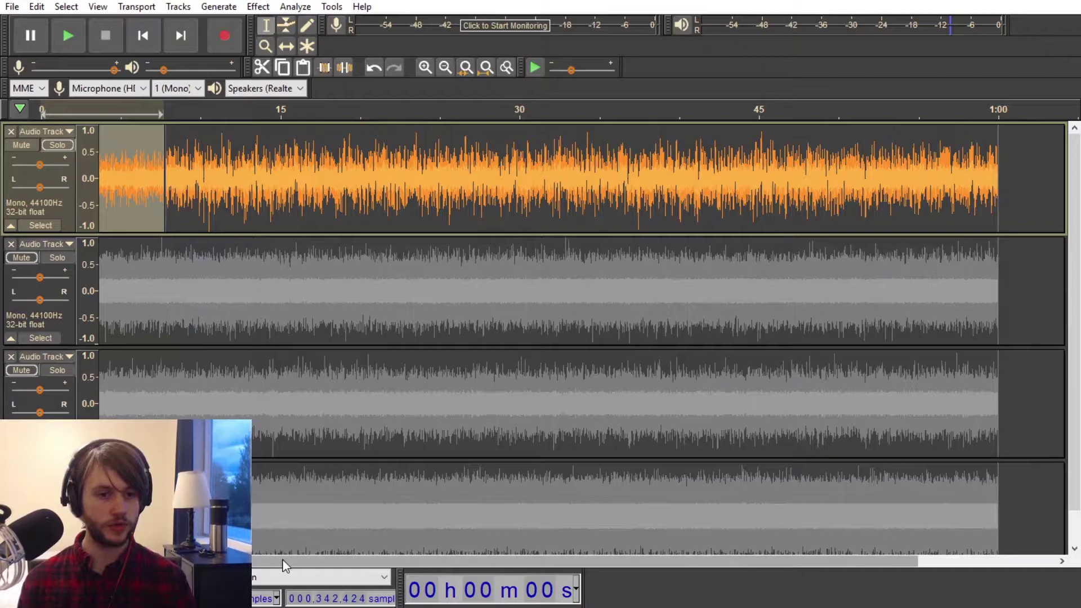
left_click_drag(285, 561, 238, 561)
left_click_drag(224, 194, 371, 179)
key("space")
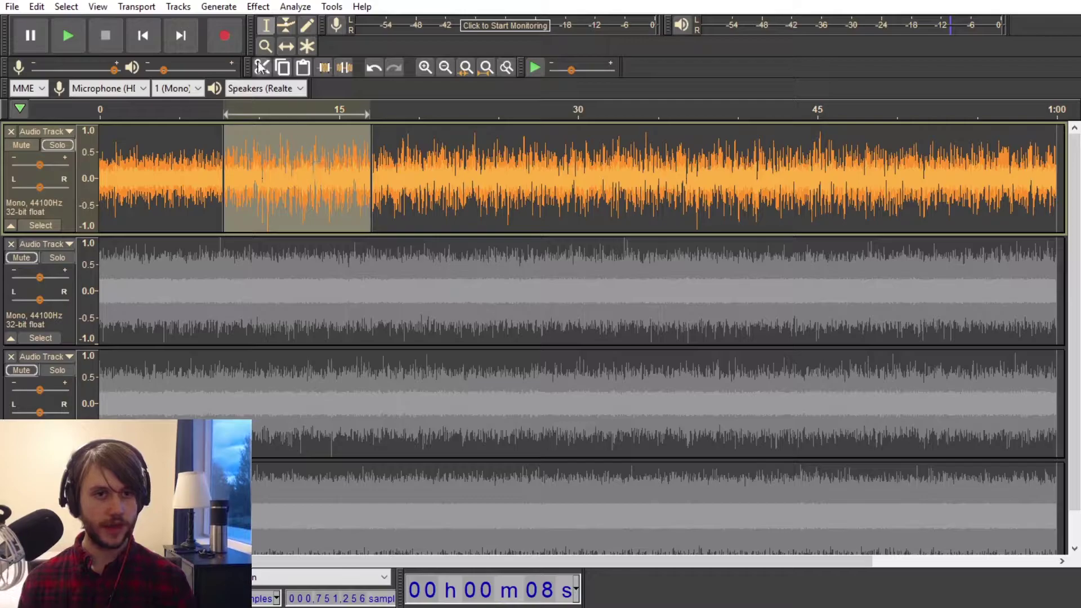
Apply Sliding Stretch to the first track's second clip with an initial pitch shift of -1 semitone and a final shift of 0
left_click(262, 10)
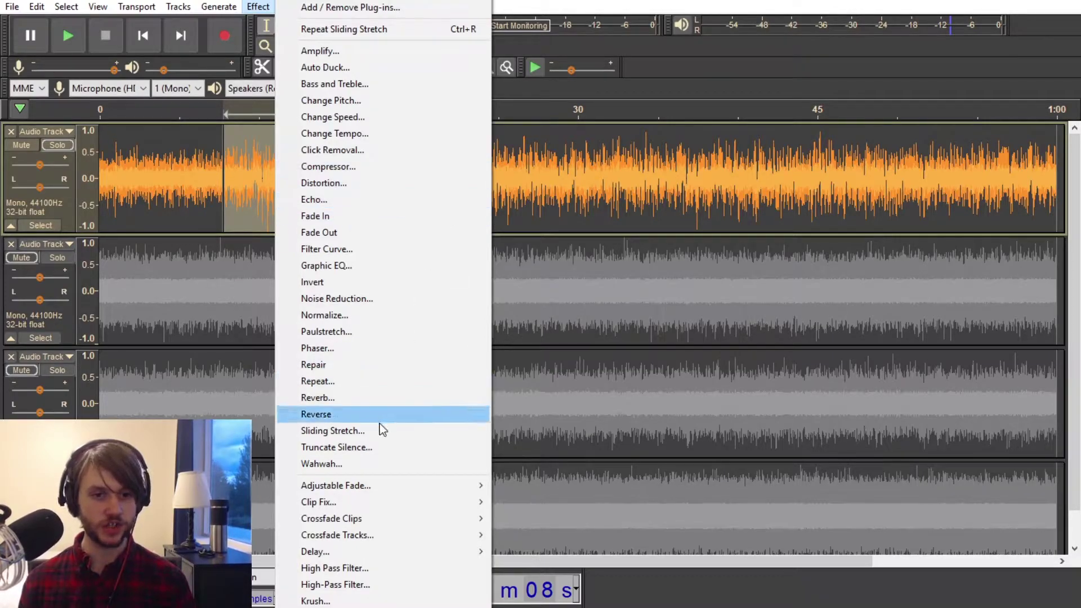
left_click(370, 433)
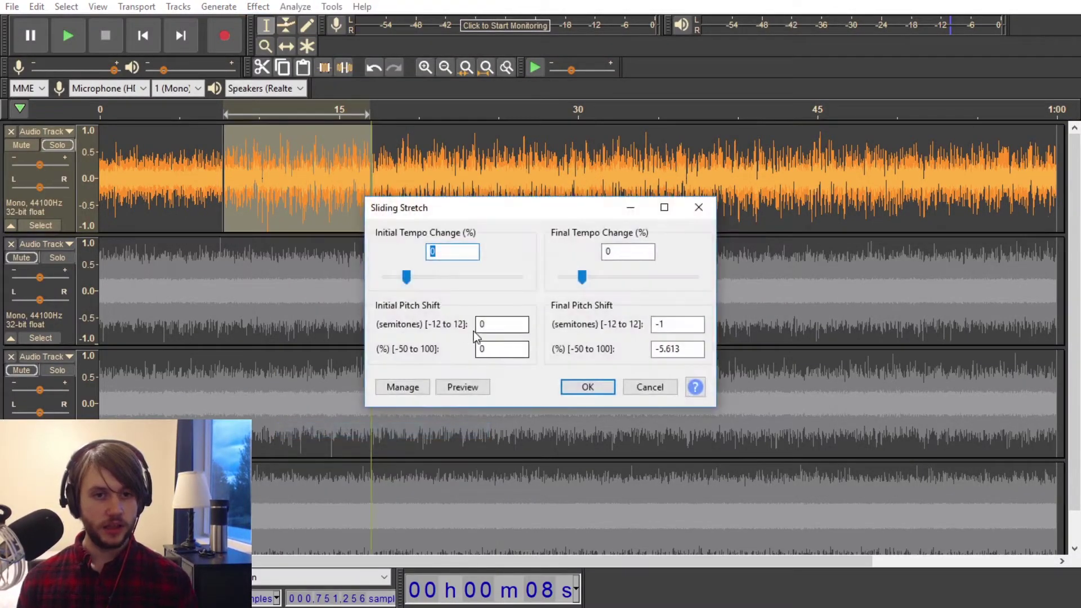
double_click(509, 325)
type("-")
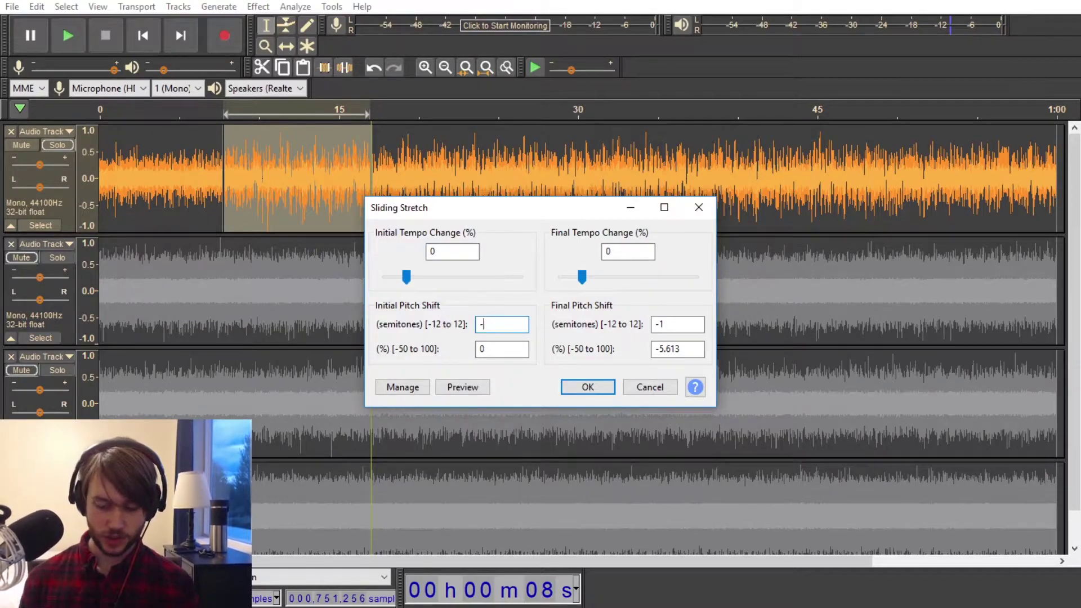
type("1")
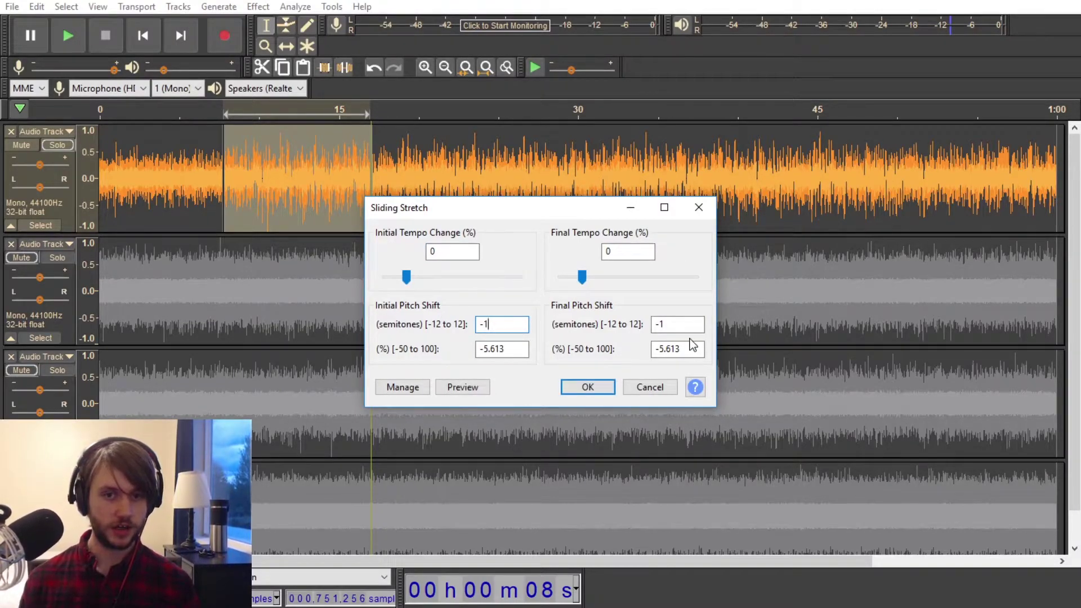
left_click(679, 331)
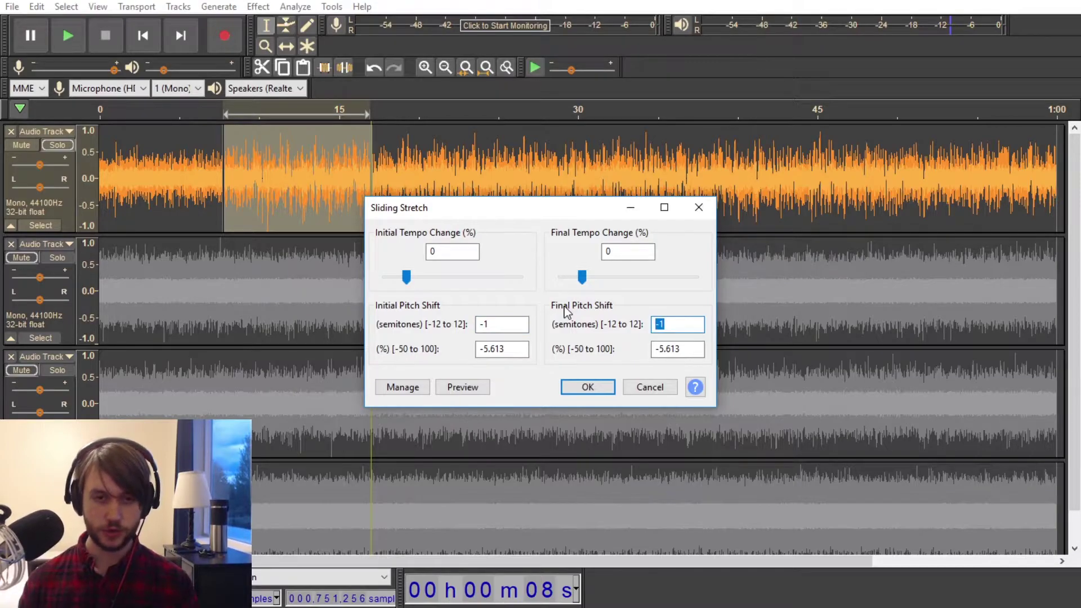
type("0")
key("Return")
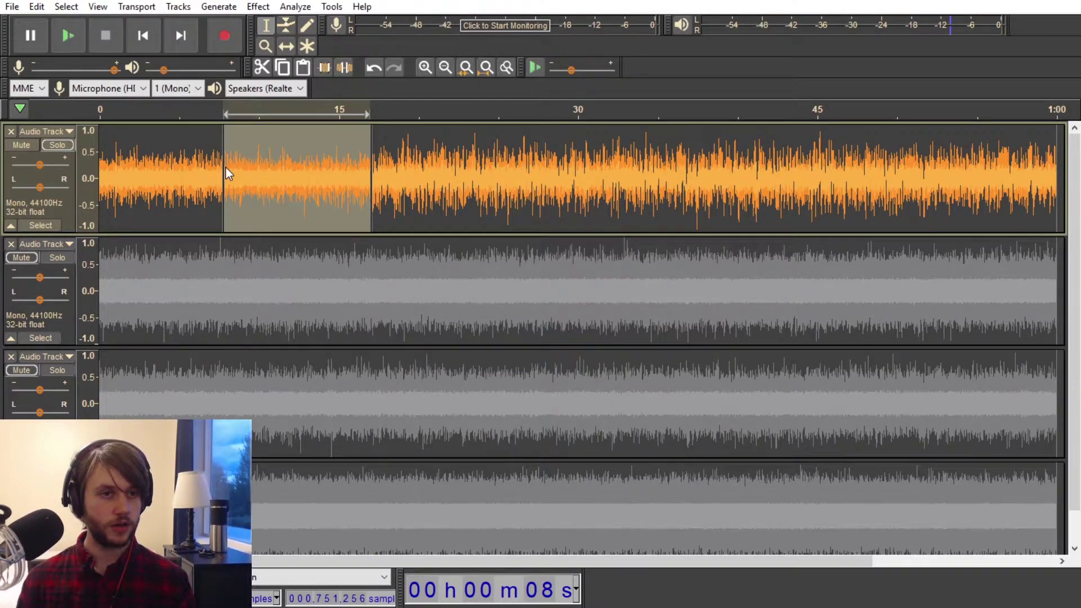
Select the few samples around the jump between the first two clips, near 7.7647 seconds on the first track, and smooth them with Repair
scroll(217, 170, "up", 7, "ctrl")
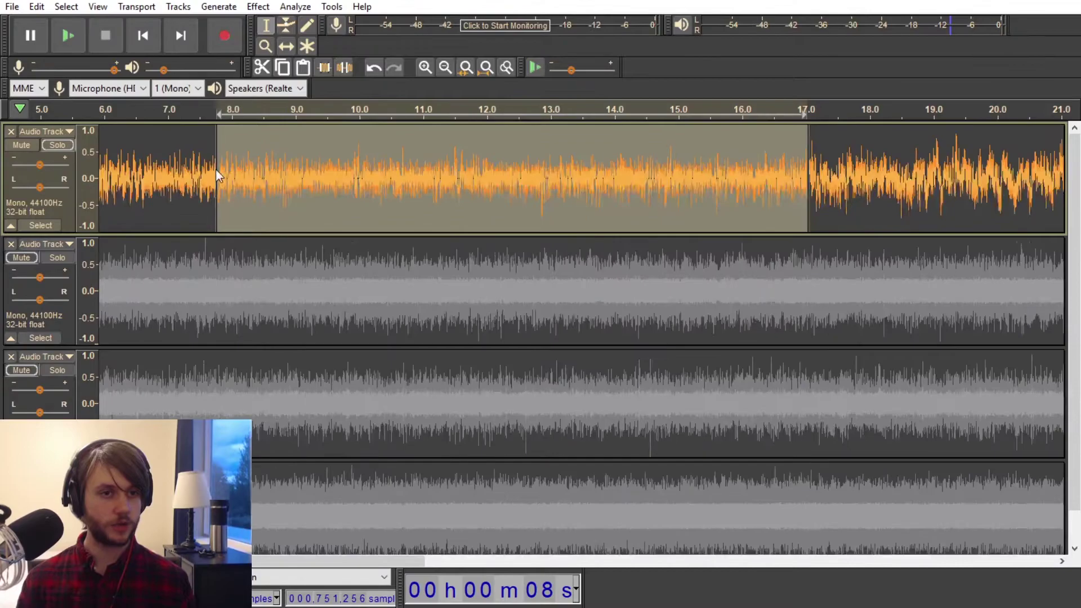
scroll(216, 170, "up", 7, "ctrl")
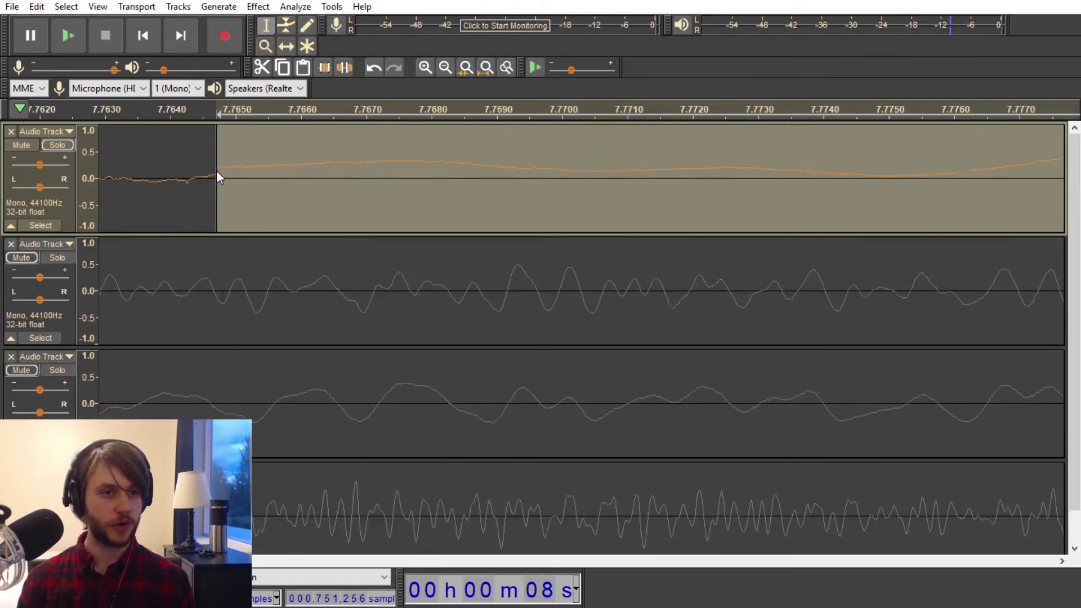
scroll(228, 179, "up", 1, "ctrl")
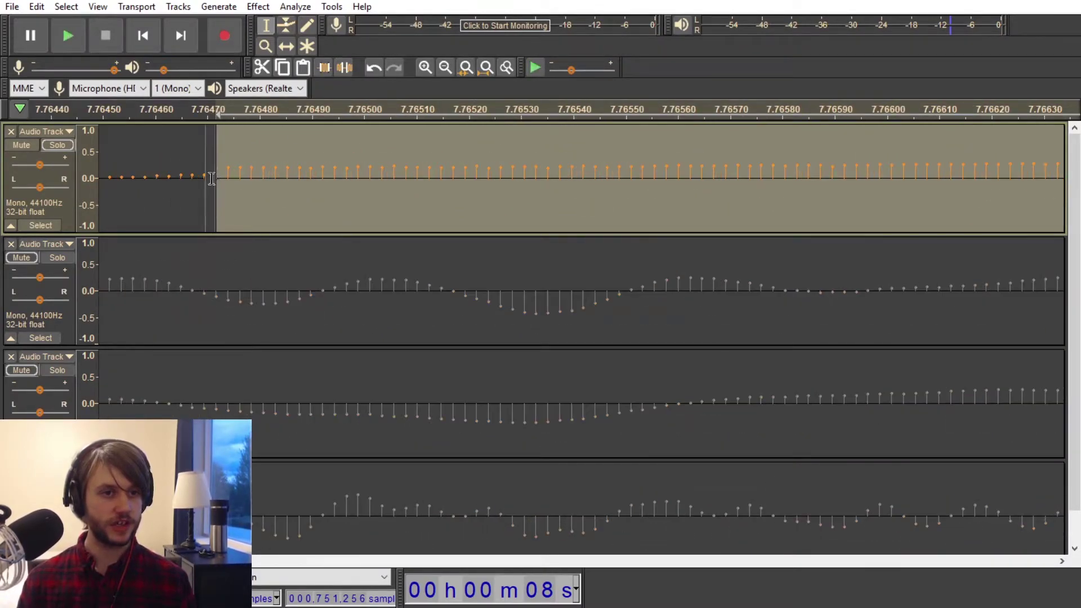
scroll(215, 177, "down", 1, "ctrl")
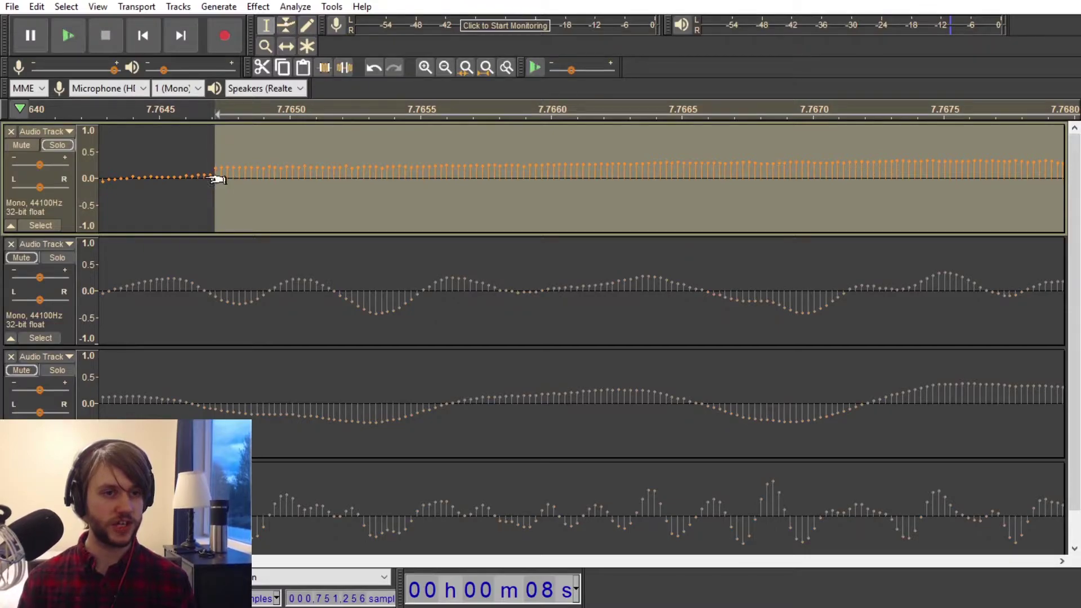
scroll(216, 179, "down", 3, "ctrl")
scroll(211, 179, "down", 2, "ctrl")
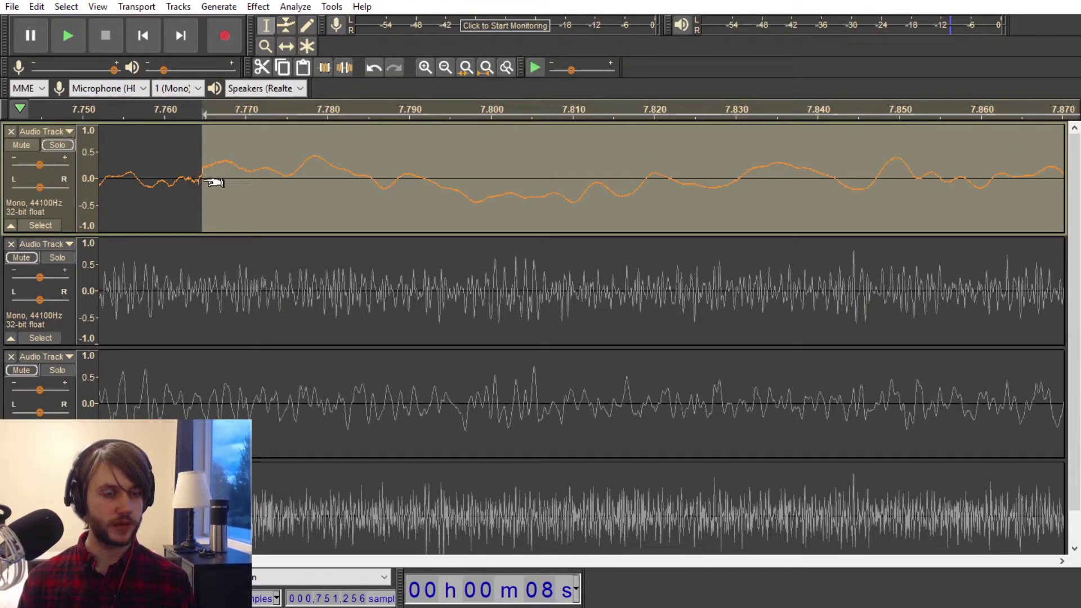
scroll(216, 179, "up", 5, "ctrl")
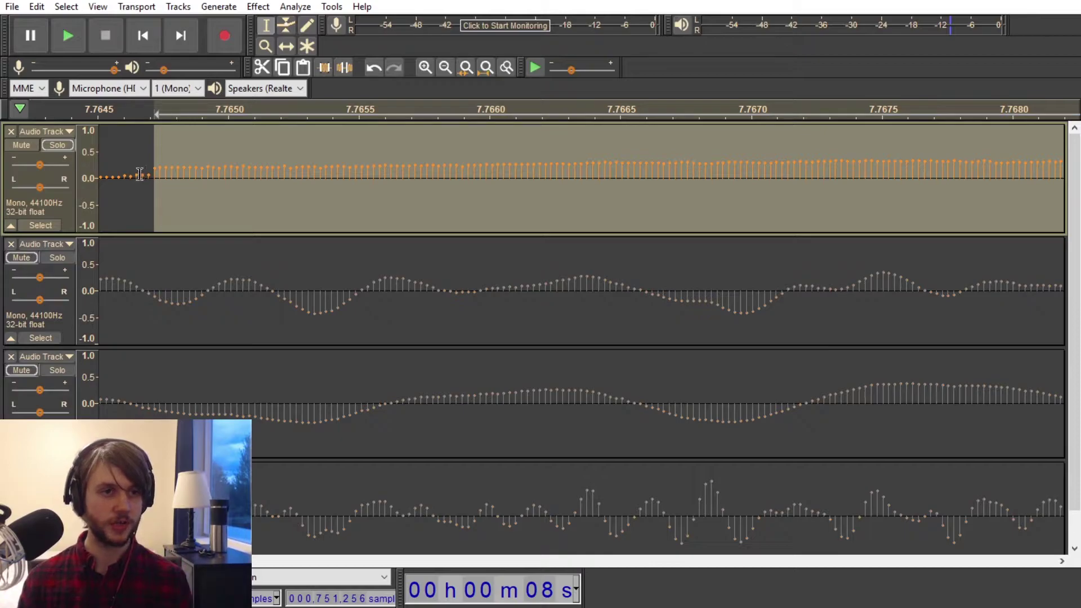
scroll(129, 175, "down", 2, "ctrl")
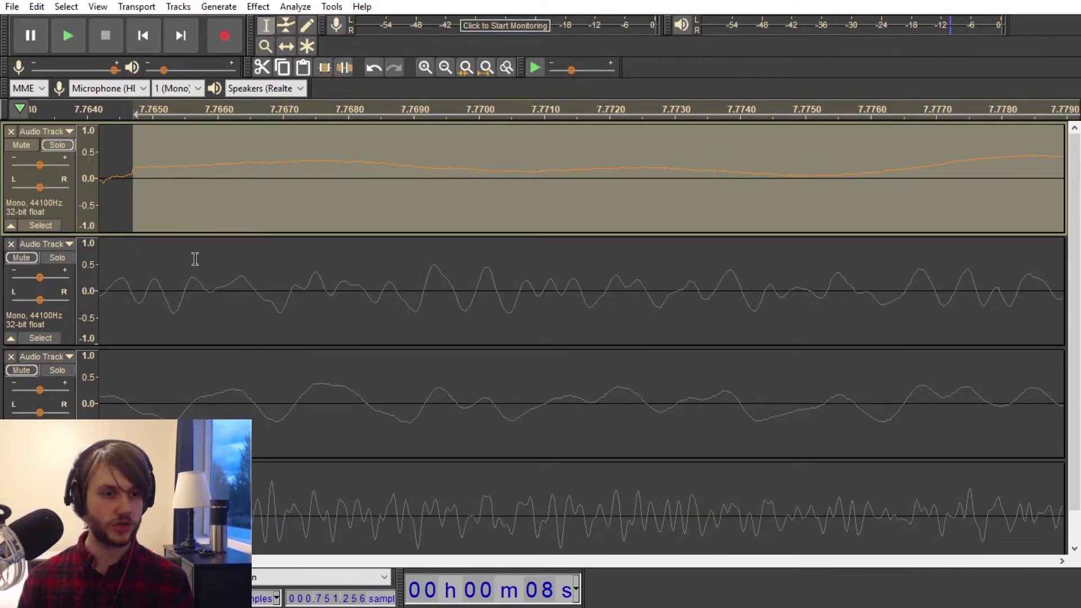
scroll(554, 324, "left", 2)
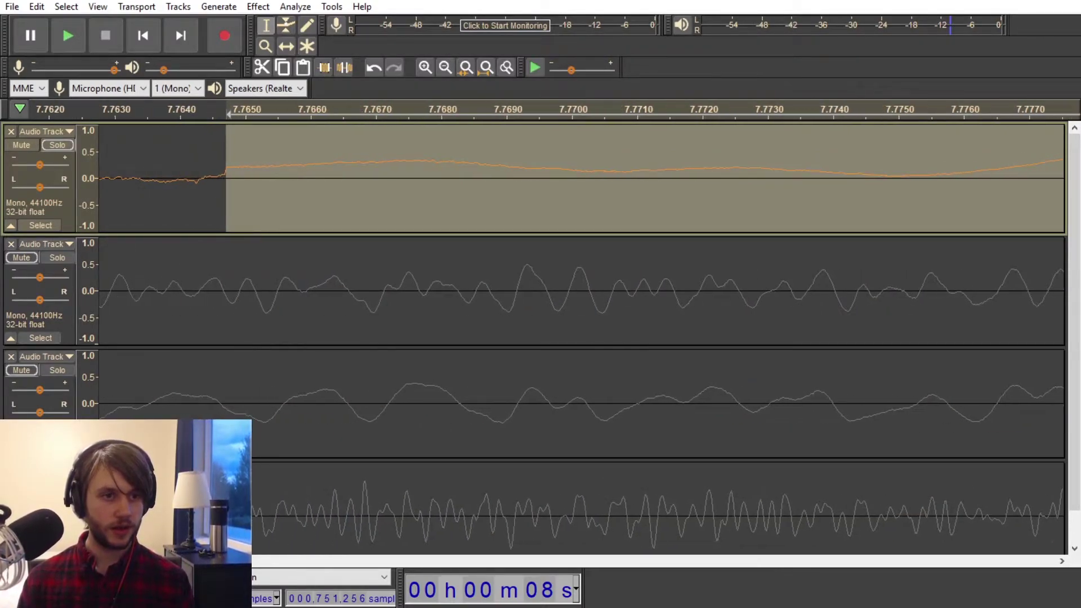
left_click_drag(219, 170, 235, 152)
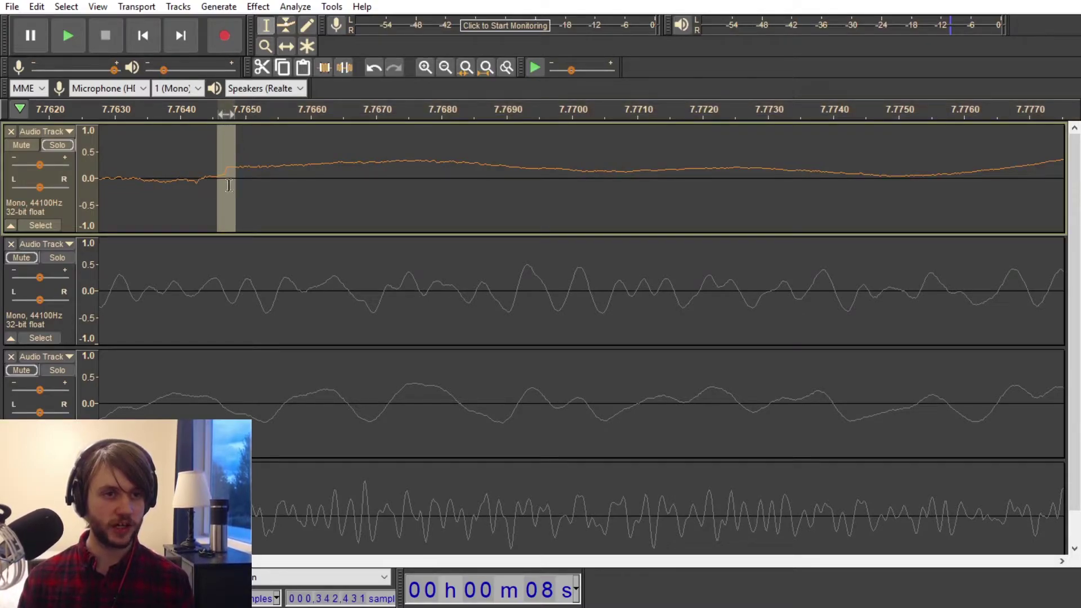
left_click(257, 7)
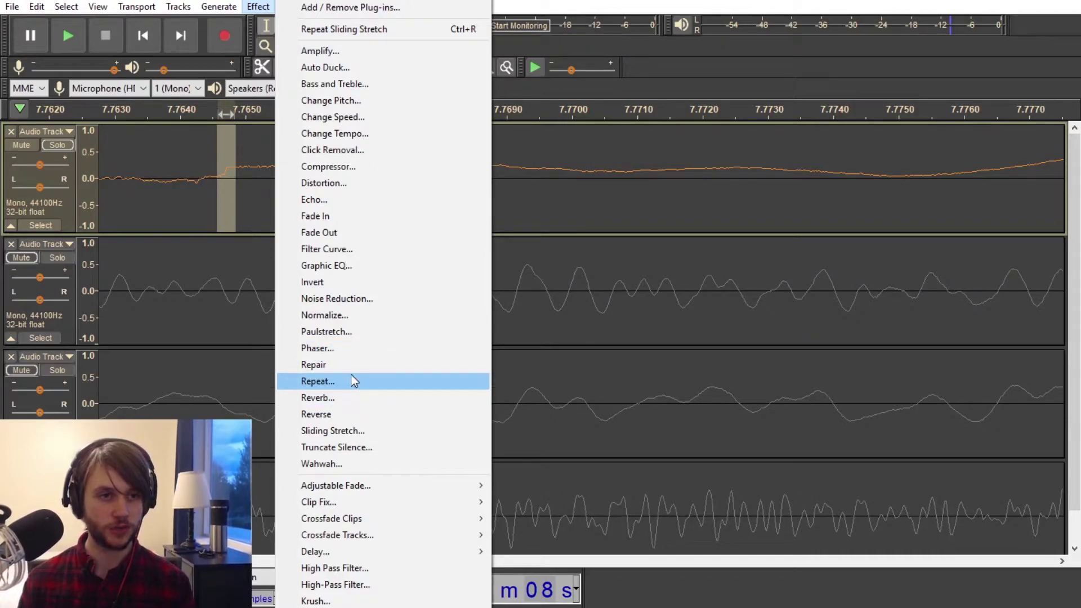
left_click(325, 367)
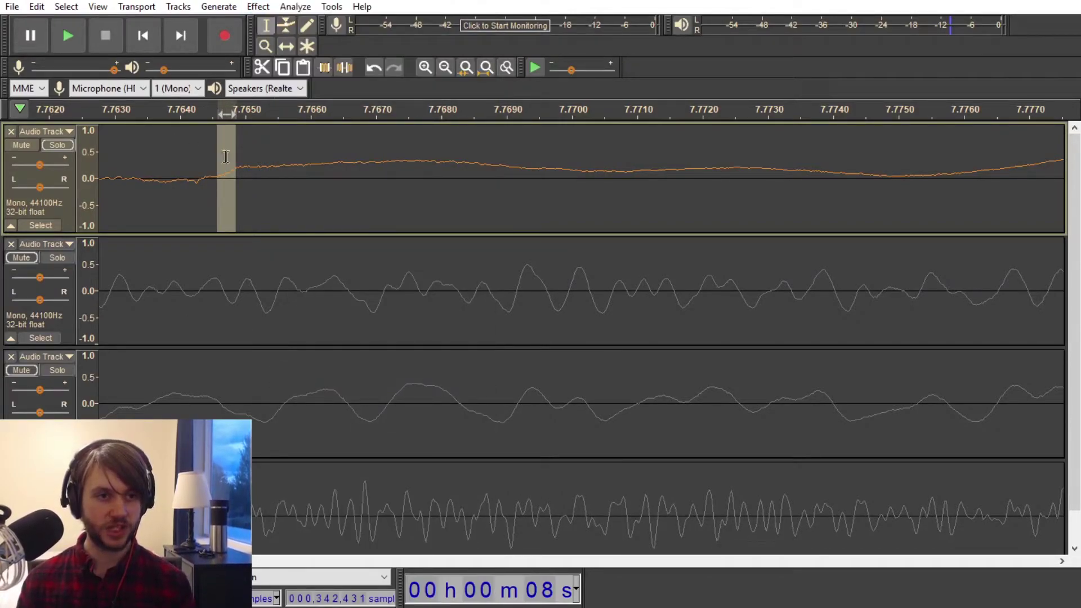
scroll(201, 176, "down", 4)
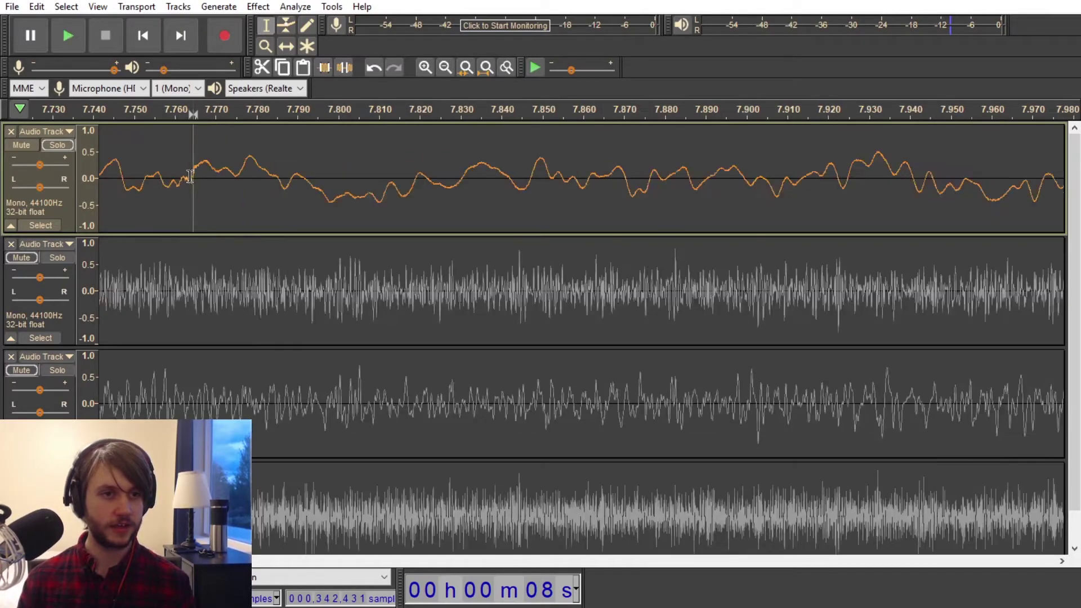
Play the first track across the seam near 7.76 seconds to check the repair by ear
key("space")
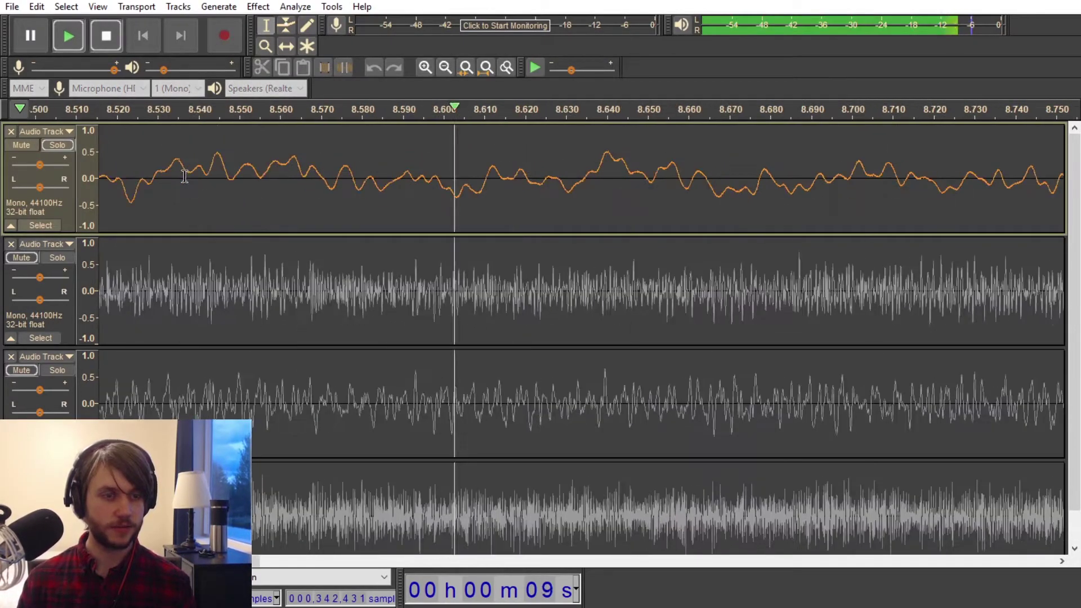
key("space")
scroll(195, 177, "down", 6)
scroll(194, 178, "down", 6)
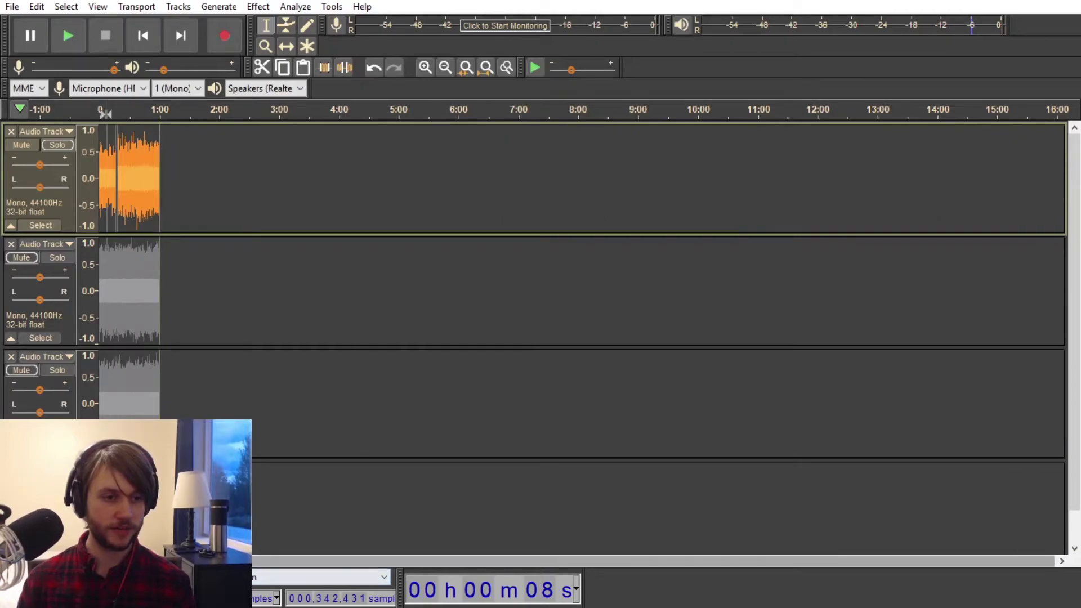
scroll(148, 237, "up", 4)
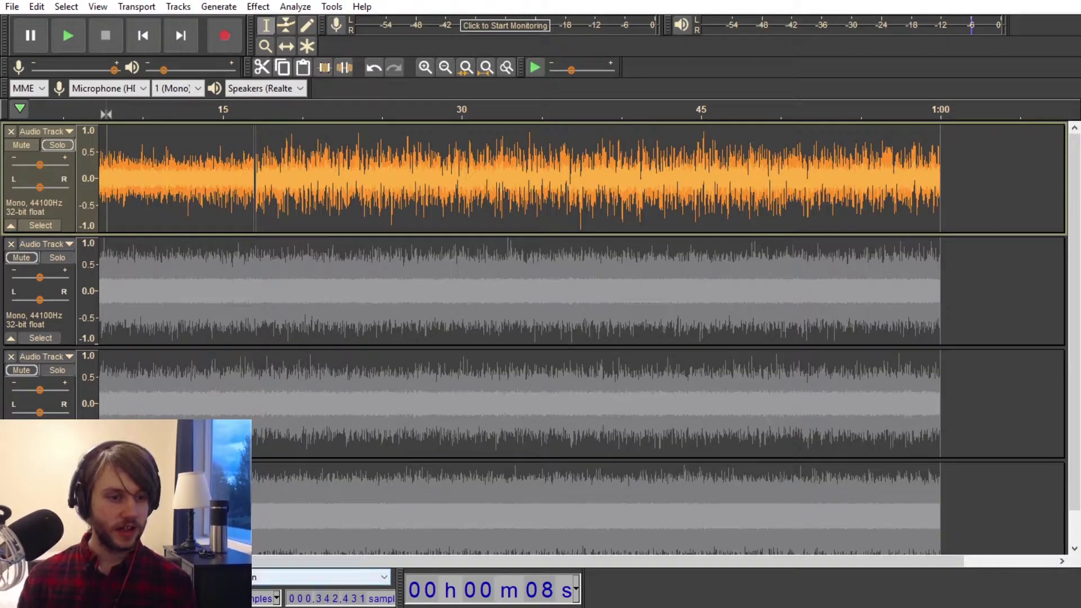
scroll(141, 221, "up", 1)
left_click(191, 111)
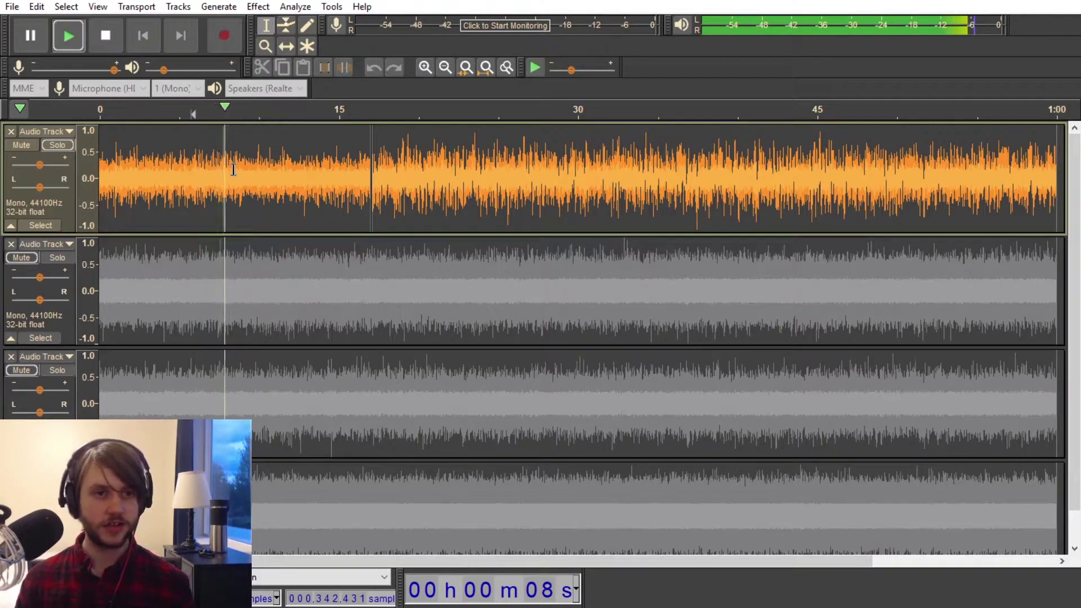
key("space")
Smooth the samples between about 7.764 and 7.765 seconds on the first track with Repair and play across the seam from about 4 seconds
scroll(229, 168, "up", 10)
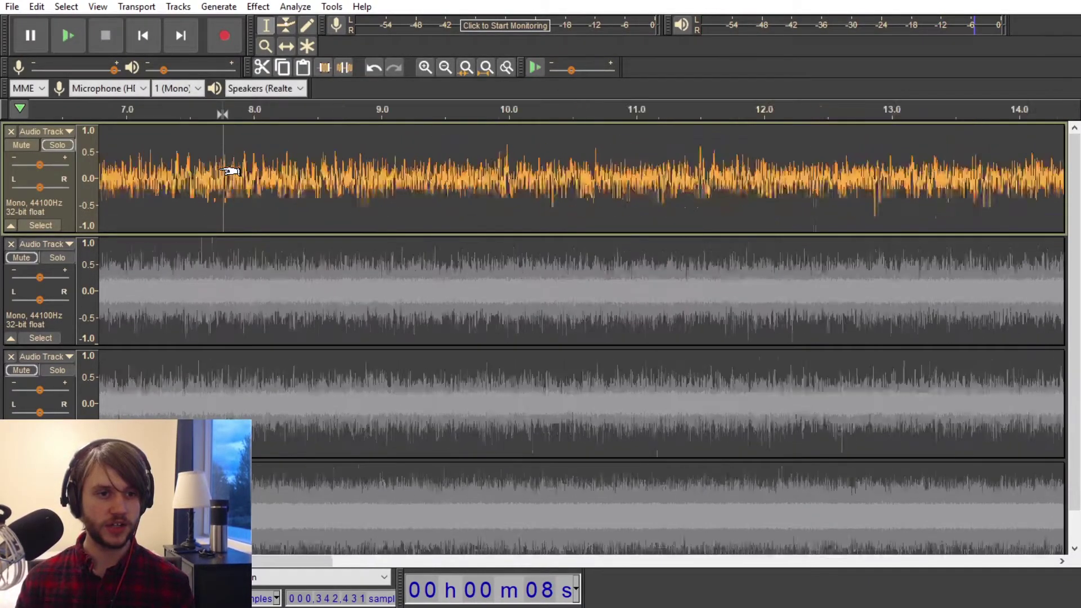
scroll(236, 172, "up", 1)
mouse_move(225, 184)
left_mouse_down()
mouse_move(206, 184)
mouse_move(229, 166)
mouse_move(197, 188)
mouse_move(231, 193)
left_mouse_up()
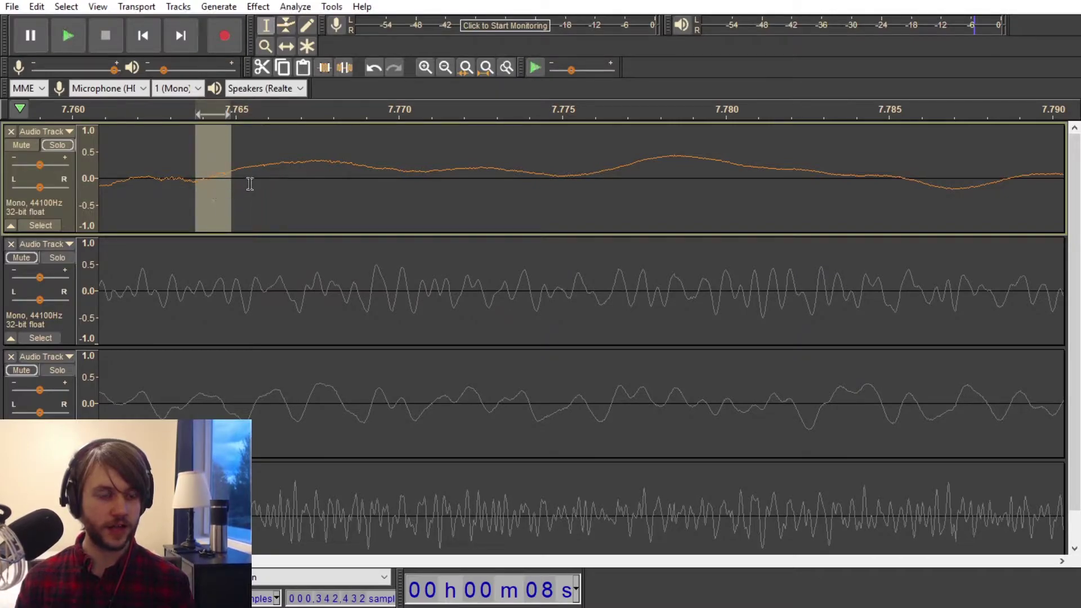
scroll(229, 174, "down", 11)
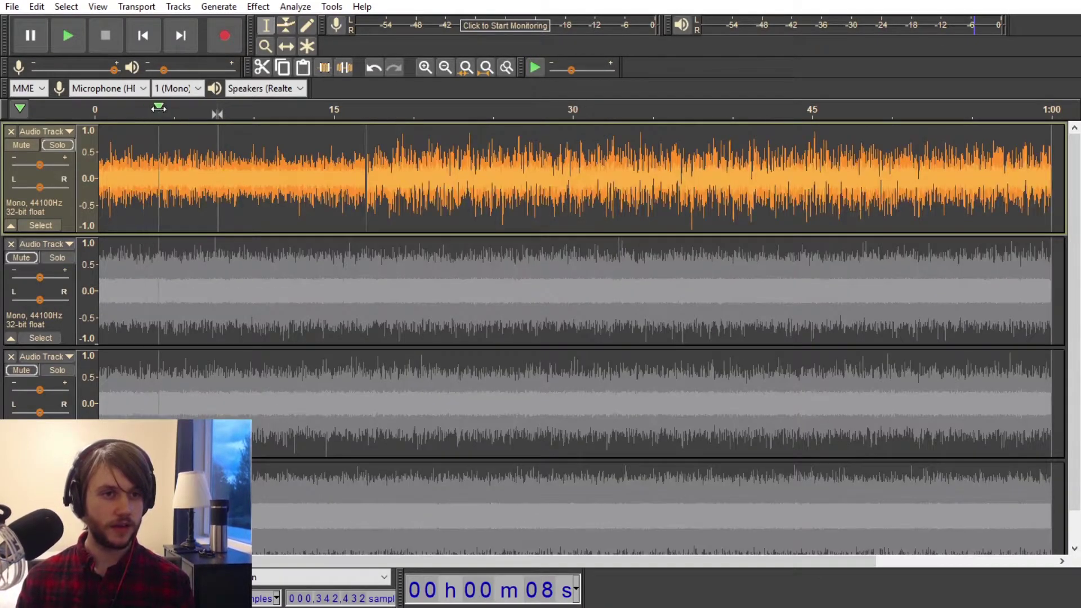
left_click(159, 108)
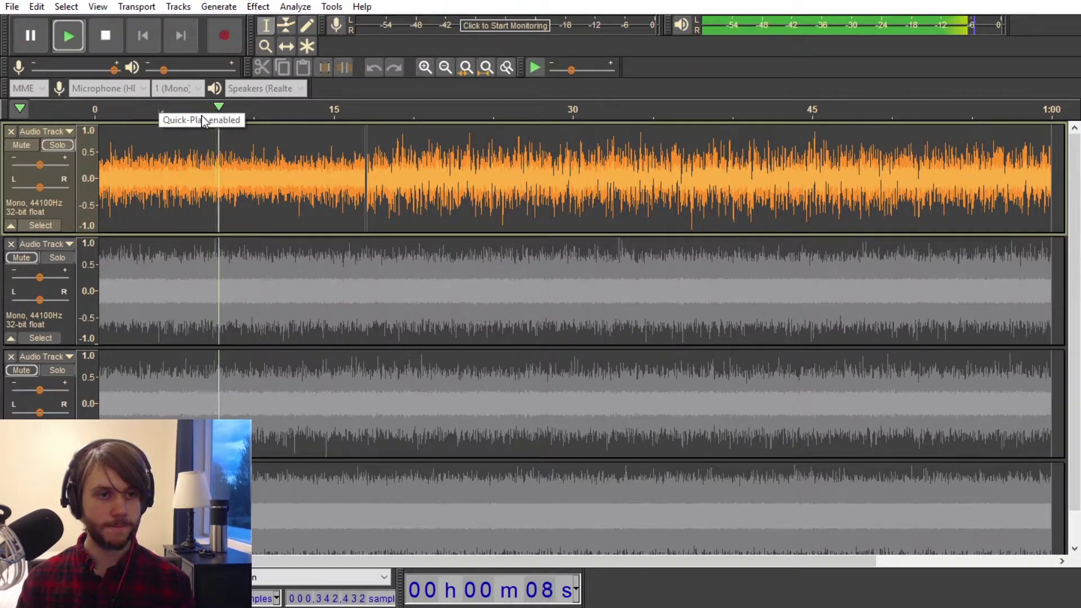
key("space")
Smooth short sections between about 7.763 and 7.768 seconds on the first track with Repair and play the seam from about 7 seconds
scroll(230, 164, "up", 2)
scroll(229, 168, "up", 8)
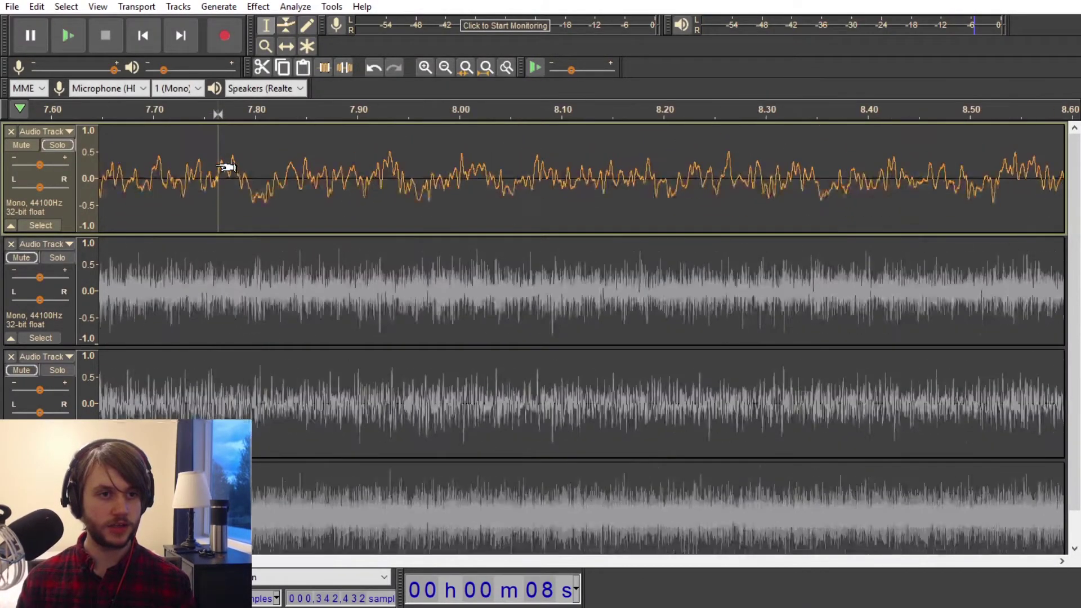
key("space")
left_click_drag(214, 179, 256, 175)
key("ctrl+r")
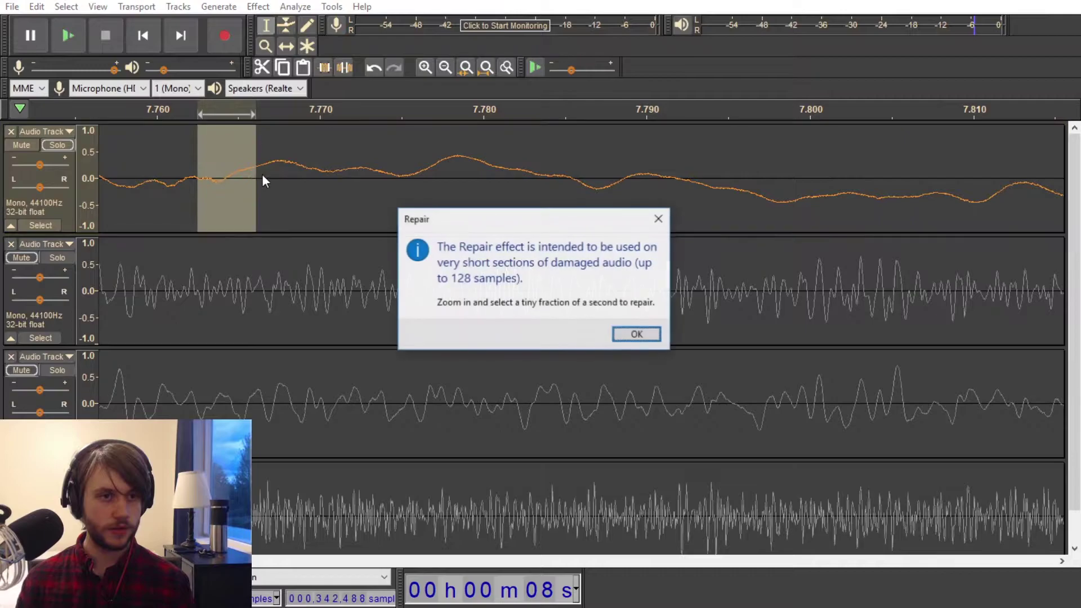
left_click(646, 337)
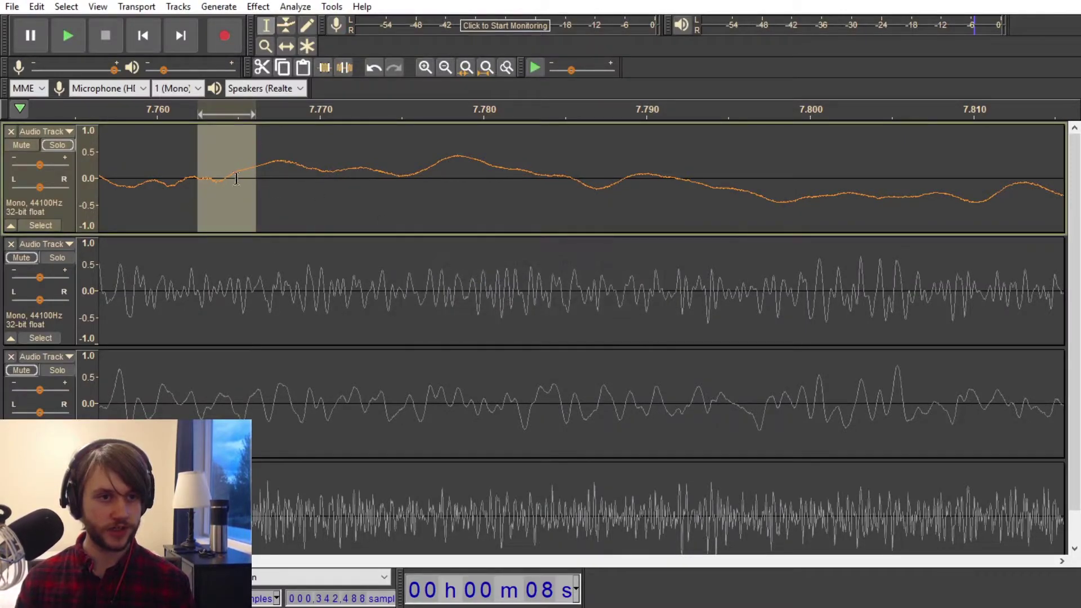
left_click_drag(212, 175, 261, 191)
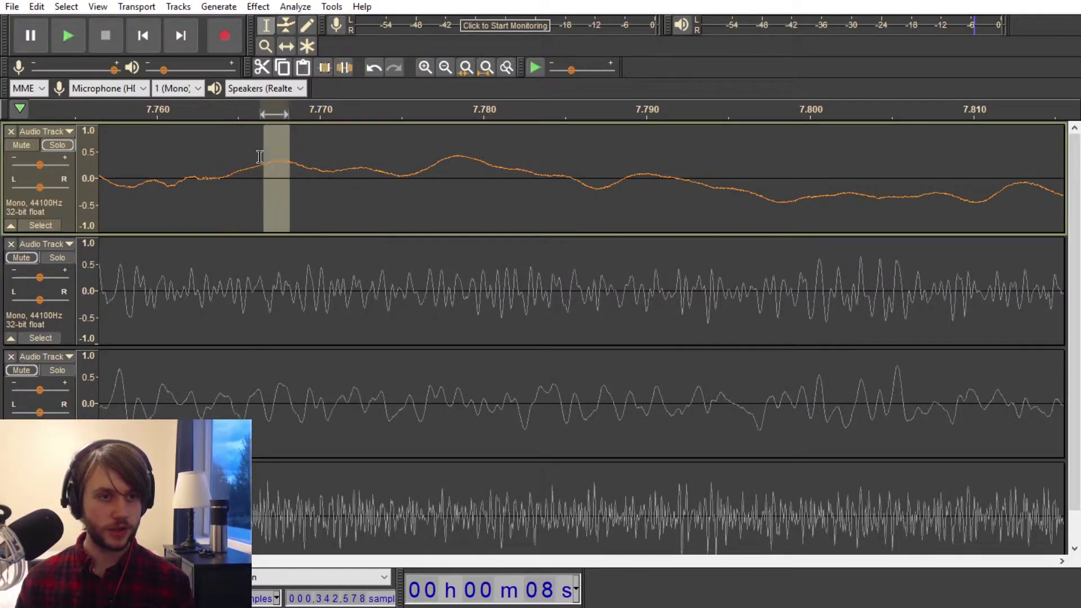
scroll(228, 175, "down", 8, "ctrl")
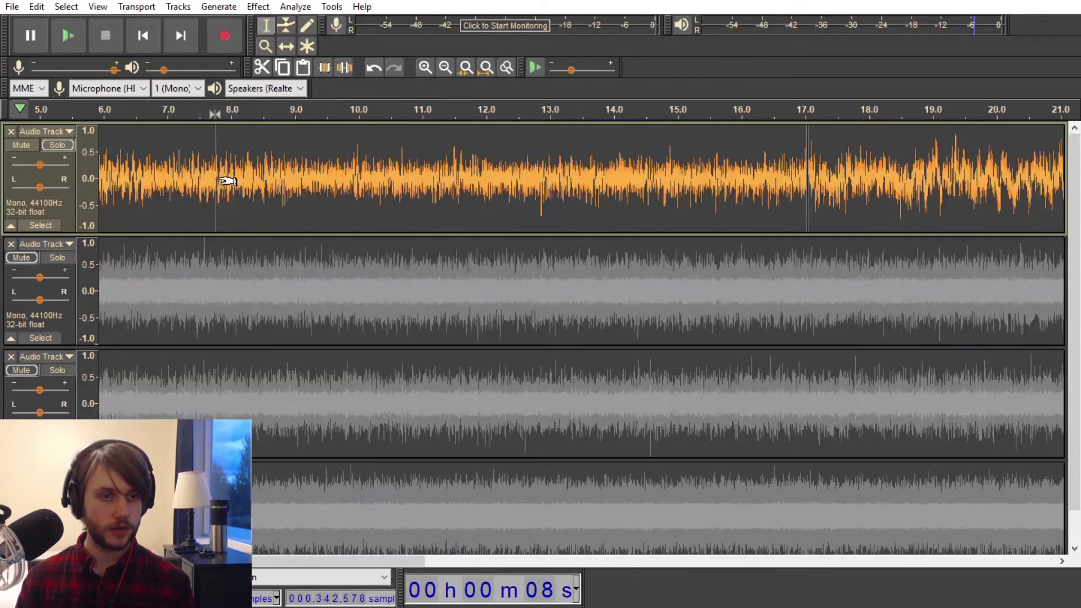
left_click(190, 119)
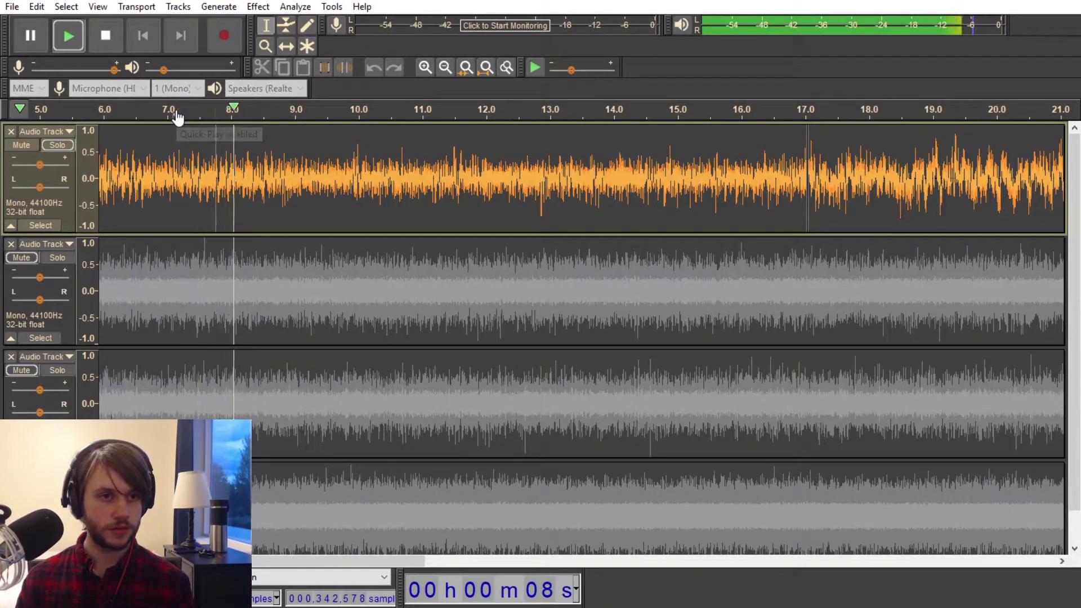
Try to smooth the first track's waveform from about 7.762 to 7.766 seconds with a single Repair
scroll(222, 171, "up", 8, "ctrl")
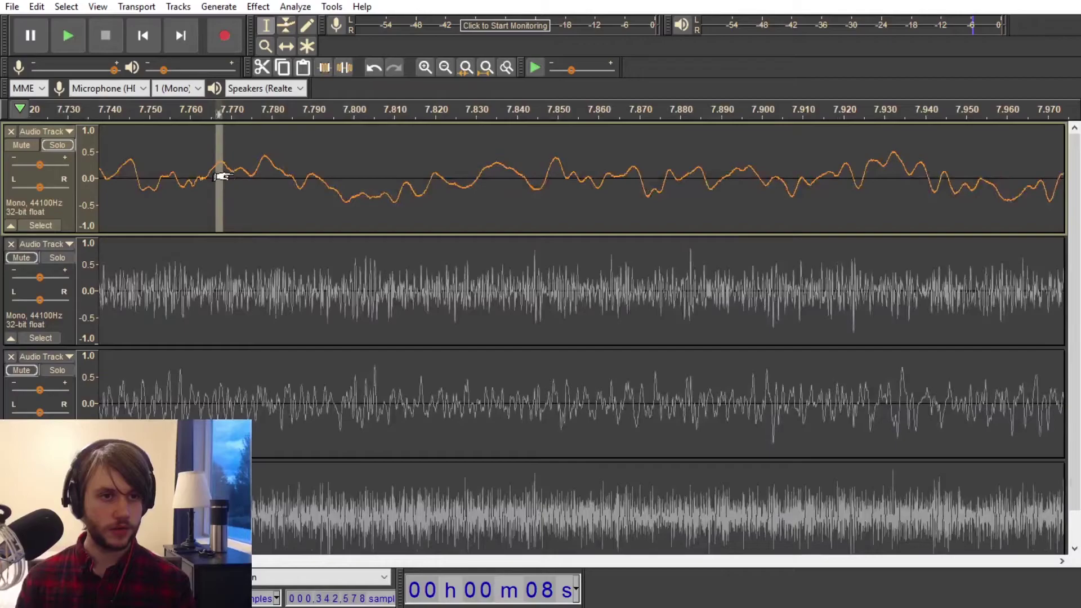
scroll(211, 177, "down", 2, "ctrl")
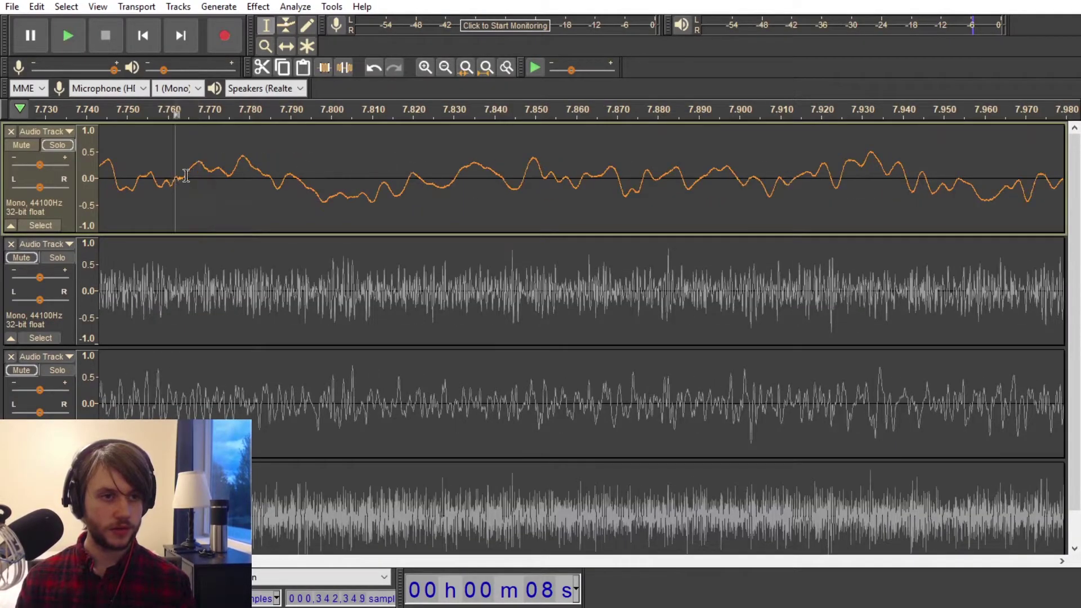
key("ctrl+r")
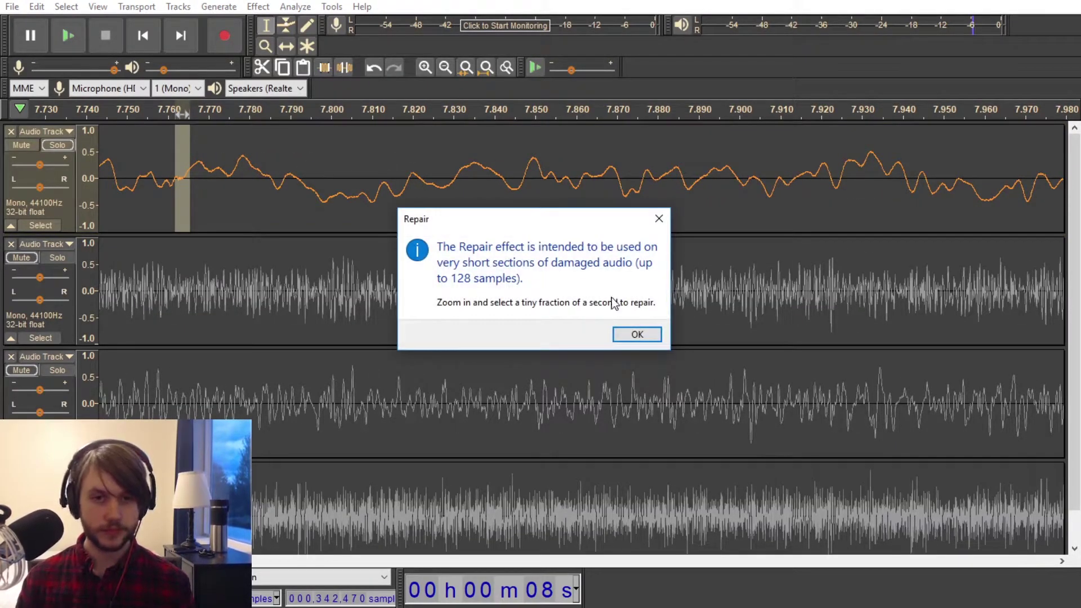
left_click(636, 334)
Smooth successive short sections of the first track's waveform between about 7.761 and 7.770 seconds with Repair
scroll(188, 173, "up", 3, "ctrl")
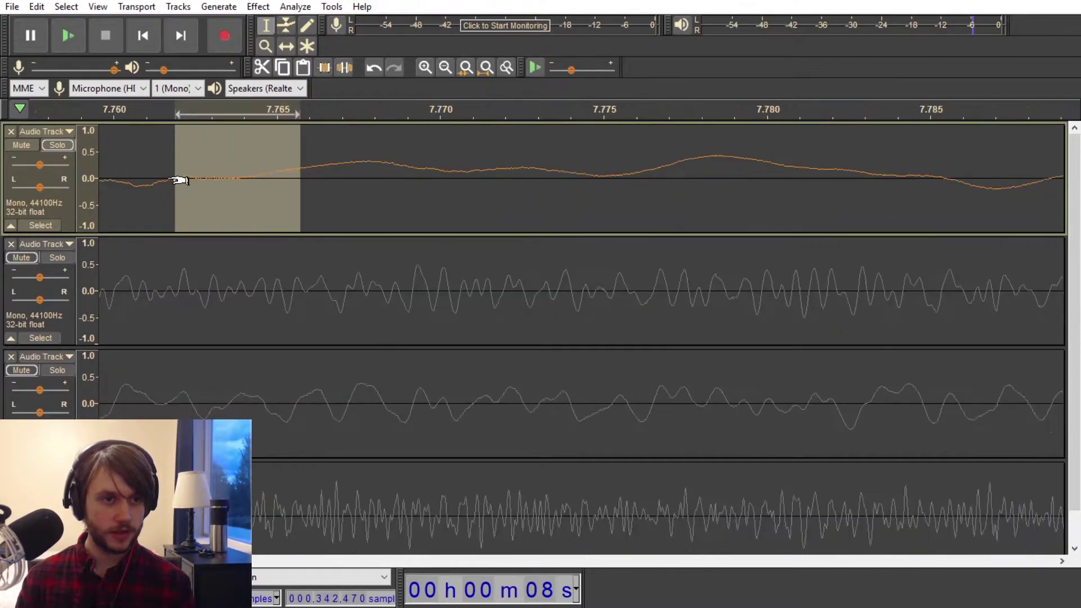
left_click_drag(188, 178, 232, 180)
left_click_drag(366, 158, 332, 154)
left_click_drag(251, 171, 424, 169)
left_click(378, 169)
left_click(424, 163)
left_click_drag(206, 168, 246, 173)
left_click_drag(164, 169, 224, 170)
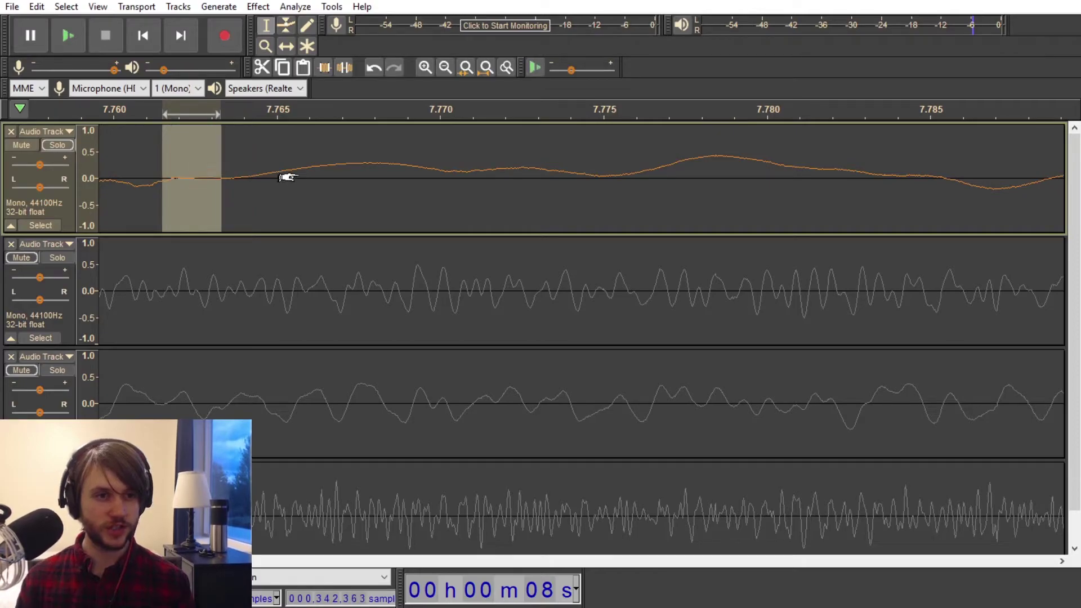
left_click_drag(308, 163, 236, 168)
left_click_drag(340, 162, 305, 166)
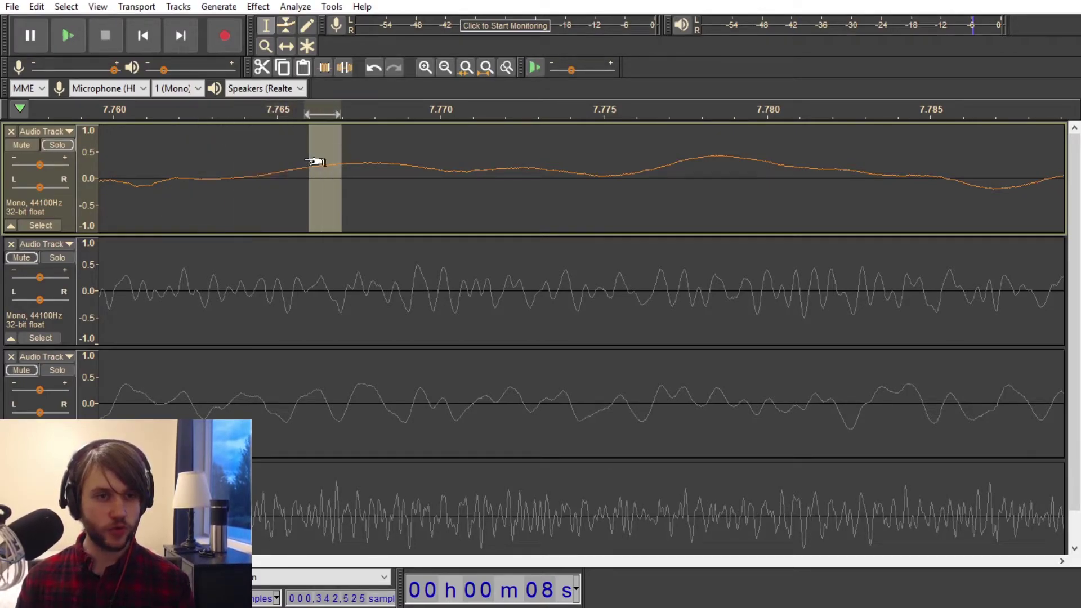
left_click_drag(434, 163, 363, 160)
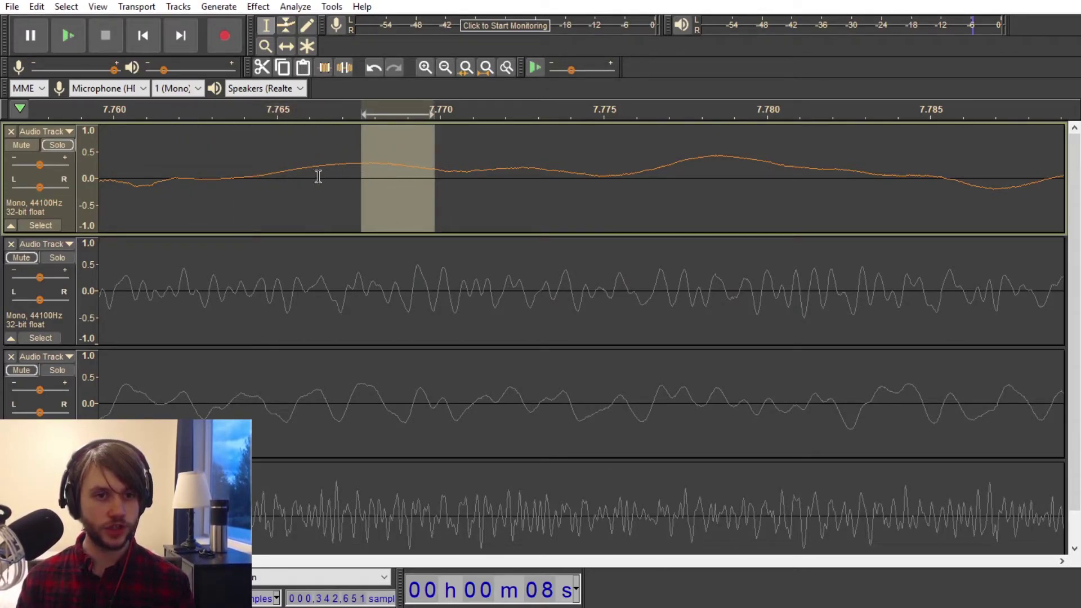
Examine the first track's waveform around the repaired seam near 7.77 seconds, both in overview and in close detail
scroll(285, 172, "down", 4)
scroll(291, 177, "down", 6)
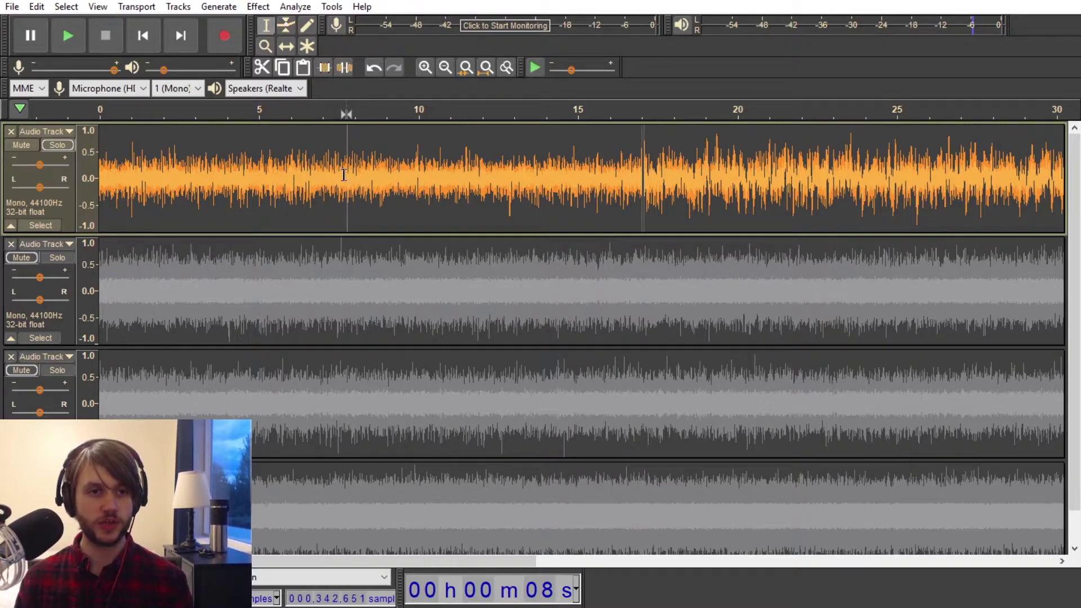
key("ctrl+1")
key("ctrl+1")
key("ctrl+1")
key("ctrl+1")
key("ctrl+1")
key("ctrl+1")
key("ctrl+1")
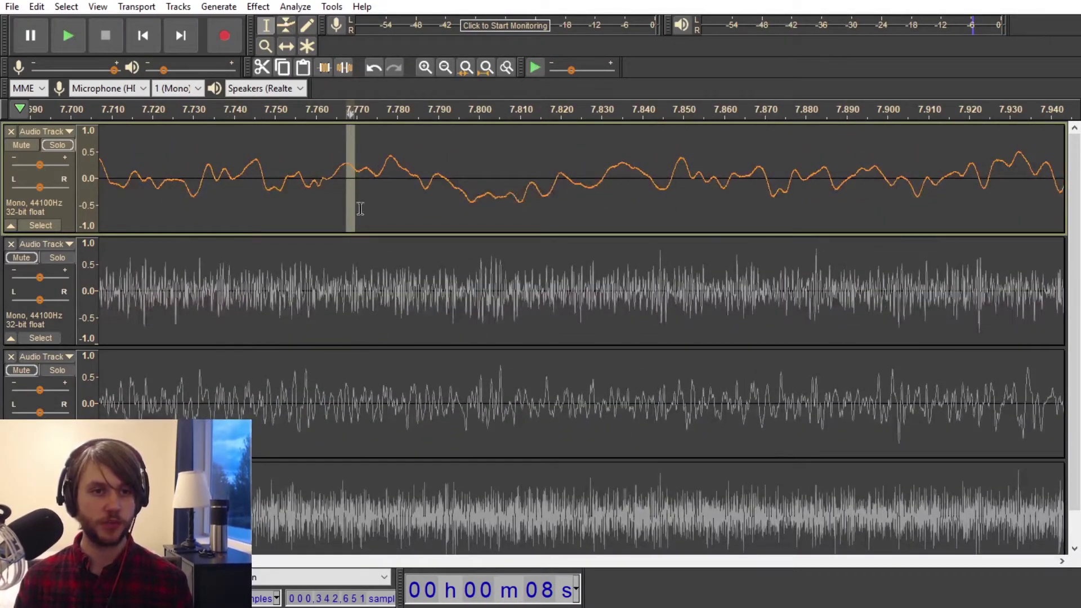
key("ctrl+3")
key("ctrl+3")
key("ctrl+3")
key("ctrl+3")
key("ctrl+3")
key("ctrl+3")
key("ctrl+3")
key("ctrl+3")
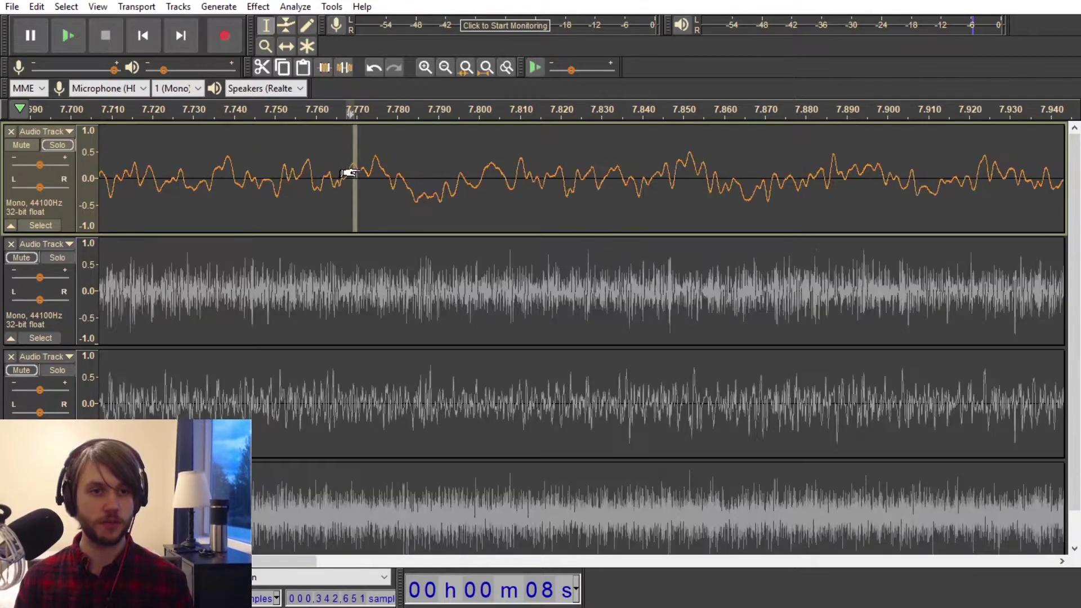
Play the first track from about 6 seconds across the seam between its first two clips
left_click(212, 113)
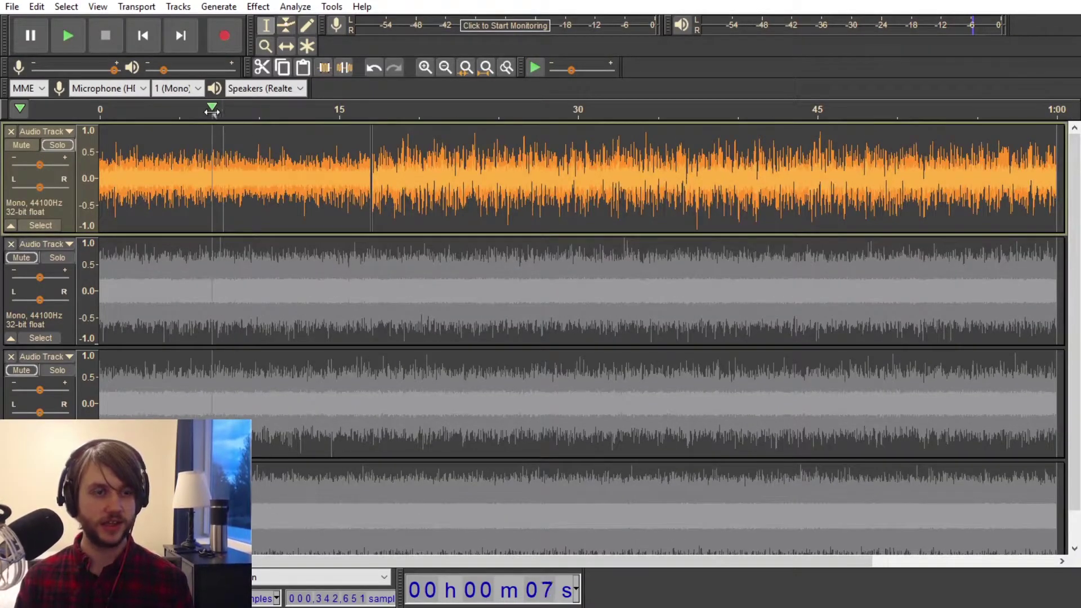
left_click(202, 108)
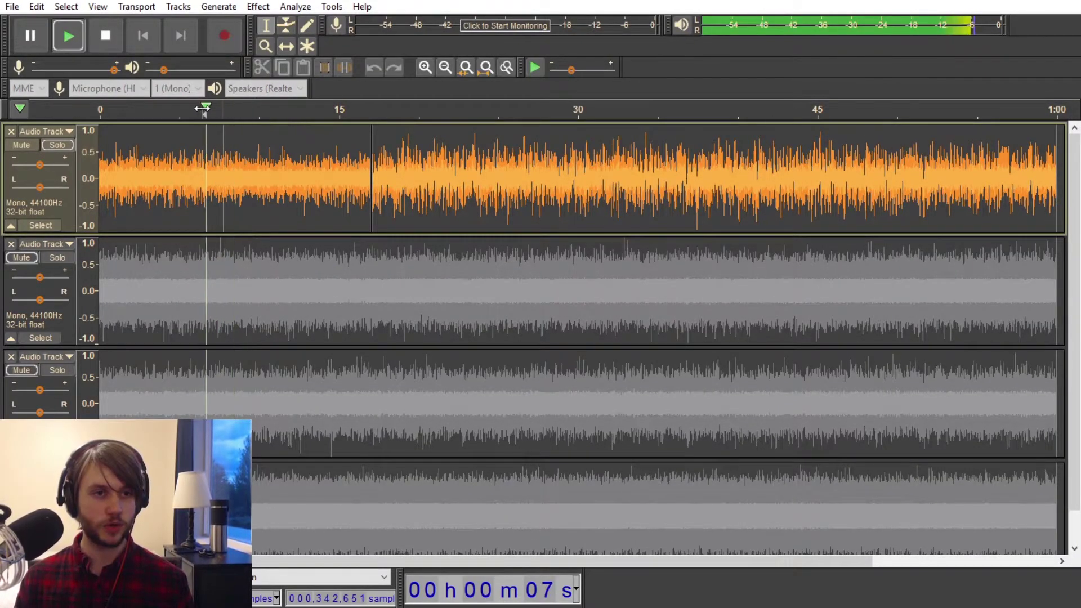
left_click(202, 108)
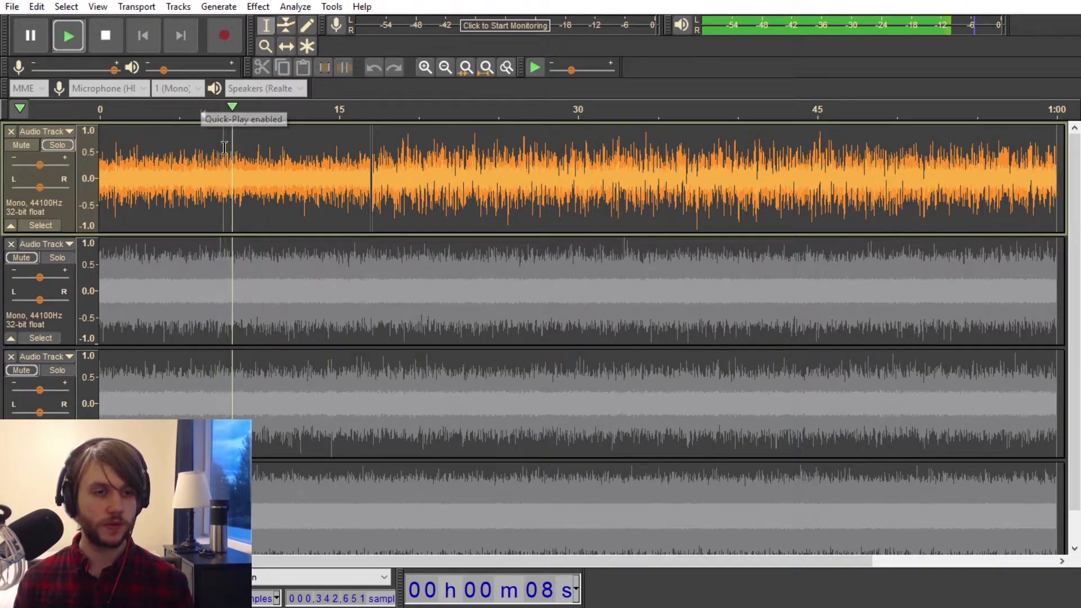
key("space")
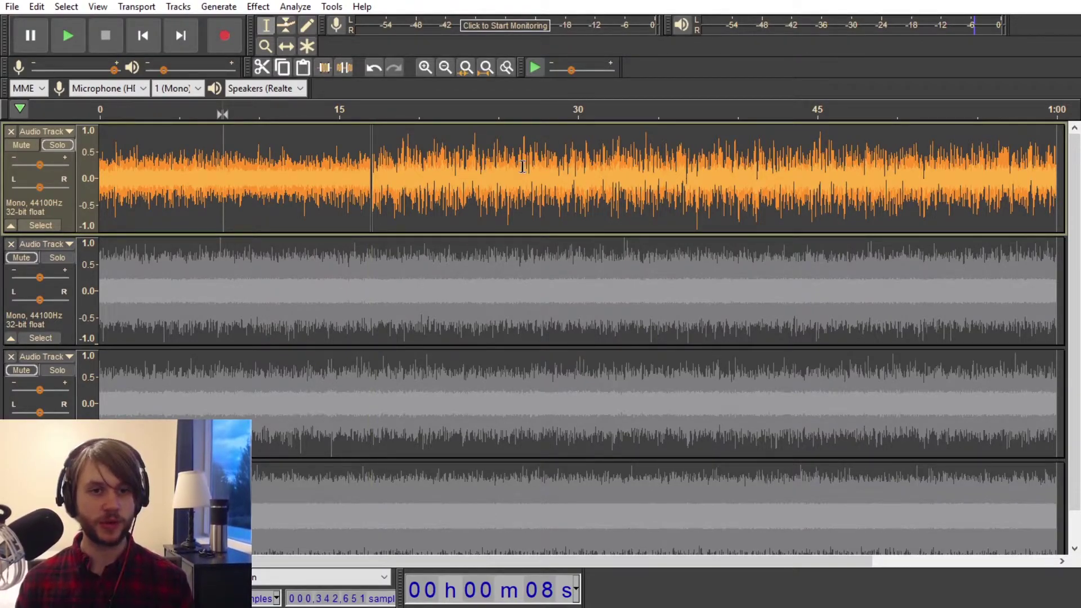
Select the first track's audio from the end of the second clip at about 17 seconds to about 27 seconds
left_click_drag(523, 166, 371, 202)
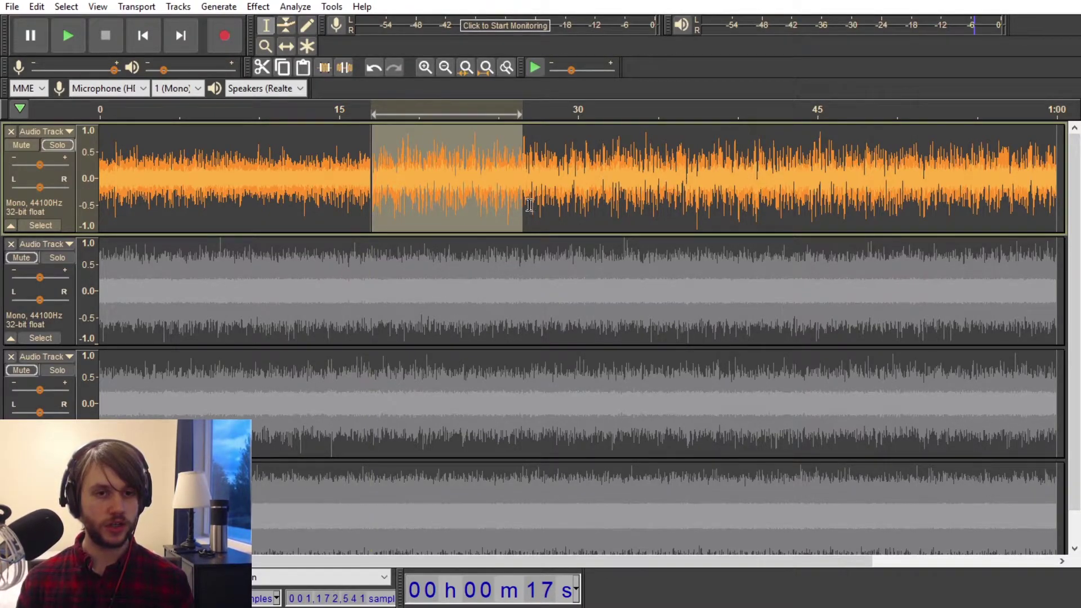
left_click_drag(522, 209, 526, 207)
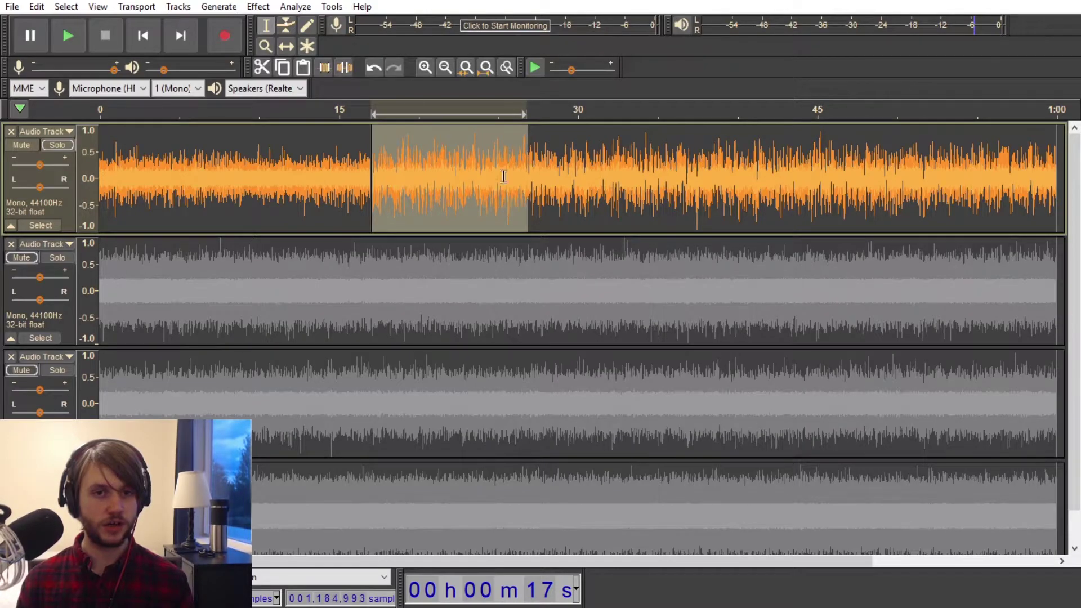
left_click(258, 7)
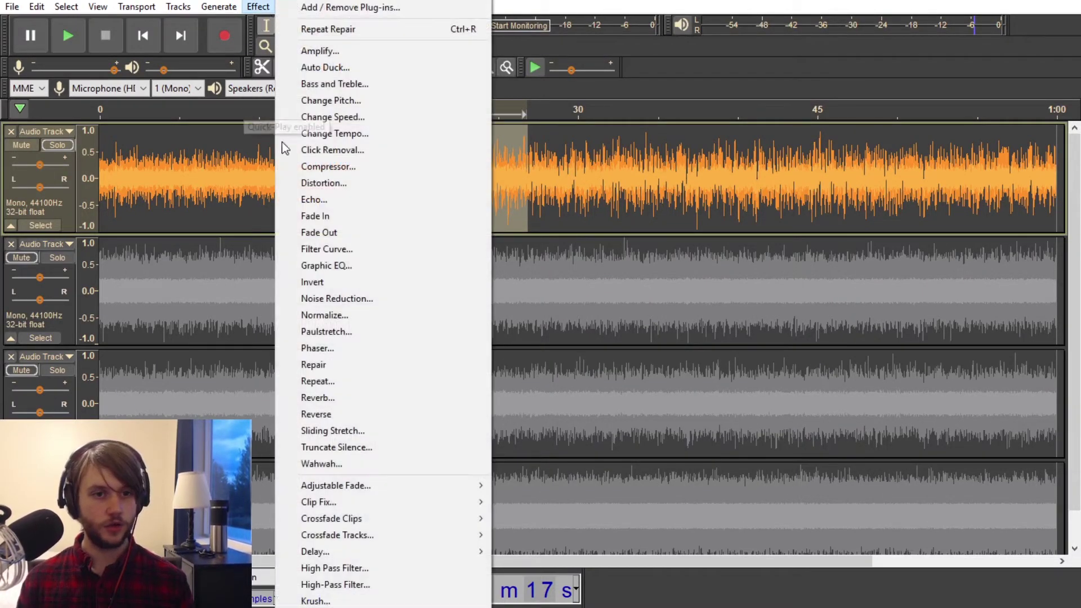
left_click(341, 434)
double_click(509, 324)
type("0")
double_click(669, 325)
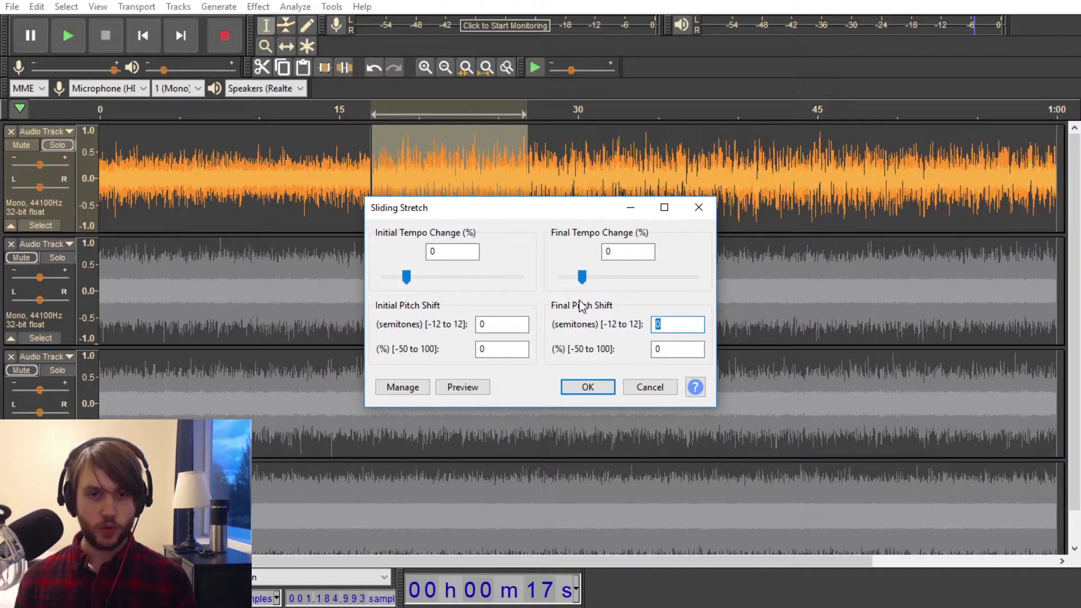
left_click(585, 385)
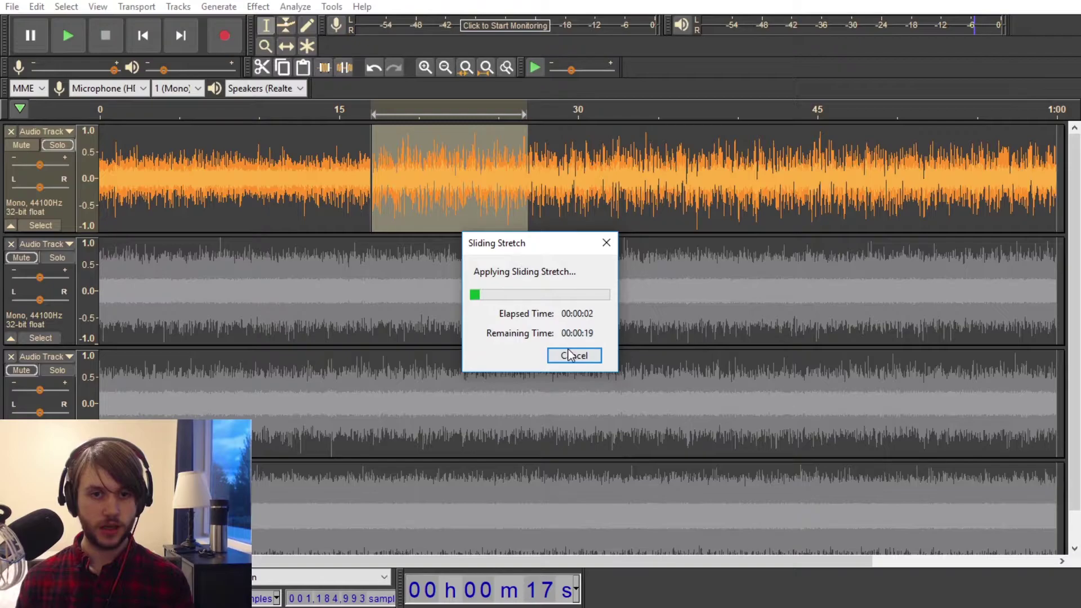
left_click(575, 356)
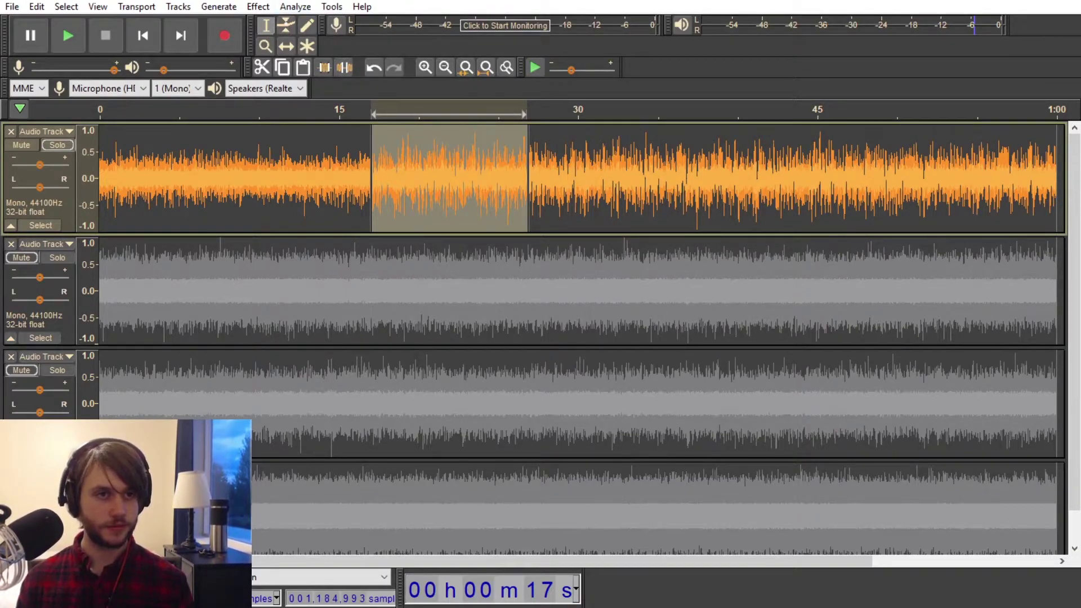
Apply Sliding Stretch to the selected section of the first track from about 17 to 27 seconds
left_click(257, 6)
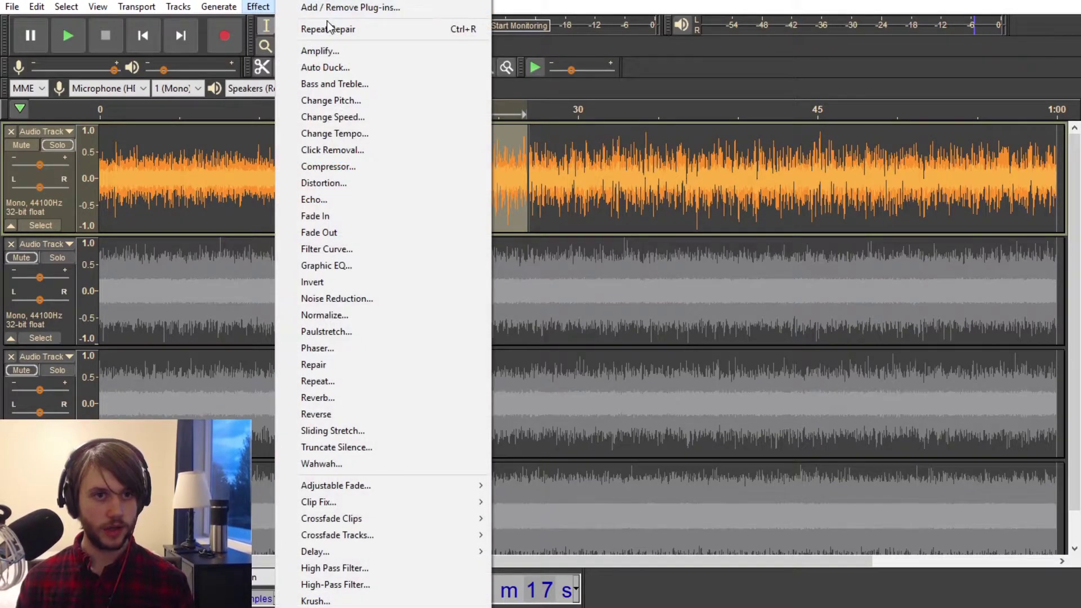
left_click(344, 434)
left_click(578, 387)
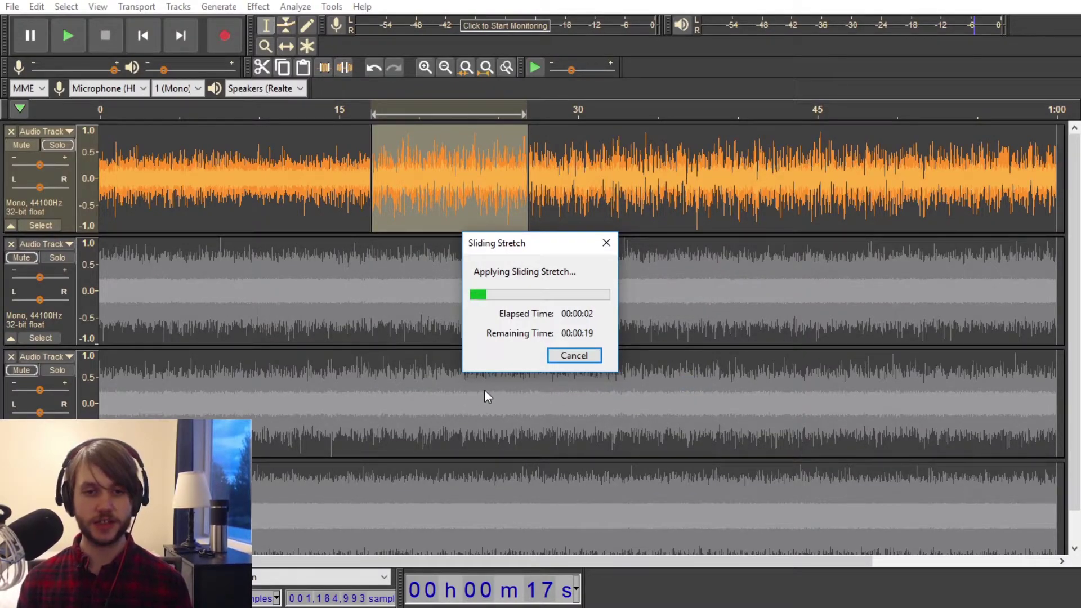
Repair the short stretch of the first track's waveform across the seam near 17.035 seconds
scroll(369, 168, "up", 3)
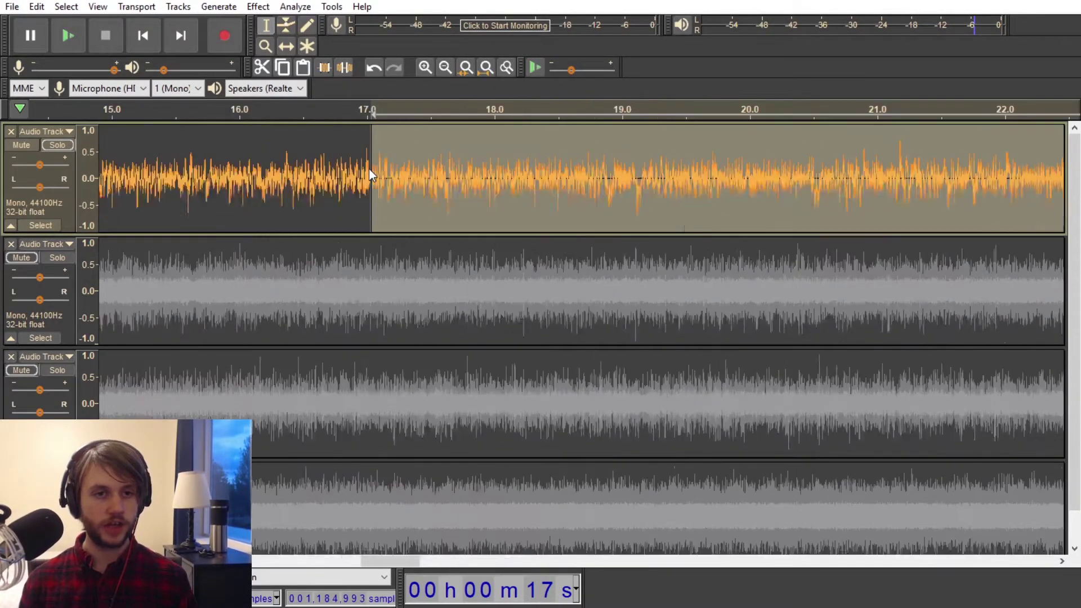
scroll(369, 169, "up", 9)
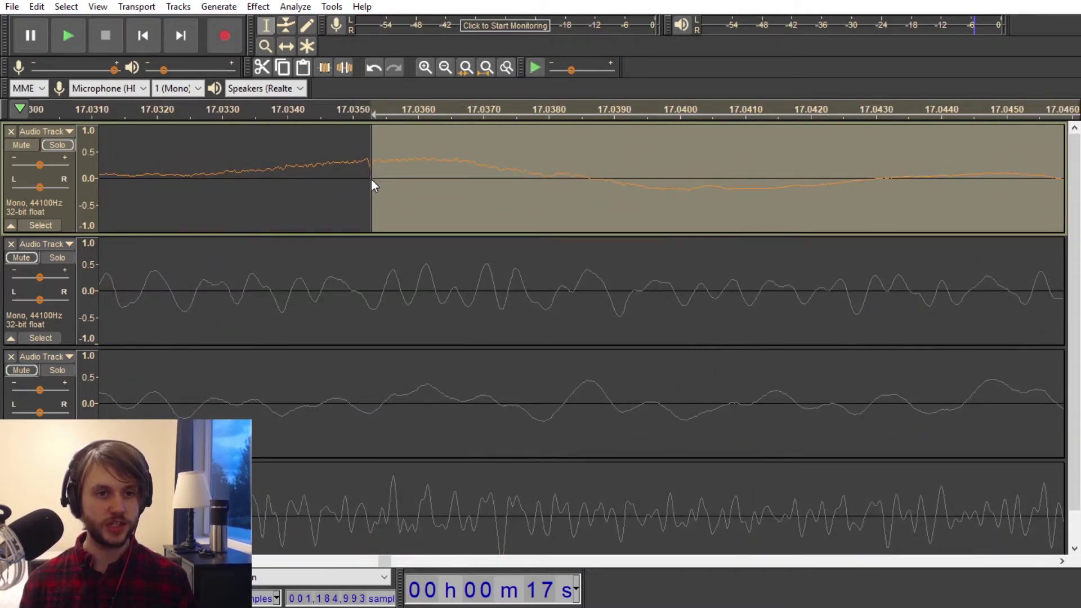
left_click_drag(362, 169, 386, 171)
key("ctrl+e")
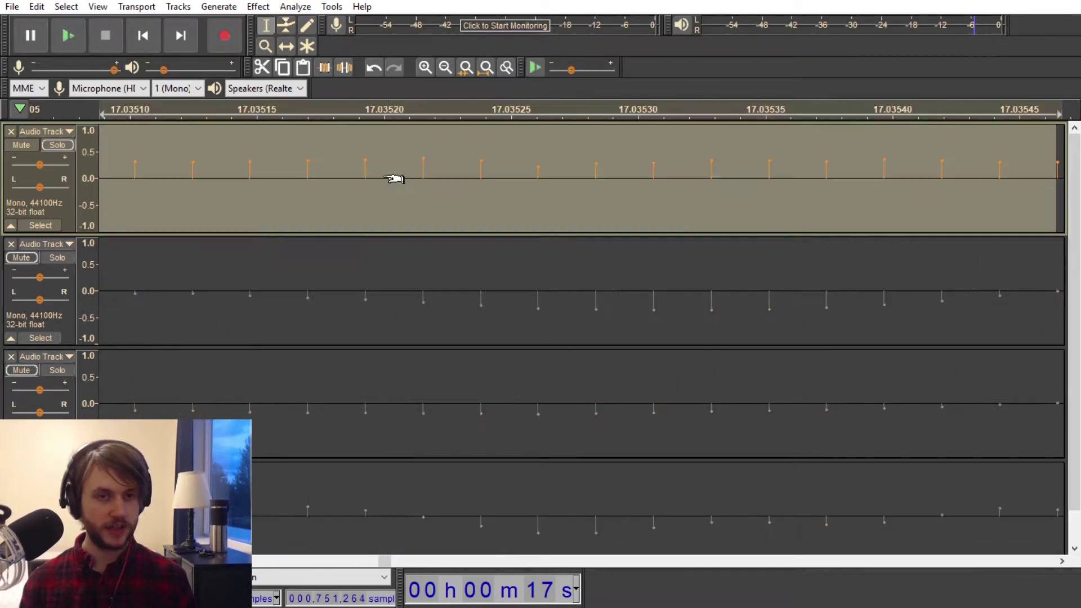
scroll(350, 183, "down", 5)
key("ctrl+r")
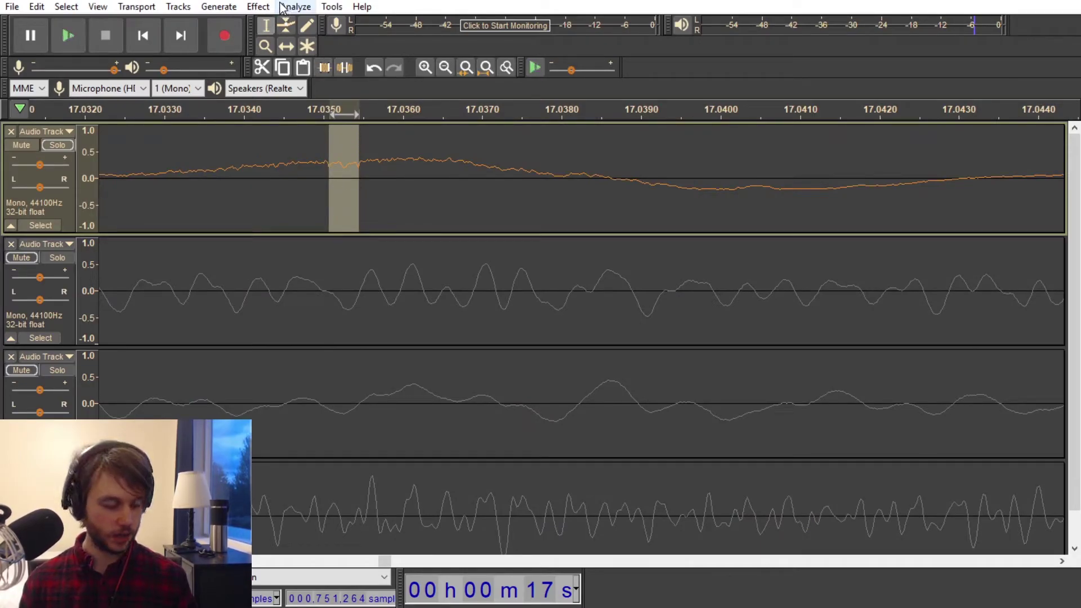
left_click(259, 7)
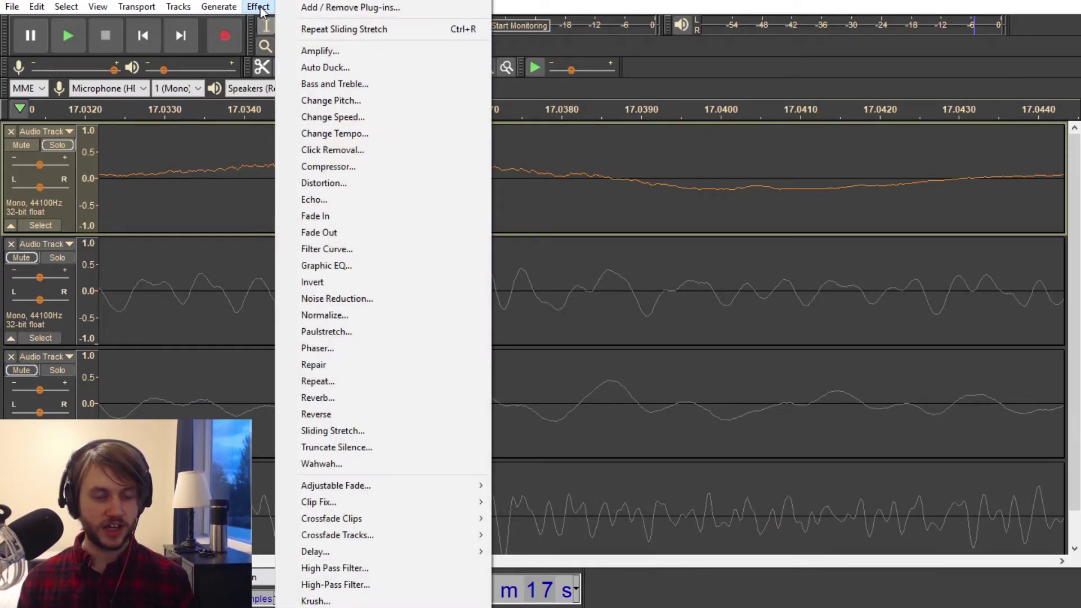
left_click(337, 366)
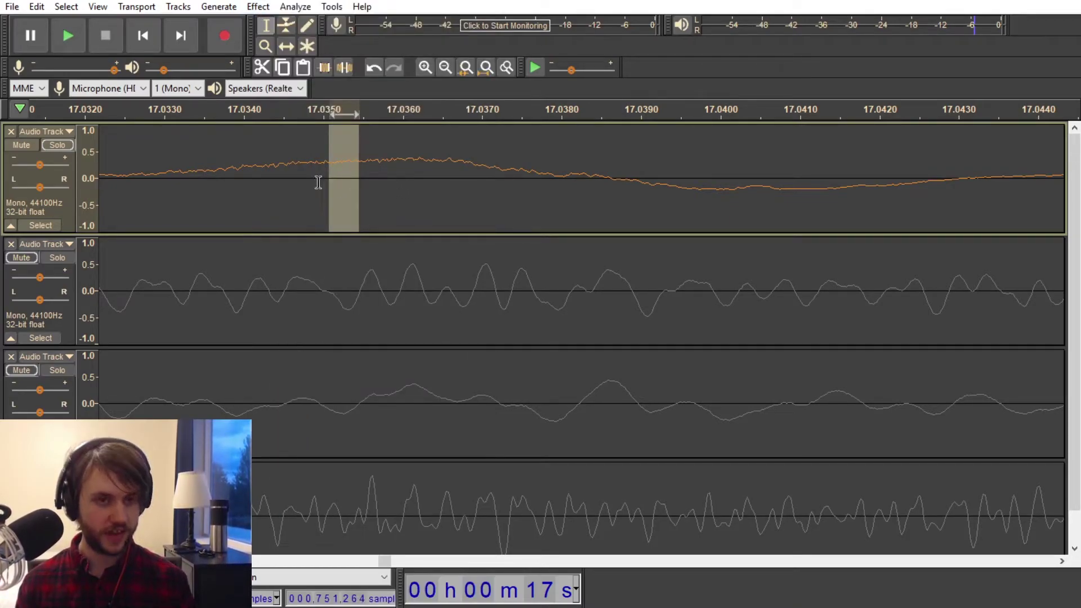
Play the first track from about 16.5 seconds across the repaired seam near 17 seconds
scroll(323, 183, "down", 1)
scroll(329, 181, "down", 6)
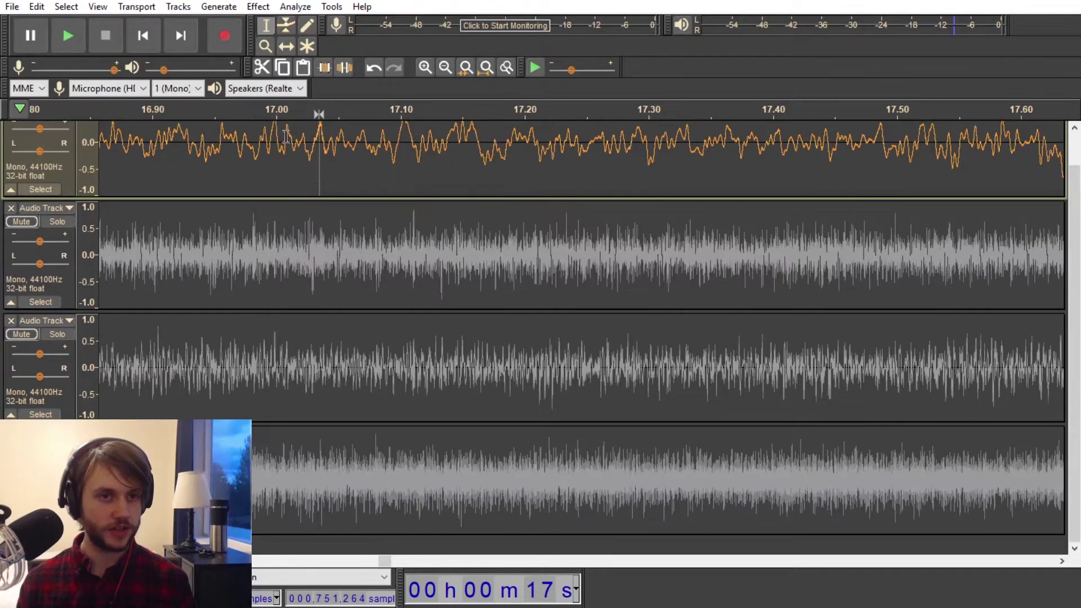
left_click(237, 112)
scroll(242, 163, "down", 6)
left_click(207, 111)
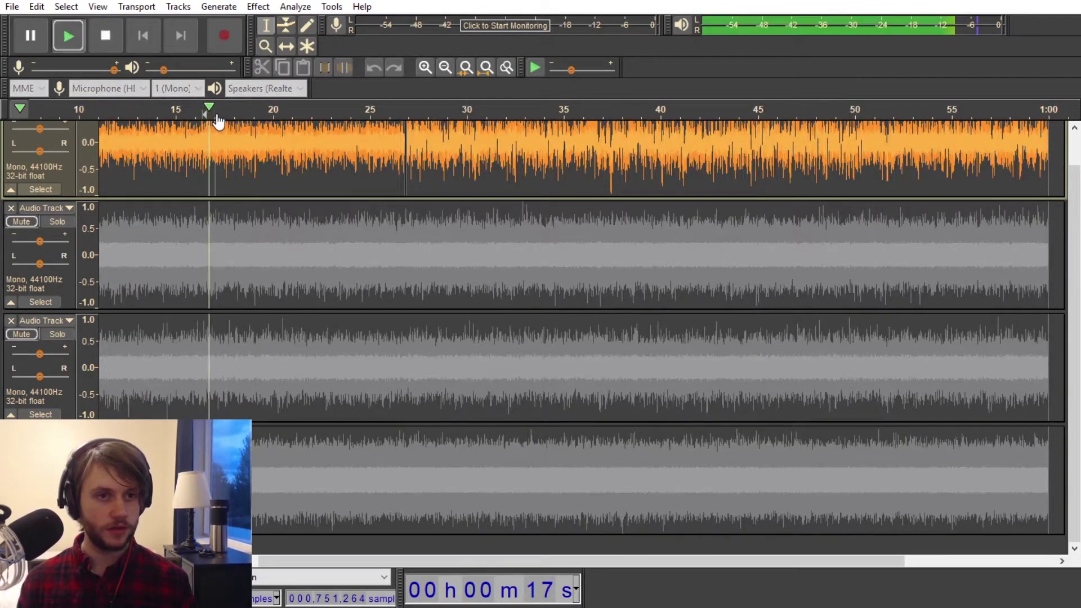
left_click(218, 153)
Smooth successive short sections of the first track's waveform between about 17.03 and 17.04 seconds with Repair
scroll(220, 153, "up", 8)
scroll(220, 153, "up", 5)
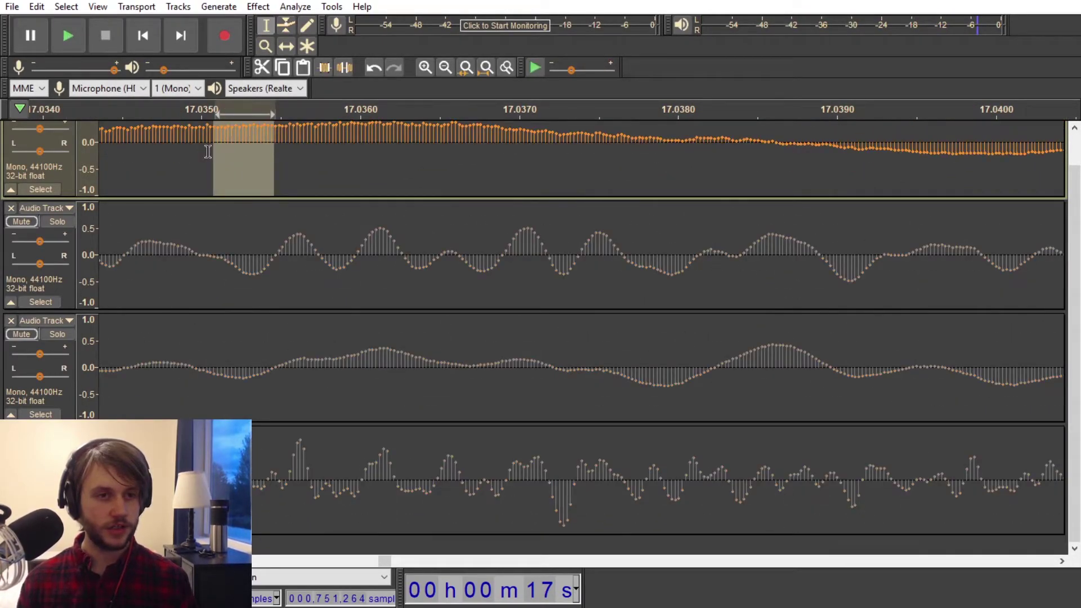
scroll(208, 242, "up", 1)
scroll(204, 198, "down", 5)
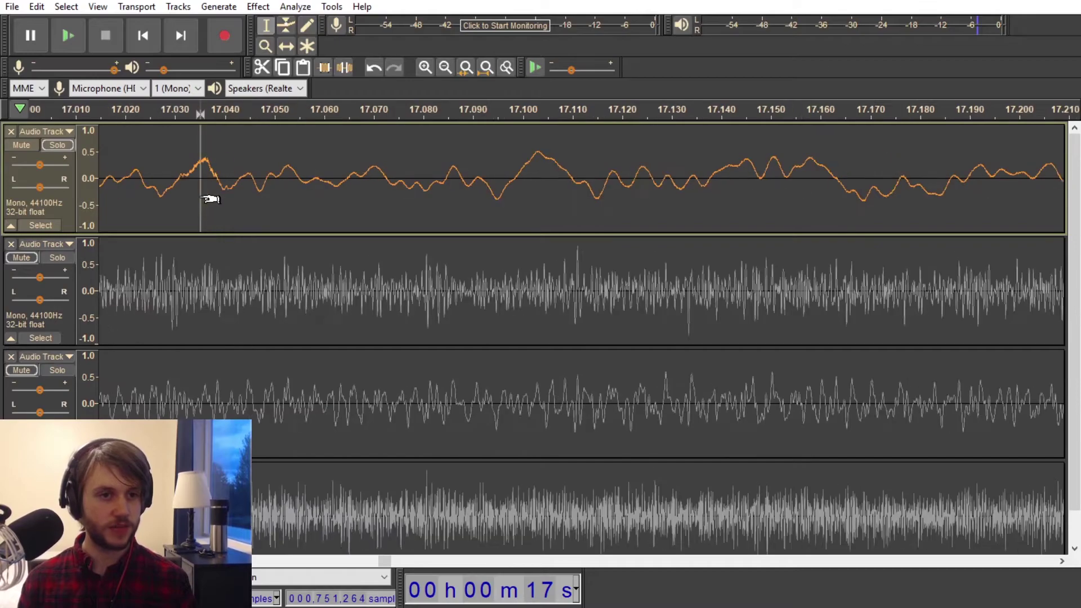
left_click_drag(187, 175, 239, 172)
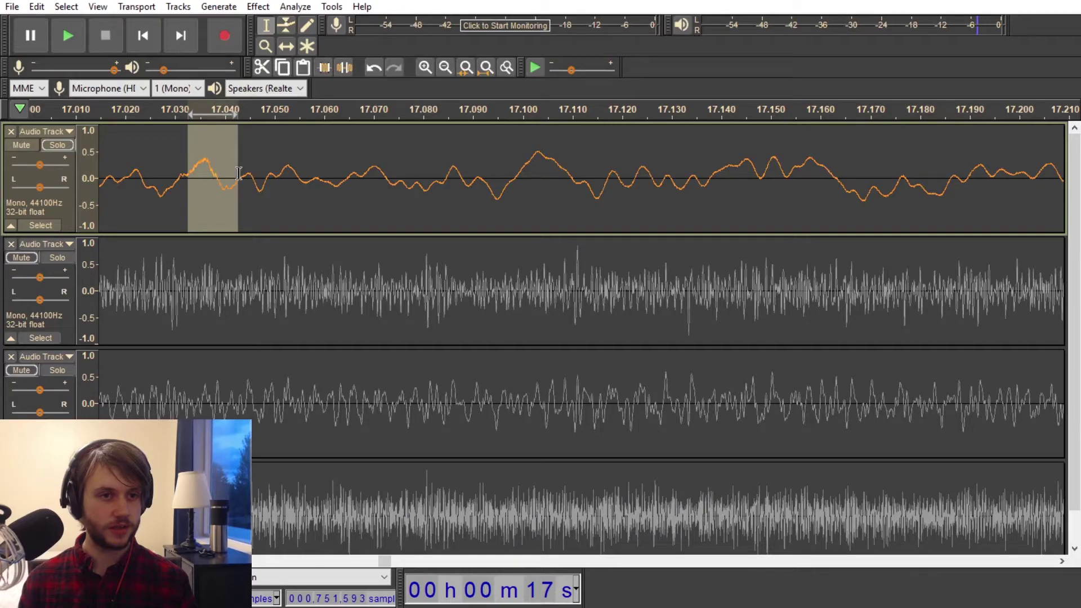
scroll(212, 168, "up", 2)
left_click(205, 169)
left_click_drag(111, 168, 156, 170)
left_click_drag(238, 168, 208, 170)
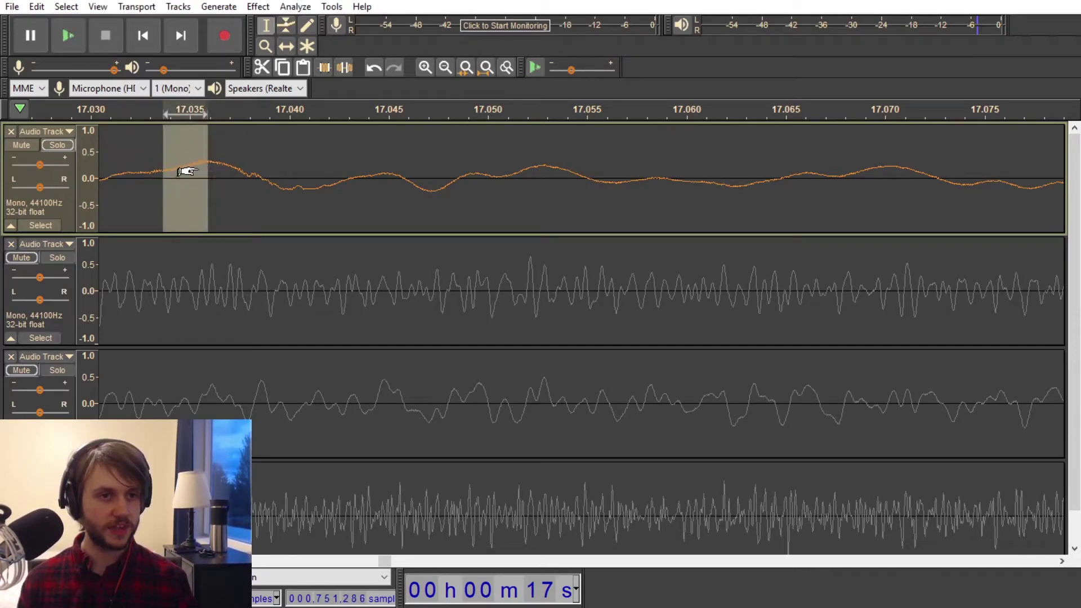
left_click_drag(135, 168, 170, 171)
left_click_drag(271, 171, 237, 172)
left_click_drag(325, 181, 295, 184)
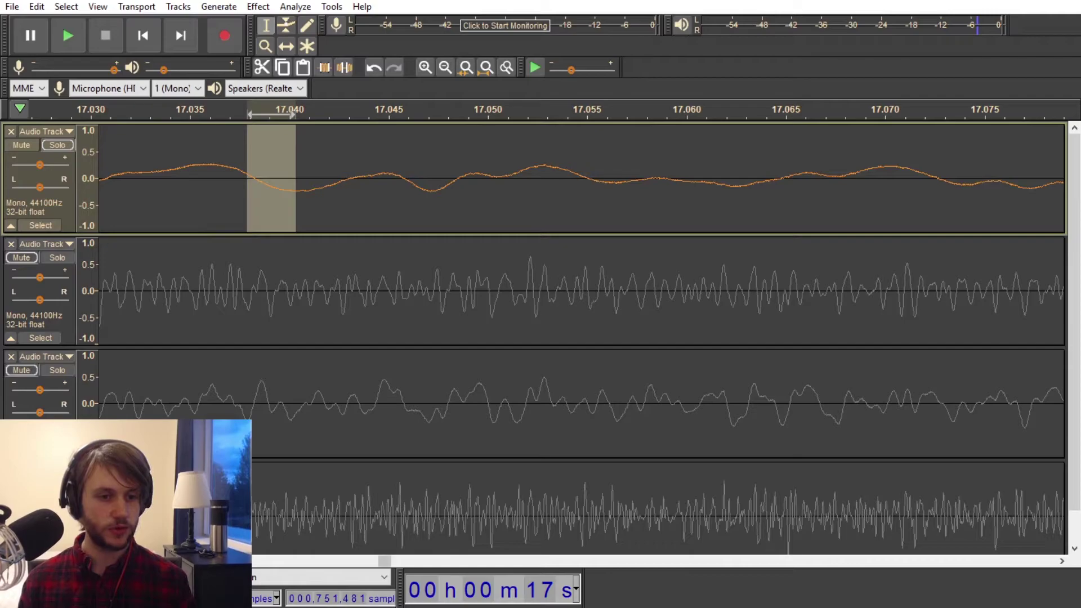
scroll(294, 274, "left", 3)
left_click_drag(266, 179, 326, 162)
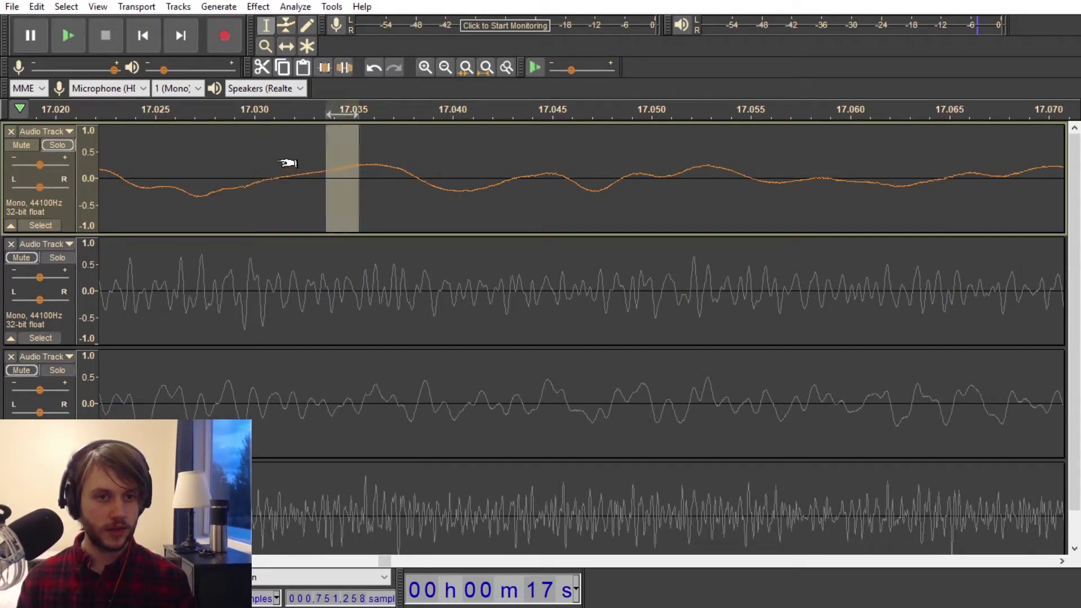
mouse_move(239, 176)
left_mouse_down()
mouse_move(262, 181)
mouse_move(241, 179)
left_mouse_up()
Play the first track from about 15.5 seconds across the seam near 17 seconds
scroll(246, 179, "down", 6, "ctrl")
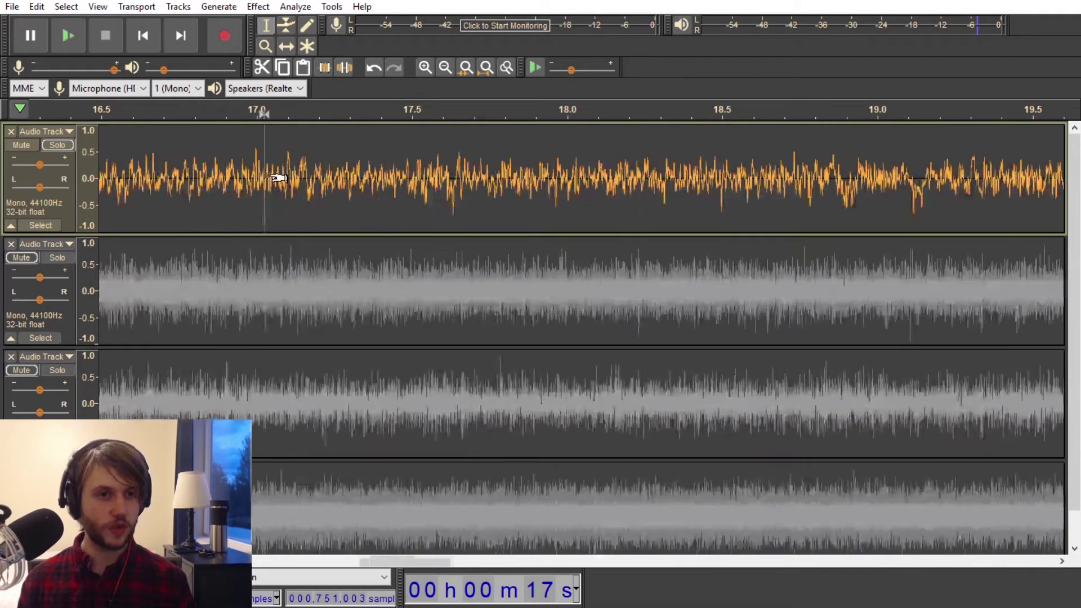
scroll(258, 179, "down", 2, "ctrl")
left_click(153, 113)
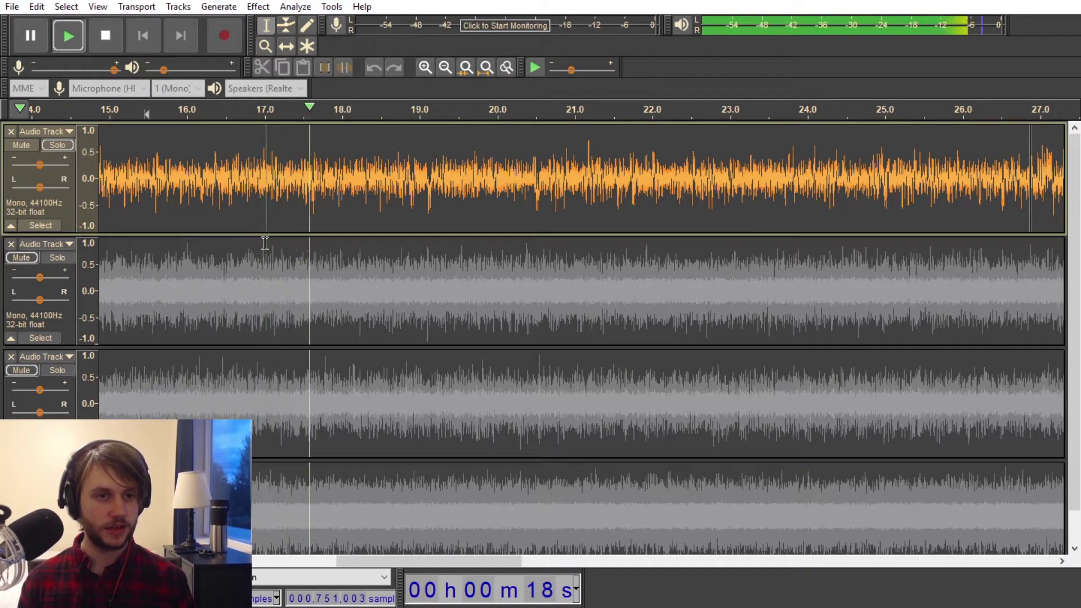
key("space")
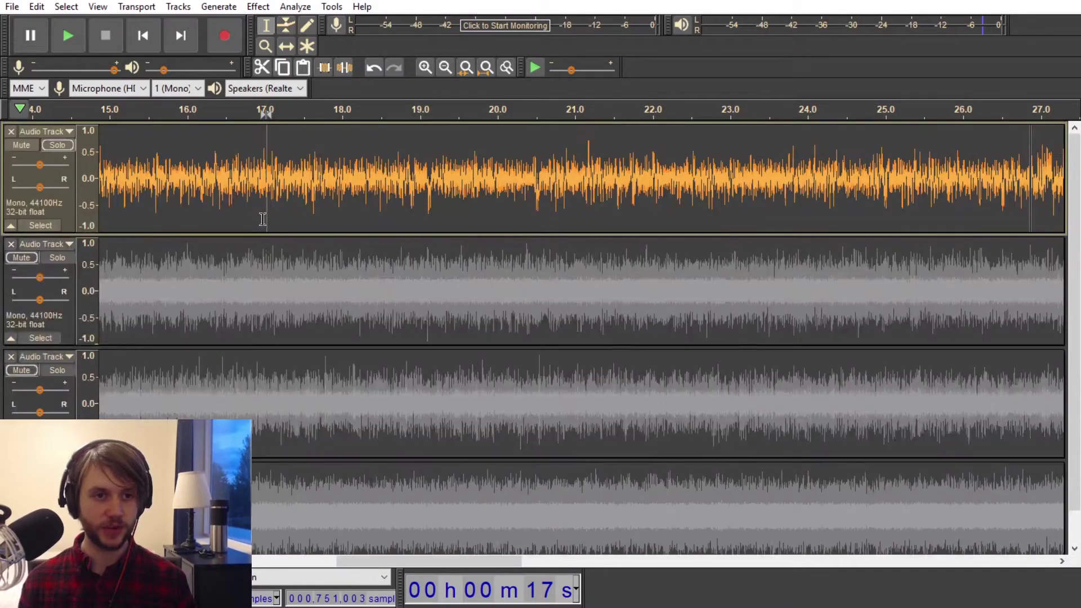
Separate the first track's section from the clip end at about 27 seconds to about 33 seconds into its own clip
scroll(311, 221, "down", 4)
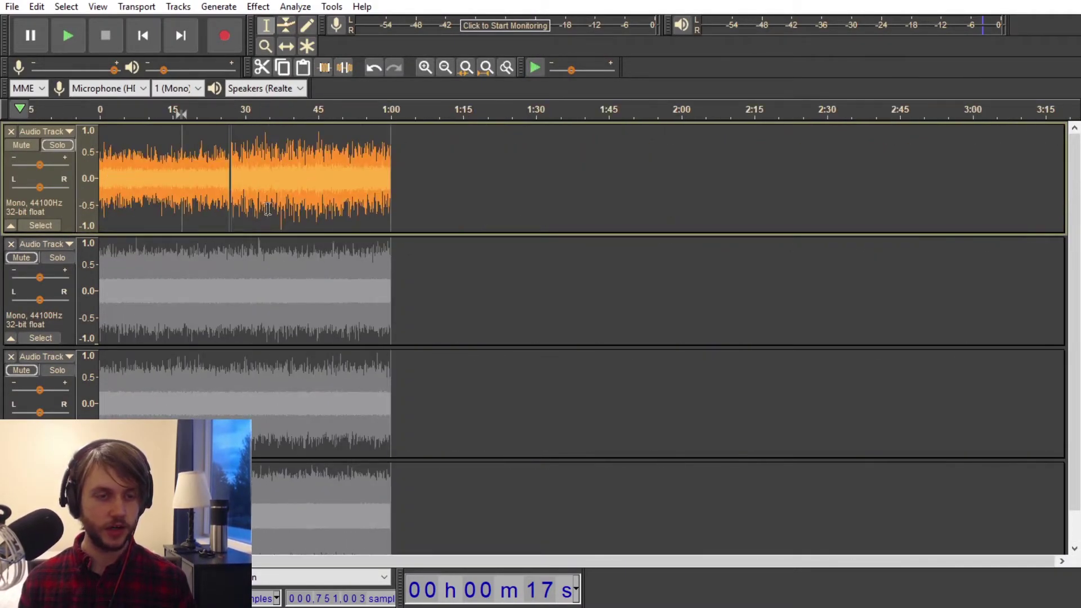
scroll(264, 197, "up", 4)
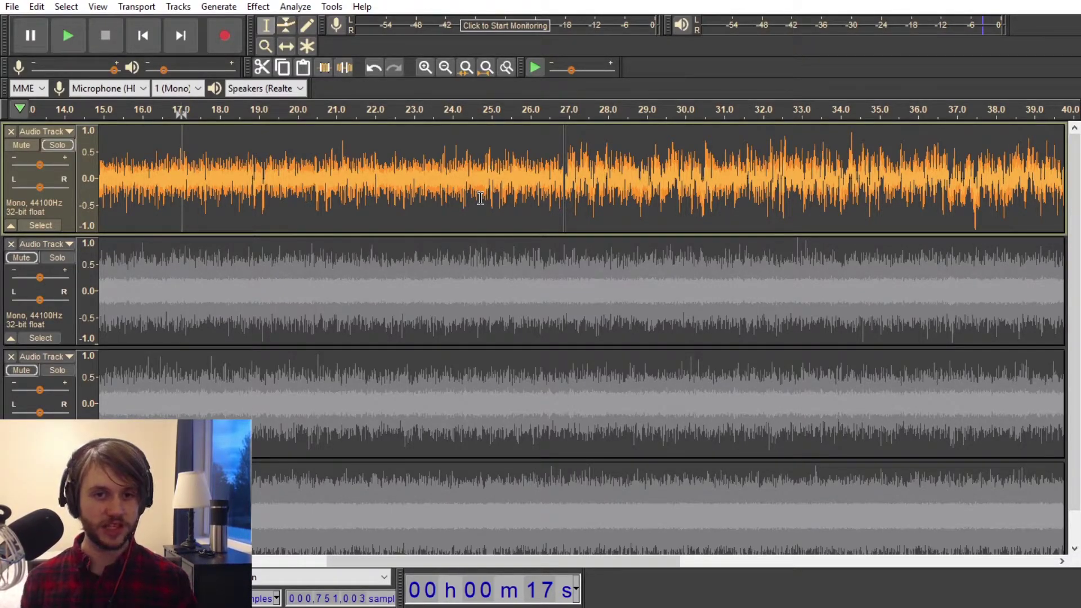
left_click_drag(799, 167, 565, 185)
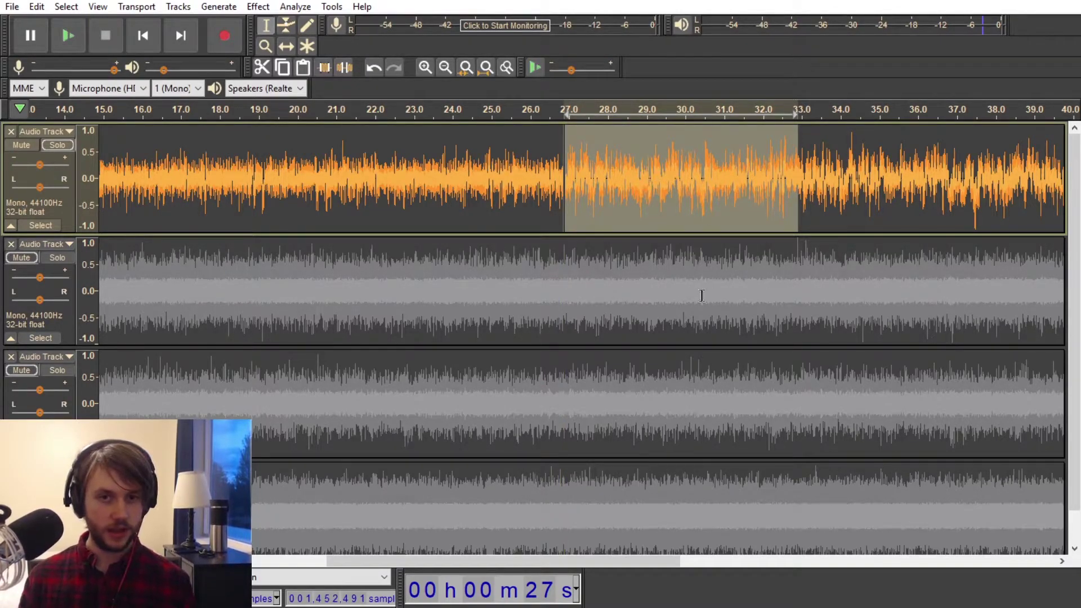
key("ctrl+r")
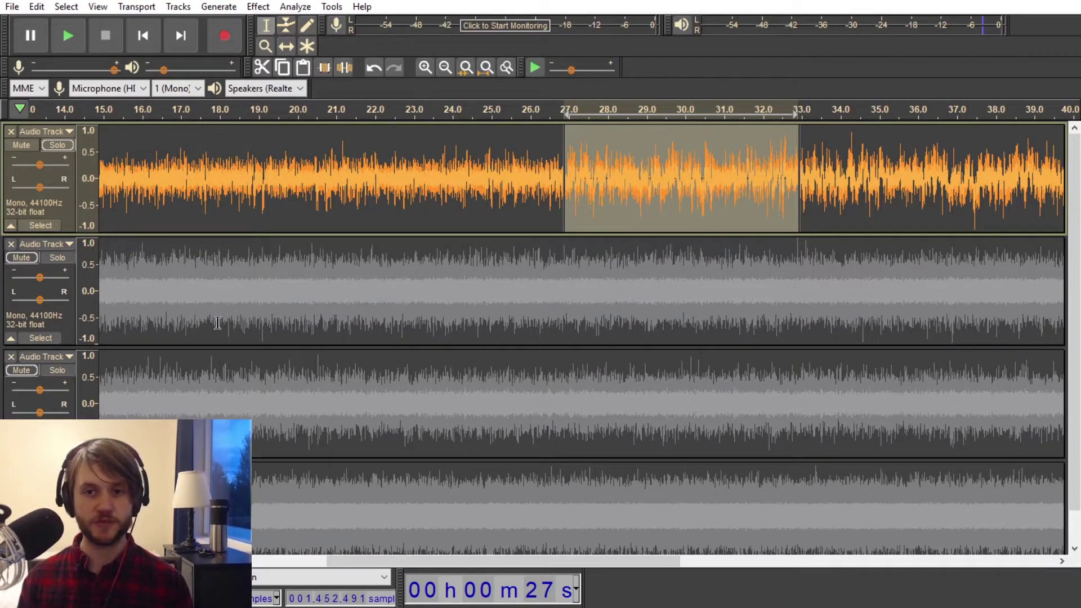
Apply Sliding Stretch to the section from about 27 to 33 seconds with a final pitch shift of 12 semitones
left_click(258, 6)
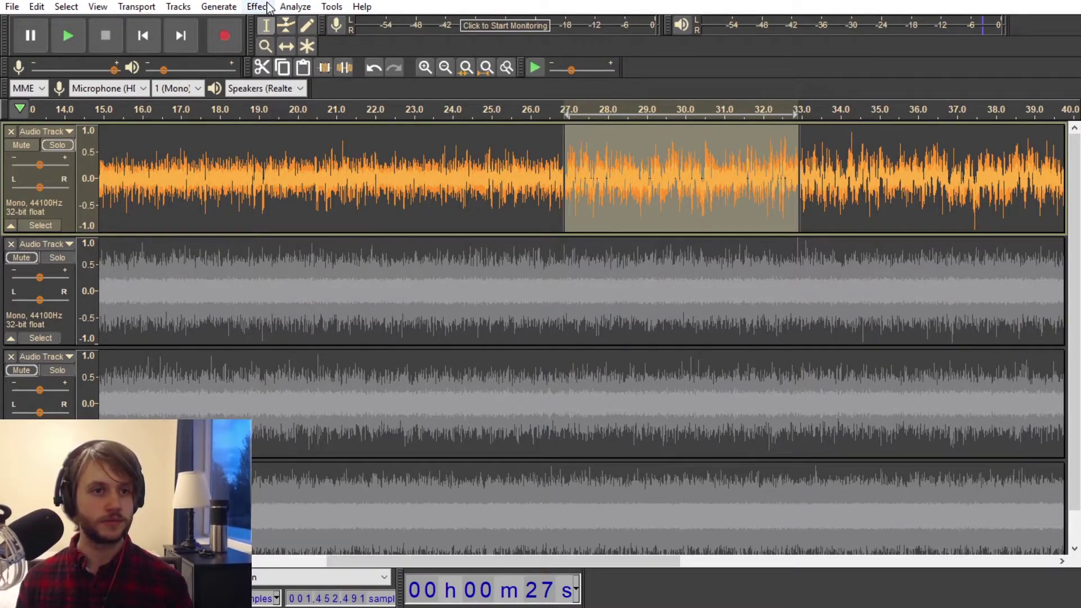
left_click(301, 430)
double_click(675, 325)
key("BackSpace")
type("12")
left_click(588, 386)
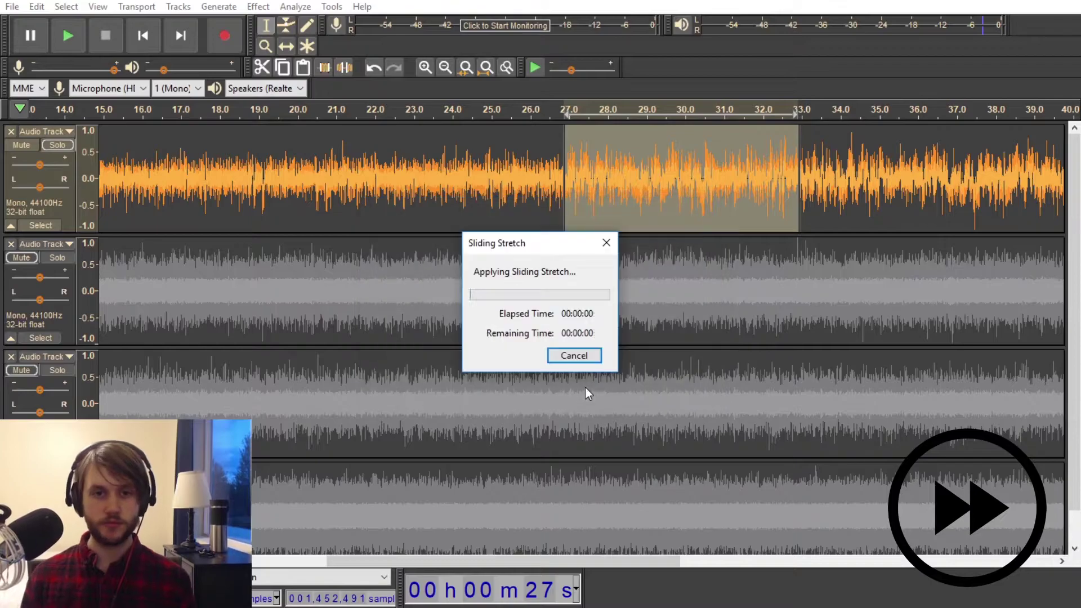
Repair the first track's waveform around the seam near 26.87 seconds
scroll(562, 180, "up", 11)
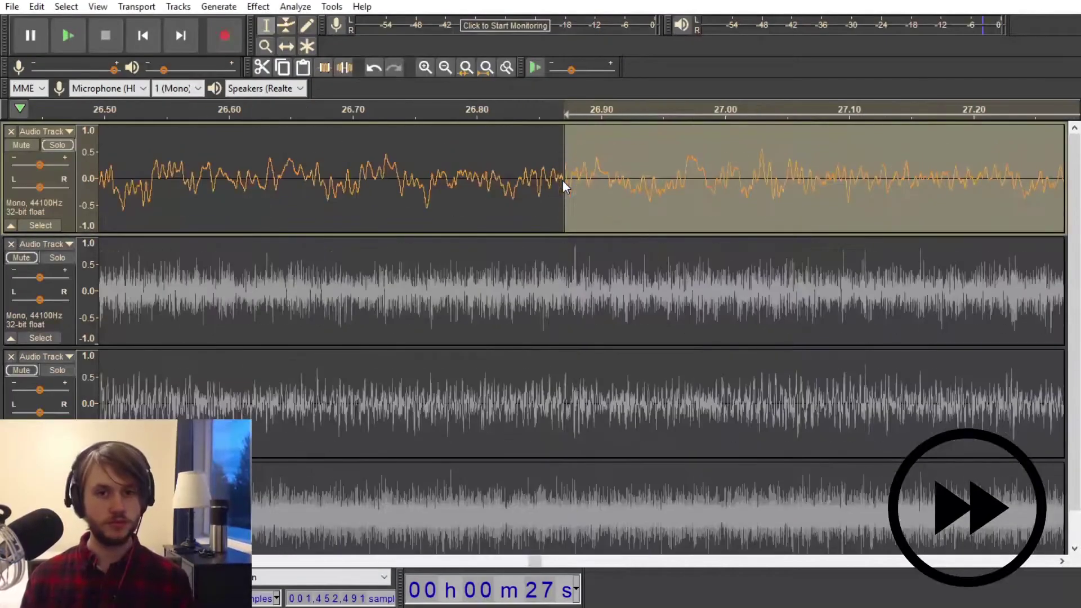
left_click(258, 6)
key("Escape")
scroll(473, 186, "down", 3)
scroll(560, 164, "up", 2)
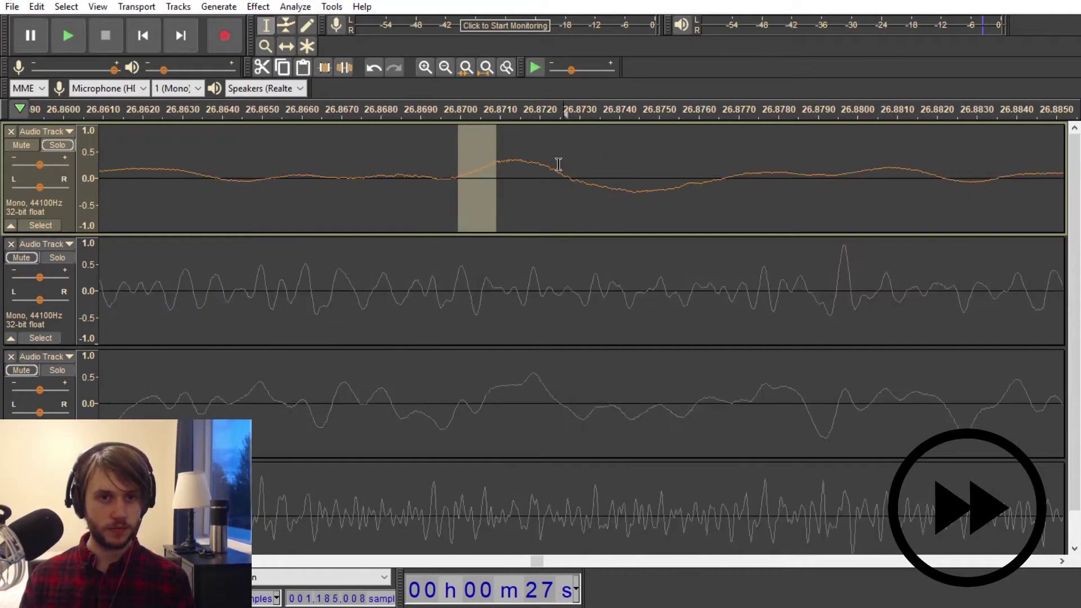
Try Sliding Stretch with a final pitch shift of -5 semitones on the first track from about 33 to 45 seconds
scroll(428, 172, "down", 12)
left_click_drag(867, 176, 627, 174)
left_click(257, 7)
key("Escape")
left_click(258, 6)
left_click(332, 430)
double_click(679, 325)
type("-5")
left_click(597, 388)
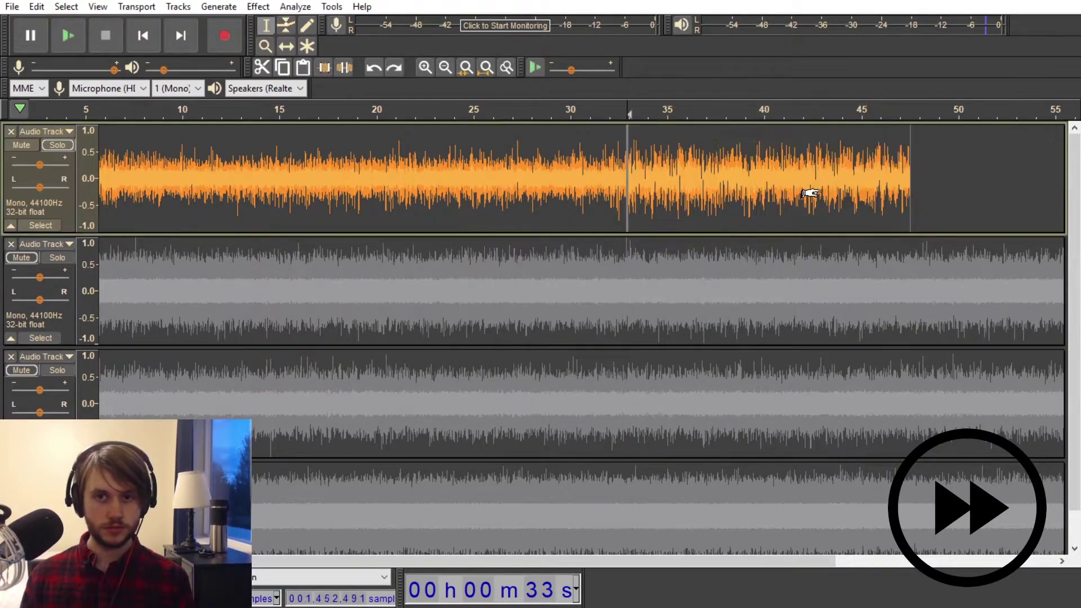
Apply Sliding Stretch to the first track from about 33 to 40.5 seconds with pitch shifting from 0 to -1 semitone
left_click(259, 7)
left_click(332, 431)
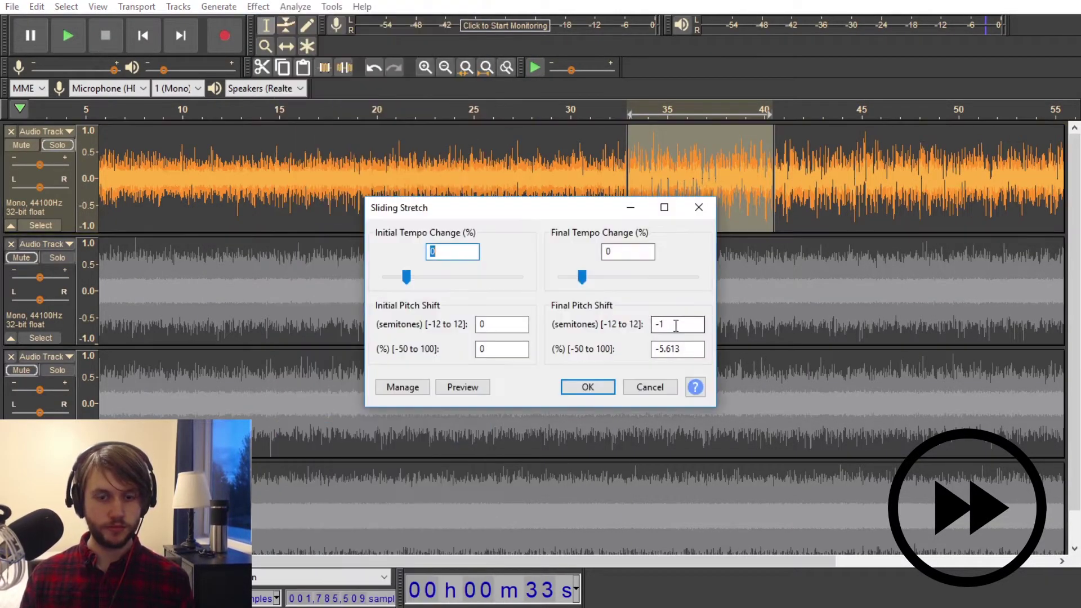
left_click(585, 387)
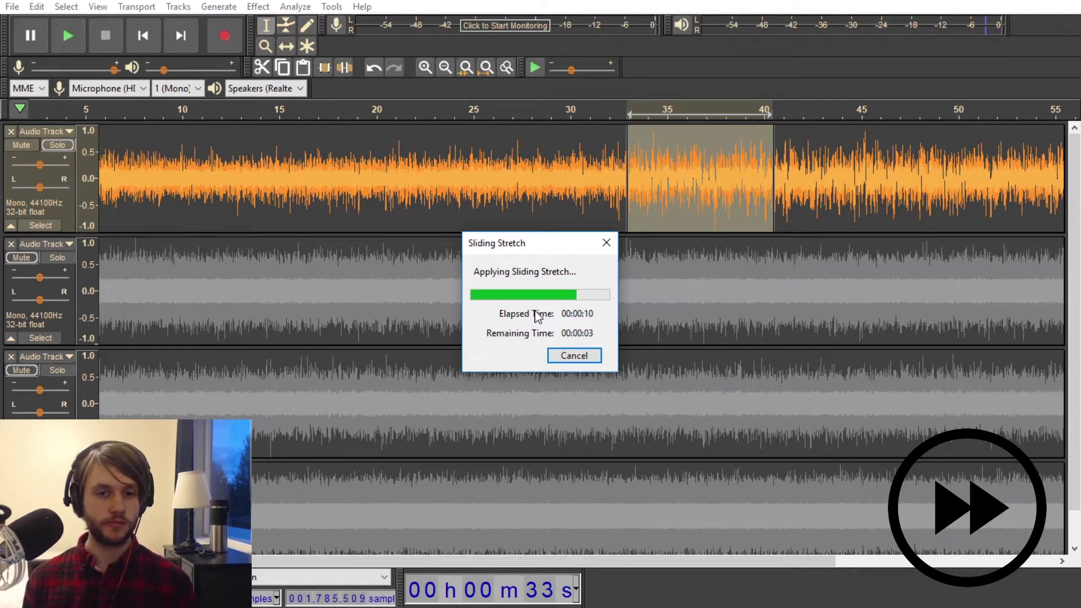
Repair the first track's waveform across the seam near 33 seconds
scroll(632, 176, "up", 10)
left_click_drag(556, 175, 570, 174)
left_click(258, 7)
left_click(314, 365)
Apply Sliding Stretch to the section from about 40.5 to 49 seconds with initial pitch shift -1 and final pitch shift -0.5 semitones
scroll(285, 201, "down", 10)
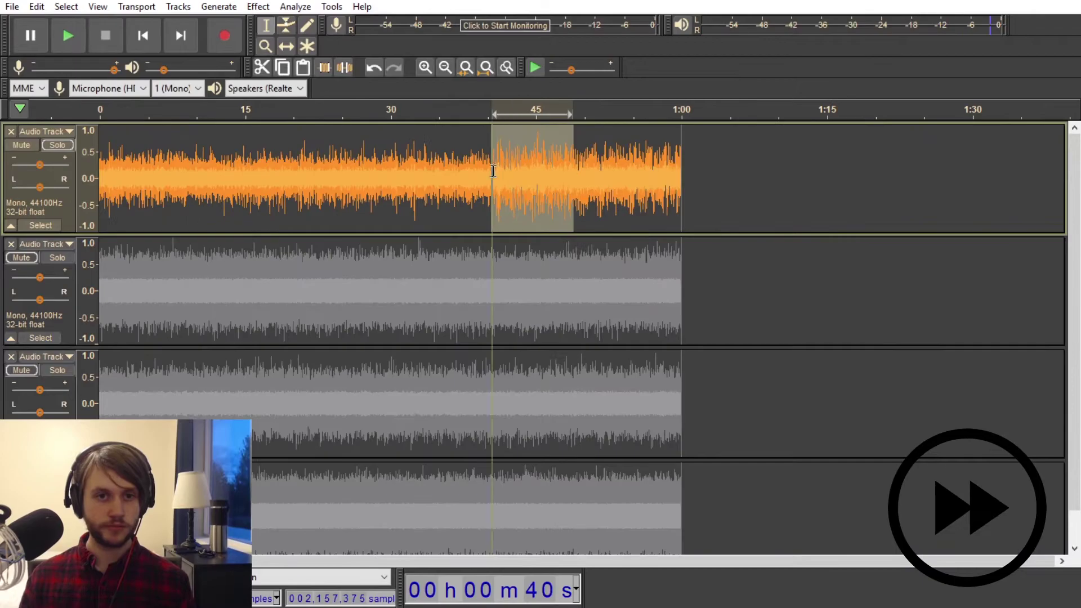
left_click(258, 6)
left_click(332, 429)
key("BackSpace")
type("-1")
key("Tab")
key("Tab")
type("-0.5")
key("Return")
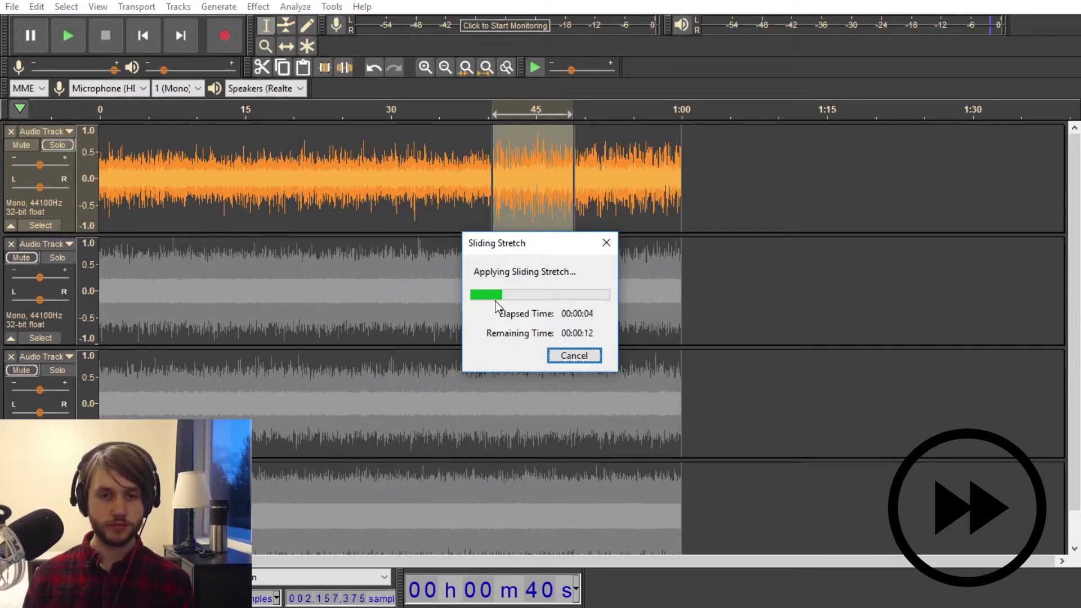
Repair the first track's waveform around the seam near 40.5 seconds
scroll(502, 211, "up", 10)
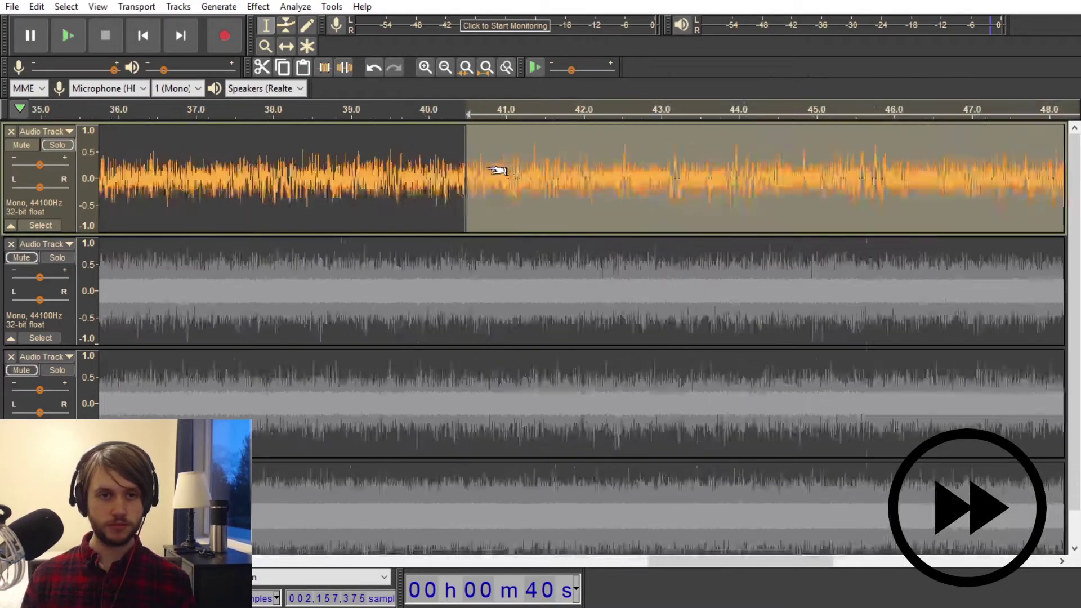
left_click(259, 7)
key("Escape")
scroll(472, 223, "down", 5)
scroll(447, 184, "up", 5)
Play the first track from just after 40 seconds across the seam near 40.5 seconds, rechecking its waveform
scroll(190, 160, "down", 5)
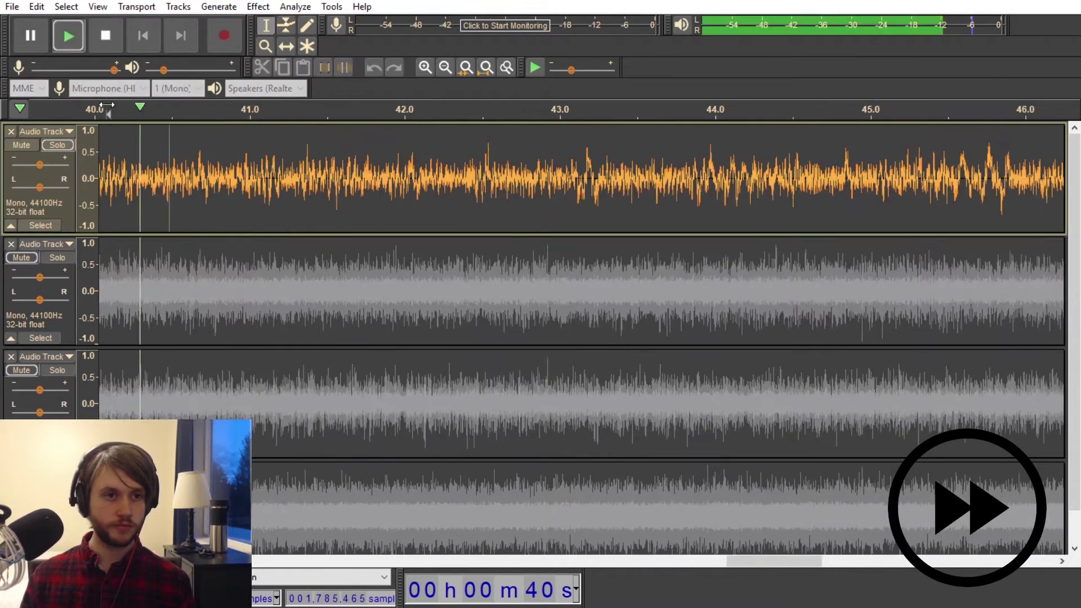
scroll(234, 180, "up", 5)
scroll(296, 180, "down", 1)
scroll(296, 180, "down", 10)
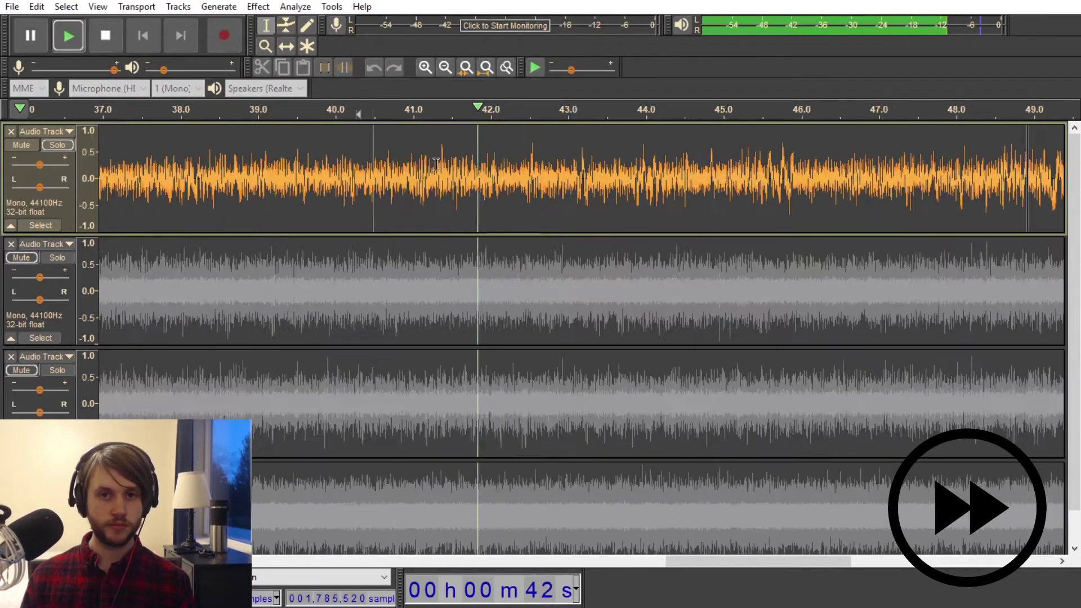
Apply Sliding Stretch to the first track's section from about 48.9 to 53.7 seconds with initial pitch shift -0.5 and final pitch shift -1 semitones
left_click_drag(753, 169, 635, 169)
left_click_drag(754, 169, 727, 169)
left_click(258, 6)
left_click(360, 432)
double_click(501, 324)
type("-0.5")
key("Tab")
key("Tab")
type("-1")
key("Return")
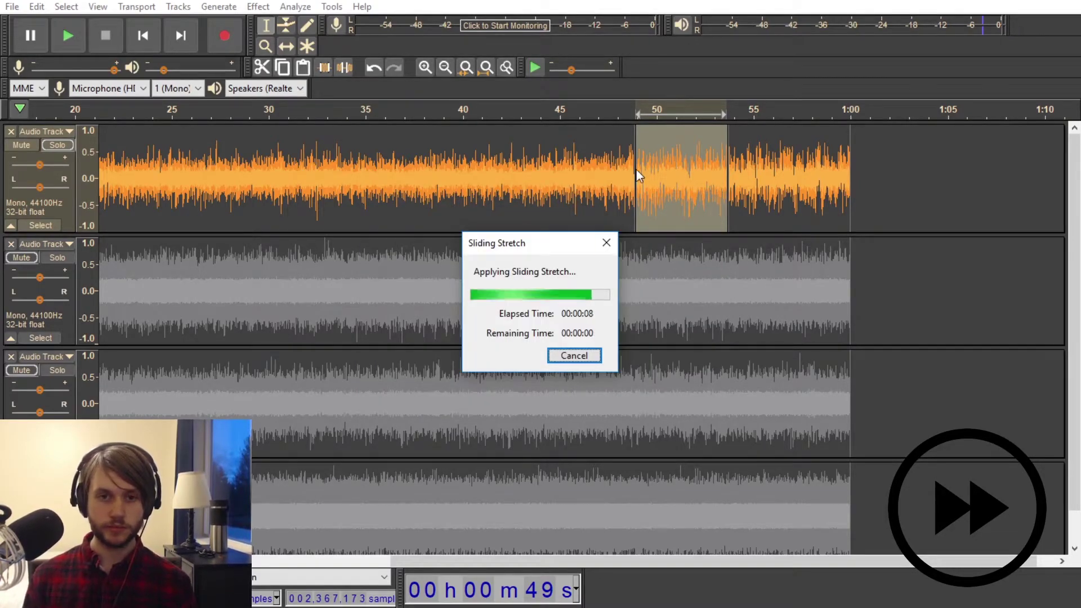
Repair the first track's waveform across the seam near 48.92 seconds
key("ctrl+1")
key("ctrl+1")
key("ctrl+1")
key("ctrl+1")
key("ctrl+1")
key("ctrl+1")
key("ctrl+1")
key("ctrl+1")
left_click(258, 6)
key("Escape")
left_click(258, 6)
key("Escape")
left_click_drag(482, 186, 453, 180)
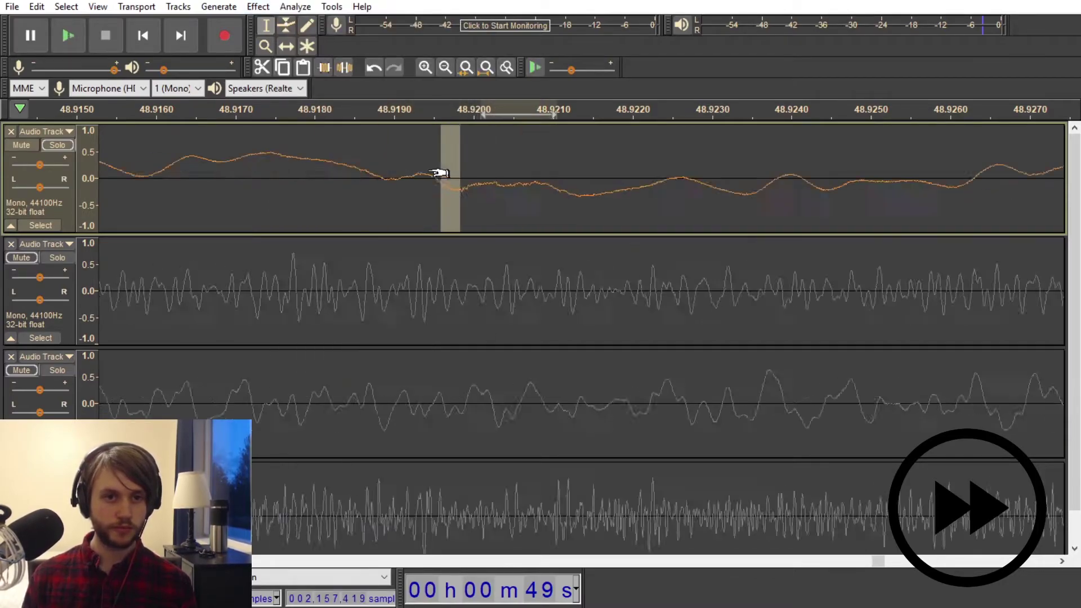
key("ctrl+3")
key("ctrl+3")
key("ctrl+3")
key("ctrl+3")
key("ctrl+3")
key("ctrl+3")
key("ctrl+3")
Play the first track around the 48.92-second seam and examine its waveform up close and in overview
key("space")
key("space")
key("ctrl+1")
key("ctrl+1")
key("ctrl+1")
key("ctrl+1")
key("ctrl+1")
key("ctrl+1")
key("ctrl+1")
key("ctrl+3")
key("ctrl+3")
key("ctrl+3")
key("ctrl+3")
key("ctrl+3")
key("ctrl+3")
key("ctrl+3")
key("ctrl+3")
key("ctrl+3")
key("ctrl+3")
key("ctrl+3")
key("ctrl+3")
key("ctrl+3")
key("ctrl+3")
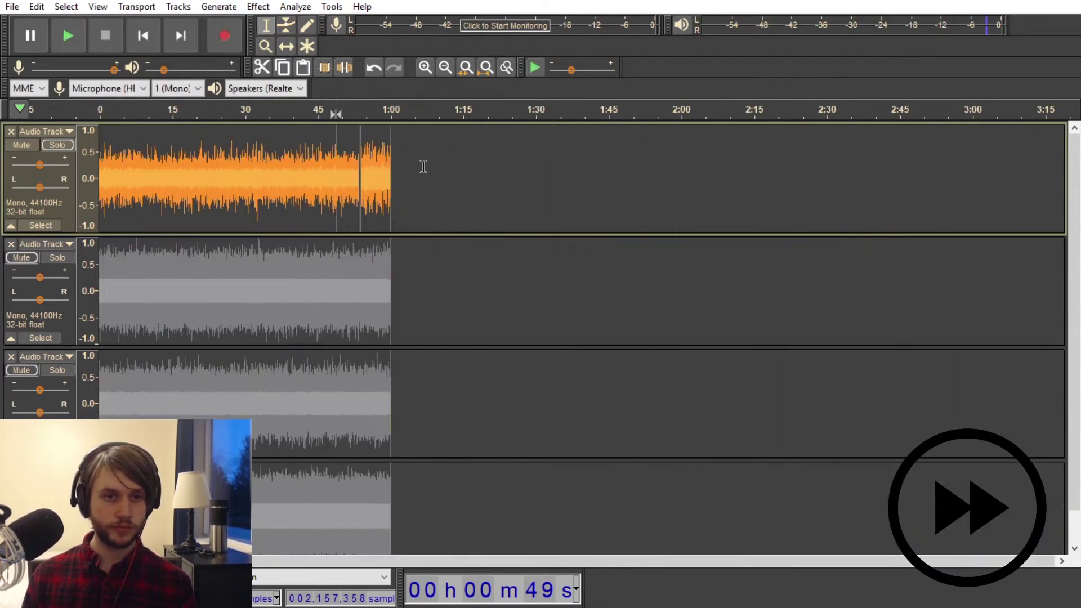
Apply Sliding Stretch to the first track's remaining section from about 53.7 seconds to its end at one minute
left_click(258, 7)
left_click(338, 424)
key("Return")
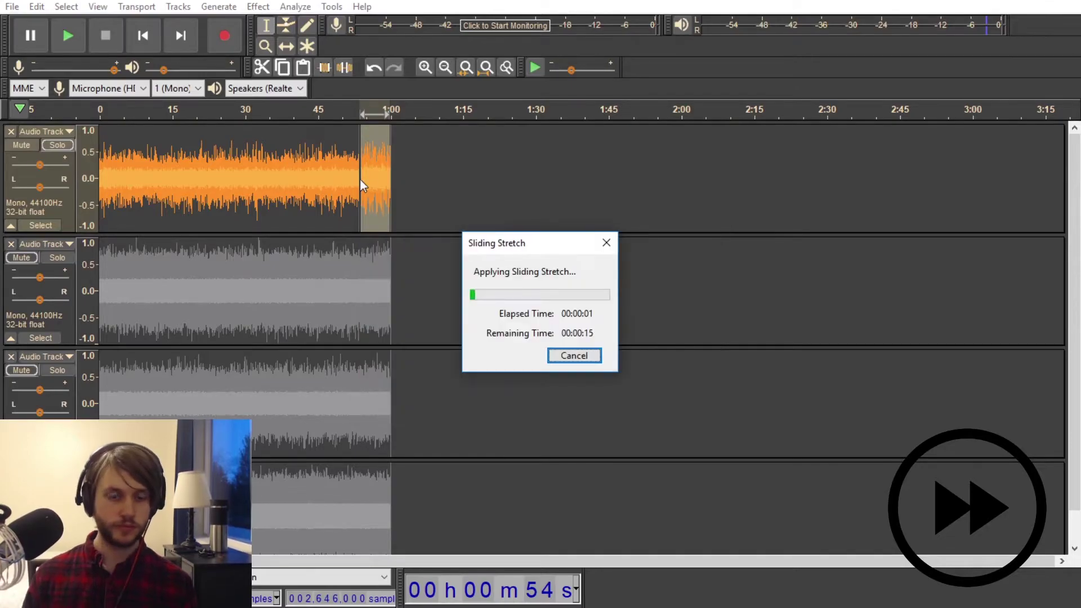
Repair the first track's waveform across the seam near 53.68 seconds
scroll(348, 198, "up", 14)
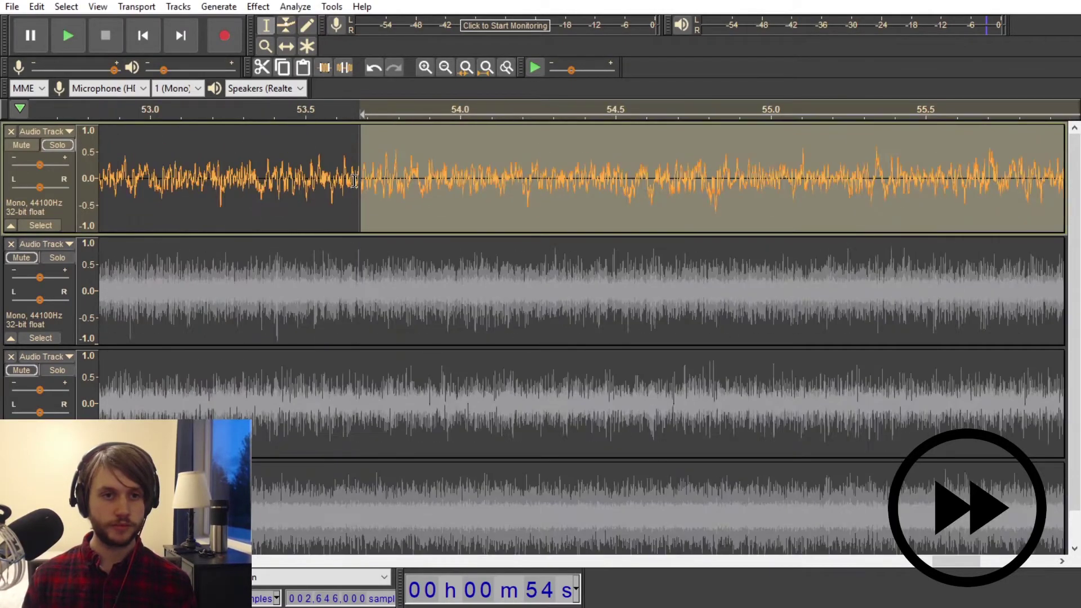
left_click(258, 7)
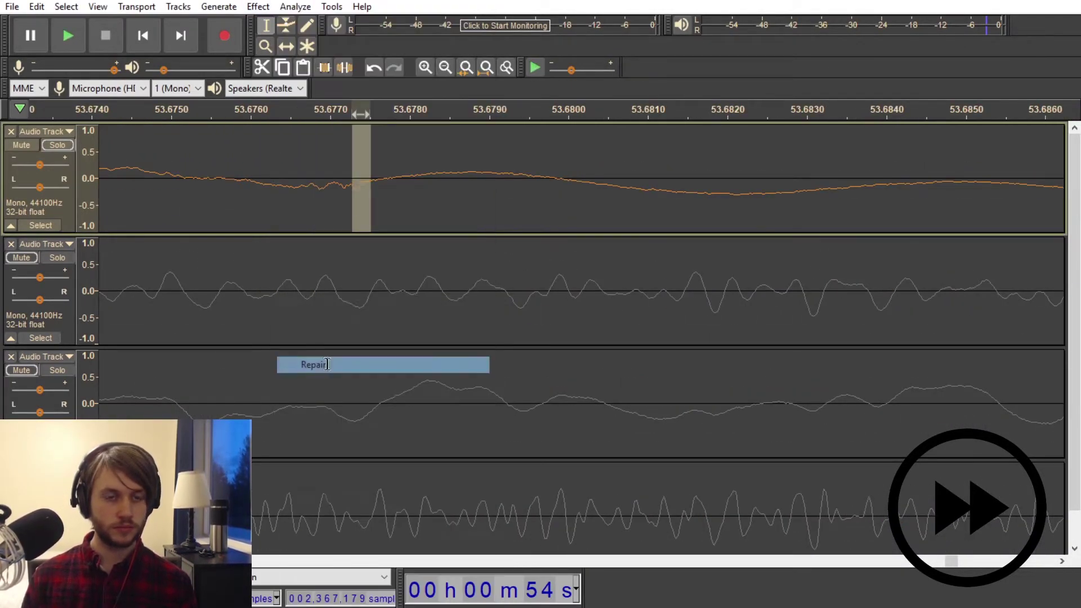
key("Escape")
scroll(217, 169, "down", 10)
scroll(272, 177, "up", 12)
scroll(144, 179, "down", 10)
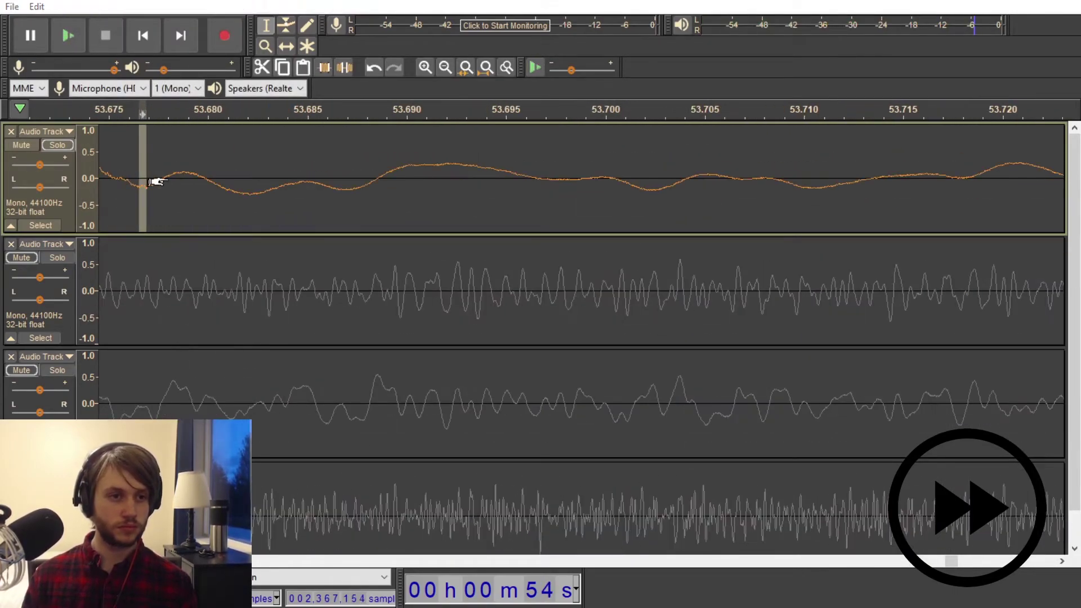
Select the whole first track and play it from the beginning to hear the shifting pitch
left_click(375, 561)
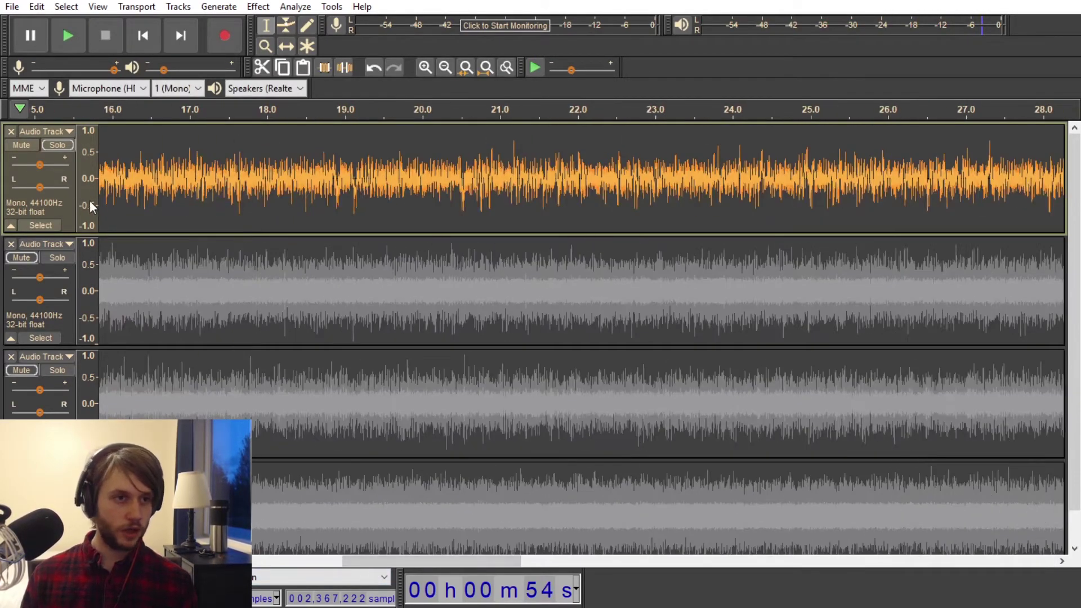
left_click(48, 141)
key("space")
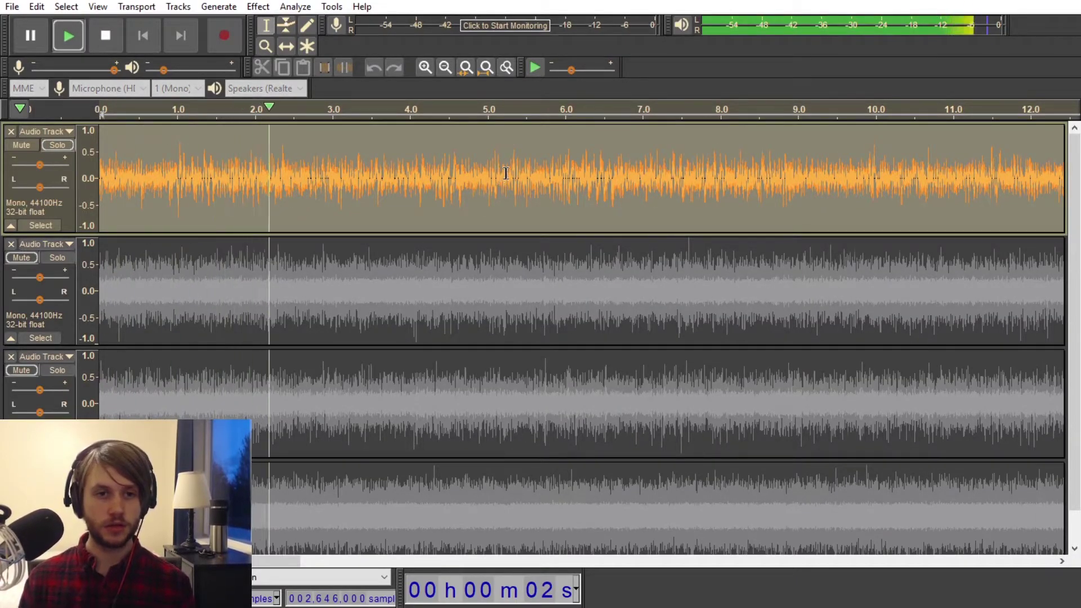
key("ctrl+3")
key("ctrl+3")
key("ctrl+3")
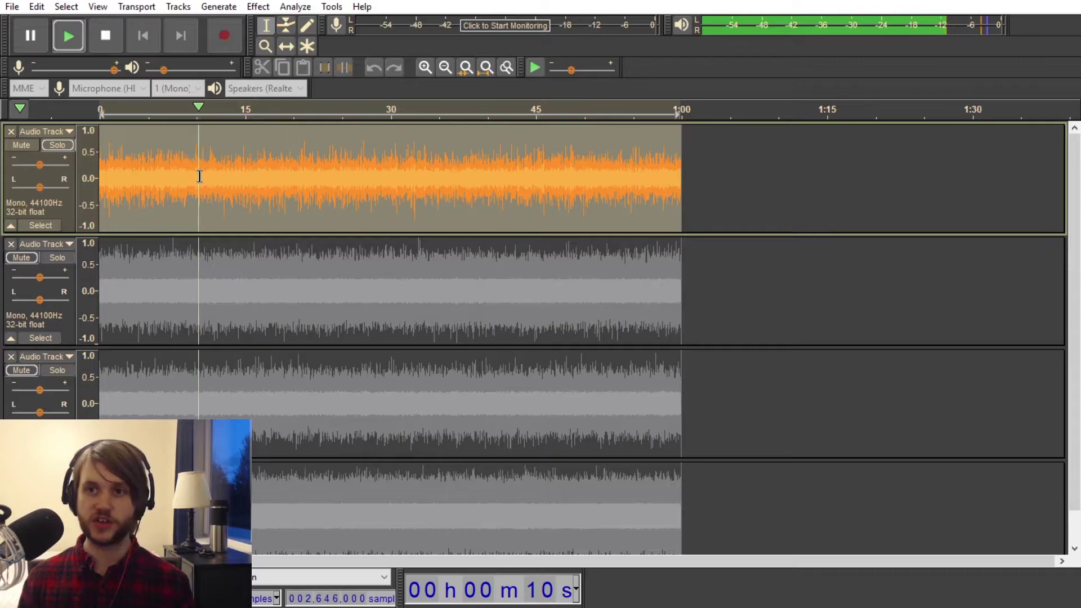
key("space")
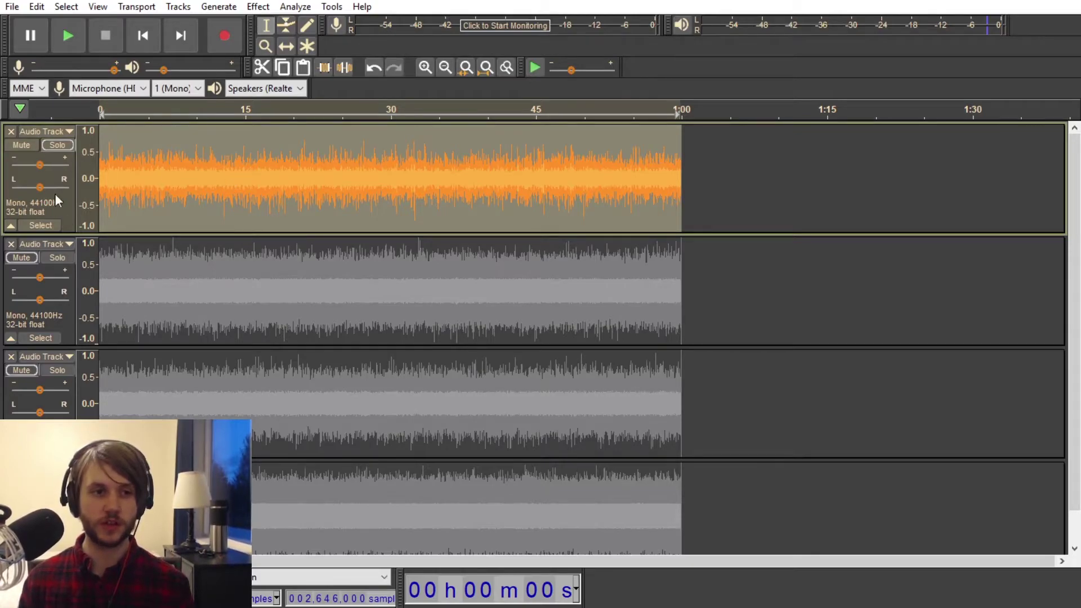
Solo the second track and apply Sliding Stretch to its first 14.4 seconds or so, with initial pitch shift 0 and a negative final pitch shift
left_click(56, 257)
left_click(186, 296)
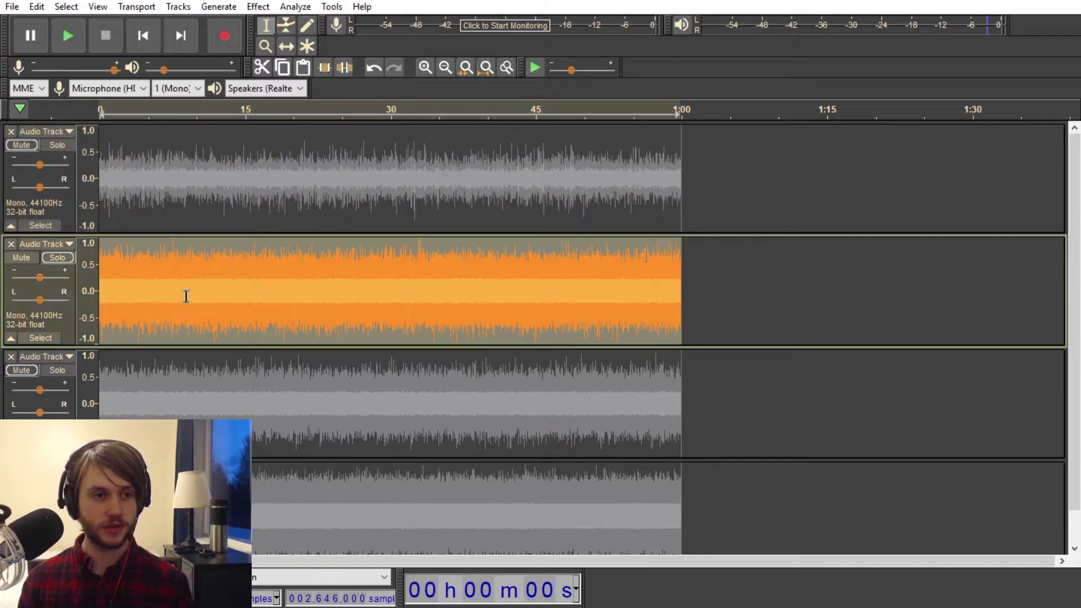
left_click(258, 7)
left_click(239, 285, "shift")
left_click(258, 6)
left_click(338, 432)
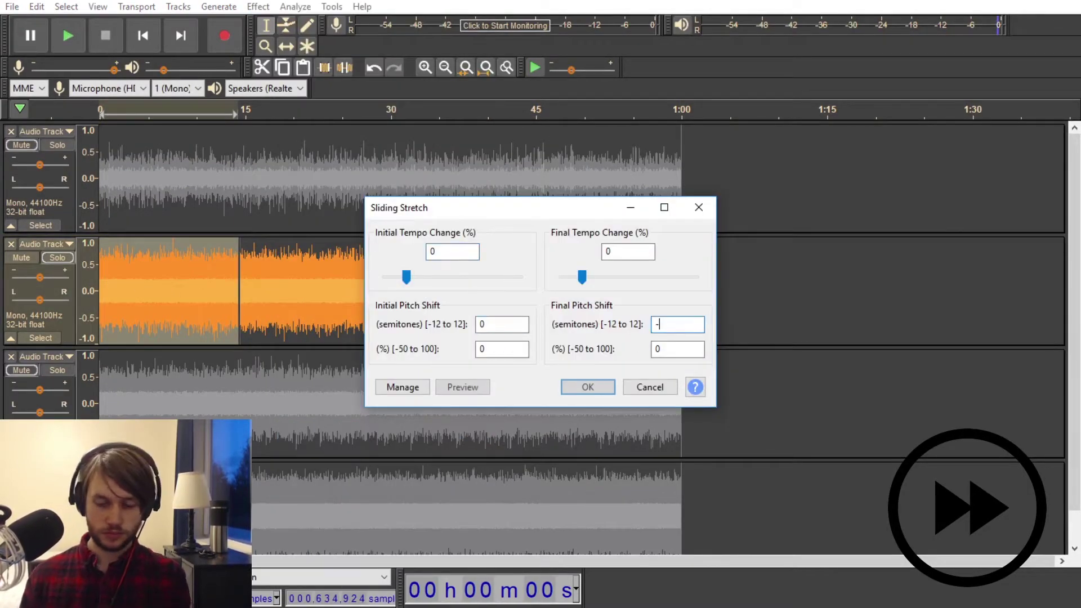
left_click(587, 387)
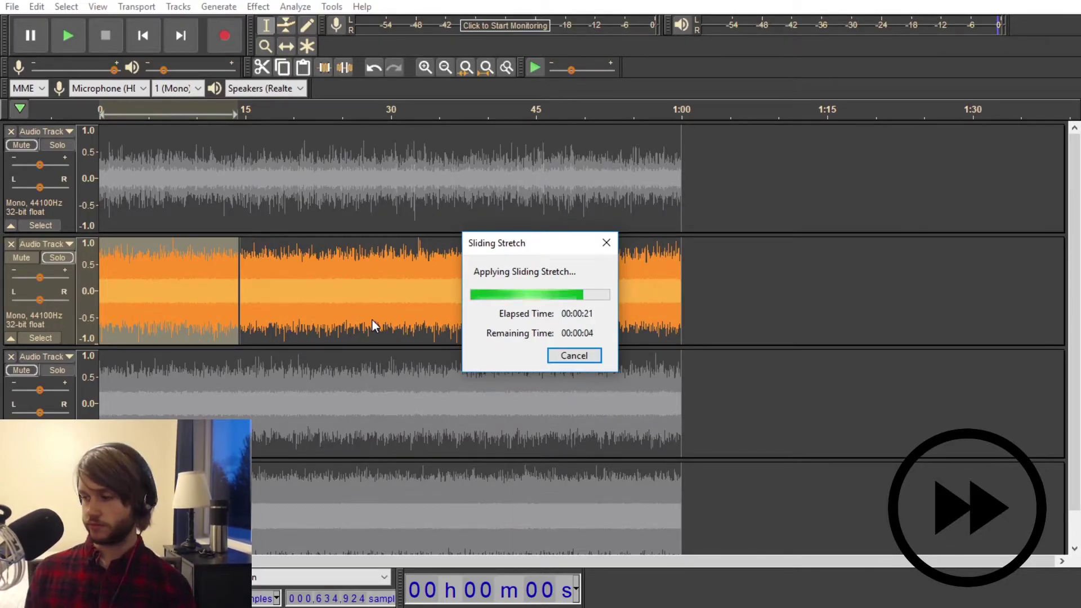
Apply Sliding Stretch to the second track's section from about 14.4 to 31.2 seconds with initial pitch shift -1 semitone
left_click_drag(239, 287, 401, 287)
left_click(258, 7)
left_click(292, 338)
left_click(492, 320)
type("-1")
left_click(670, 324)
type("-12")
left_click(581, 387)
key("ctrl+z")
left_click(258, 6)
left_click(293, 338)
key("Return")
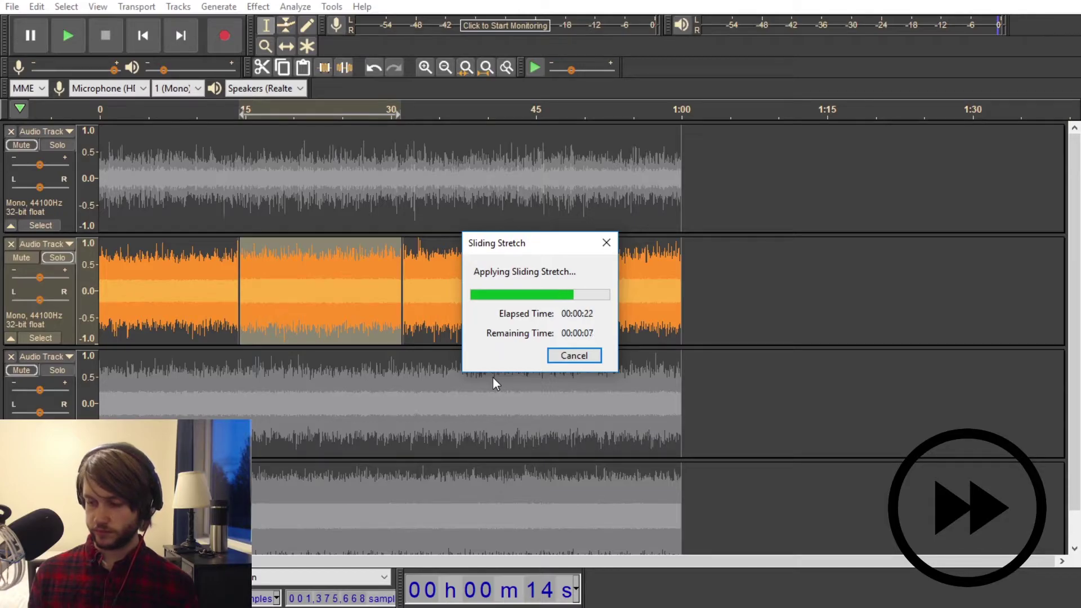
Repair the second track's waveform at the seam near 14.4 seconds
scroll(236, 282, "up", 12, "ctrl")
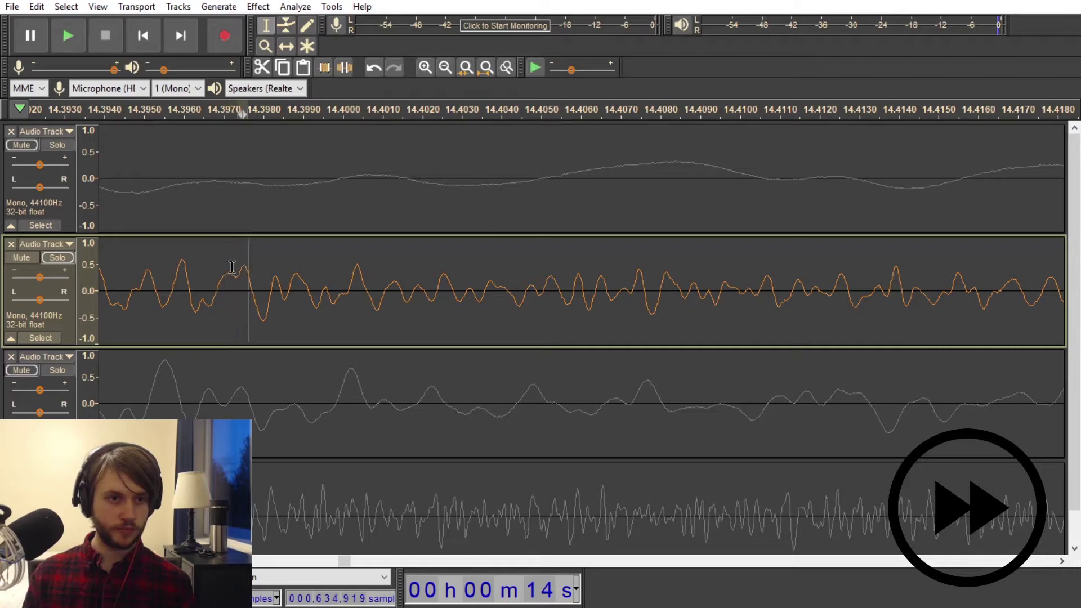
scroll(224, 272, "down", 12, "ctrl")
Apply Sliding Stretch to the second track's section from about 31.2 to 48.8 seconds with initial pitch shift -0.5 and final pitch shift -1 semitones
left_click_drag(335, 280, 251, 280)
scroll(289, 264, "up", 2, "ctrl")
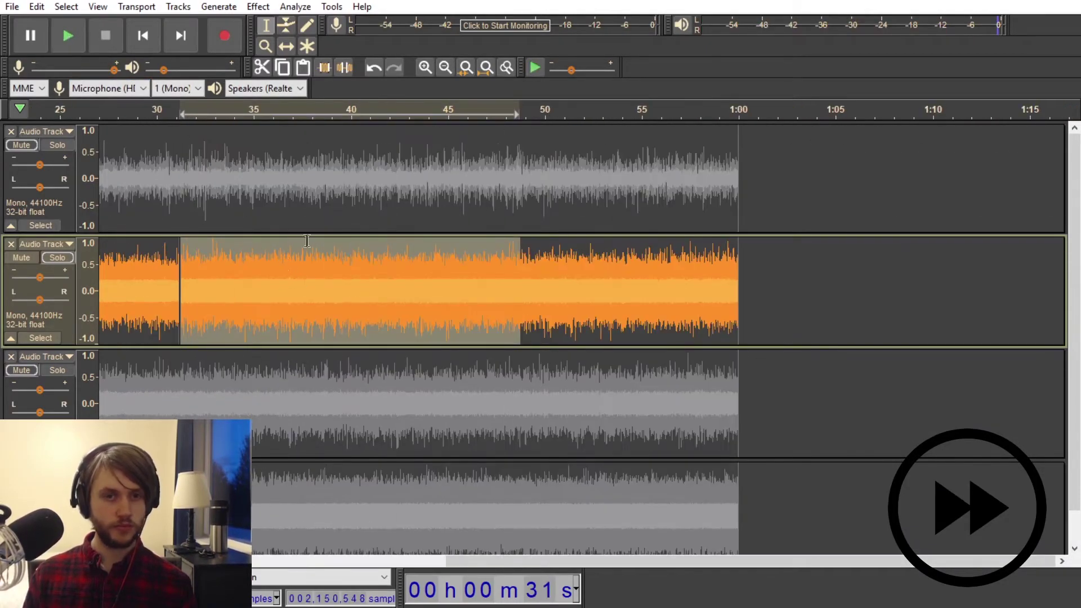
left_click(257, 6)
left_click(372, 428)
type("-0.5")
key("Tab")
type("-1")
key("Return")
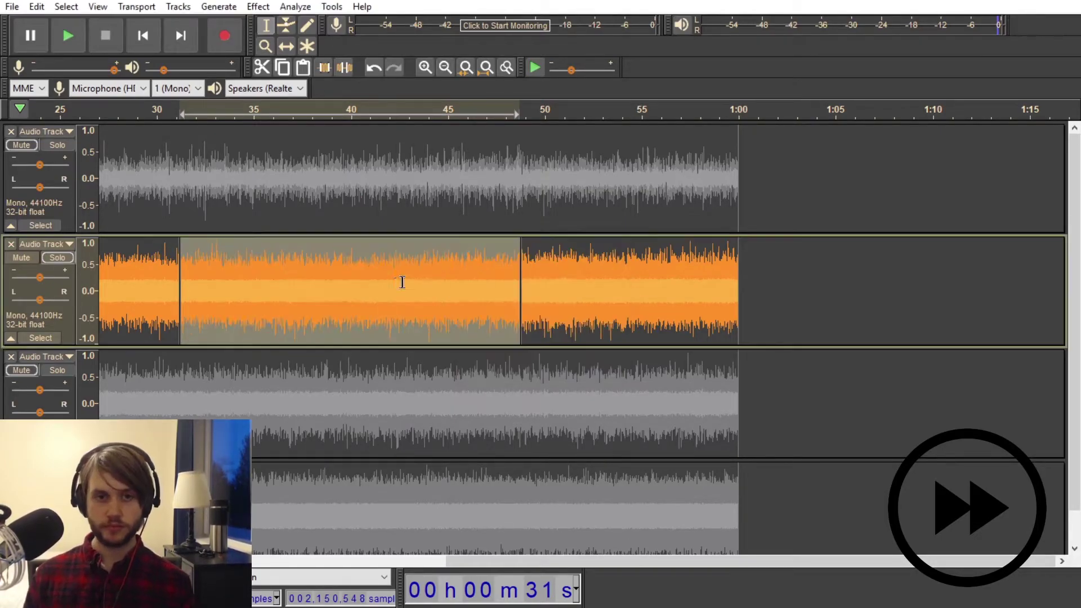
Repair the second track's waveform across the seam near 31.19 seconds
key("ctrl+1")
key("ctrl+1")
key("ctrl+1")
key("ctrl+1")
key("ctrl+1")
key("ctrl+1")
key("ctrl+1")
key("ctrl+1")
key("ctrl+1")
key("ctrl+1")
left_click_drag(141, 289, 181, 289)
left_click(258, 6)
key("Escape")
Apply Sliding Stretch to the second track from about 48.8 seconds to its end with initial pitch shift -0.5 and final pitch shift -1 semitones
key("ctrl+3")
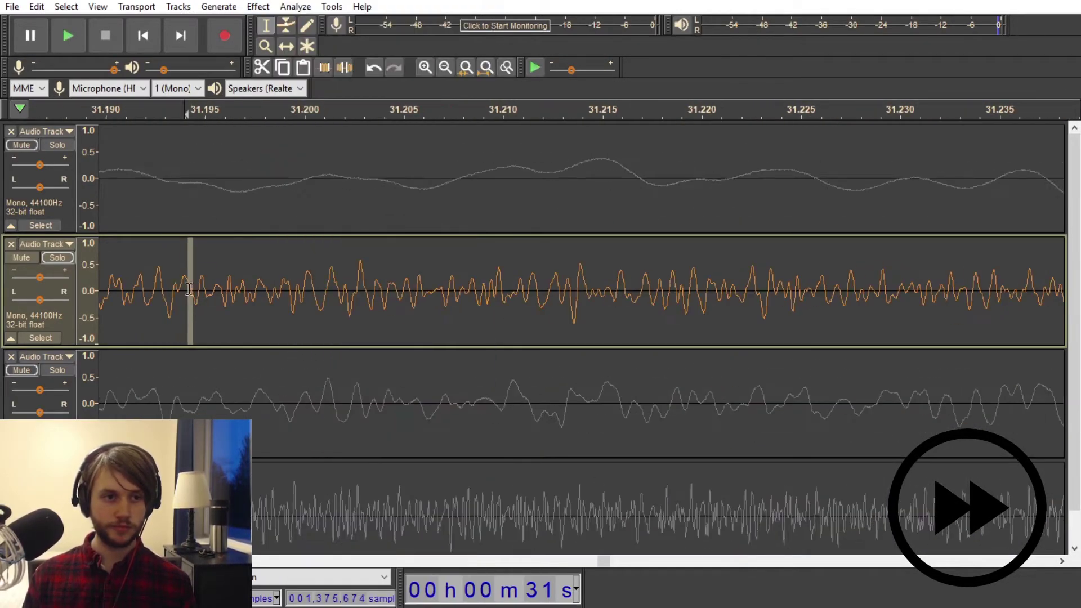
key("ctrl+3")
key("ctrl+3")
left_click_drag(571, 289, 680, 289)
left_click(258, 6)
left_click(362, 438)
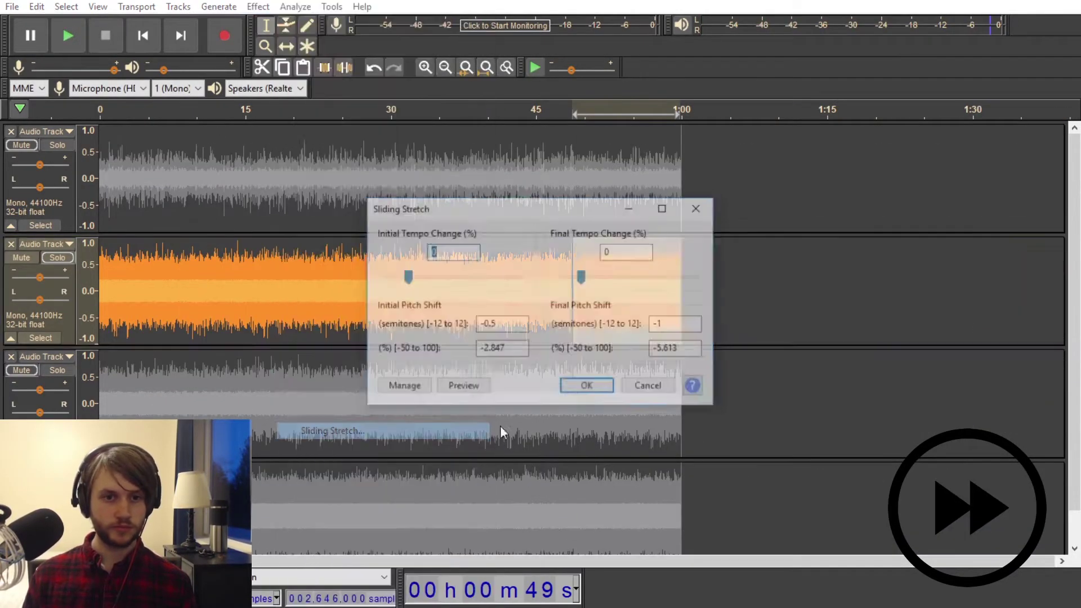
left_click(588, 388)
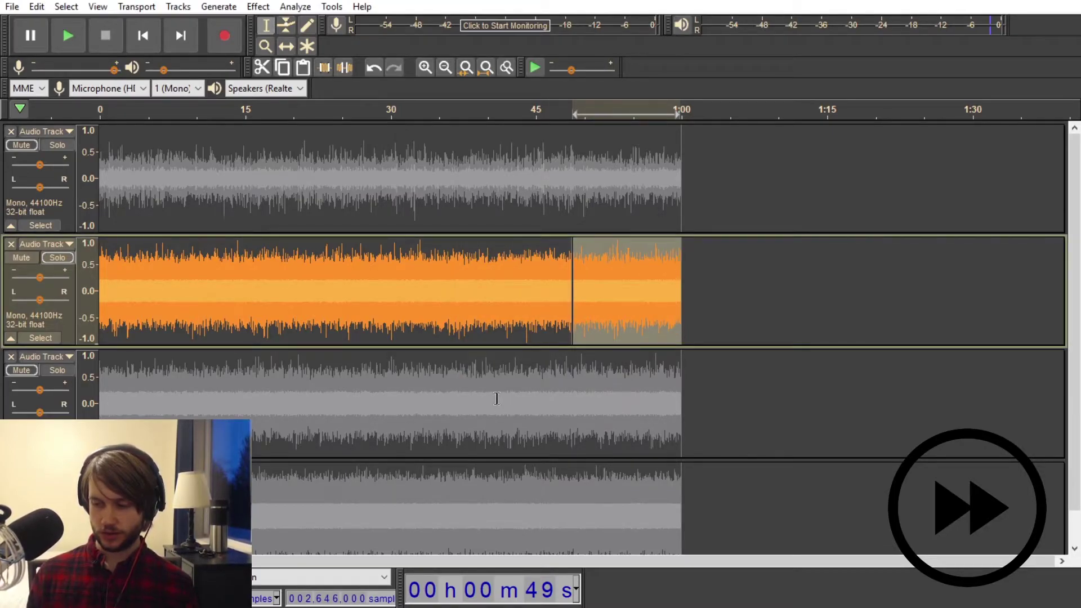
Repair the second track's waveform across the seam near 48.77 seconds
scroll(575, 290, "up", 10)
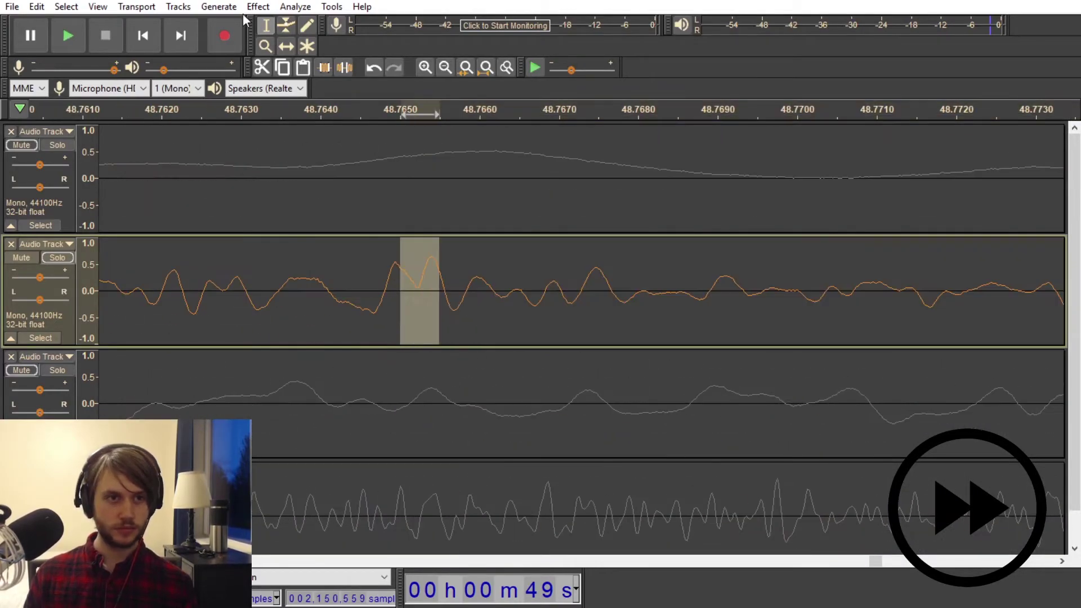
left_click(442, 287)
scroll(456, 270, "down", 5)
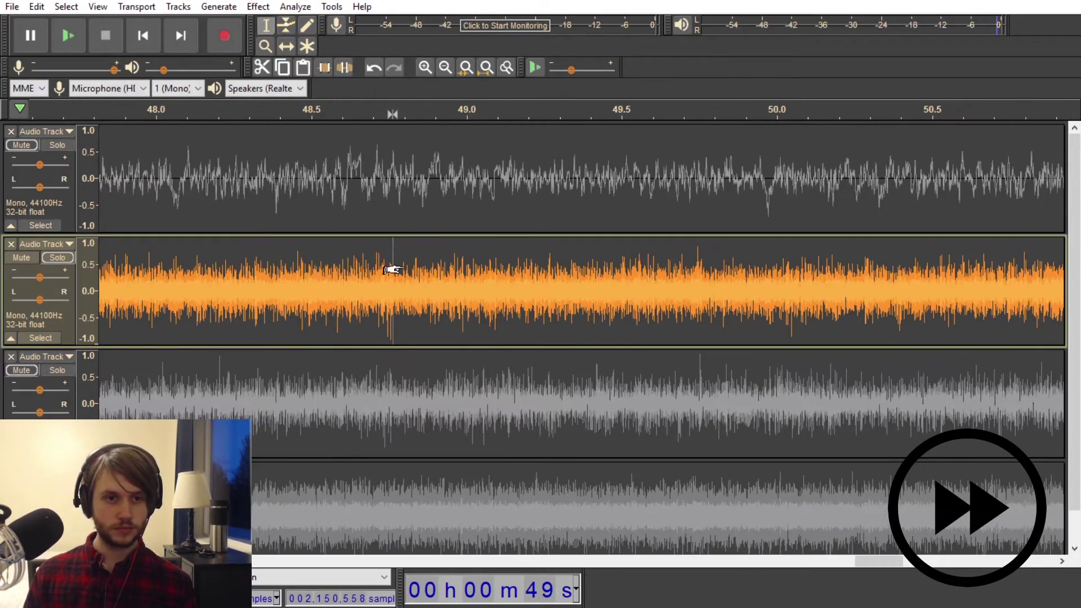
scroll(456, 270, "up", 7)
left_click_drag(321, 285, 416, 285)
scroll(415, 285, "down", 14)
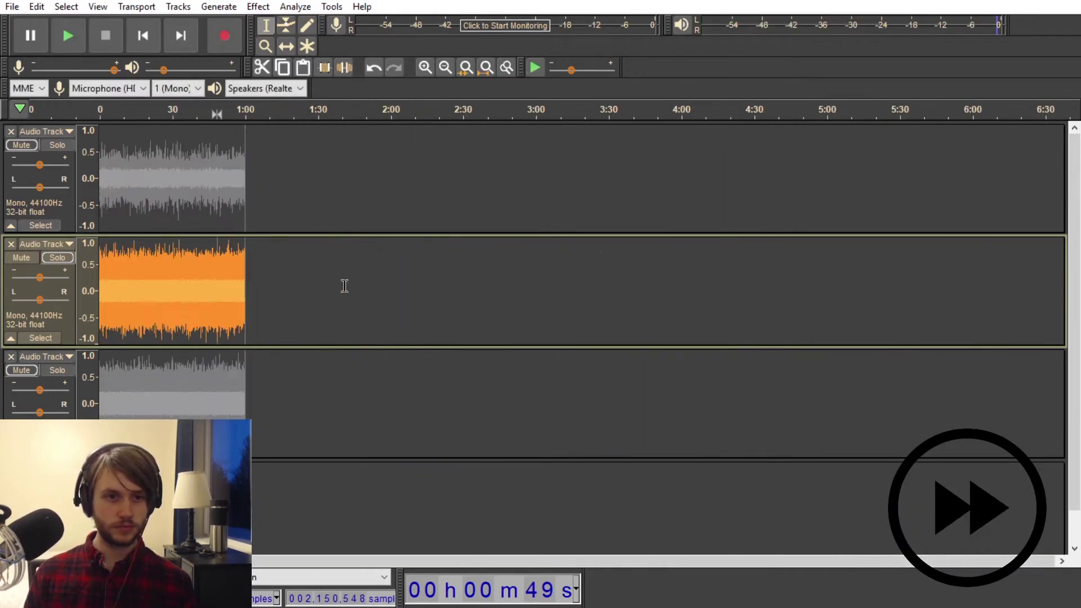
Solo the third track and apply Sliding Stretch to its first 17.2 seconds or so with a pitch shift of -1 semitone
left_click(172, 379)
key("Home")
left_click(241, 391, "shift")
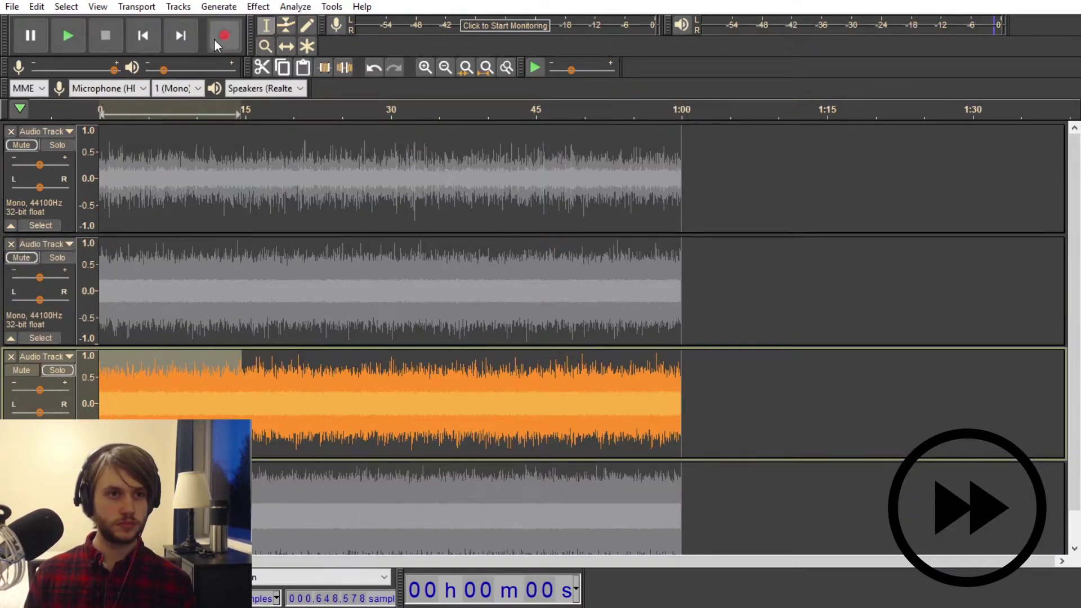
left_click(253, 9)
left_click(381, 282)
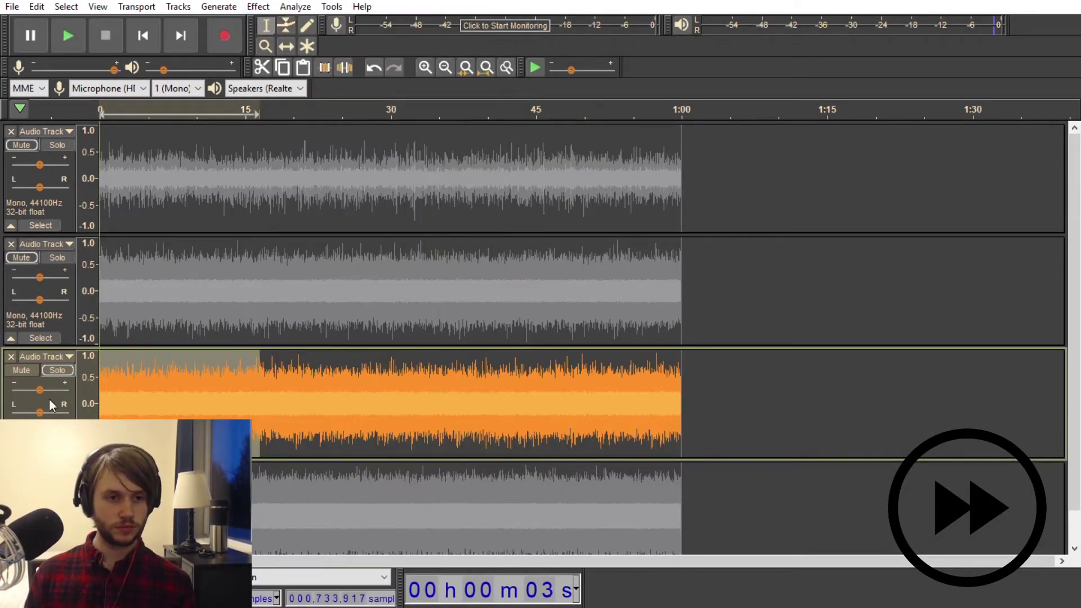
left_click_drag(254, 405, 265, 405)
left_click(258, 6)
left_click(369, 429)
type("-1")
key("Return")
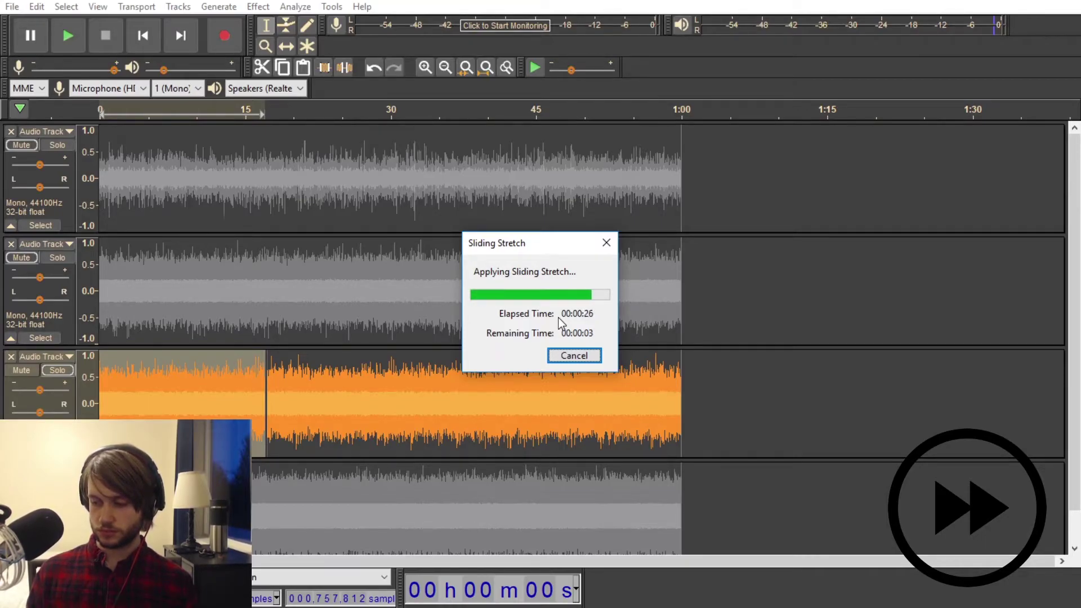
Apply Sliding Stretch to the third track's section from about 17.2 to 29.3 seconds with initial pitch shift -0.05 and final pitch shift 0.05 semitones
scroll(269, 384, "down", 1)
left_click_drag(266, 384, 381, 372)
left_click(258, 7)
left_click(490, 373)
key("Tab")
key("Tab")
key("Tab")
key("Tab")
type("-0.05")
key("Tab")
key("Tab")
type("-0.1")
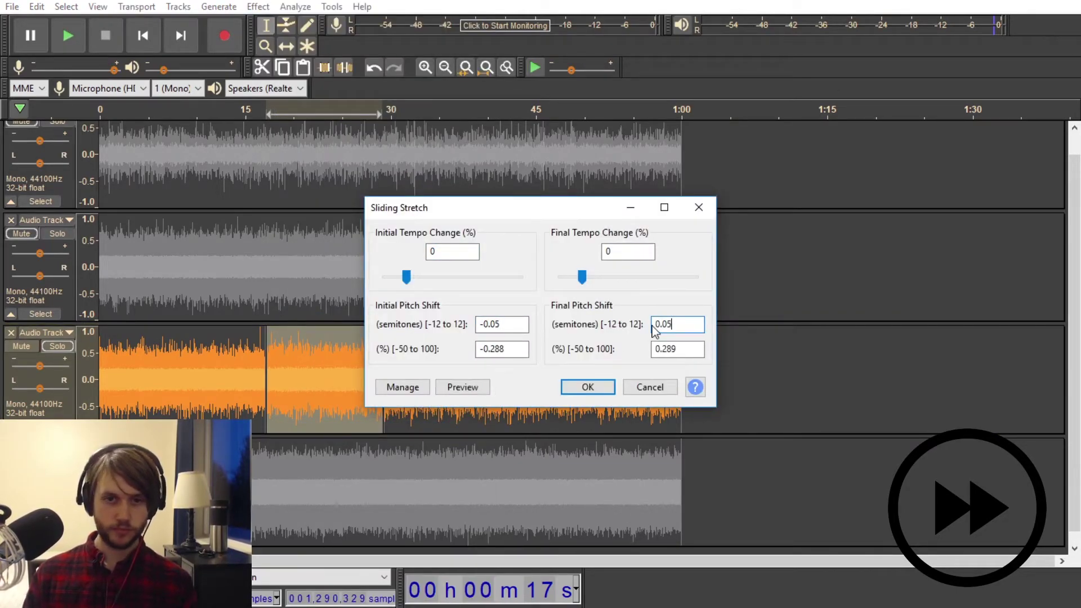
left_click(588, 387)
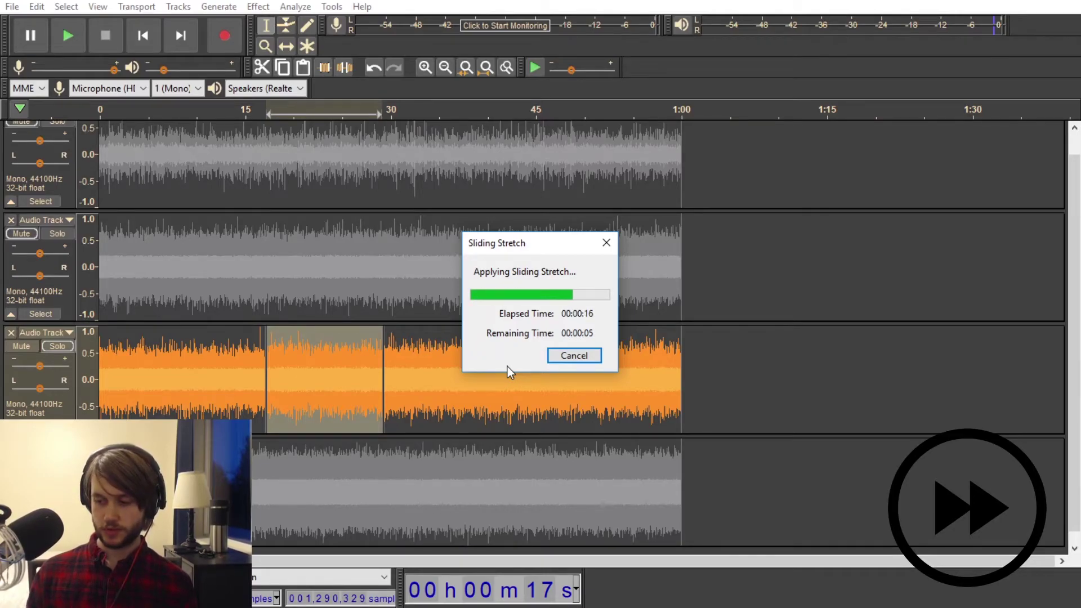
Repair the third track's waveform across the seam near 17.2 seconds
left_click(280, 369)
key("ctrl+1")
key("ctrl+1")
key("ctrl+1")
left_click(257, 7)
left_click(283, 367)
key("ctrl+3")
Check the third track's repaired 17.2-second seam by selecting short waveform spans around it and playing the area back
key("ctrl+1")
key("ctrl+1")
key("ctrl+1")
left_click_drag(256, 380, 239, 379)
key("ctrl+3")
key("ctrl+3")
key("ctrl+3")
key("space")
key("space")
key("ctrl+1")
key("ctrl+1")
left_click_drag(357, 367, 289, 367)
key("ctrl+3")
key("ctrl+3")
key("space")
key("space")
Apply Sliding Stretch to the third track's section from about 29.3 to 46.1 seconds with a negative final pitch shift
key("ctrl+3")
key("ctrl+3")
left_click(701, 366, "shift")
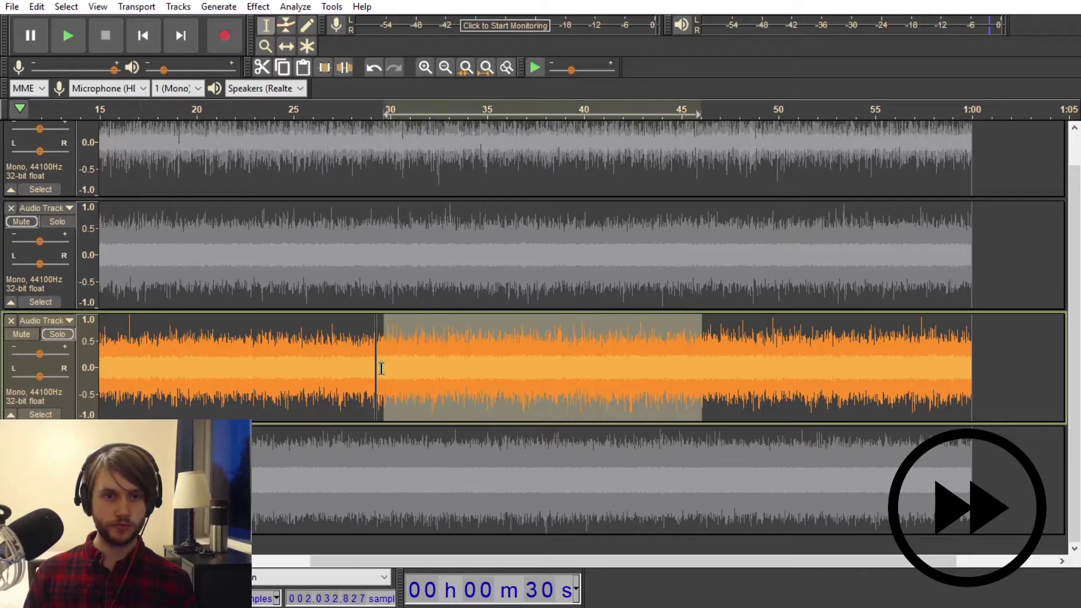
left_click(258, 6)
left_click(327, 429)
left_click(479, 323)
key("Delete")
left_click(654, 324)
type("-")
key("Return")
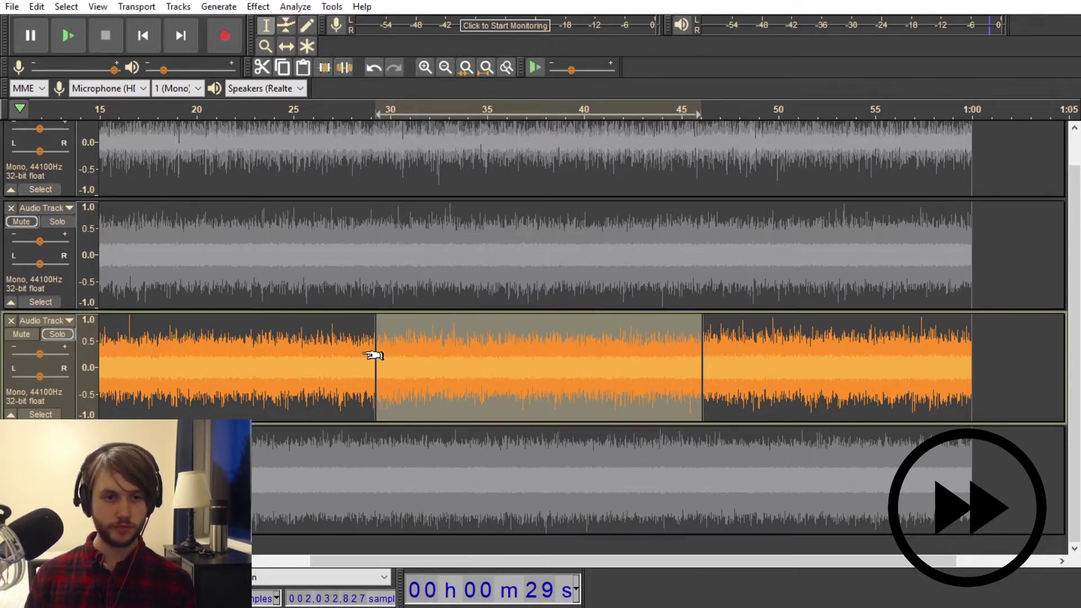
Repair the third track's waveform across the seam near 29.26 seconds and play the area to check it
key("ctrl+1")
left_click(258, 6)
key("Escape")
left_click_drag(322, 372, 356, 371)
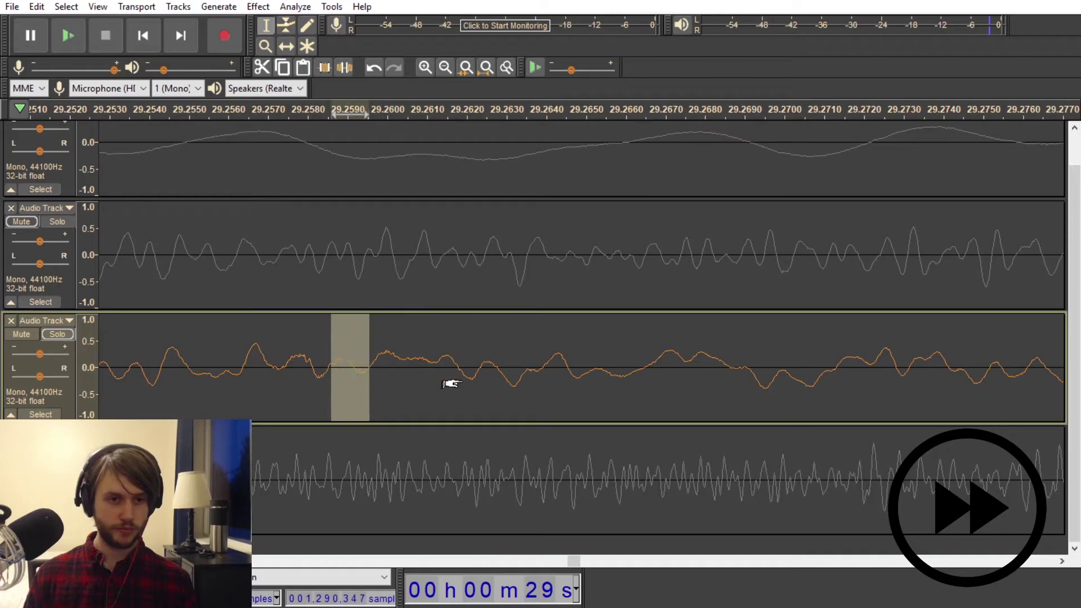
scroll(372, 372, "down", 7, "ctrl")
scroll(440, 366, "up", 8, "ctrl")
scroll(503, 366, "down", 5, "ctrl")
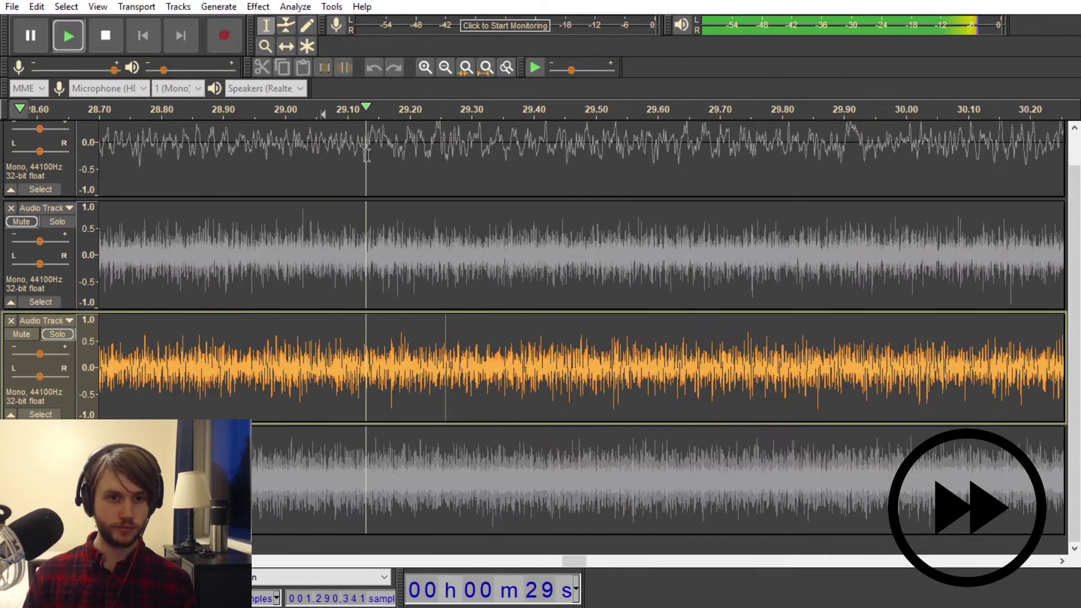
scroll(504, 366, "up", 1)
scroll(506, 439, "up", 6, "ctrl")
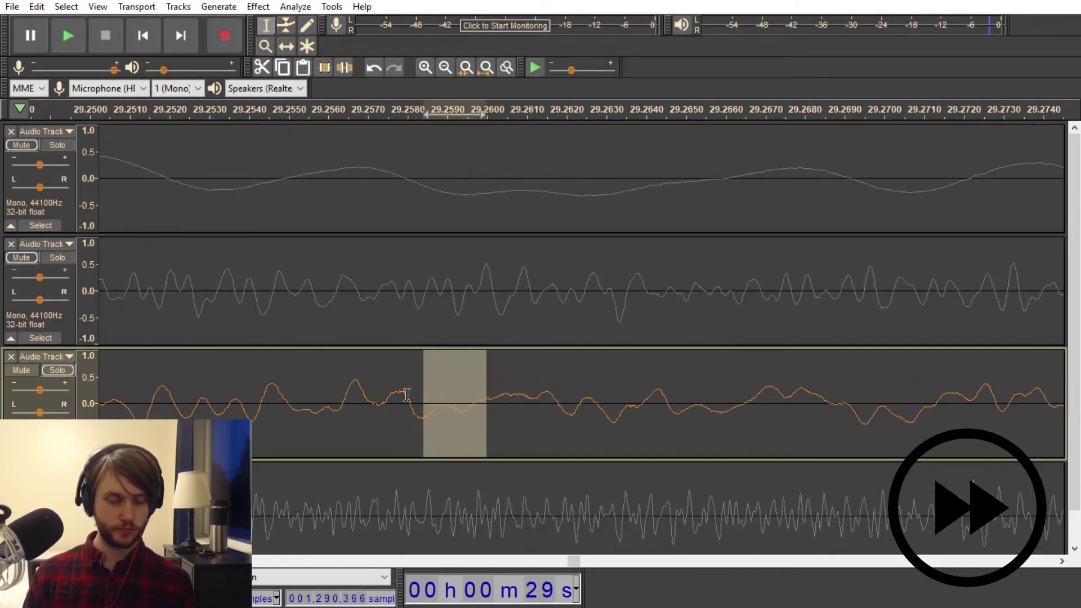
Apply Sliding Stretch to the third track from about 46.1 seconds to its end with initial pitch shift -0.5 and final pitch shift 0 semitones
scroll(562, 410, "down", 12, "ctrl")
key("ctrl+z")
left_click(258, 6)
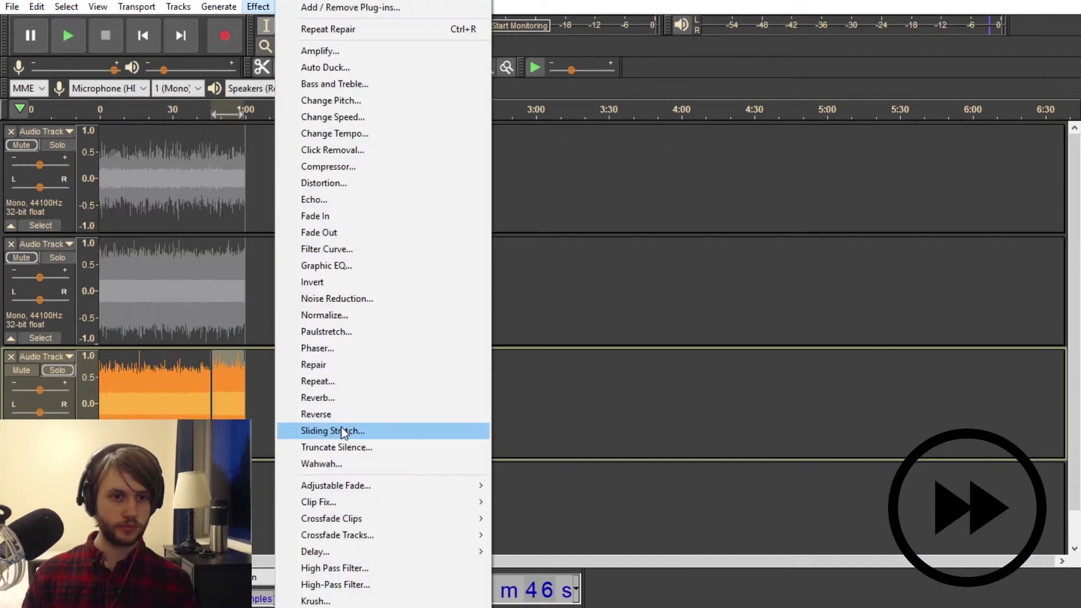
left_click(314, 430)
left_click(588, 387)
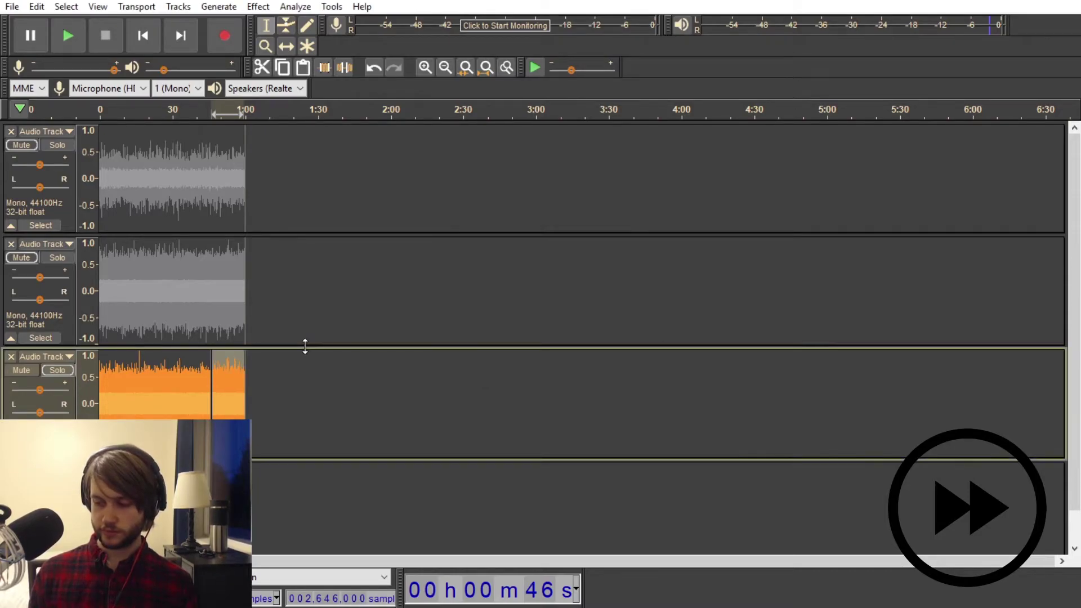
Repair the third track's waveform across the seam near 46.1 seconds and play from about 43 seconds to check it
scroll(231, 388, "up", 10)
left_click(258, 6)
key("Escape")
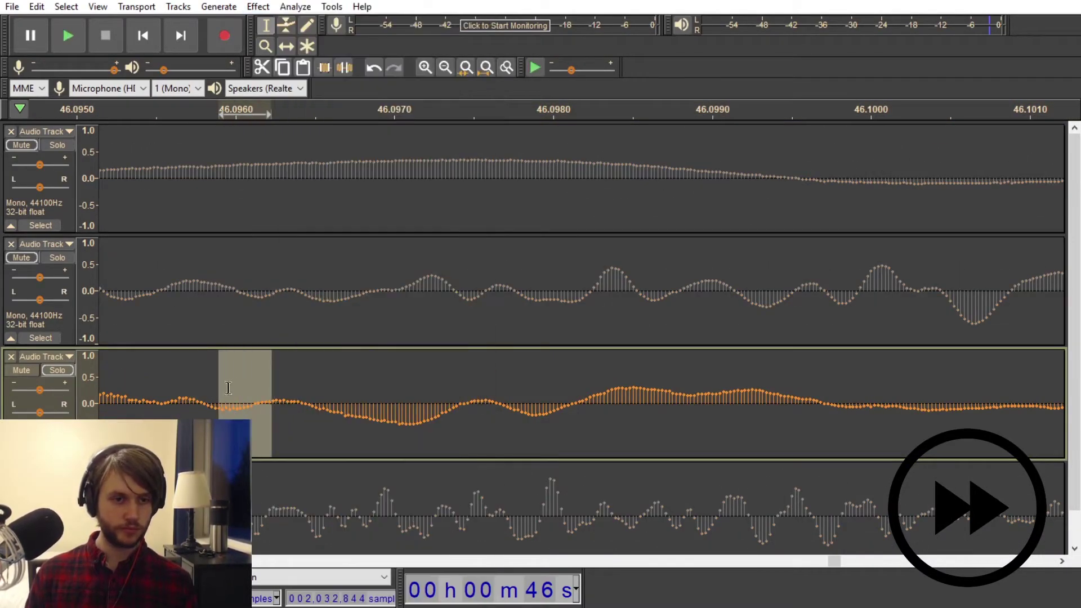
scroll(214, 361, "down", 8)
left_click(171, 107)
scroll(186, 383, "up", 10)
scroll(185, 383, "down", 10)
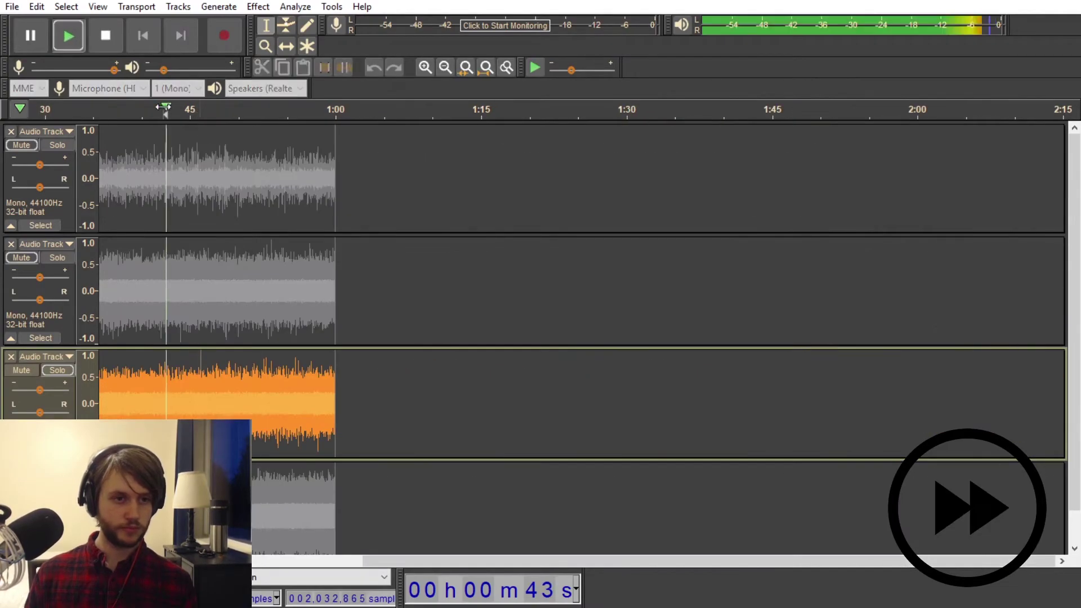
key("space")
Solo the fourth track and apply Sliding Stretch to its first 30 seconds with an initial pitch shift of 0 semitones
scroll(287, 204, "down", 3)
scroll(287, 338, "up", 1)
left_click(258, 6)
key("Escape")
left_click_drag(390, 456, 100, 456)
left_click(257, 6)
left_click(362, 432)
double_click(486, 323)
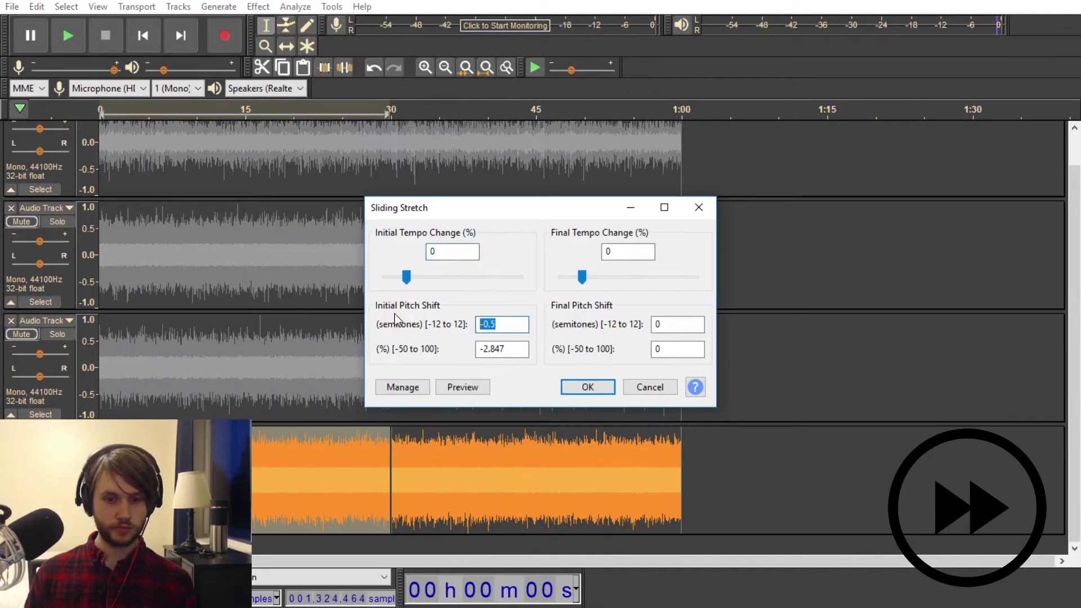
key("BackSpace")
type("0")
key("Return")
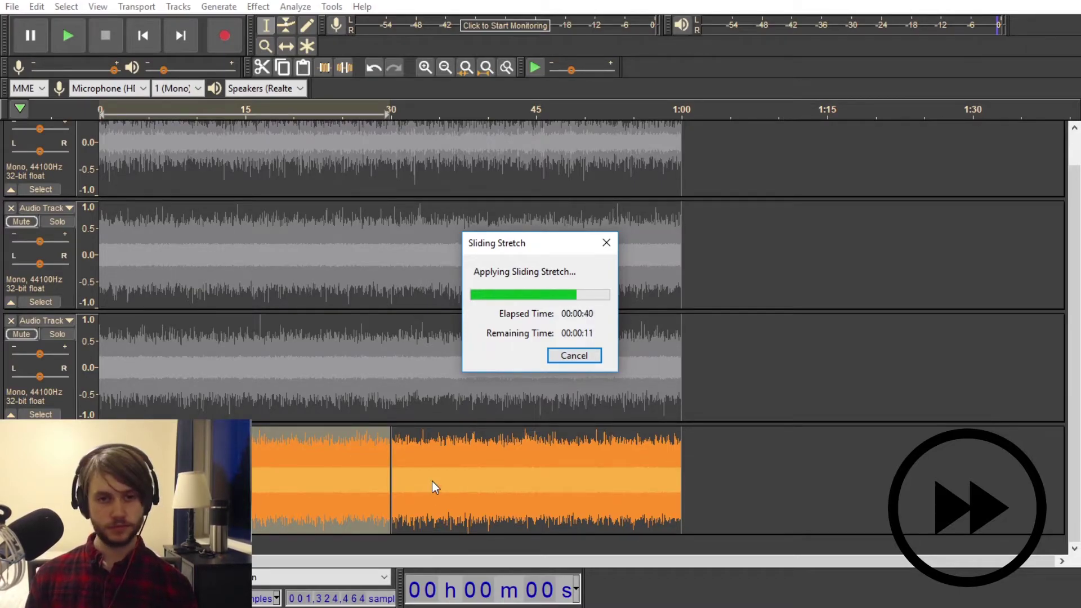
Apply Sliding Stretch to the fourth track from 30 seconds to its end and repair the seam near 30.03 seconds
double_click(481, 465)
left_click(581, 386)
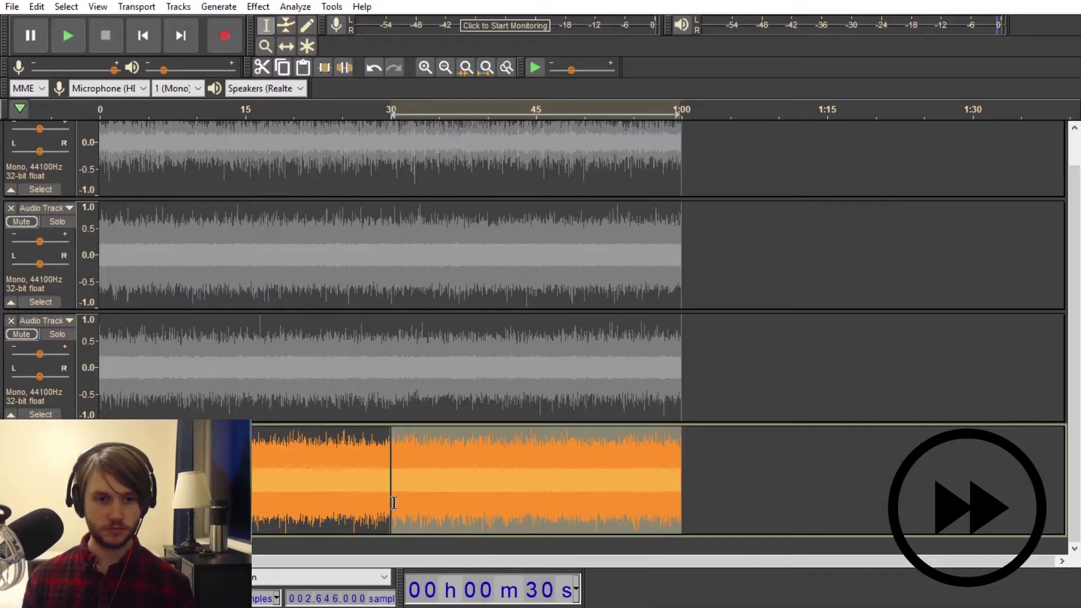
scroll(388, 478, "up", 10)
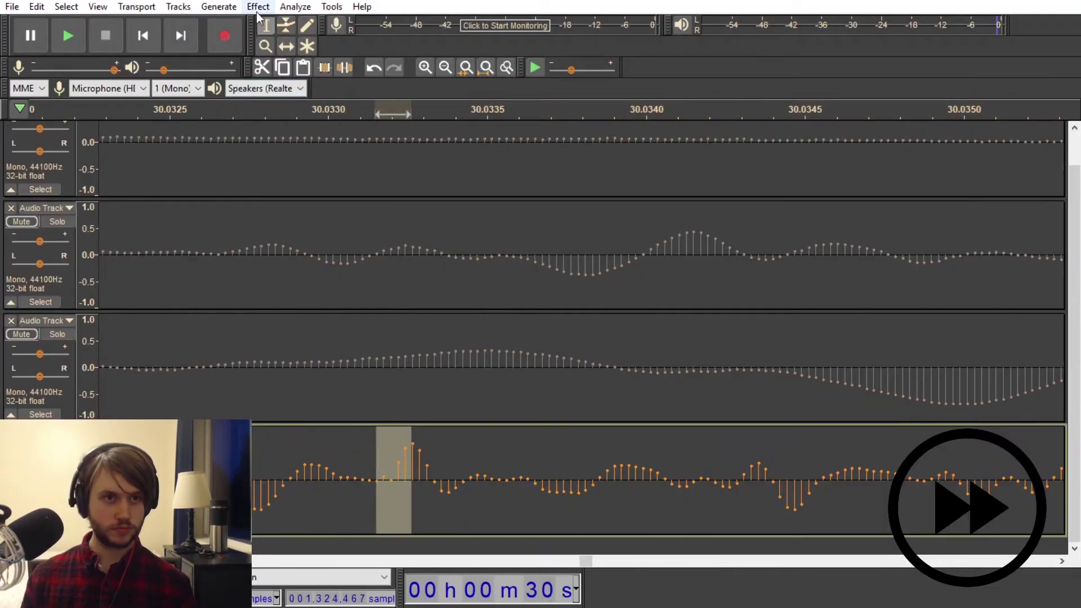
scroll(364, 478, "down", 10)
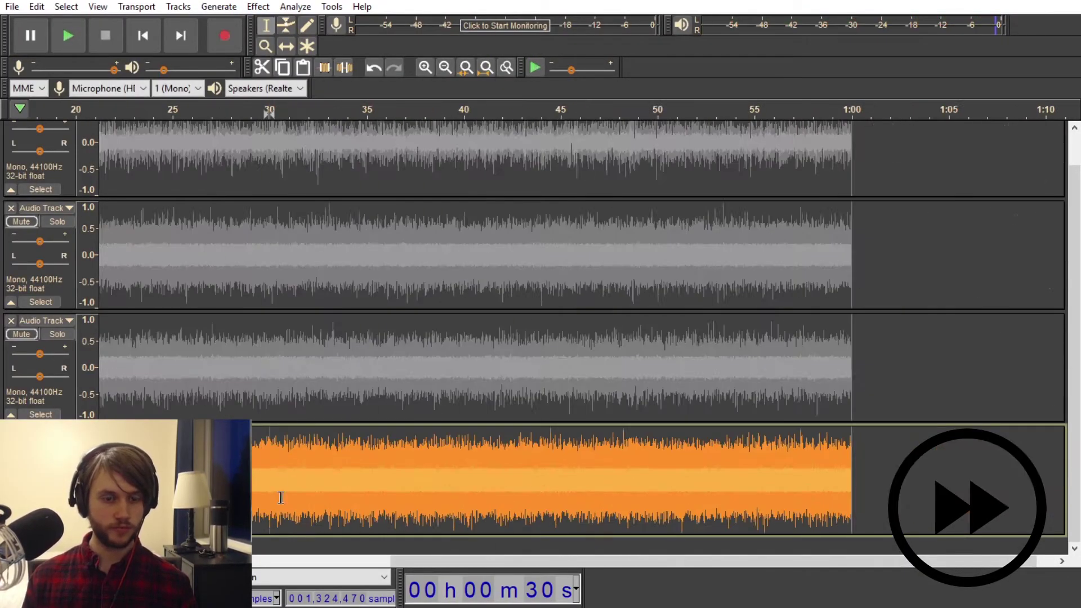
Select the fourth track's whole length and turn off its solo
double_click(399, 463)
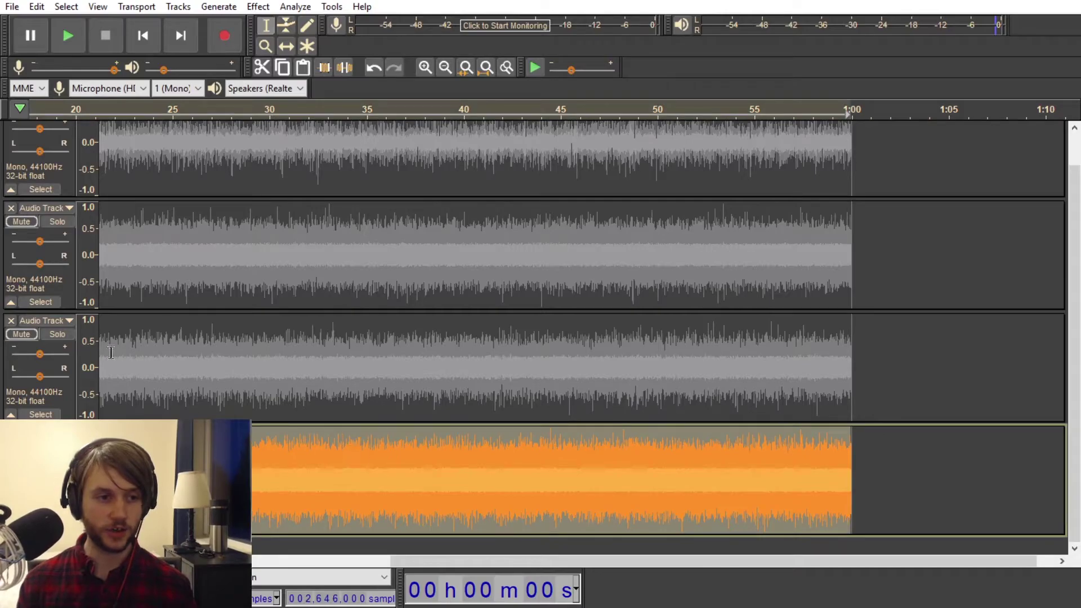
key("ctrl+a")
scroll(288, 481, "up", 1)
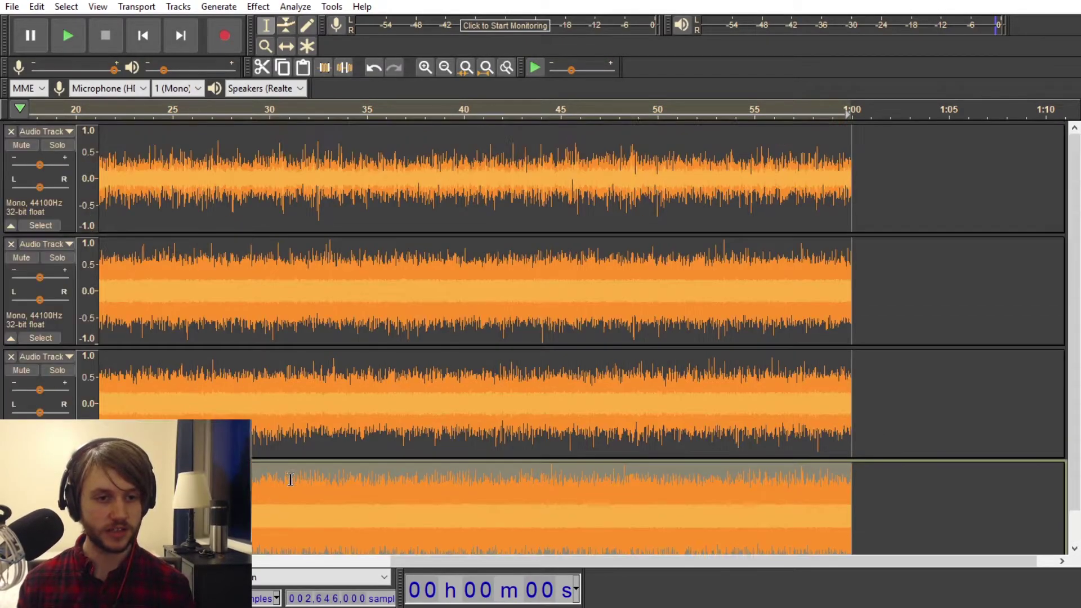
scroll(418, 379, "down", 1)
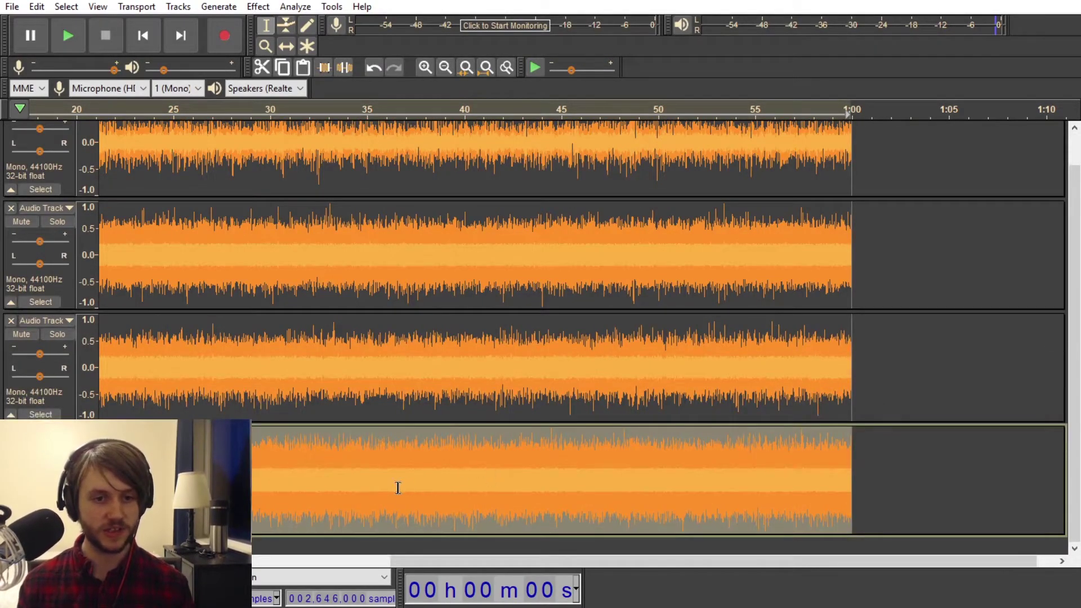
scroll(339, 399, "up", 1)
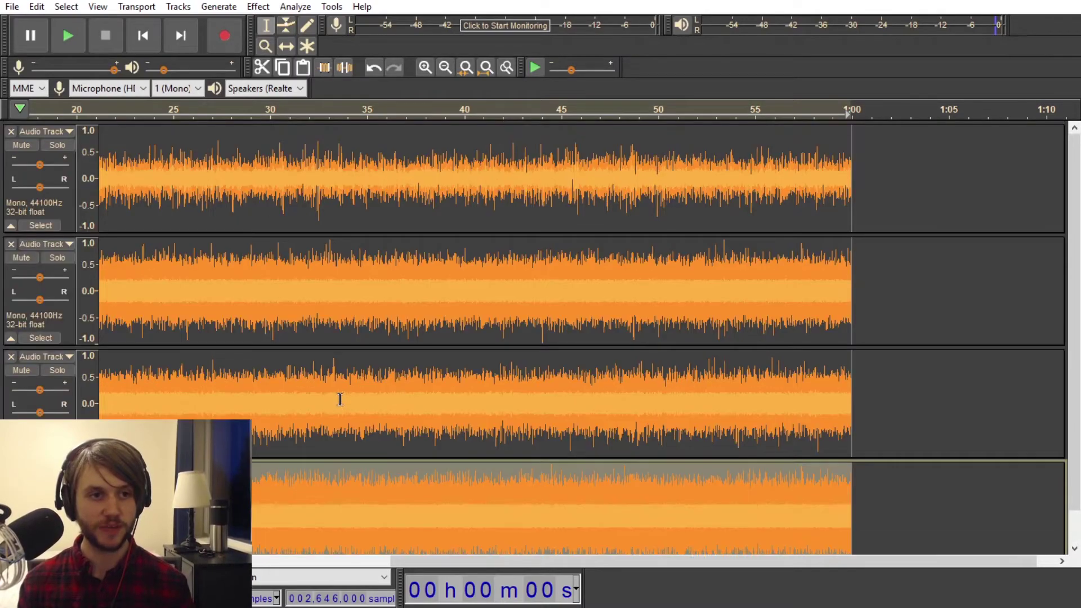
Solo the first track and shape its volume envelope from about 21 to 58 seconds, with deeper dips near 26, 41 and 53 seconds
left_click(58, 146)
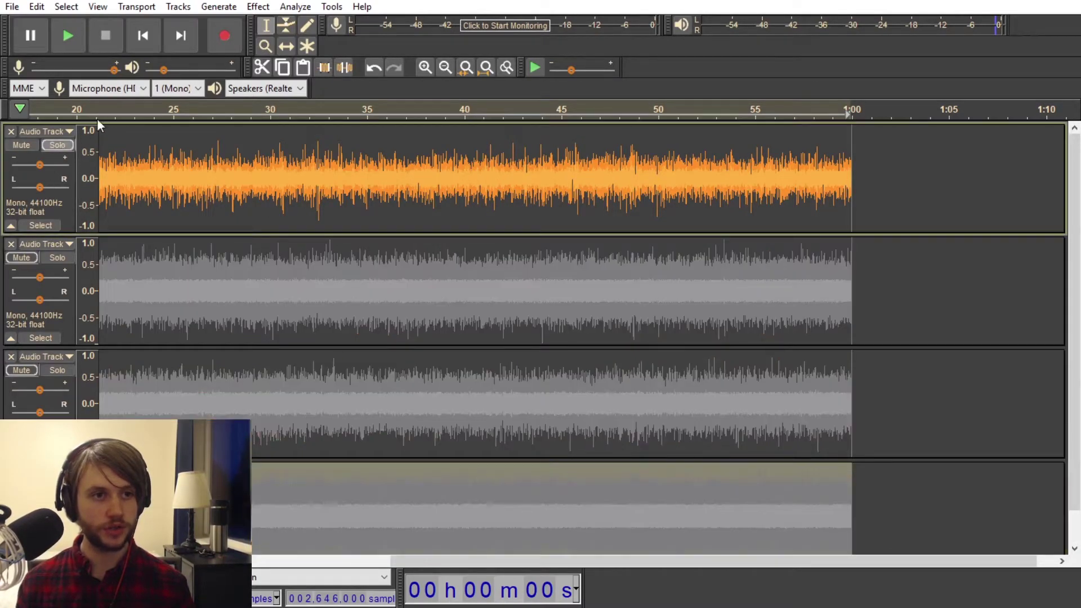
left_click(291, 27)
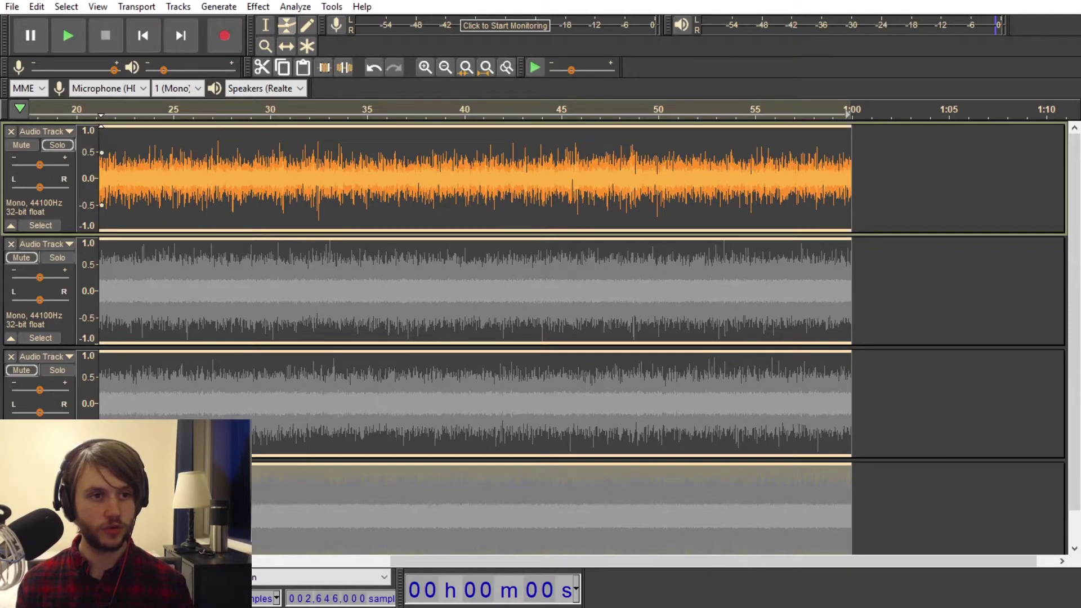
left_click_drag(159, 129, 174, 141)
left_click(161, 137)
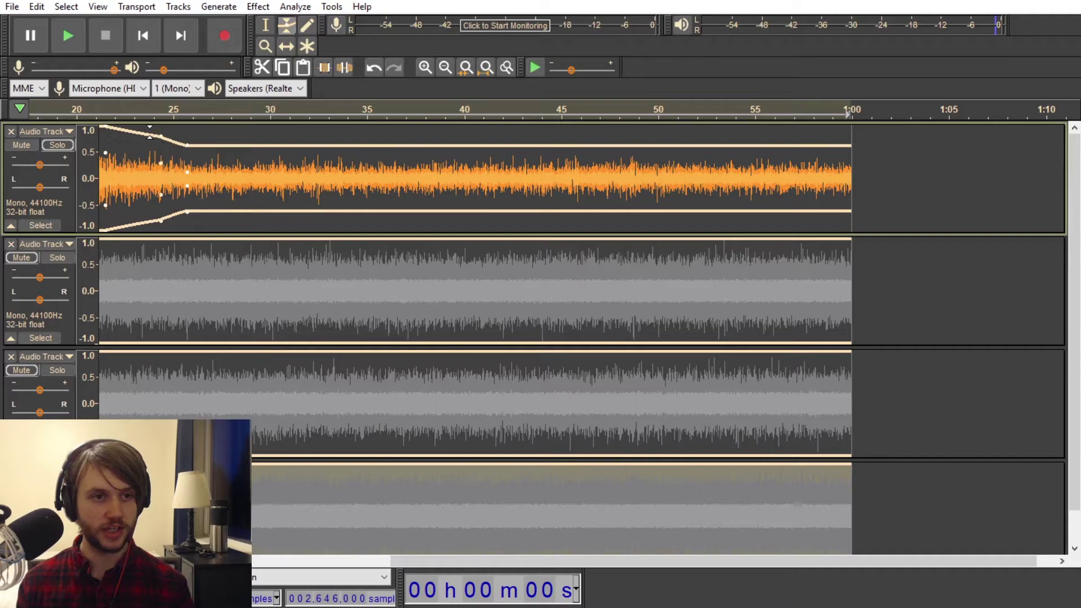
left_click_drag(193, 146, 527, 125)
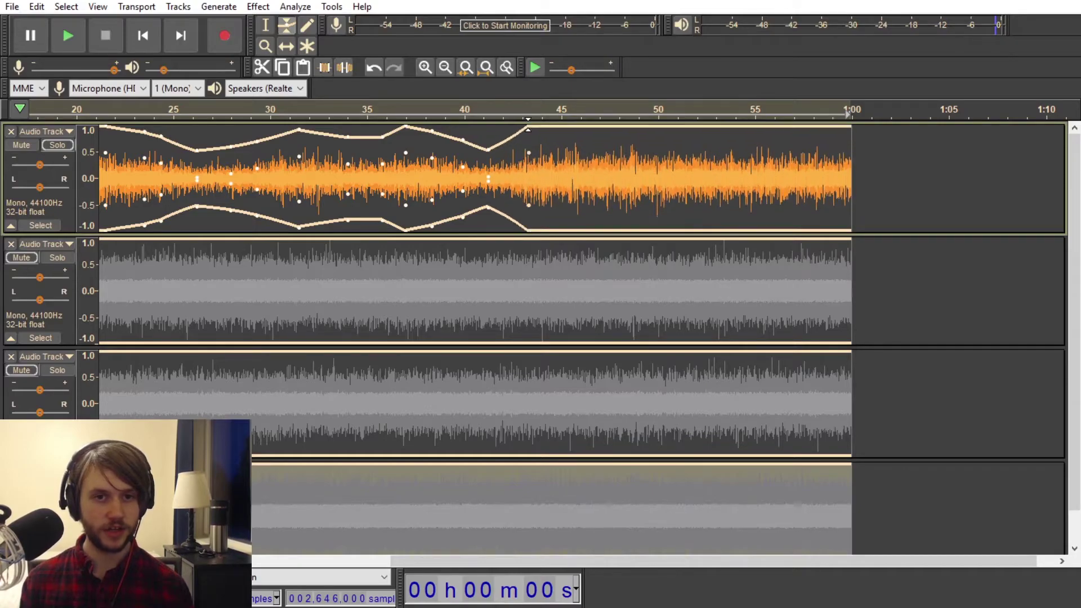
left_click_drag(592, 129, 713, 144)
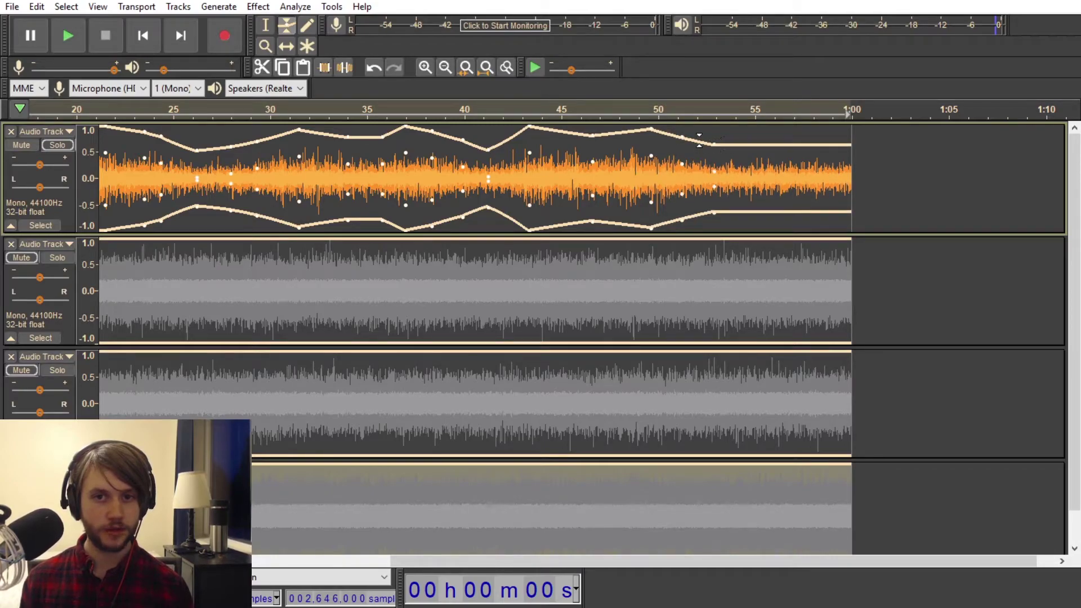
left_click_drag(770, 144, 818, 127)
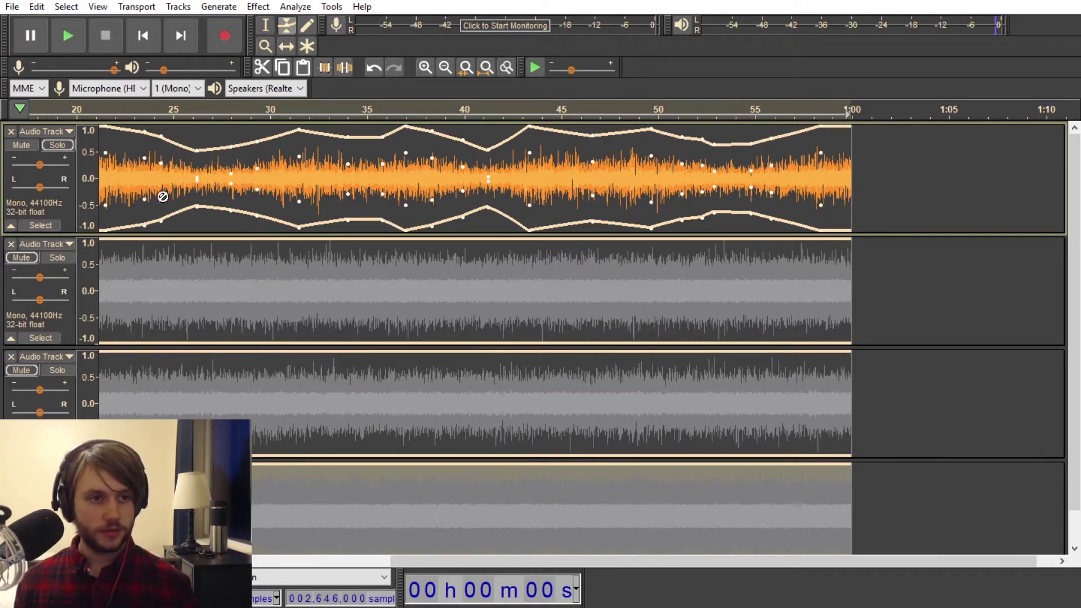
Extend the first track's volume envelope over its opening 21 seconds with a dip near 7 seconds, and play several passages to check it
key("space")
key("space")
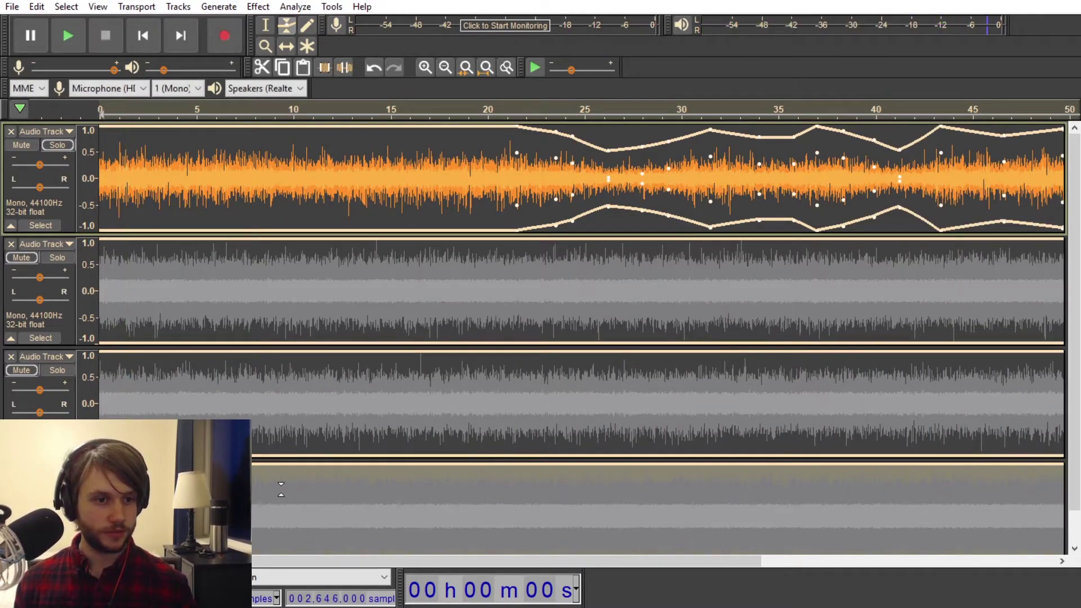
key("ctrl+3")
key("ctrl+3")
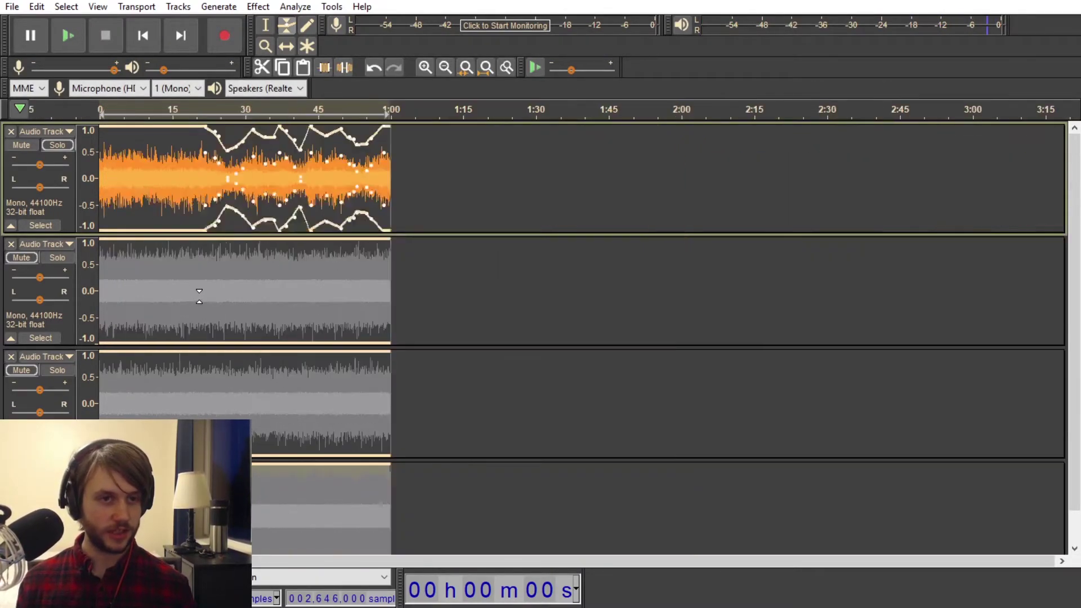
key("space")
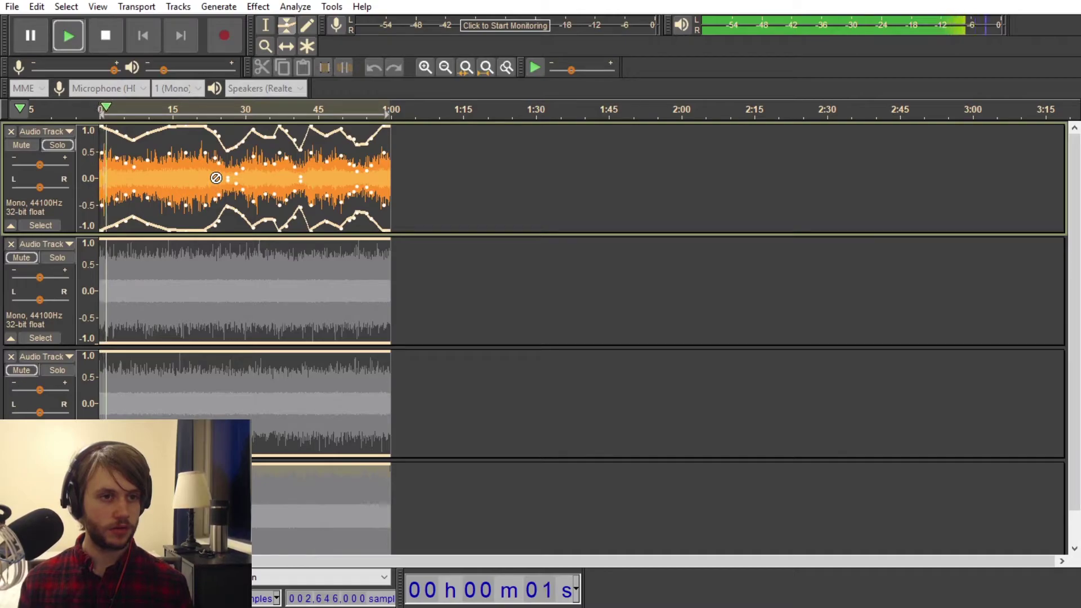
left_click(221, 110)
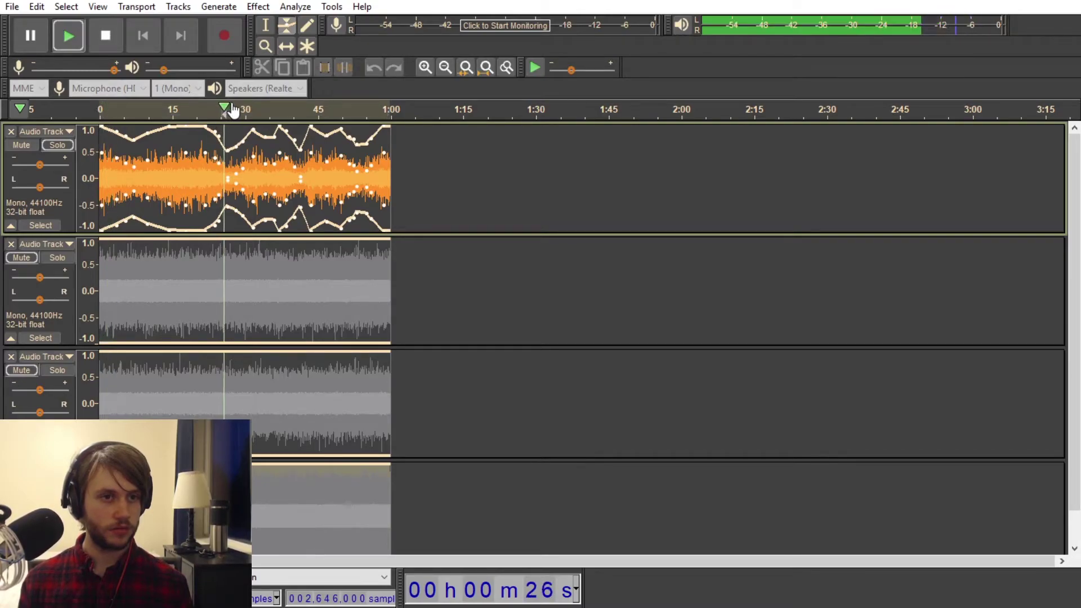
left_click(260, 110)
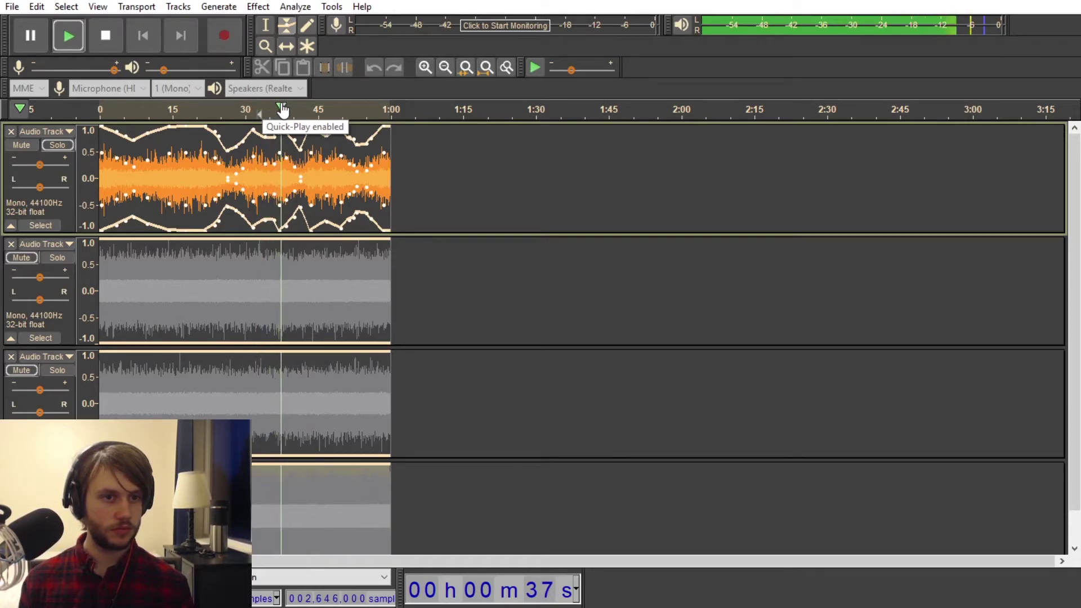
key("space")
Solo the second track and add envelope points at its start that lower the volume slightly from about 2 seconds onward
left_click(72, 262)
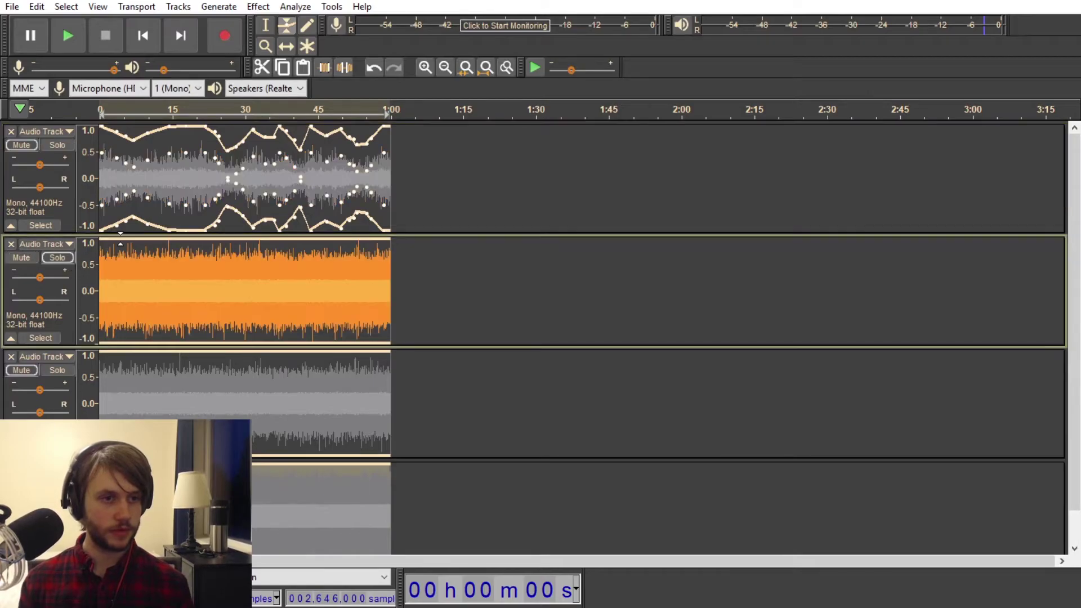
left_click(111, 264)
left_click(101, 235)
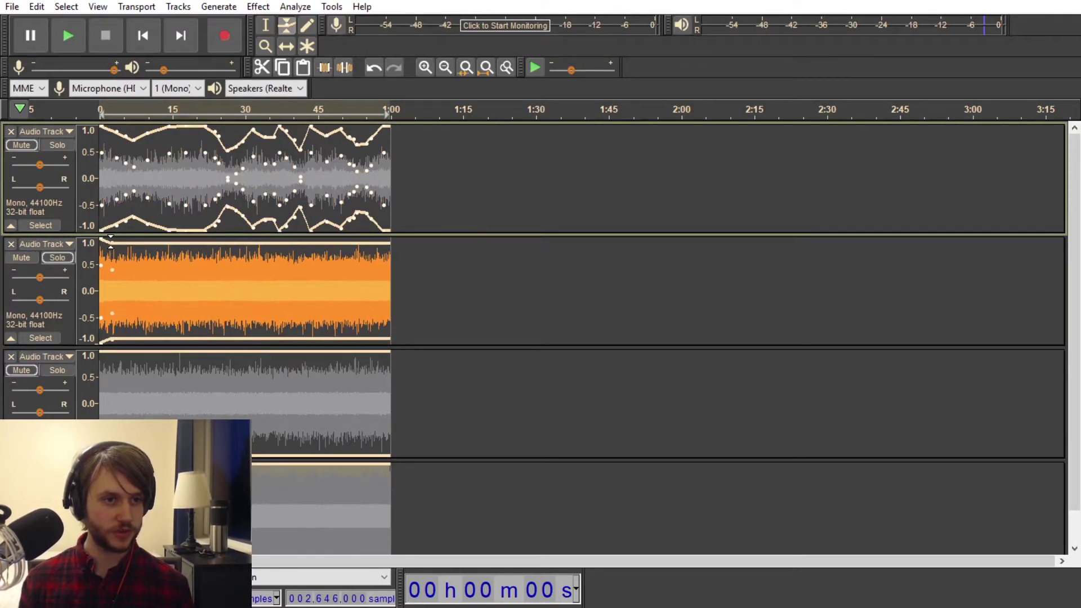
scroll(125, 248, "up", 2)
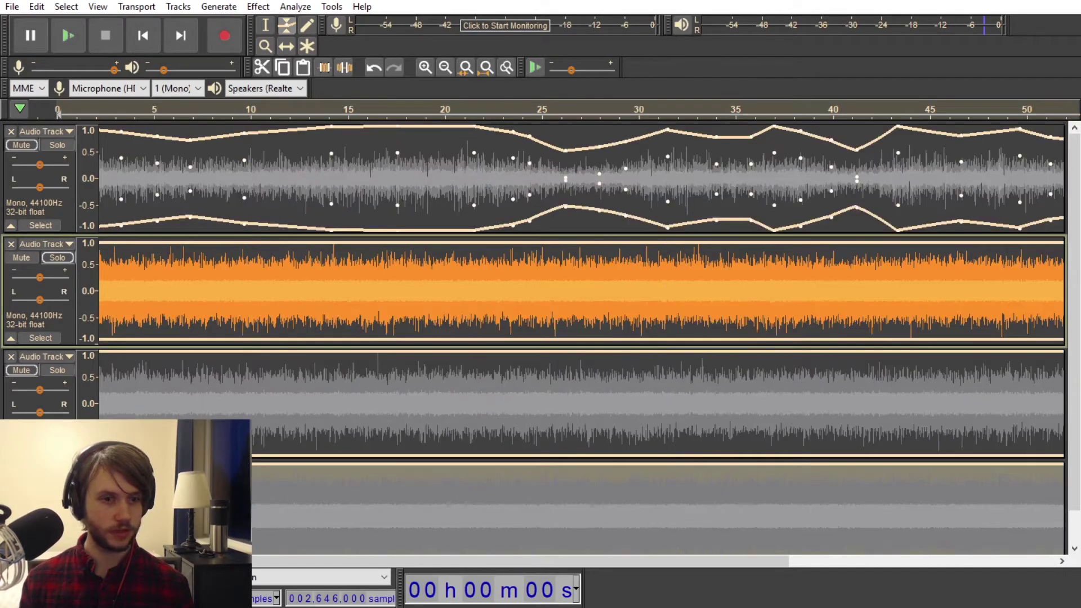
scroll(120, 292, "down", 1)
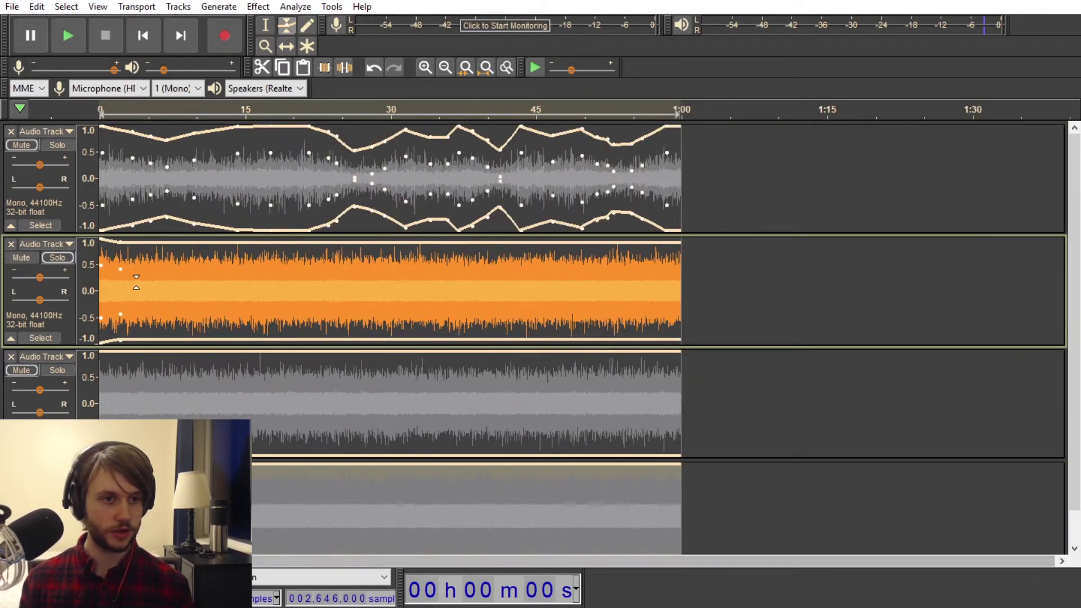
scroll(137, 262, "up", 1)
scroll(137, 261, "down", 1)
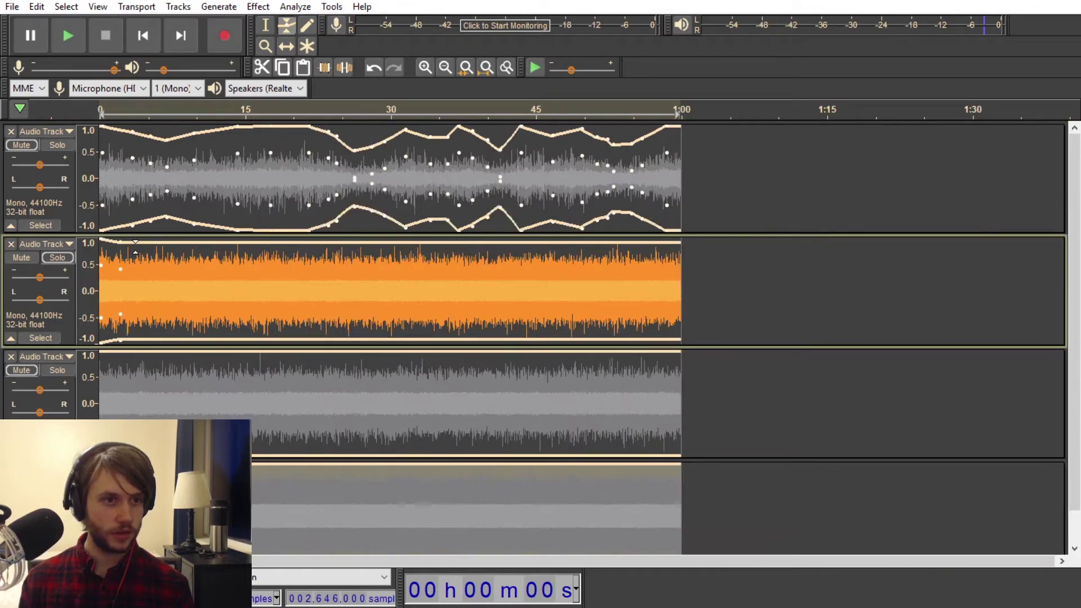
Shape the second track's volume envelope with gradual rises and falls up to 1:00, with deeper dips near 17, 29 and 42 seconds
left_click(132, 248)
left_click(155, 255)
left_click(175, 255)
left_click_drag(176, 250, 252, 237)
left_click_drag(155, 255, 433, 238)
left_click(409, 241)
left_click_drag(450, 239, 675, 238)
left_click(461, 247)
left_click(577, 246)
left_click(678, 237)
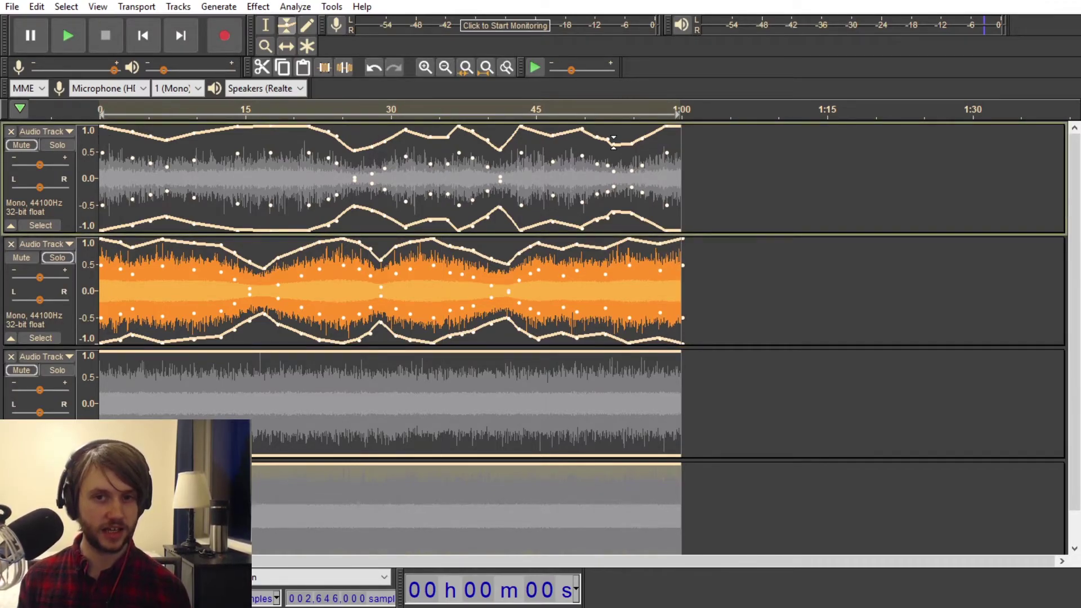
Shape the third track's volume envelope with dips near 8, 22, 37 and 48 seconds, and the soloed fourth track's with a dip near 25 seconds
mouse_move(104, 356)
left_mouse_down()
mouse_move(515, 349)
mouse_move(565, 378)
mouse_move(532, 358)
mouse_move(567, 371)
mouse_move(647, 345)
left_mouse_up()
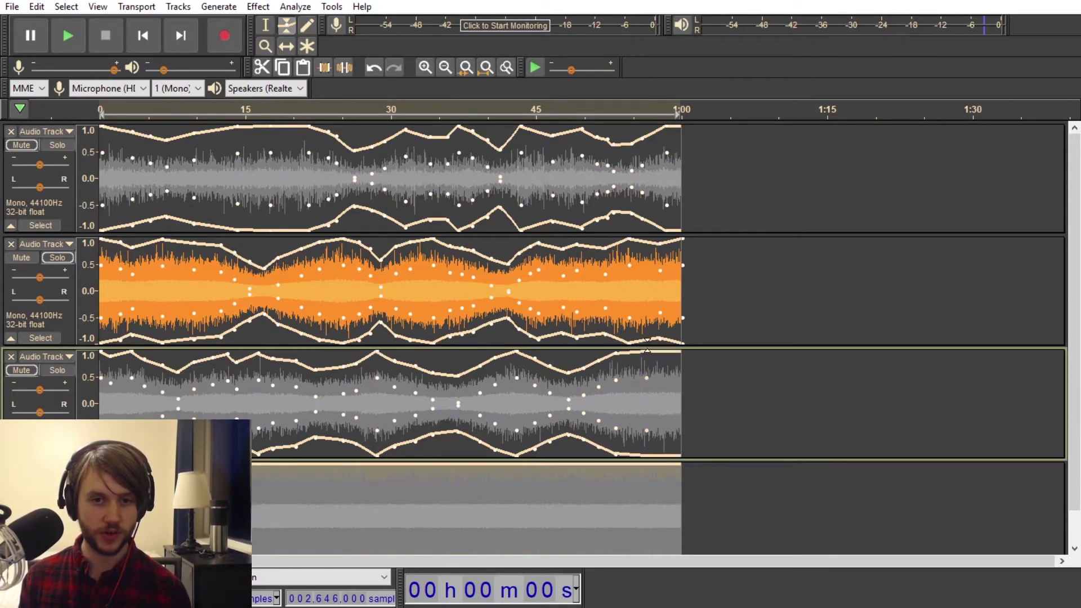
left_click(57, 482)
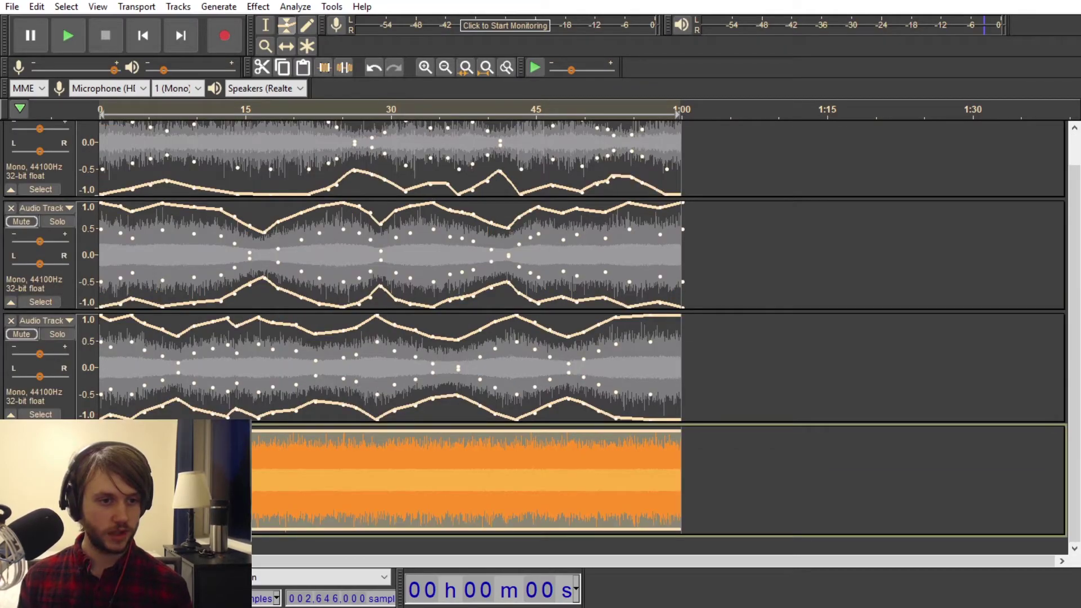
left_click_drag(169, 430, 324, 457)
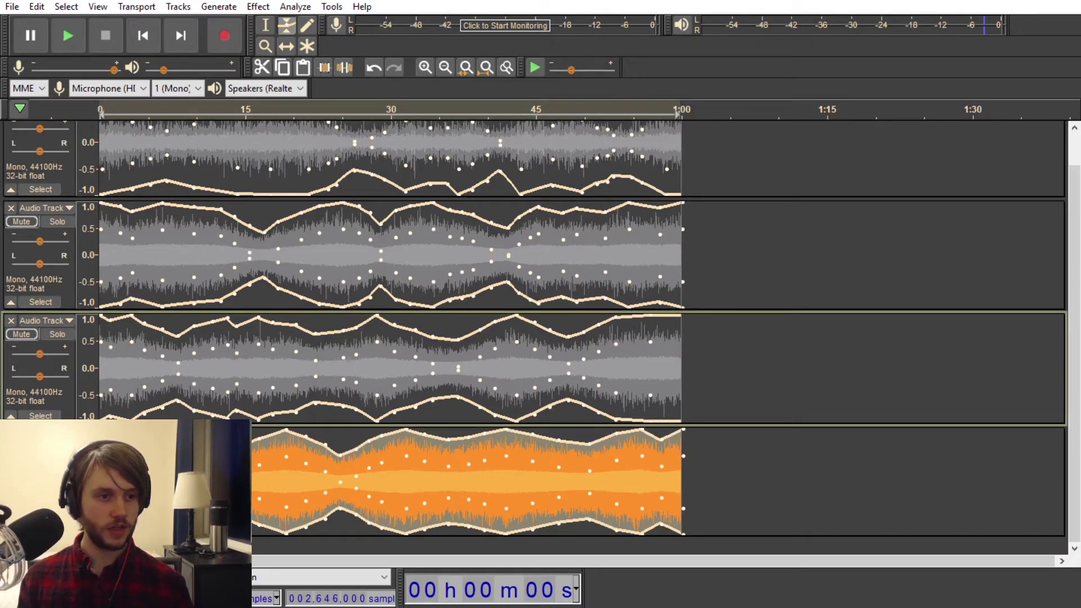
Select all the tracks with the Selection tool active and apply the Normalize effect to them
key("ctrl+a")
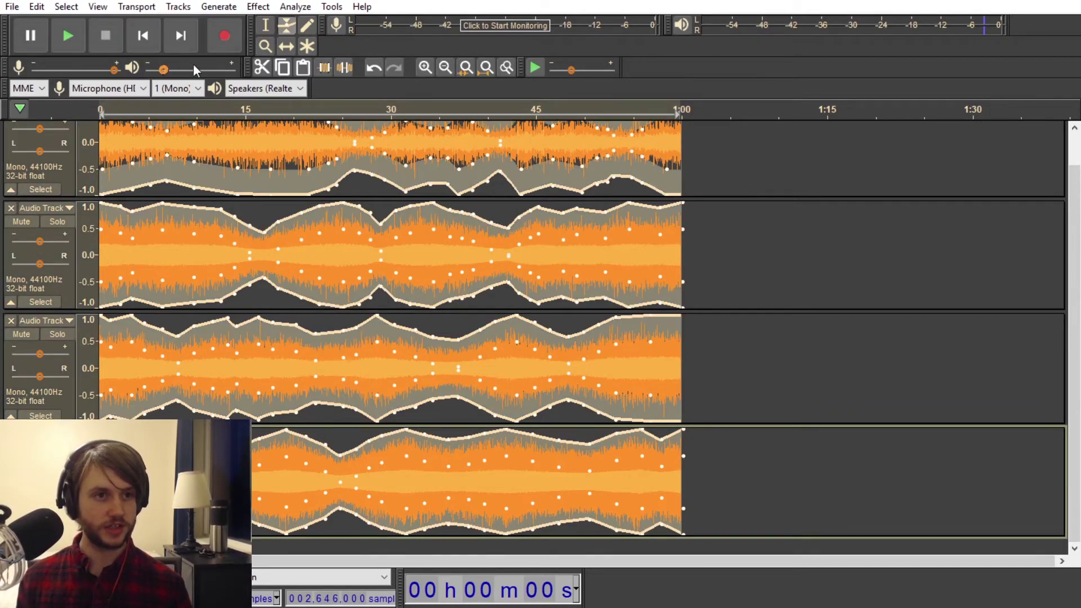
left_click(265, 25)
left_click(258, 6)
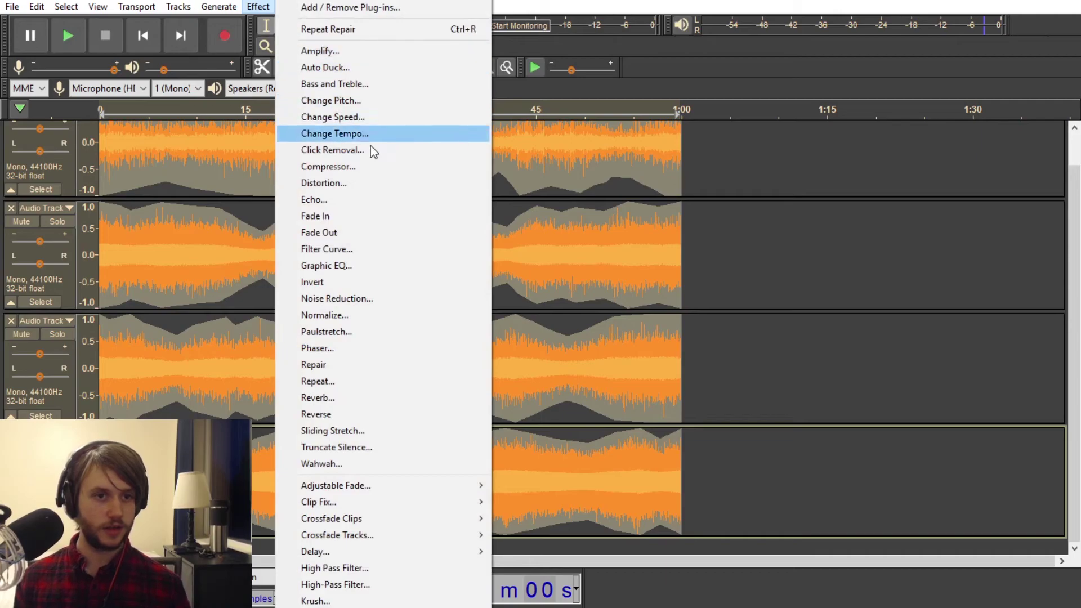
left_click(359, 315)
left_click(568, 348)
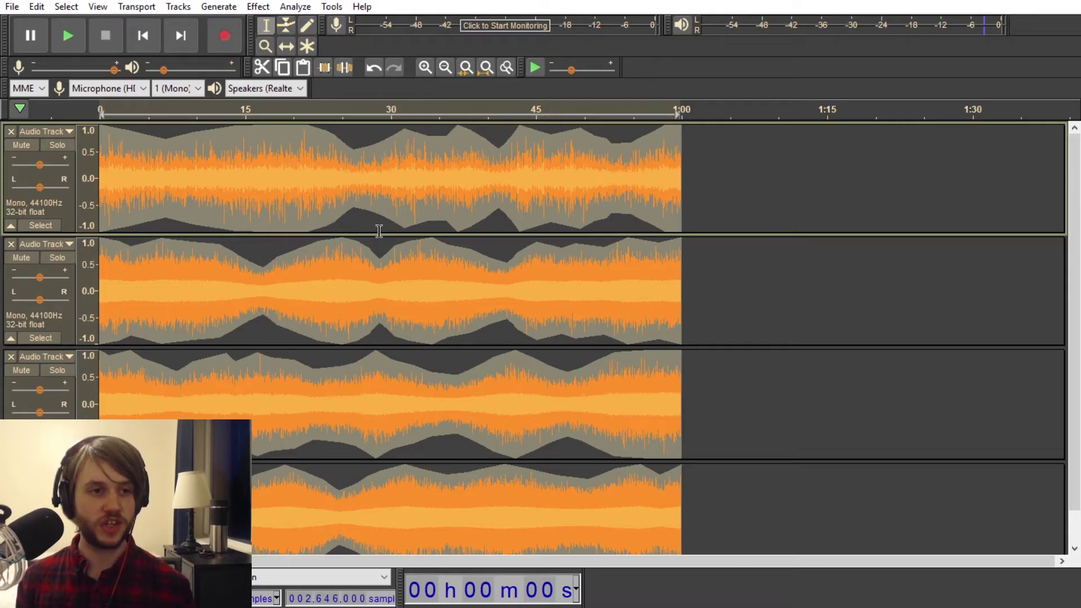
Lower the tracks' gain to about -16 dB each, and play the mix from the start to check the level
key("space")
key("space")
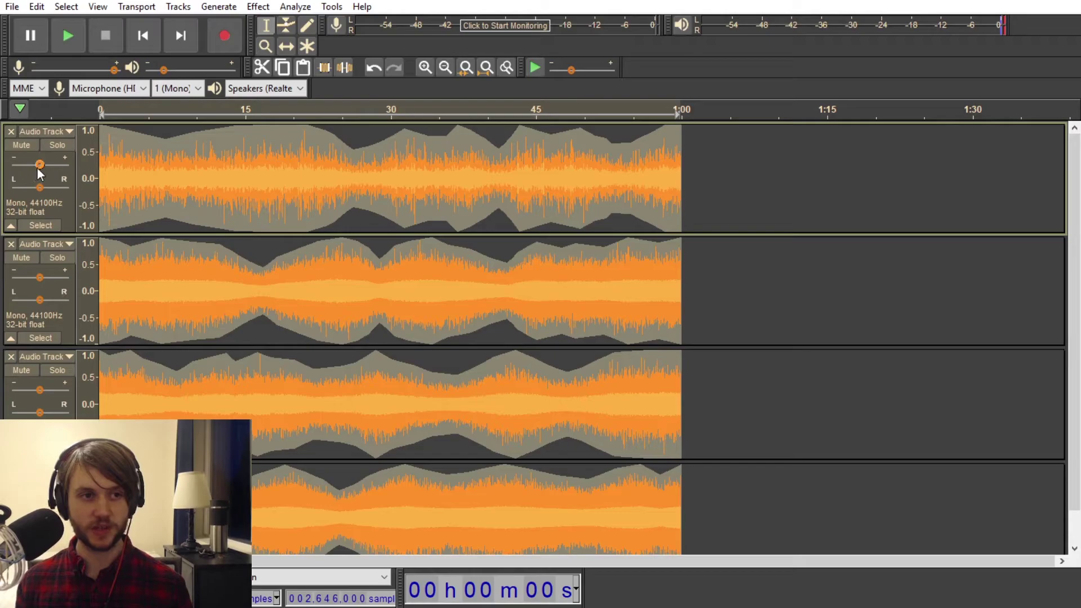
left_click_drag(39, 167, 13, 176)
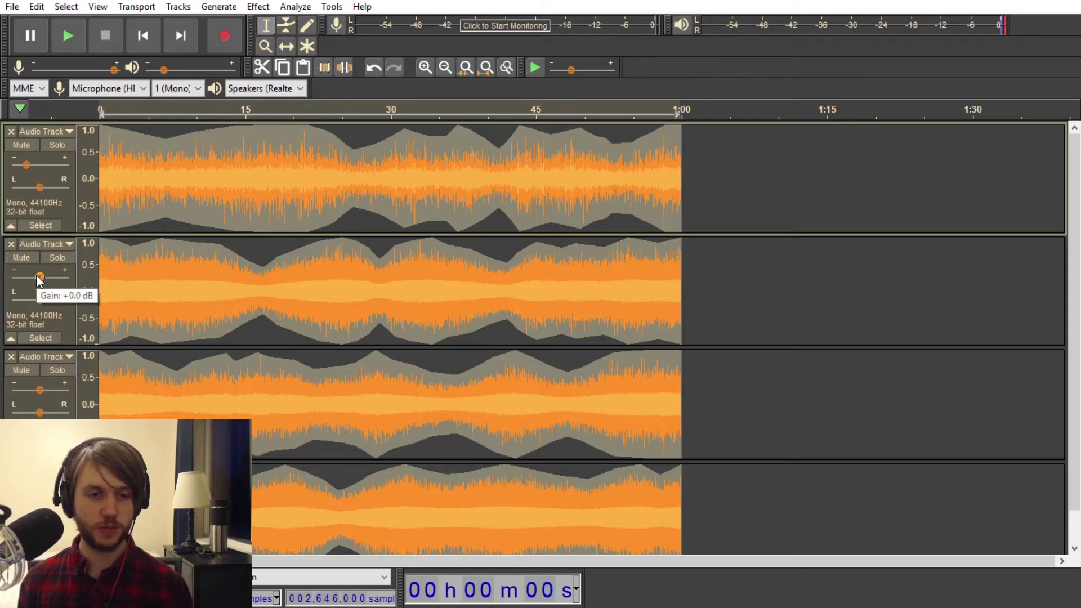
left_click_drag(39, 278, 13, 289)
left_click_drag(31, 398, 14, 408)
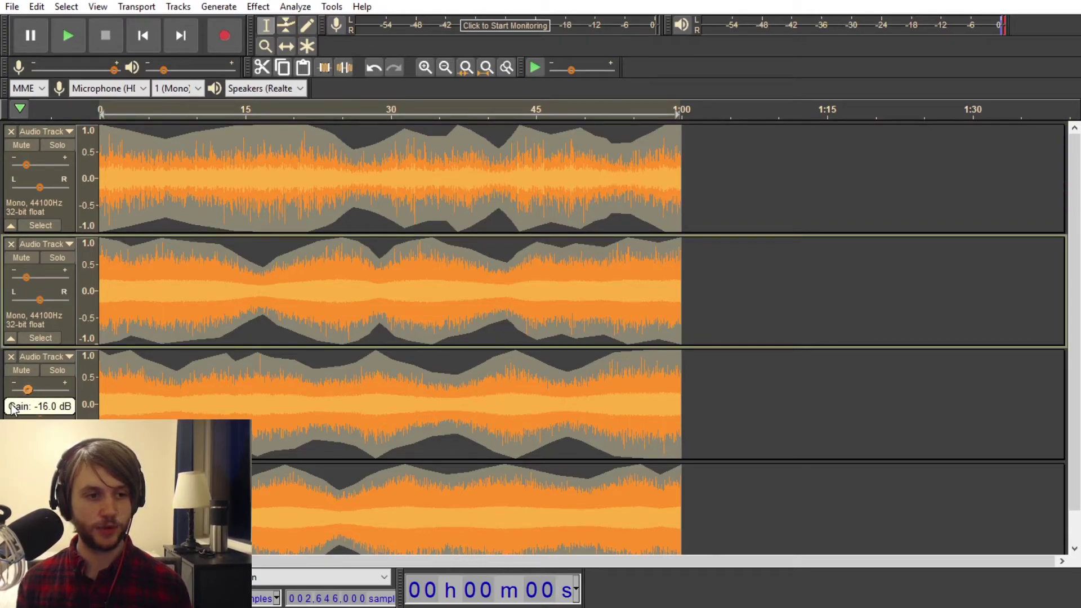
scroll(34, 413, "down", 1)
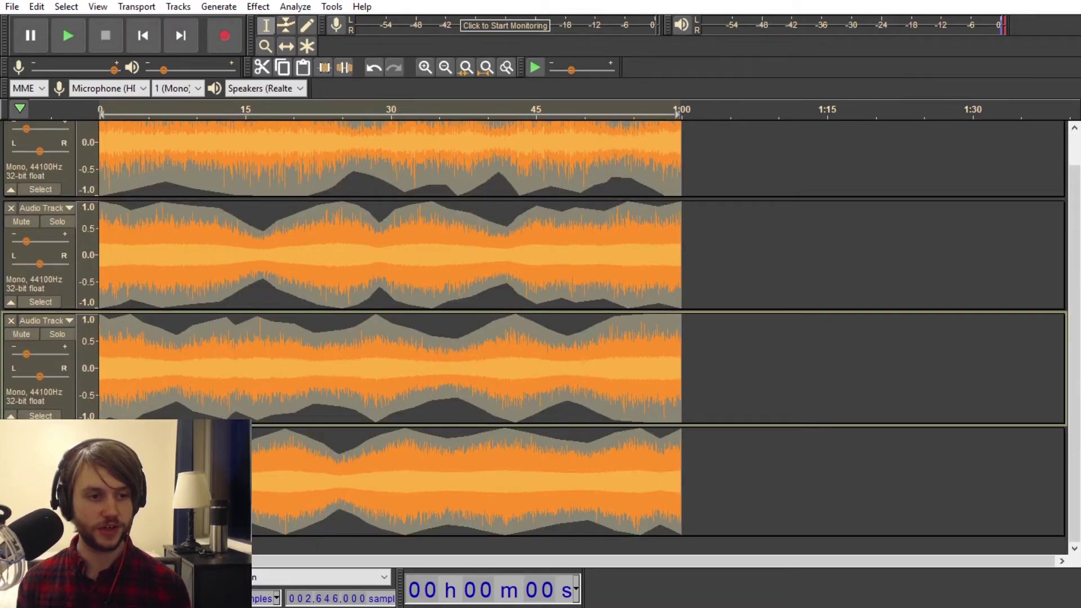
key("Down")
key("space")
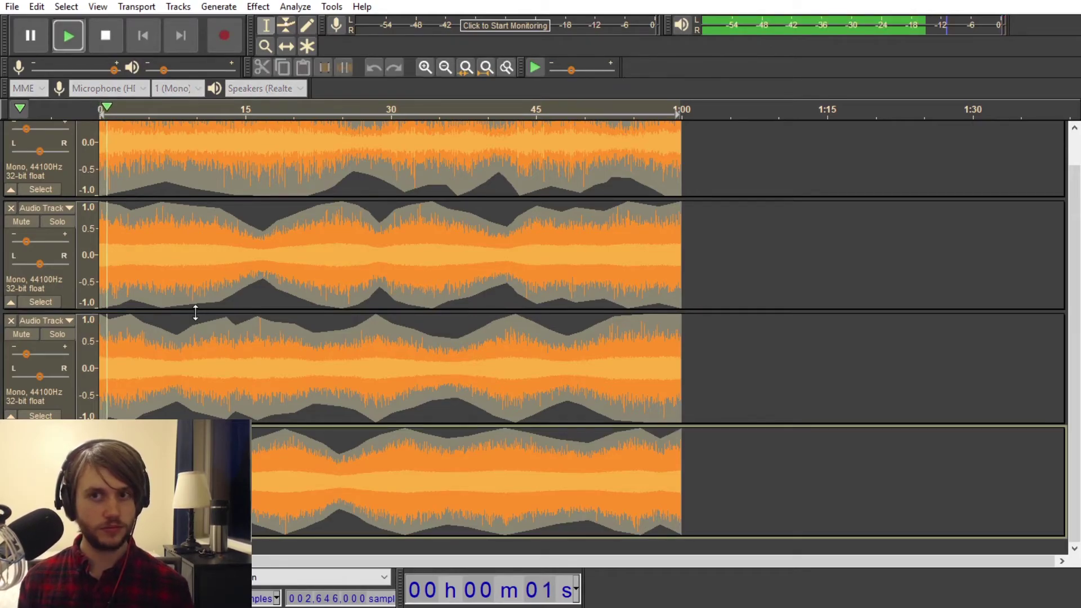
scroll(174, 315, "up", 1)
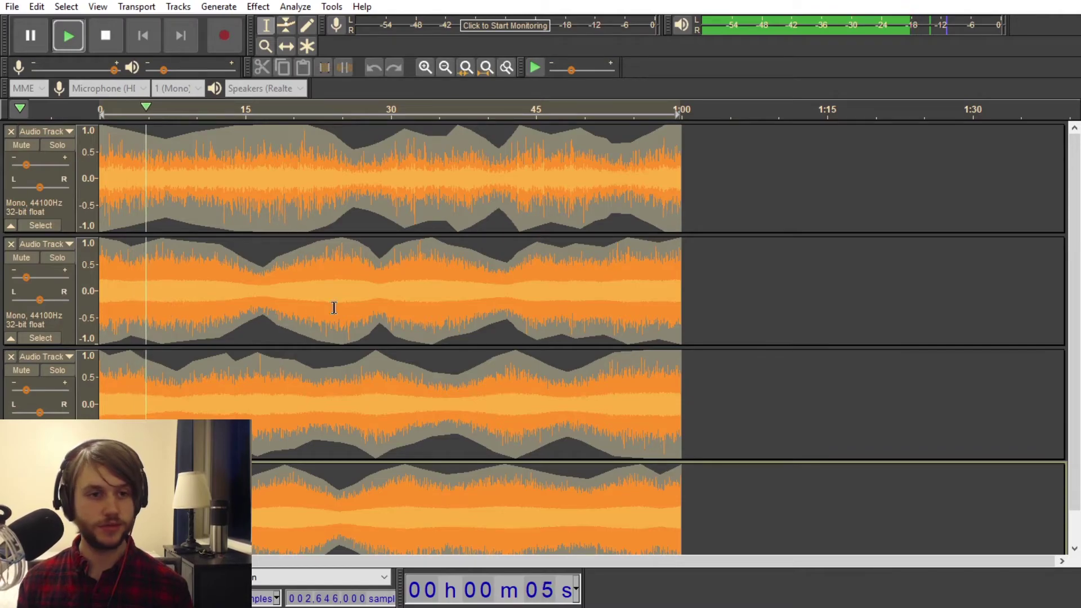
key("space")
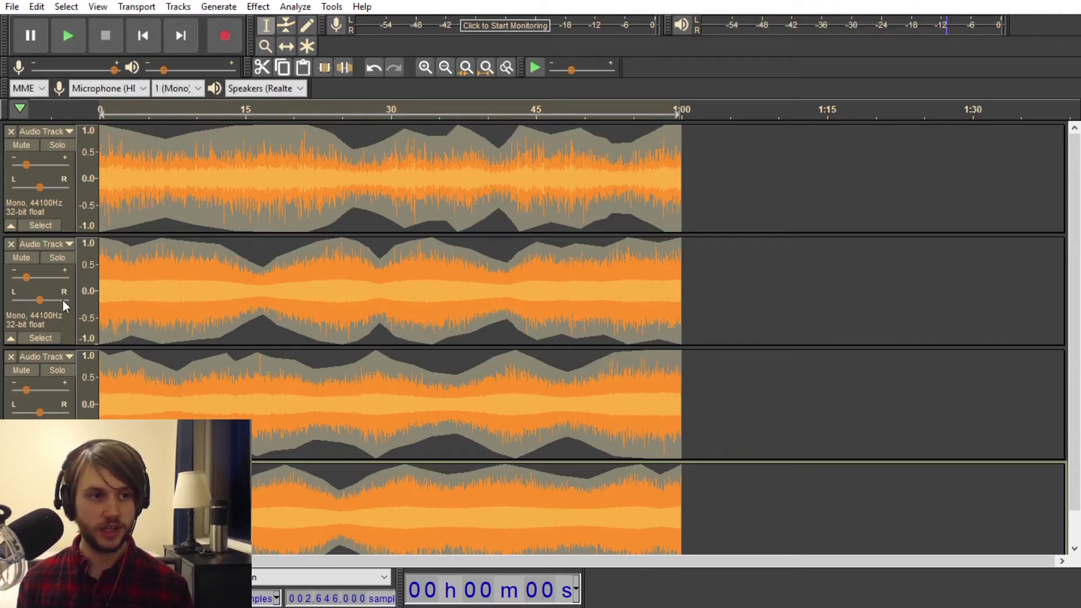
Raise the gain of the first and third tracks to about -5 dB and play the opening of the mix to judge the balance
mouse_move(31, 278)
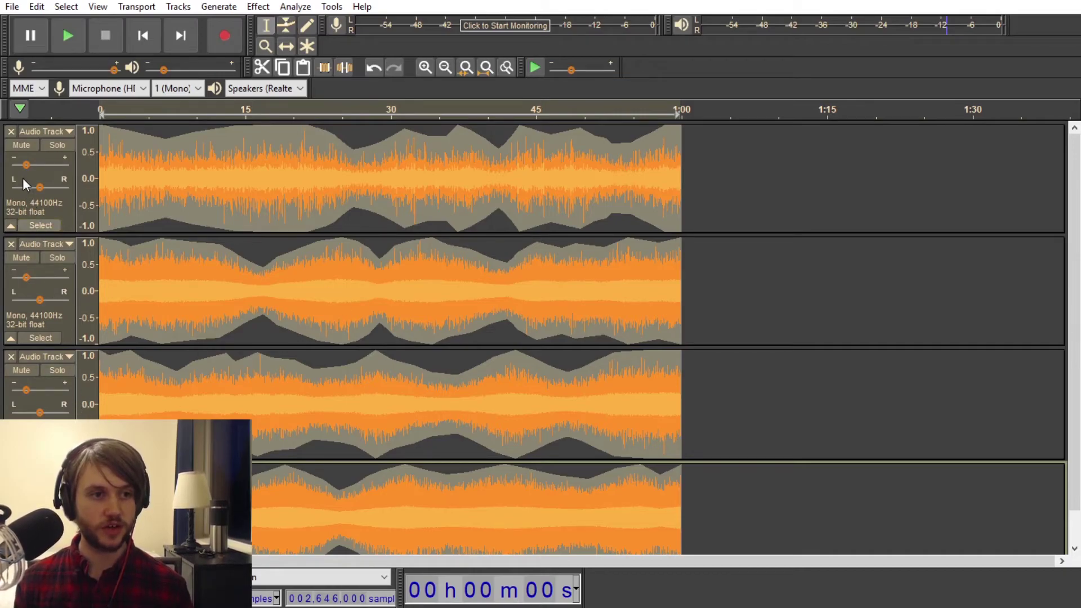
left_click_drag(25, 164, 46, 155)
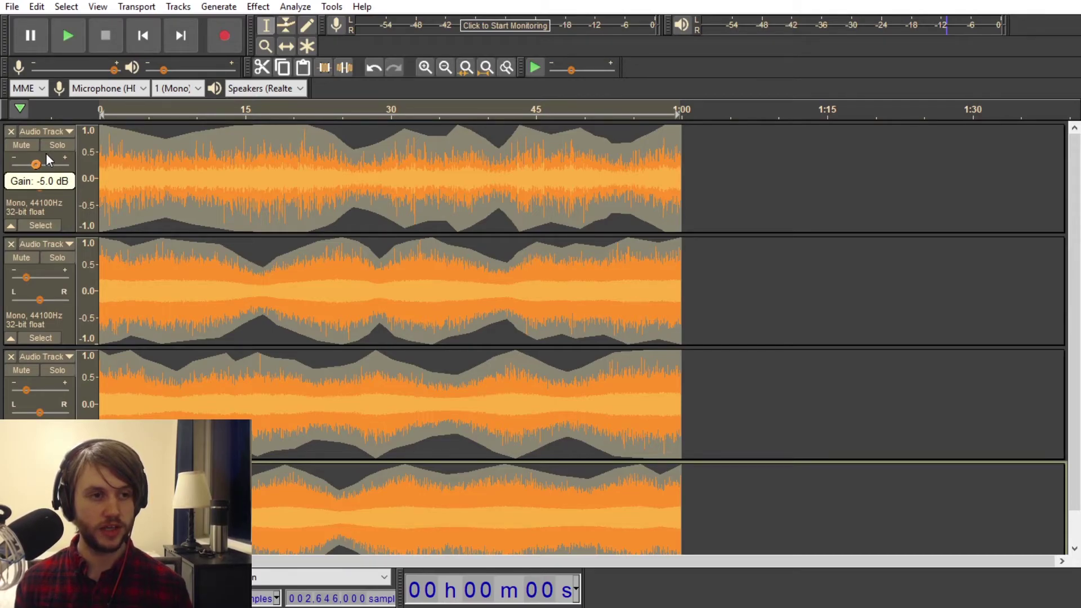
left_click_drag(46, 156, 48, 153)
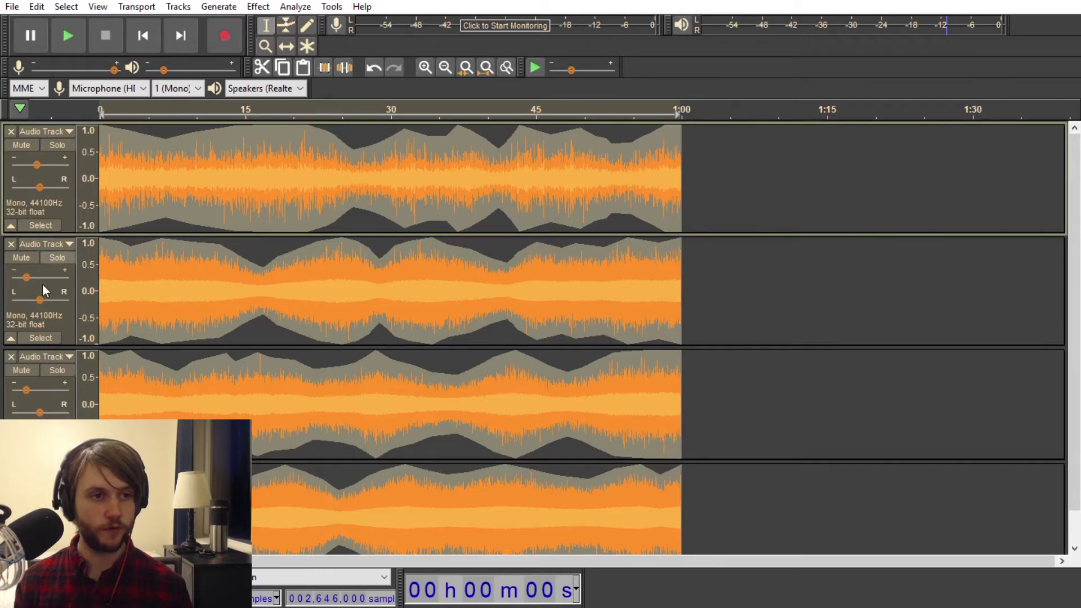
left_click_drag(24, 393, 45, 380)
key("space")
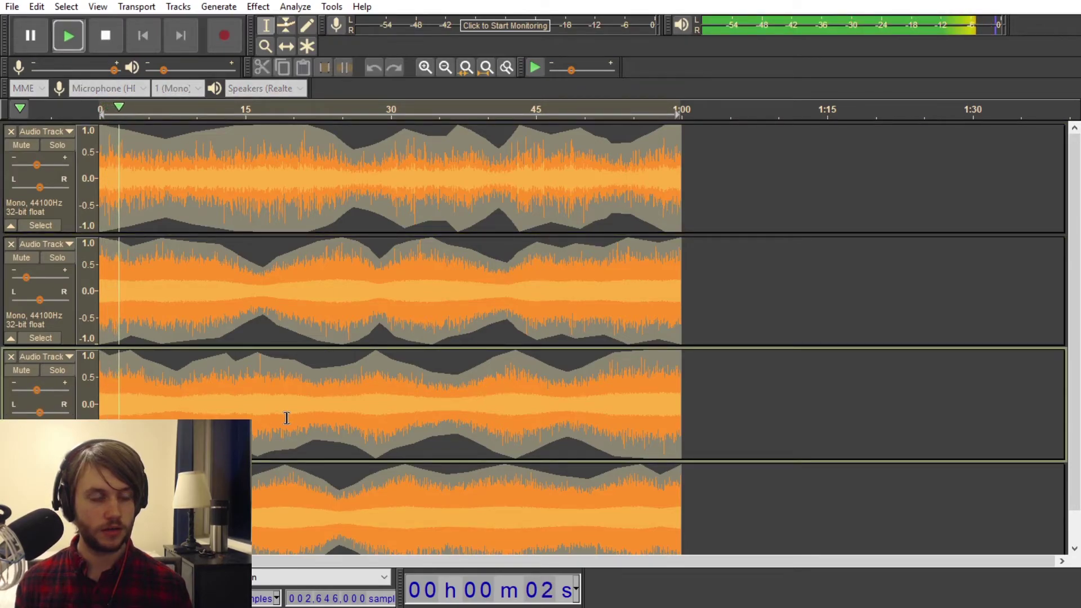
scroll(240, 383, "down", 1)
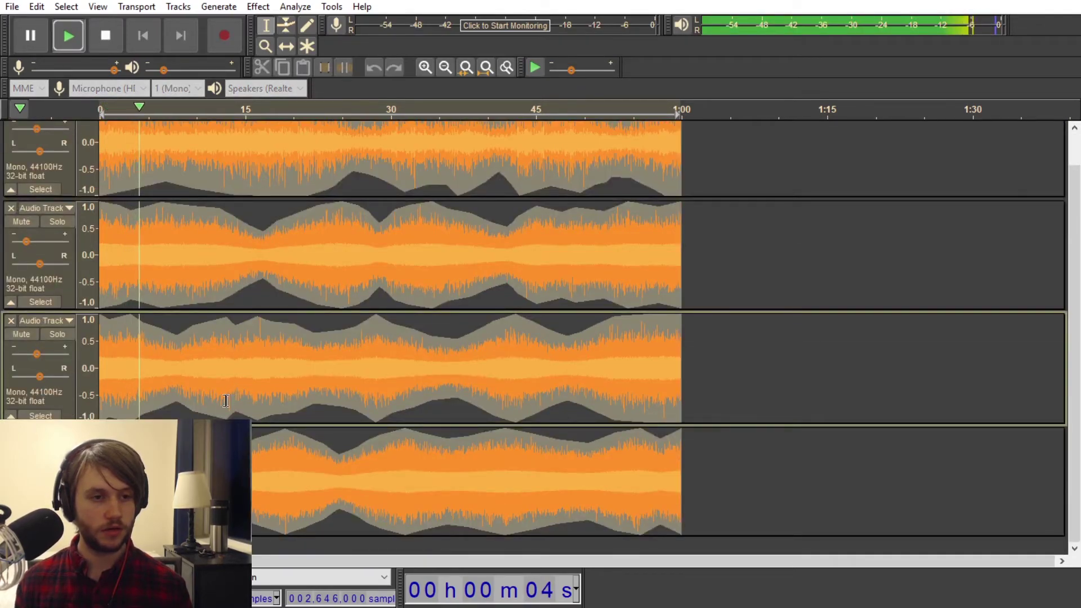
key("space")
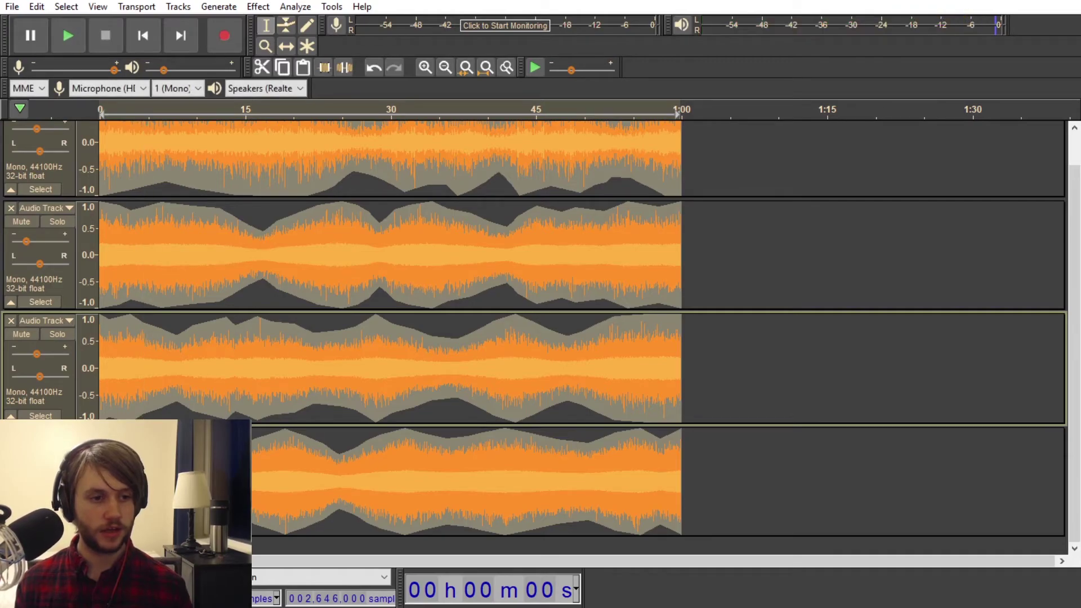
key("Down")
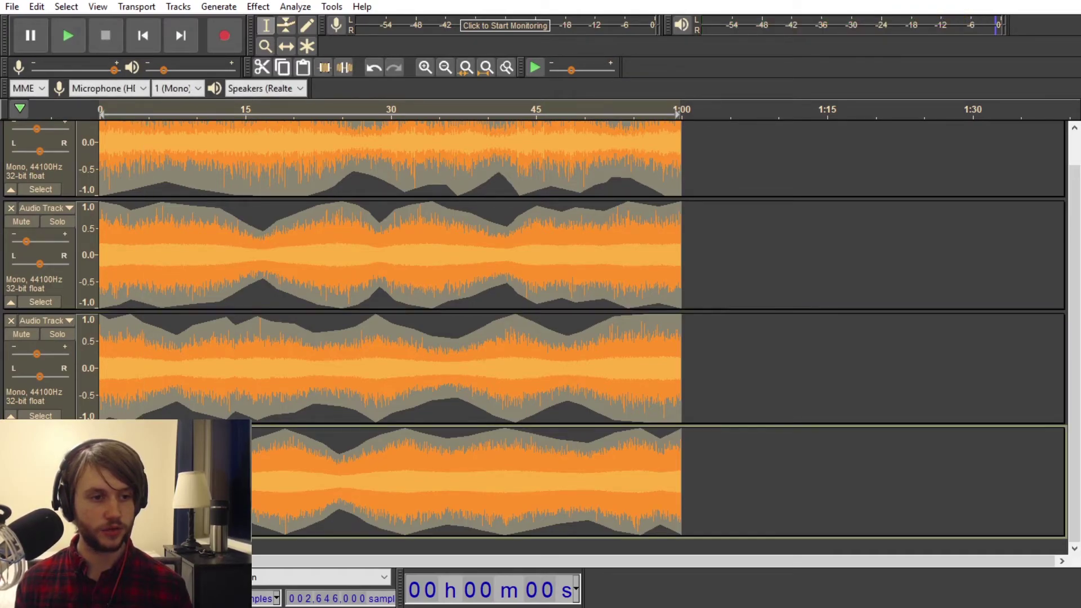
key("space")
scroll(535, 338, "up", 1)
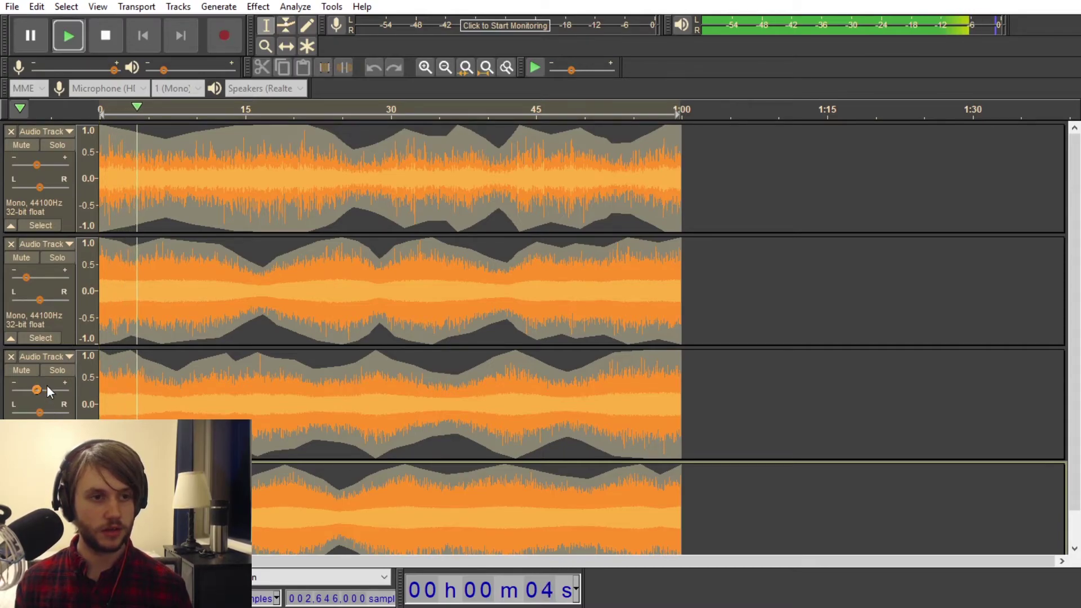
key("space")
Set the gain of the first and third tracks to -8 dB and the second to -20 dB, listening briefly between adjustments
left_click_drag(37, 388, 33, 389)
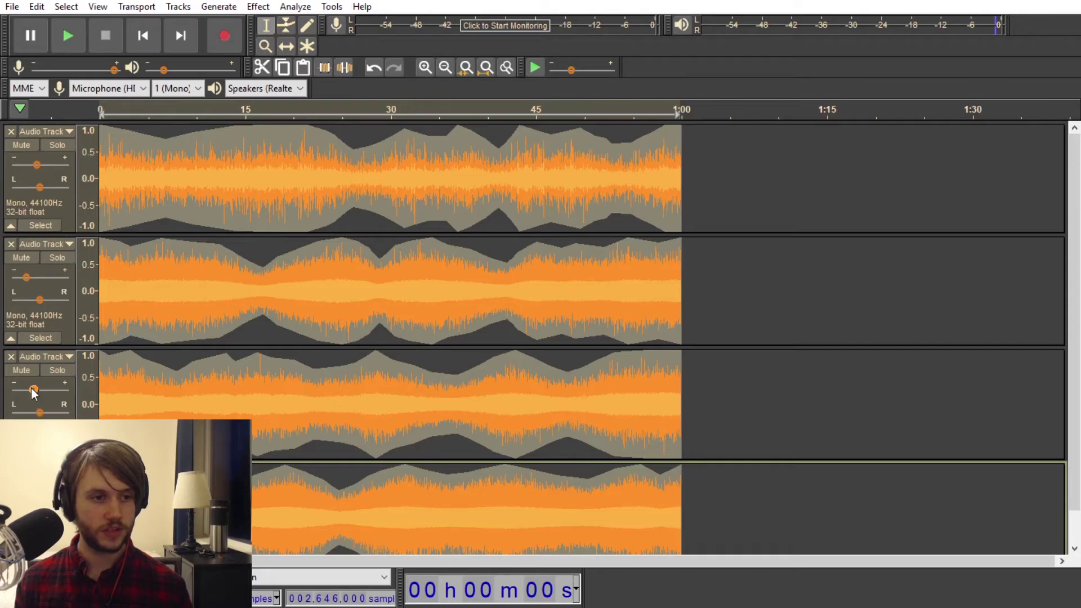
left_click_drag(26, 277, 24, 278)
key("space")
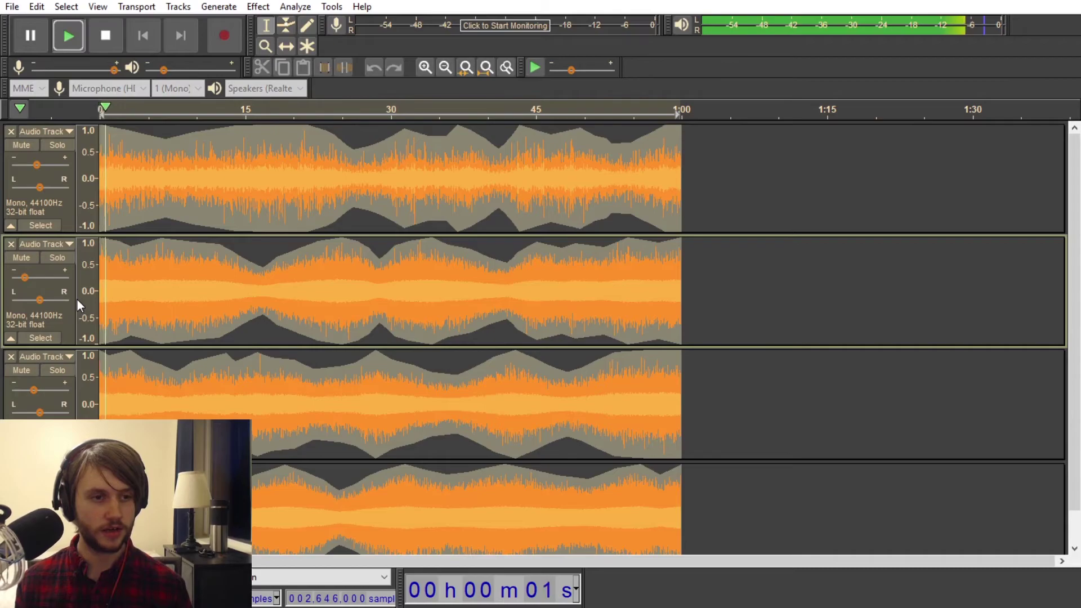
key("space")
mouse_move(36, 169)
left_click_drag(36, 166, 34, 166)
left_click(39, 391)
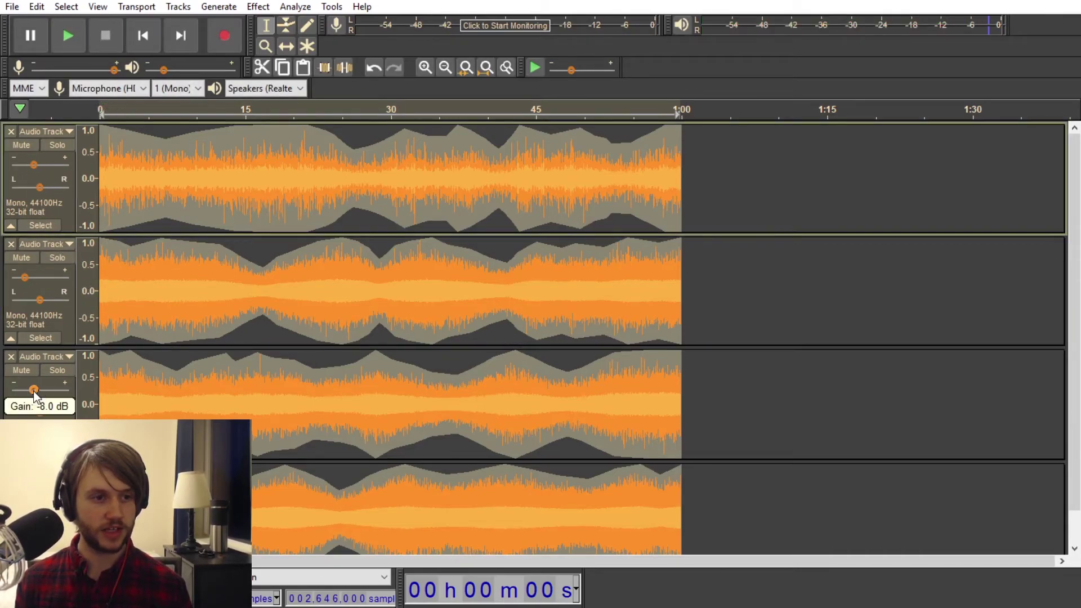
Adjust the fourth track's gain and play the opening of the mix before and after to compare the balance
key("space")
scroll(104, 419, "down", 1)
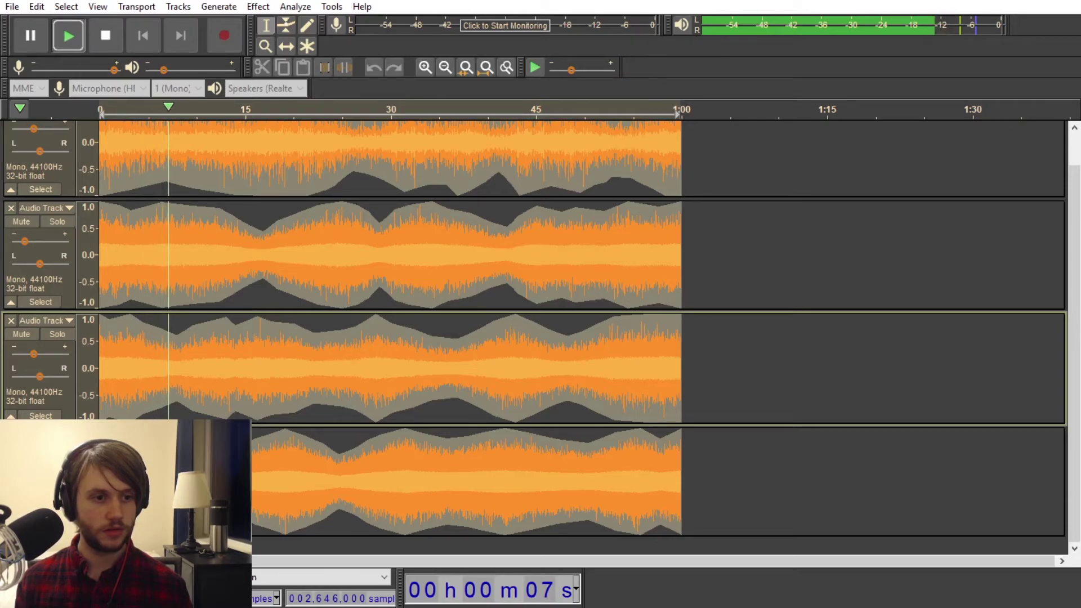
key("space")
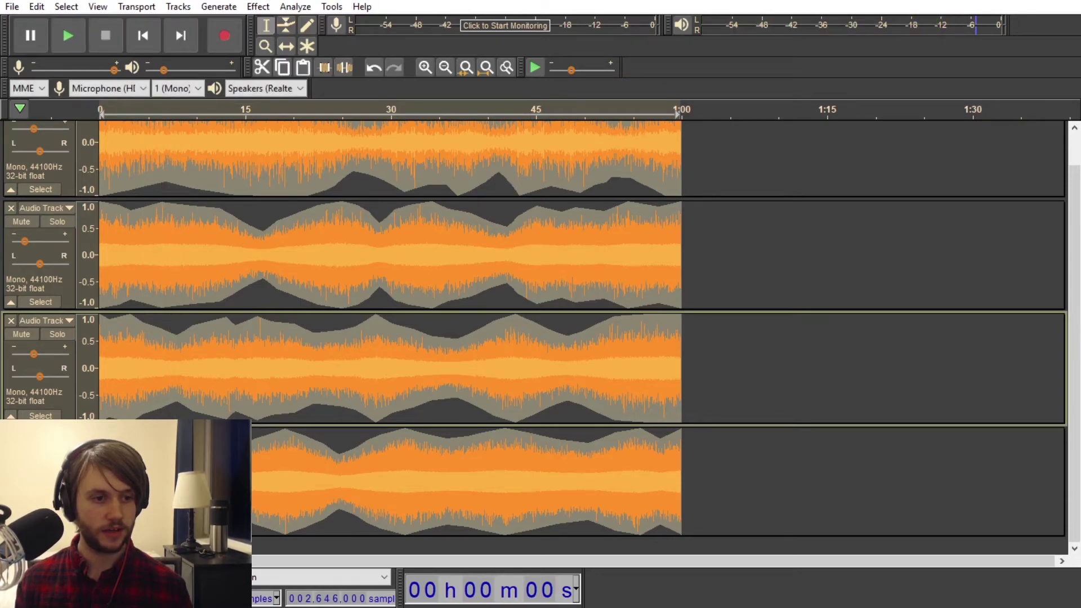
left_click(33, 479)
key("space")
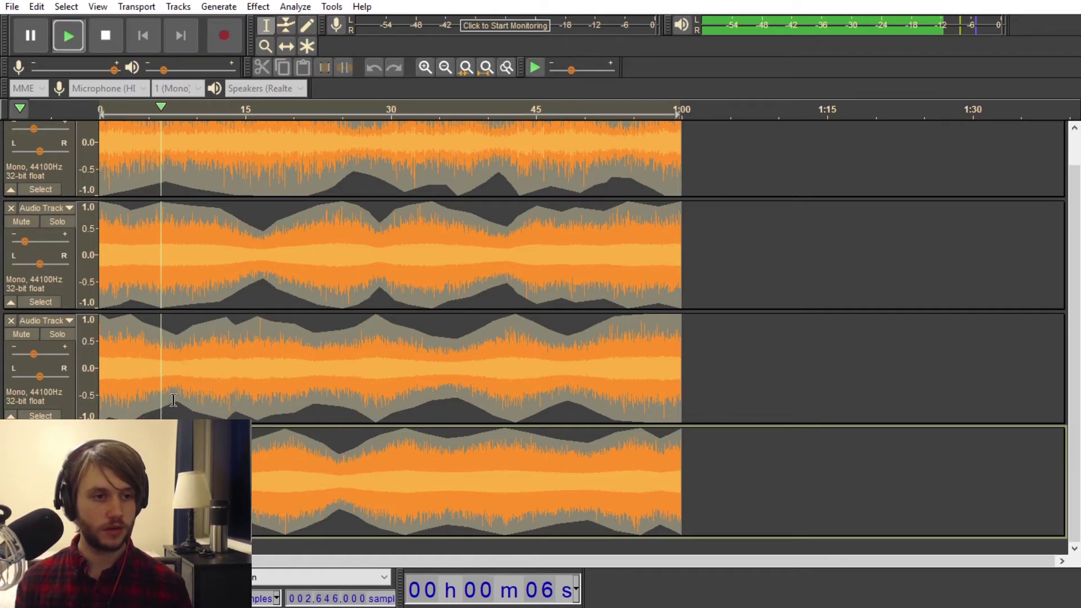
scroll(60, 127, "up", 2)
key("space")
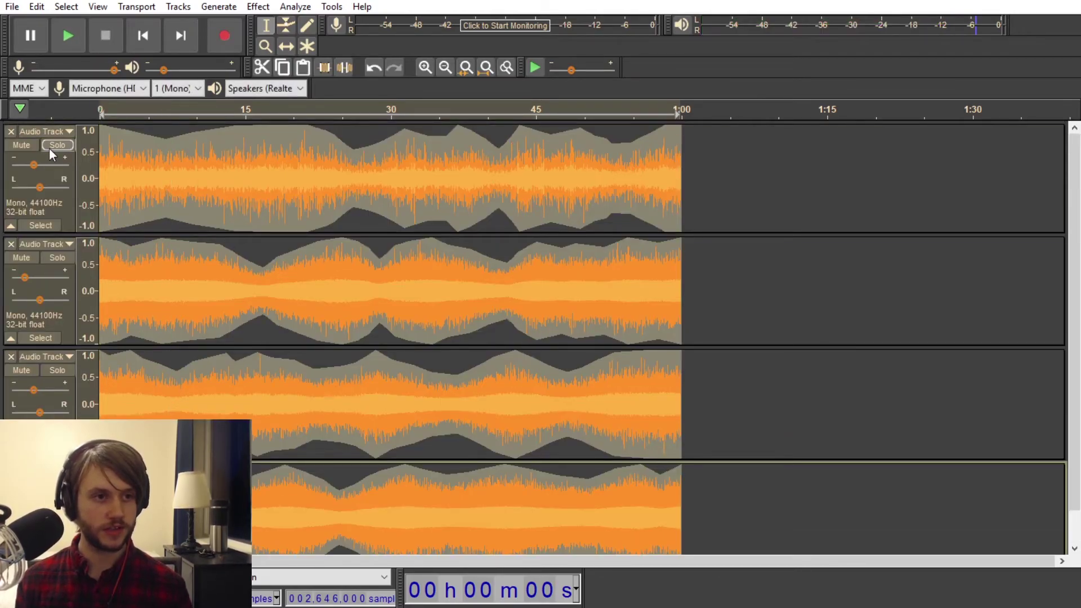
Solo the first track to hear it alone, set its gain to 0 dB and turn the solo off again
left_click(49, 148)
key("space")
key("space")
mouse_move(34, 169)
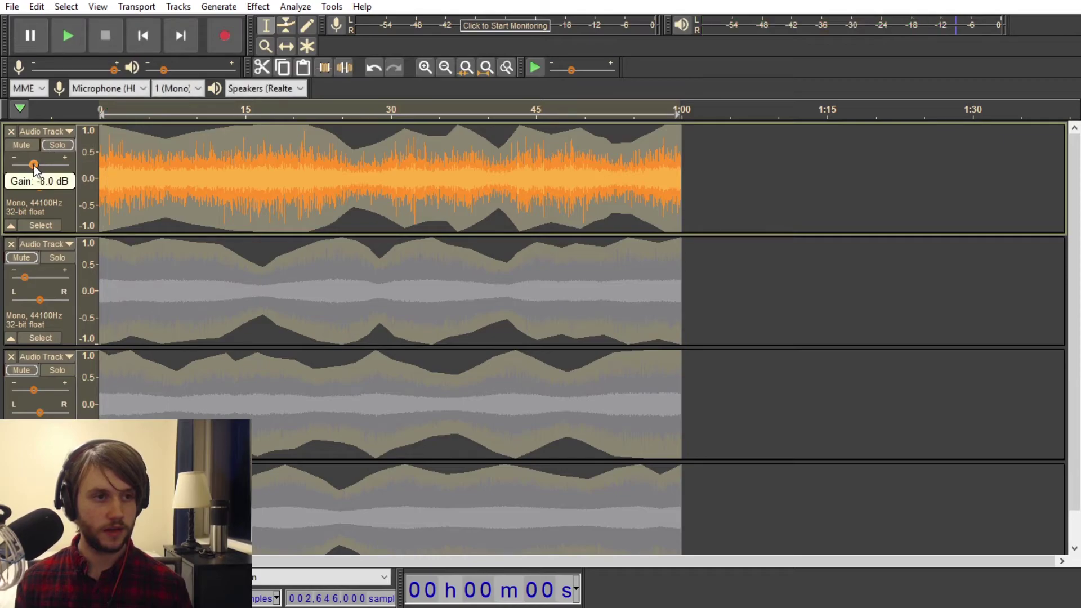
left_click_drag(45, 167, 46, 168)
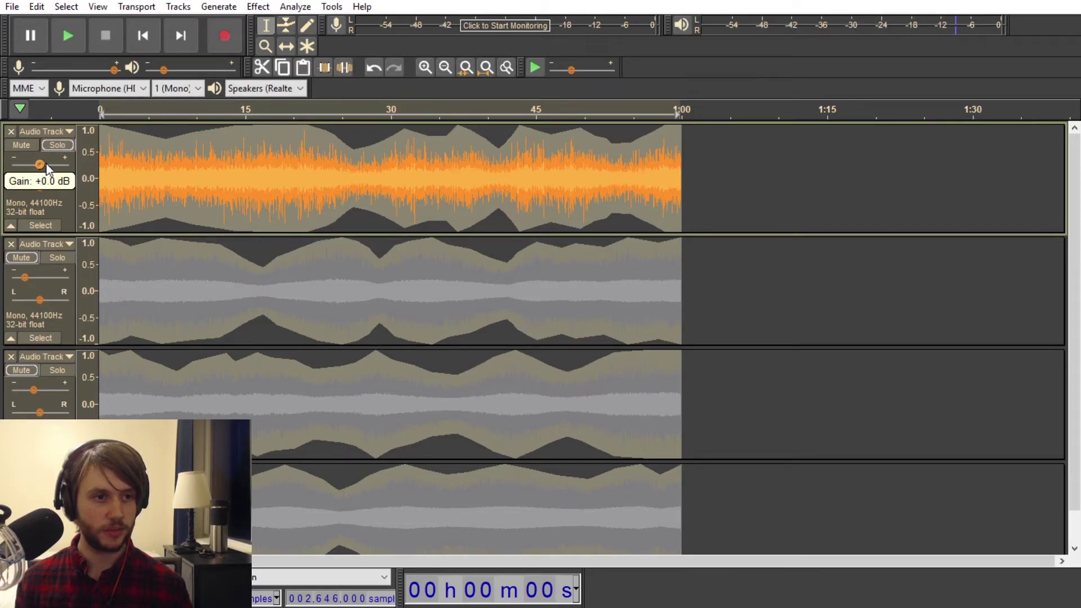
left_click(56, 145)
Play the full mix and lower the first track's gain to -2 dB
key("space")
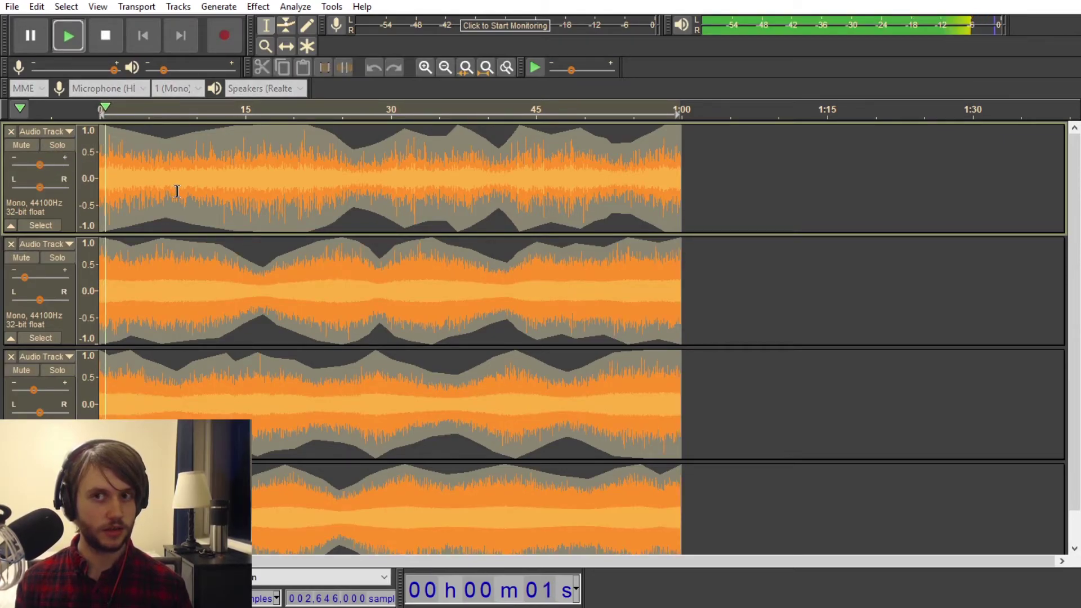
mouse_move(39, 169)
left_click_drag(39, 167, 35, 169)
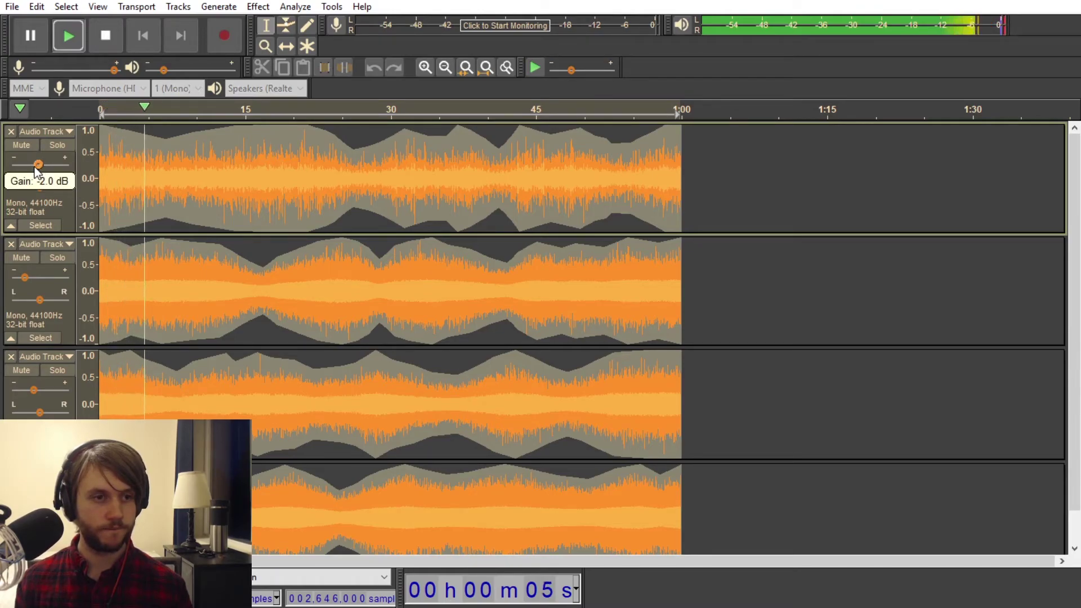
key("space")
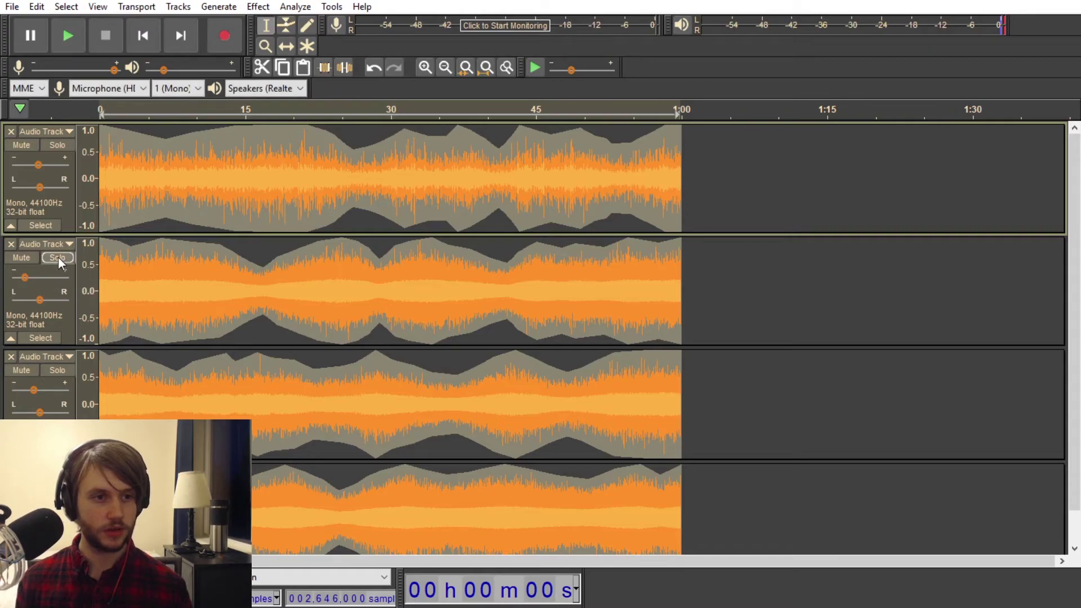
Solo the second track to hear it alone, lower its gain slightly and turn the solo off again
left_click(57, 258)
key("space")
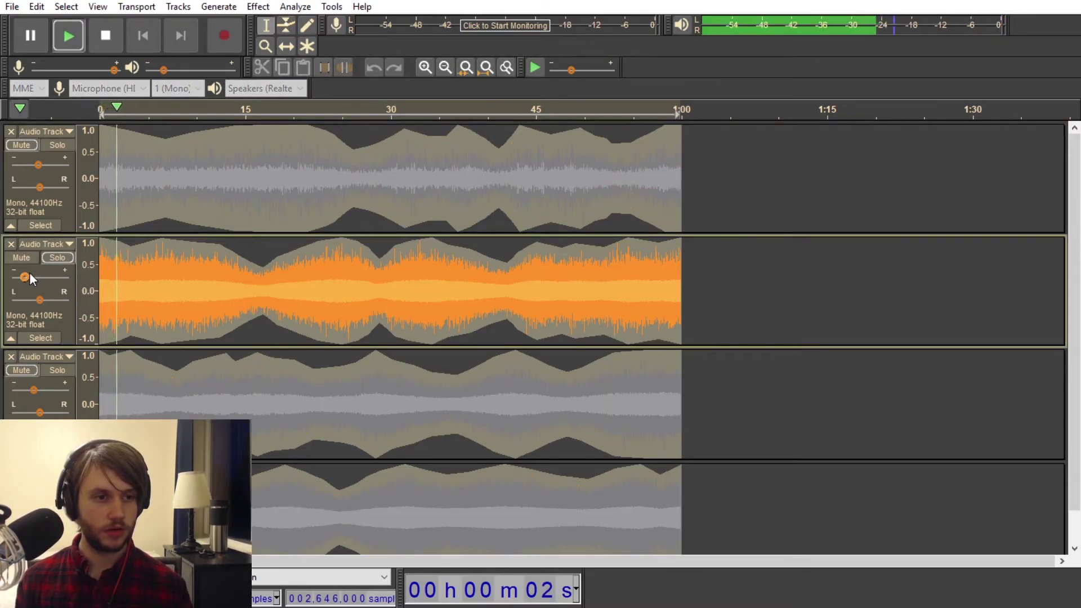
mouse_move(27, 281)
key("space")
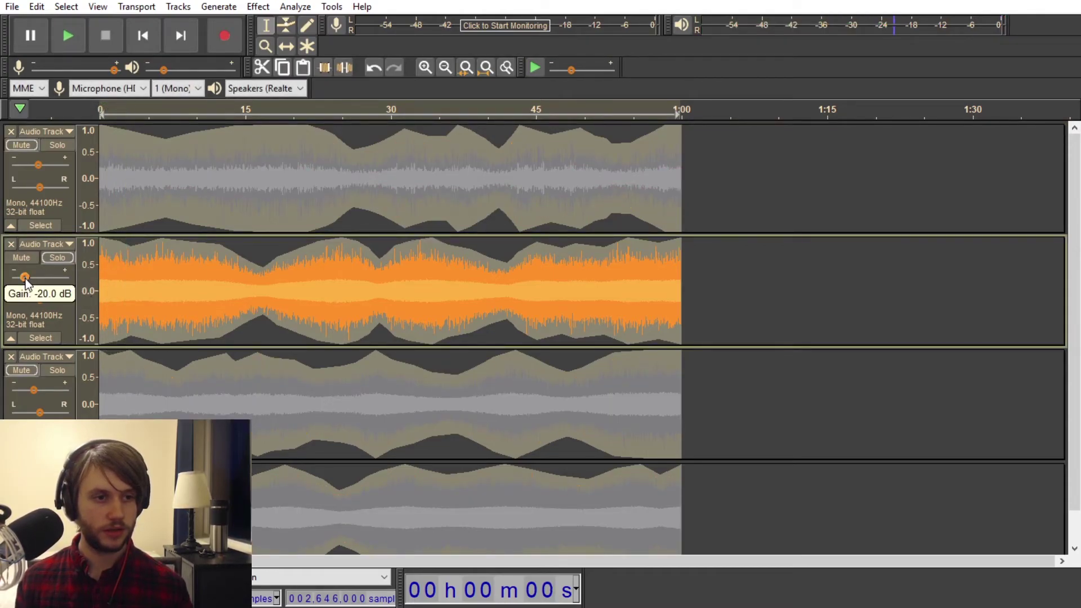
key("space")
key("space")
left_click(52, 261)
Play the full mix and lower the gain of the third and first tracks while listening
key("space")
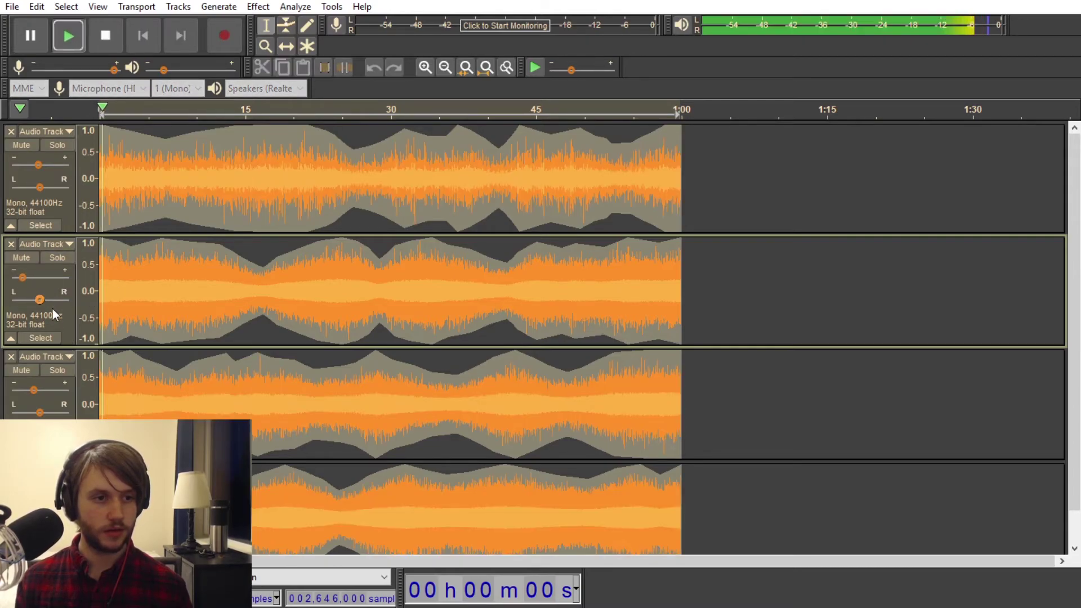
left_click_drag(34, 389, 24, 392)
left_click_drag(40, 171, 34, 171)
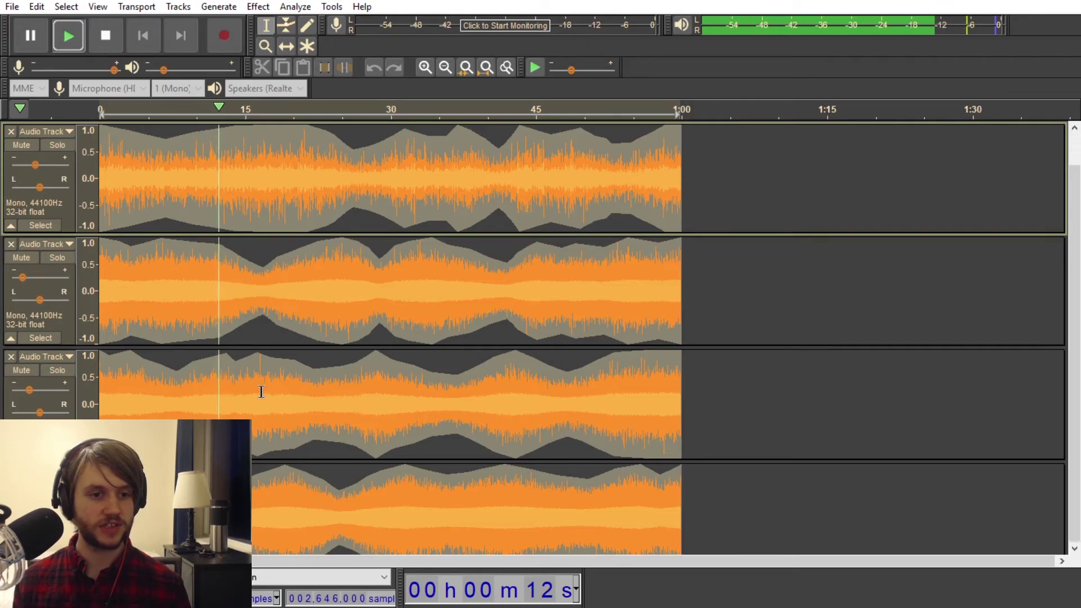
scroll(262, 391, "down", 1)
key("space")
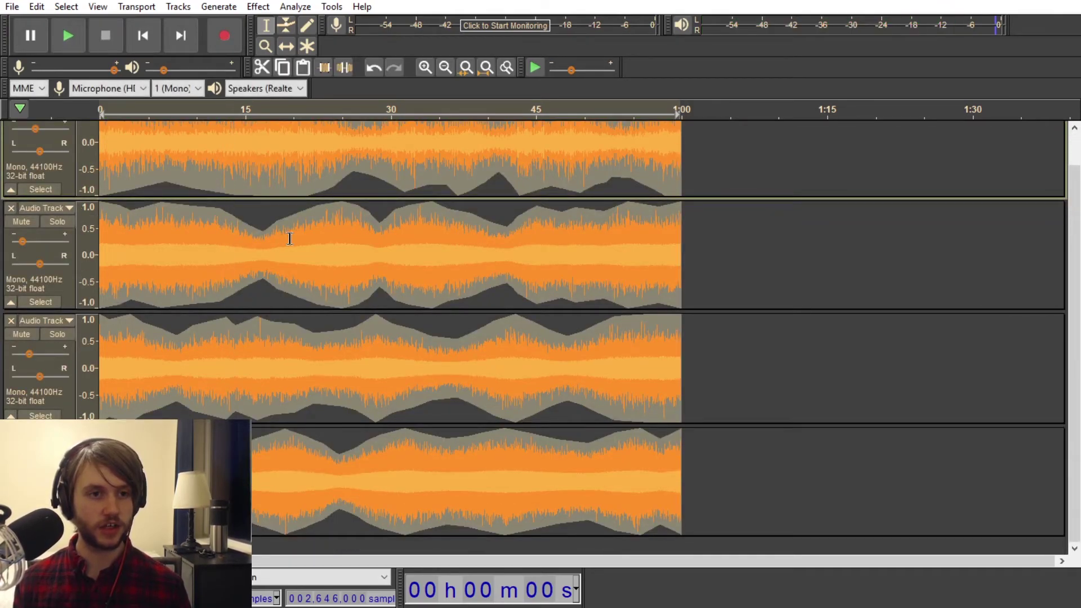
Mix and render all the noise tracks into a single track and play its opening
scroll(290, 238, "up", 1)
left_click(258, 7)
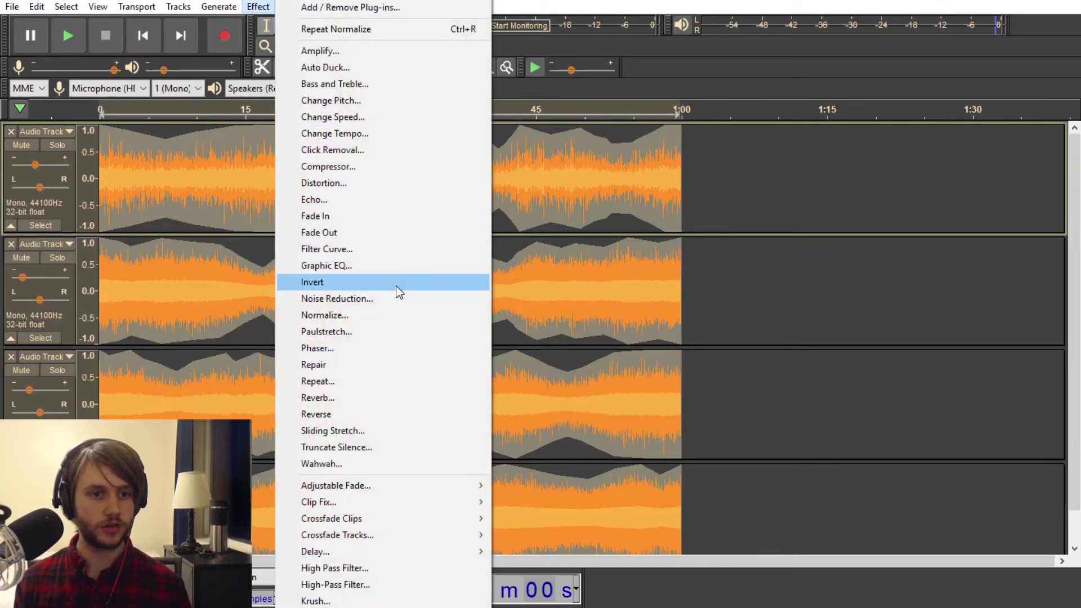
mouse_move(168, 10)
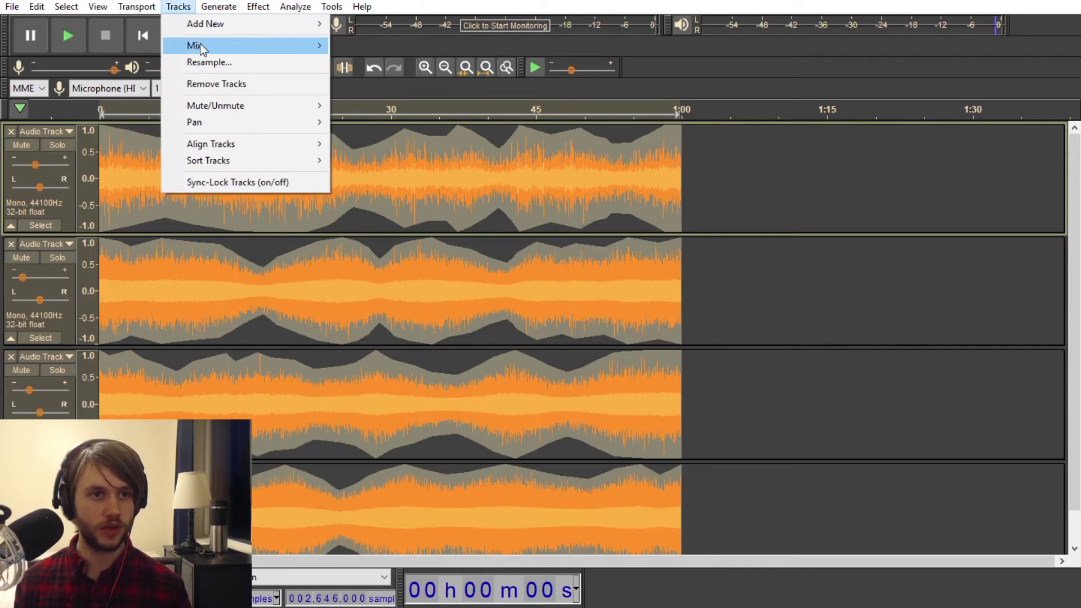
mouse_move(200, 44)
left_click(372, 63)
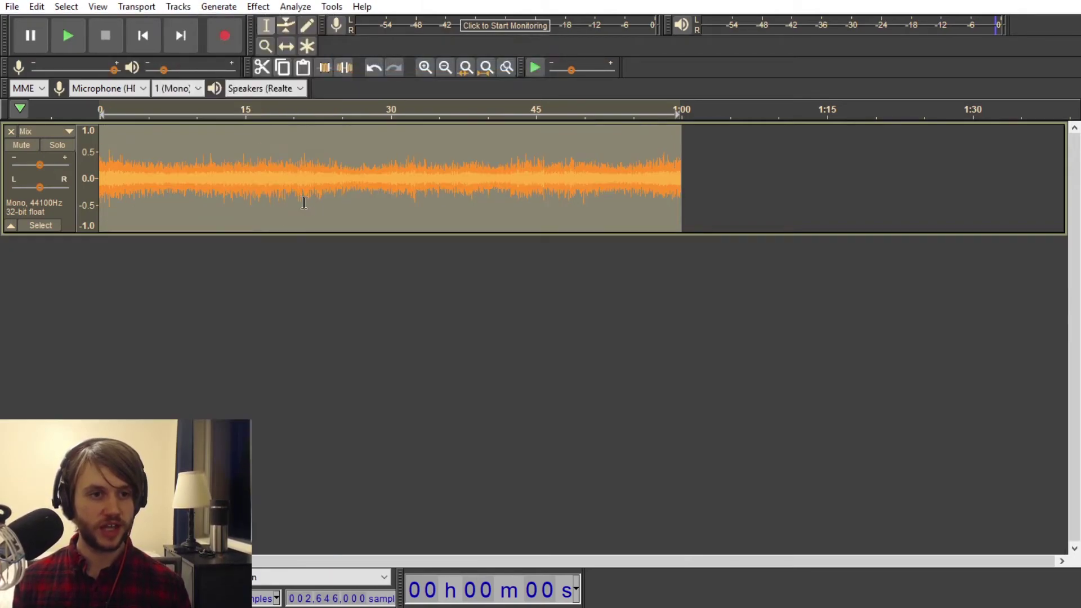
key("space")
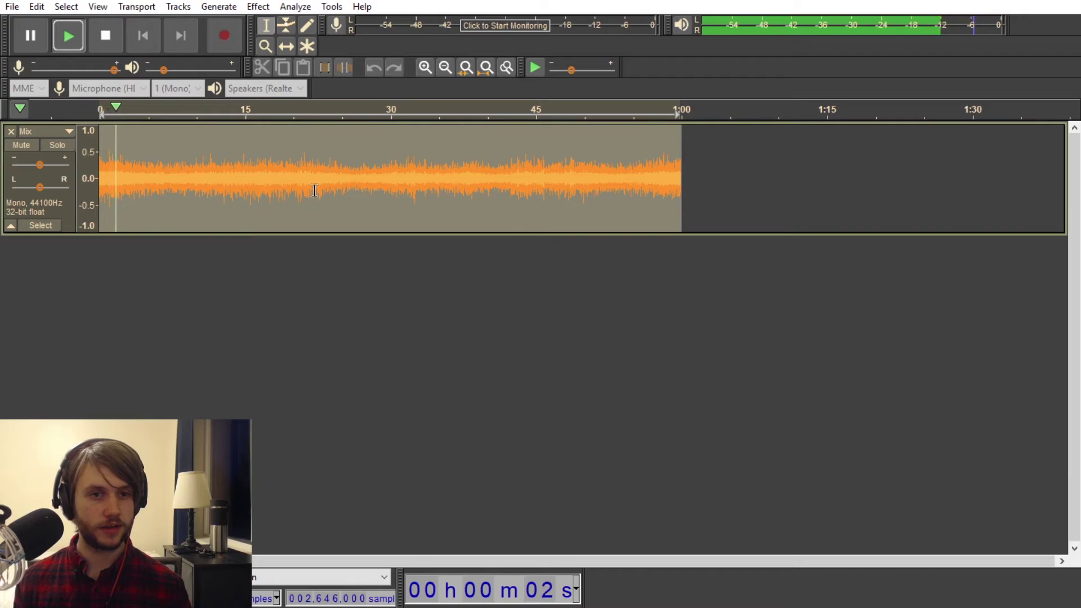
key("space")
left_click(259, 7)
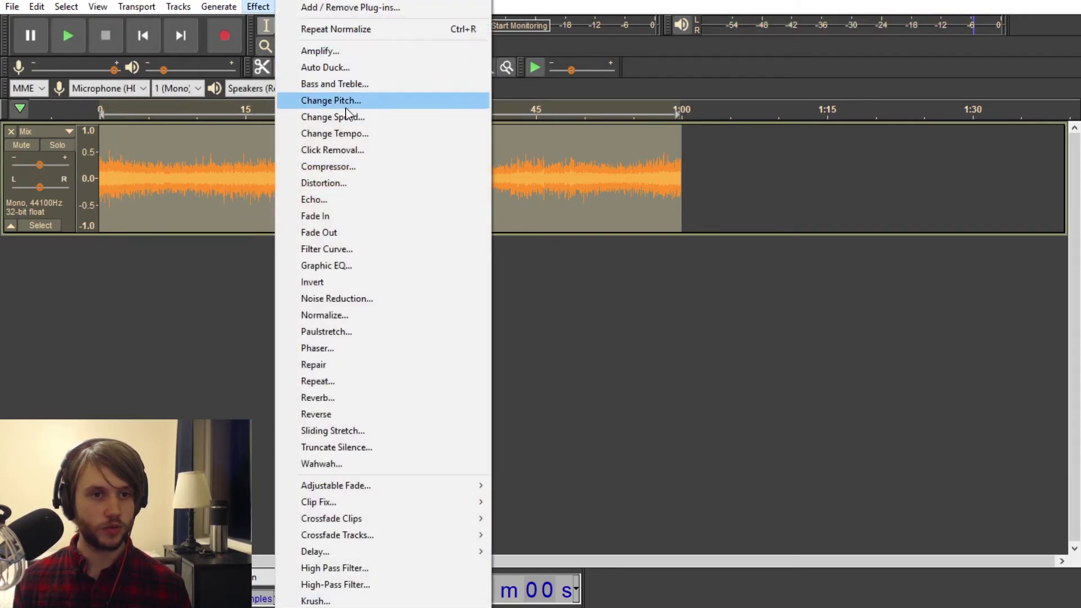
left_click(339, 366)
left_click(624, 337)
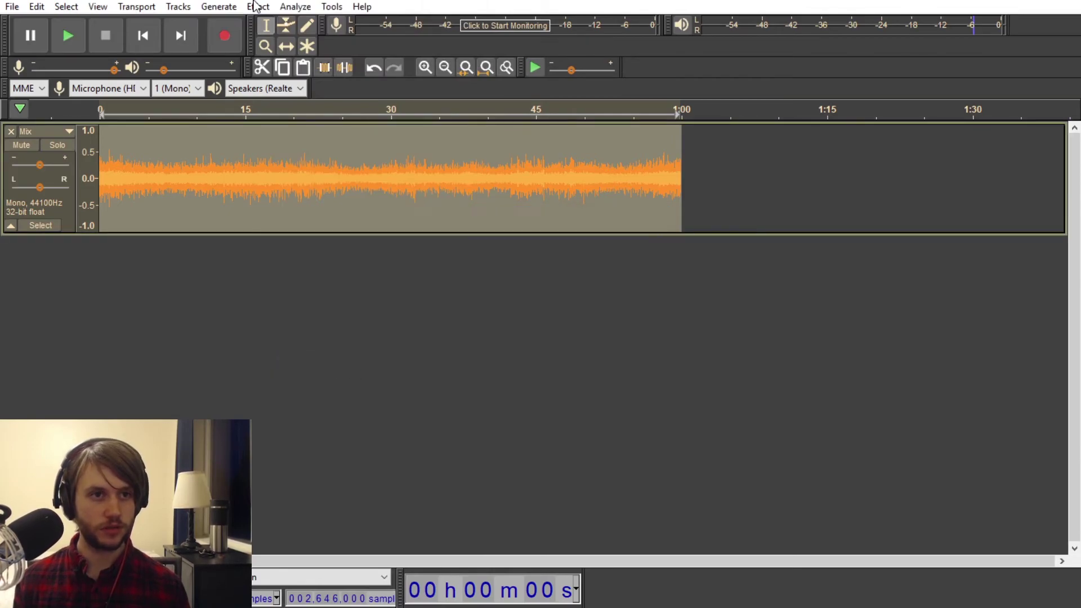
Apply Reverb to the mix with Reverberance 40%, Tone High 30%, Wet Gain -5 dB and Dry Gain 1 dB
left_click(258, 7)
left_click(336, 397)
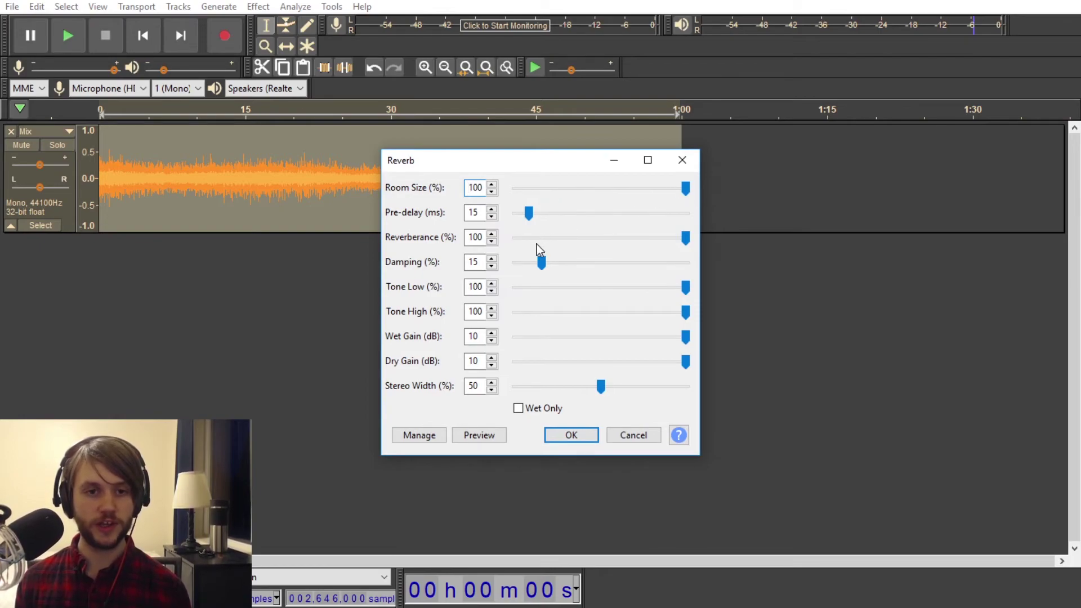
left_click_drag(525, 241, 525, 238)
left_click(589, 241)
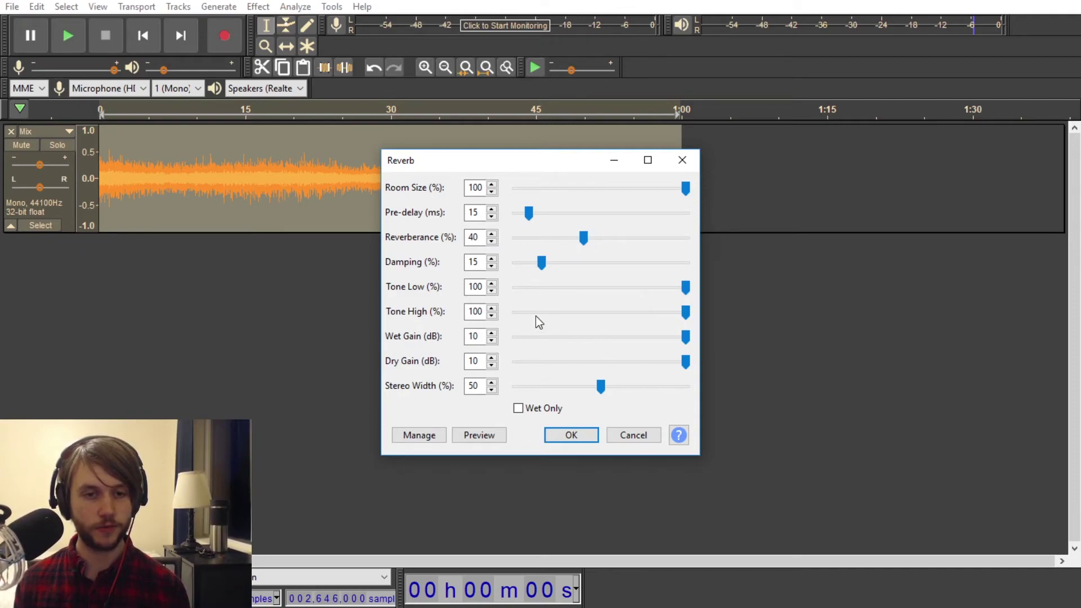
left_click_drag(535, 307, 534, 314)
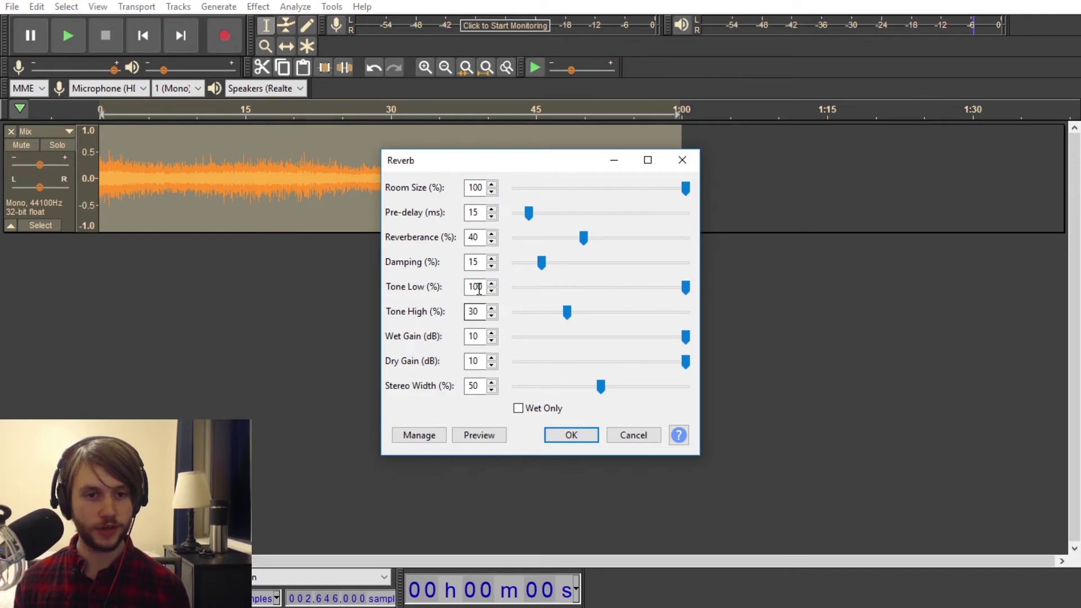
left_click_drag(530, 342, 531, 339)
left_click(572, 361)
left_click_drag(572, 368, 572, 363)
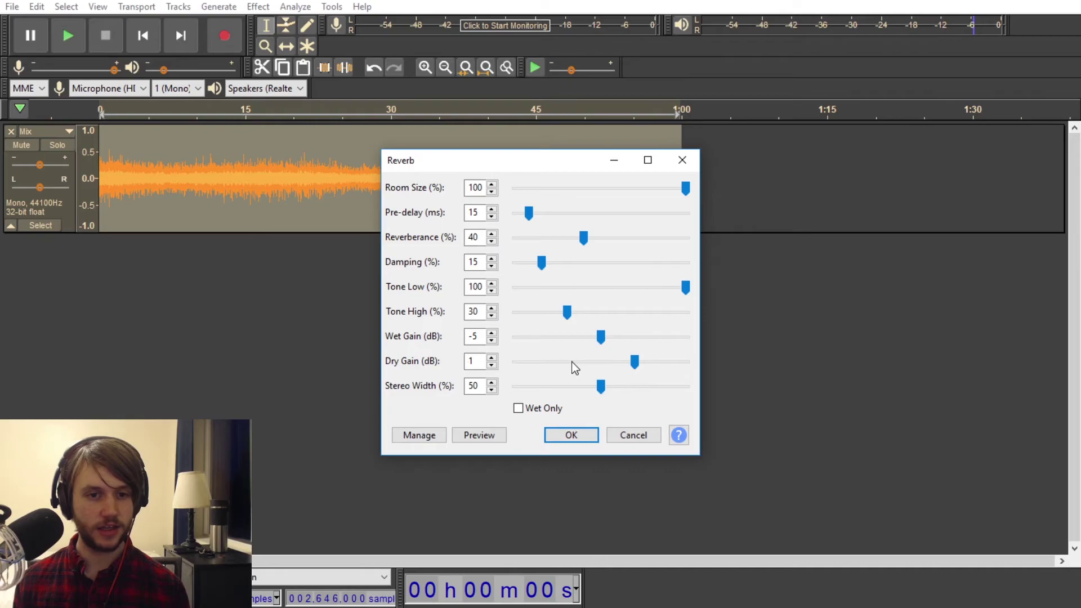
left_click(579, 441)
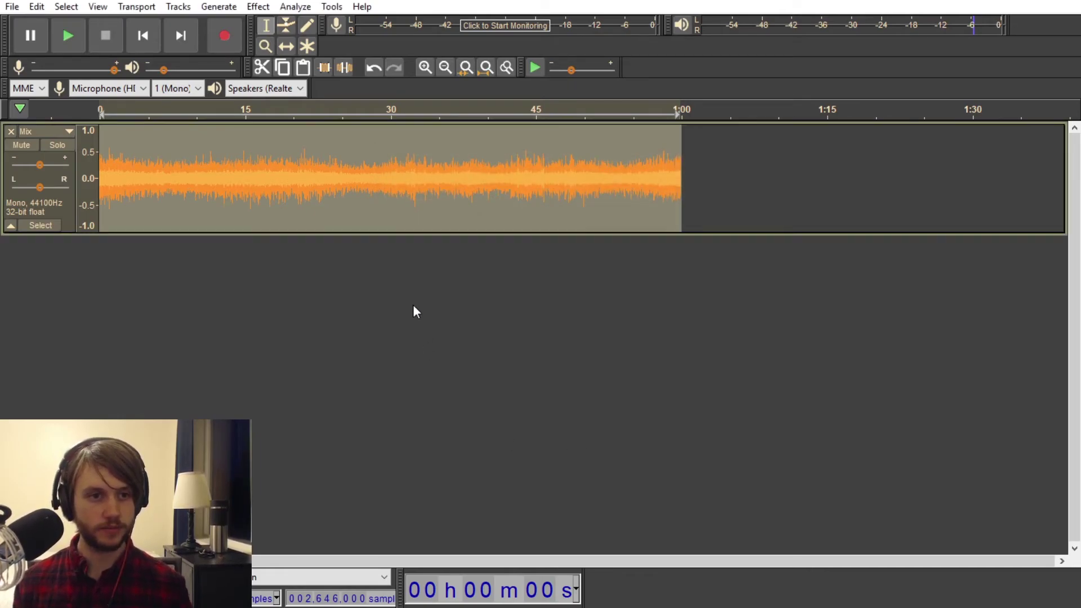
Apply the same reverb to the mix once more, playing the track before and after
key("space")
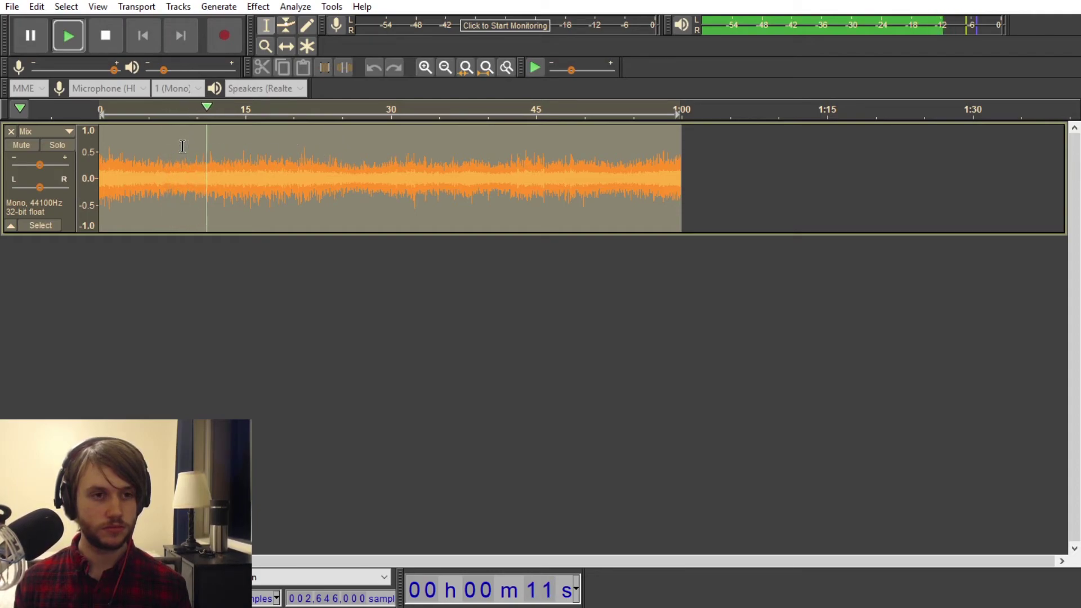
key("space")
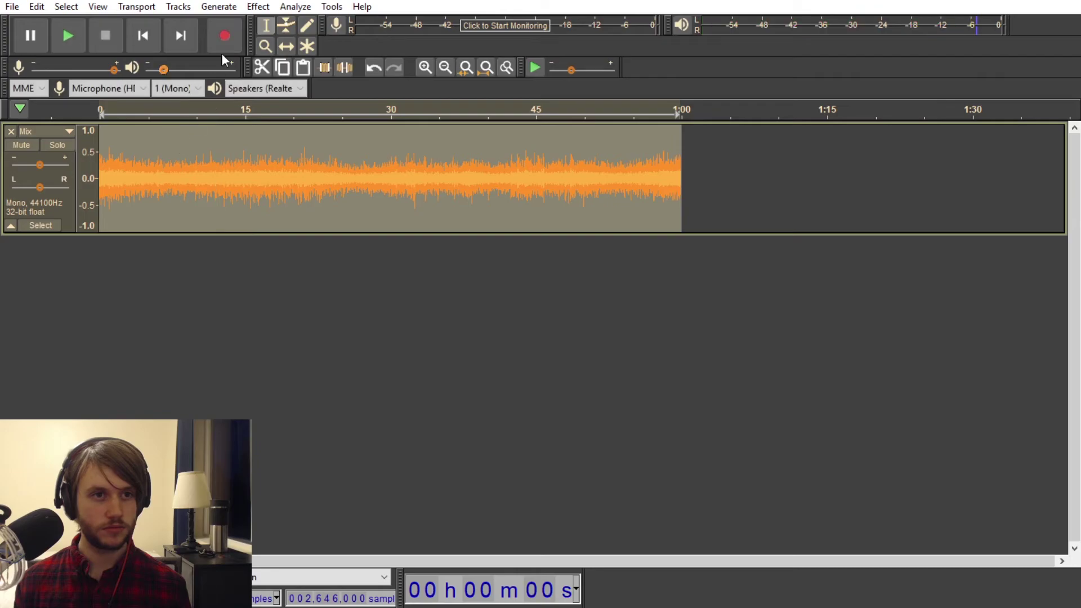
left_click(257, 7)
left_click(366, 31)
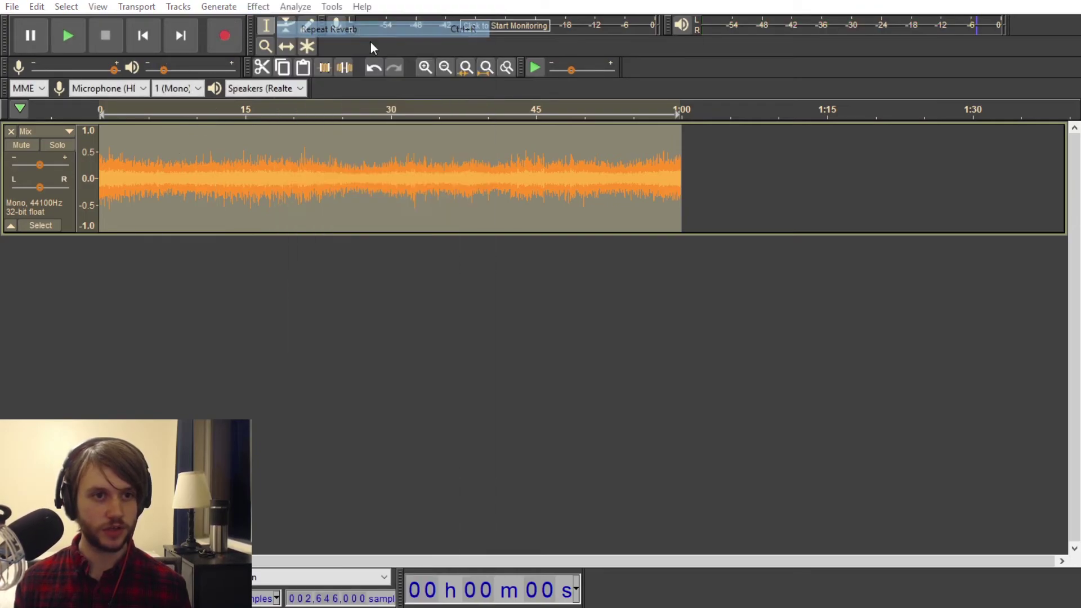
key("space")
key("space")
Normalize the mix to a peak amplitude of -12 dB and play it to check the level
left_click(258, 6)
left_click(380, 314)
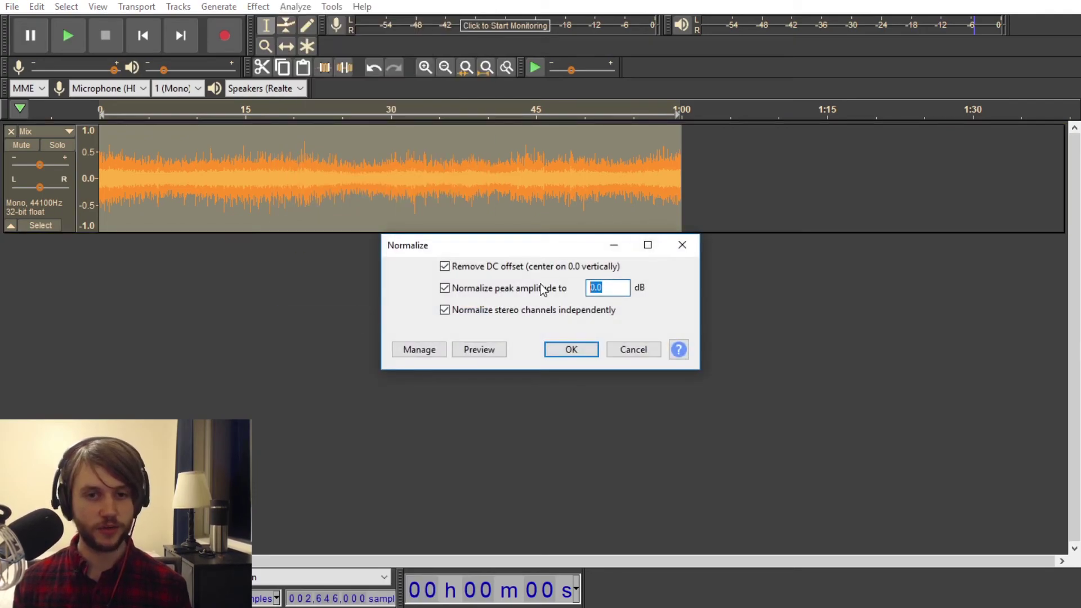
type("-12")
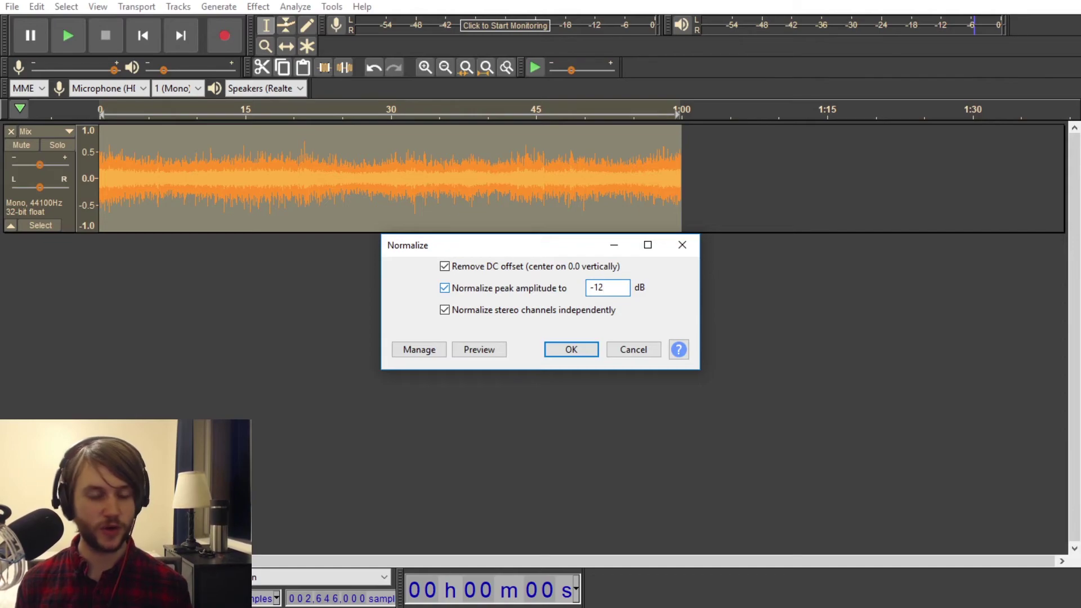
key("Return")
key("space")
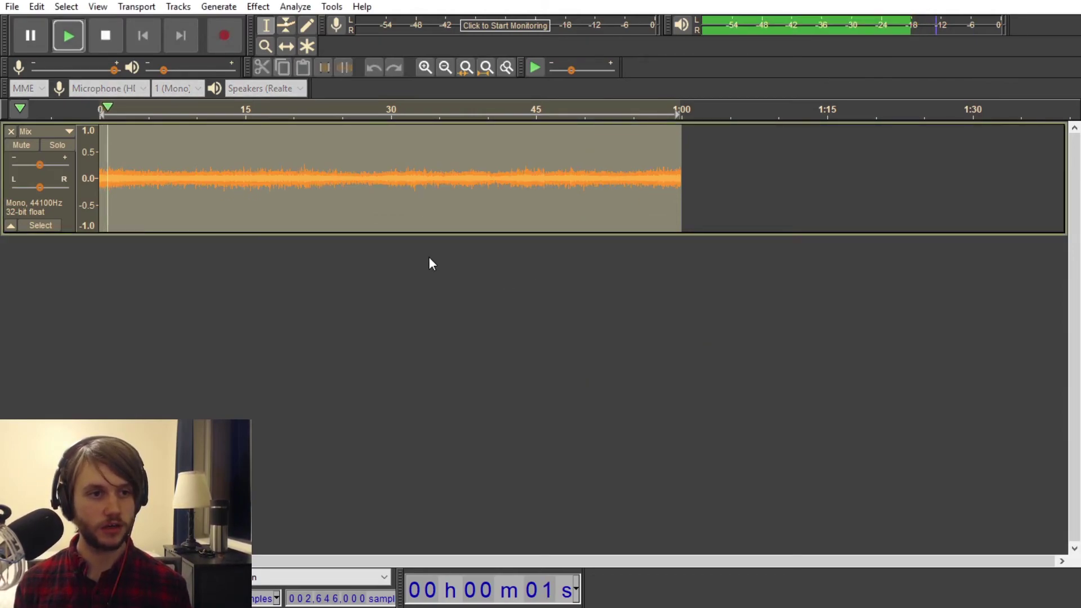
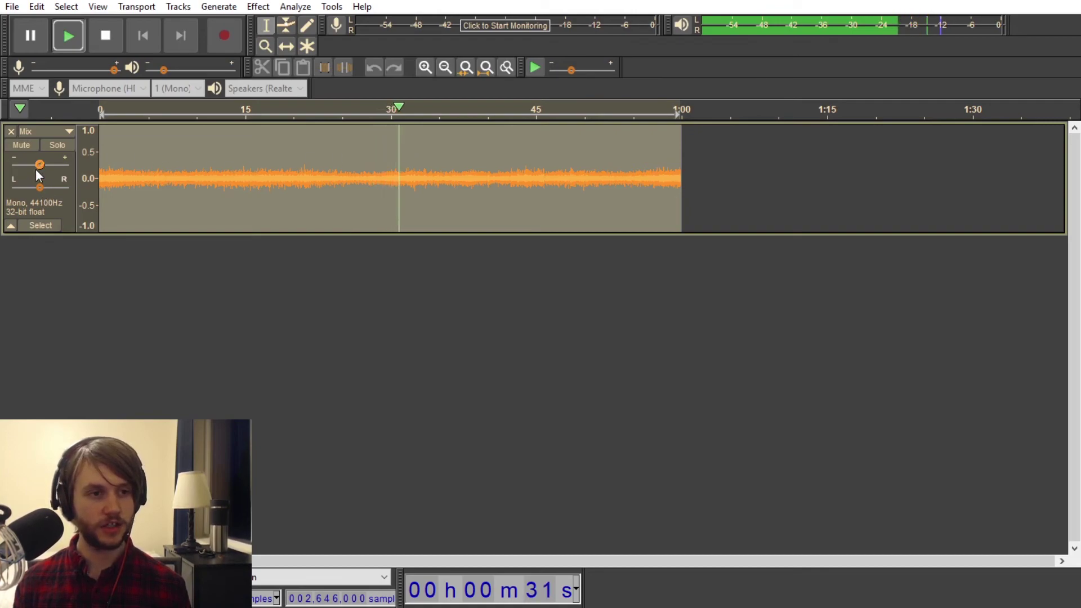
key("space")
Try the mix with its track gain lowered to -7 dB, listen to it and restore the original gain
left_click_drag(37, 168, 33, 168)
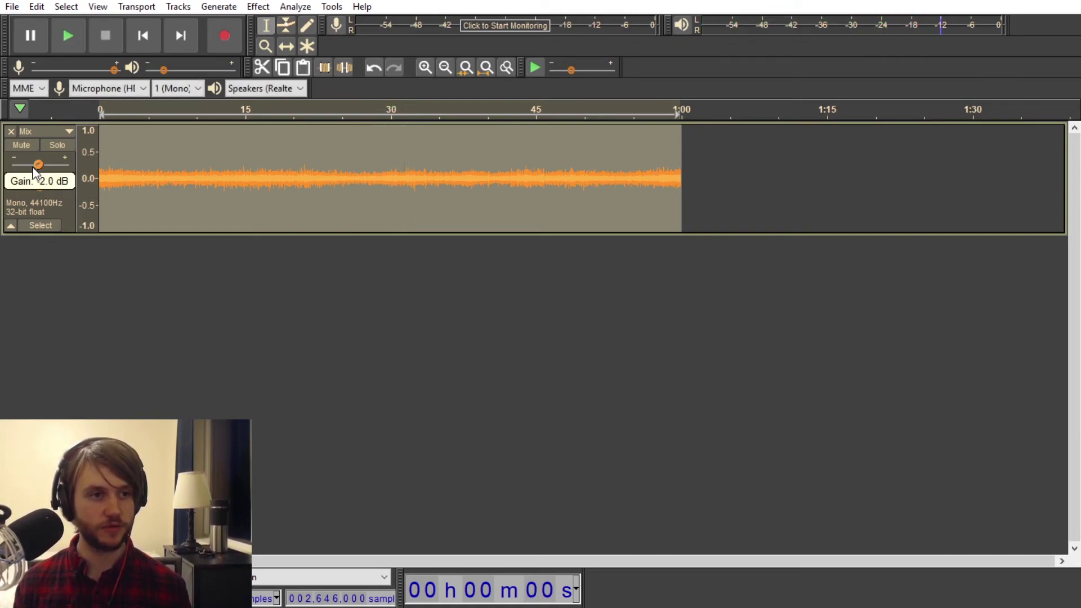
key("space")
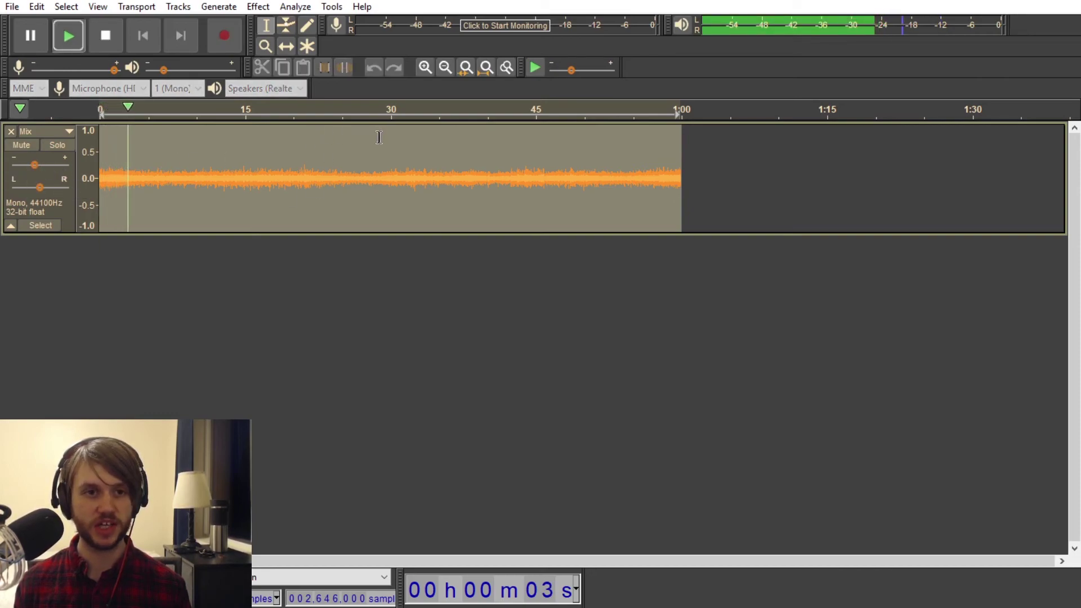
mouse_move(35, 165)
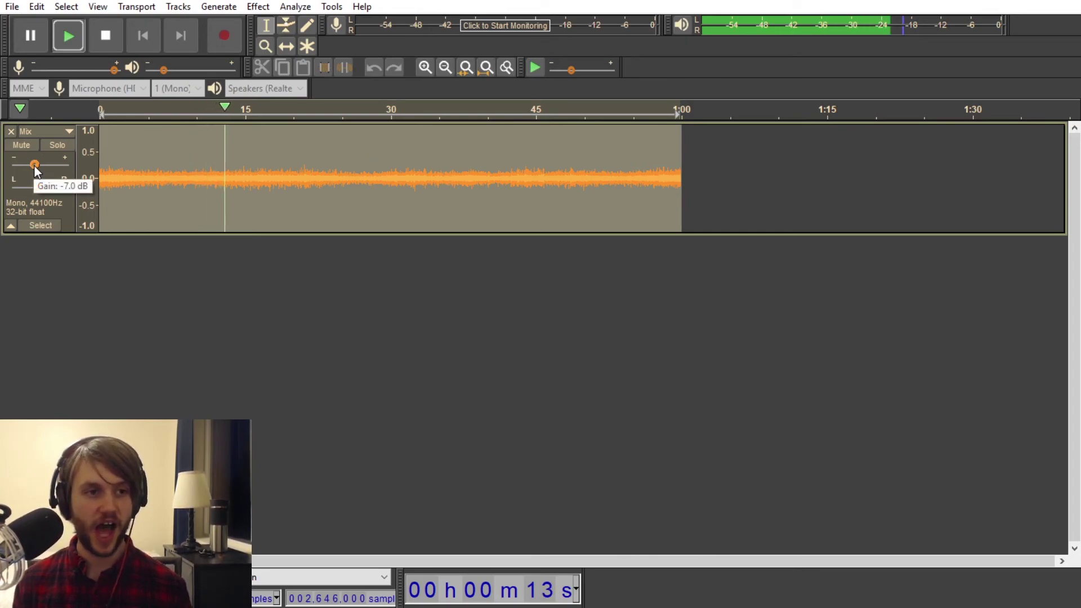
key("space")
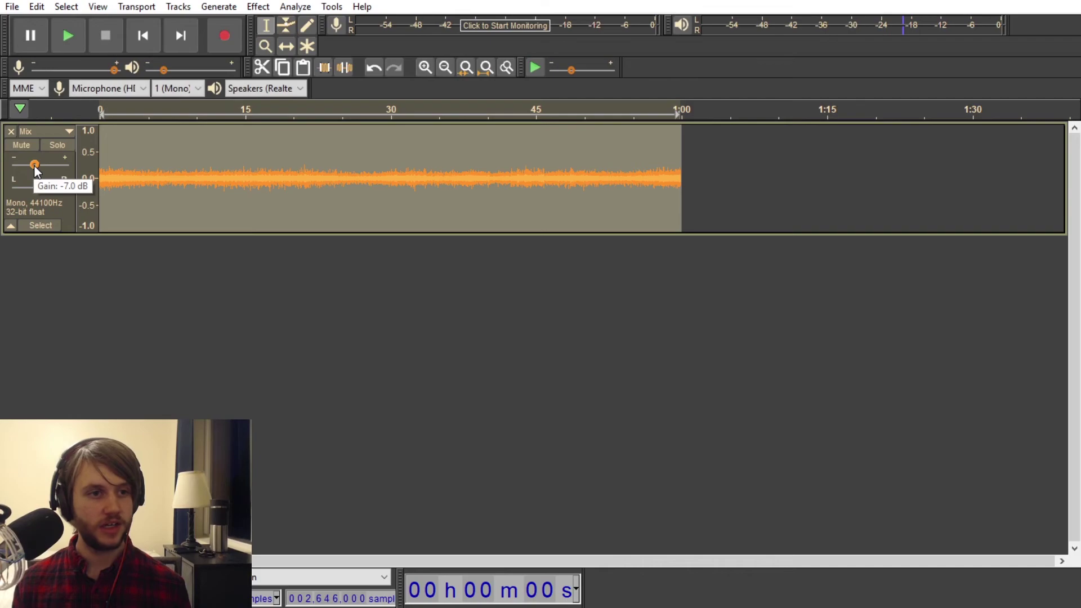
left_click_drag(34, 167, 37, 171)
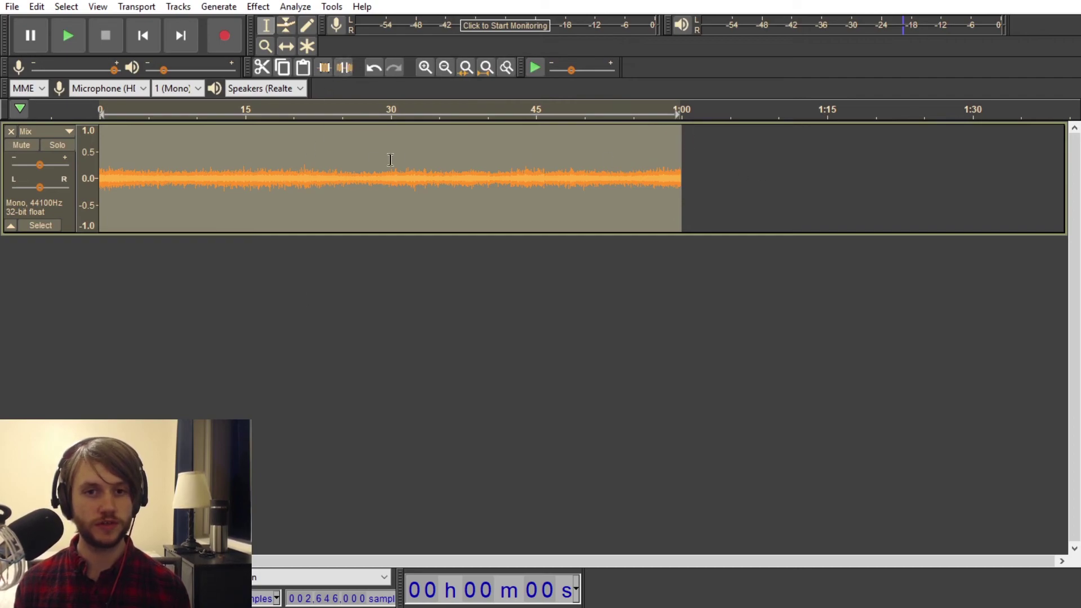
Cut the first 2 seconds or so of the mix and paste them into a new track below
left_click(128, 109)
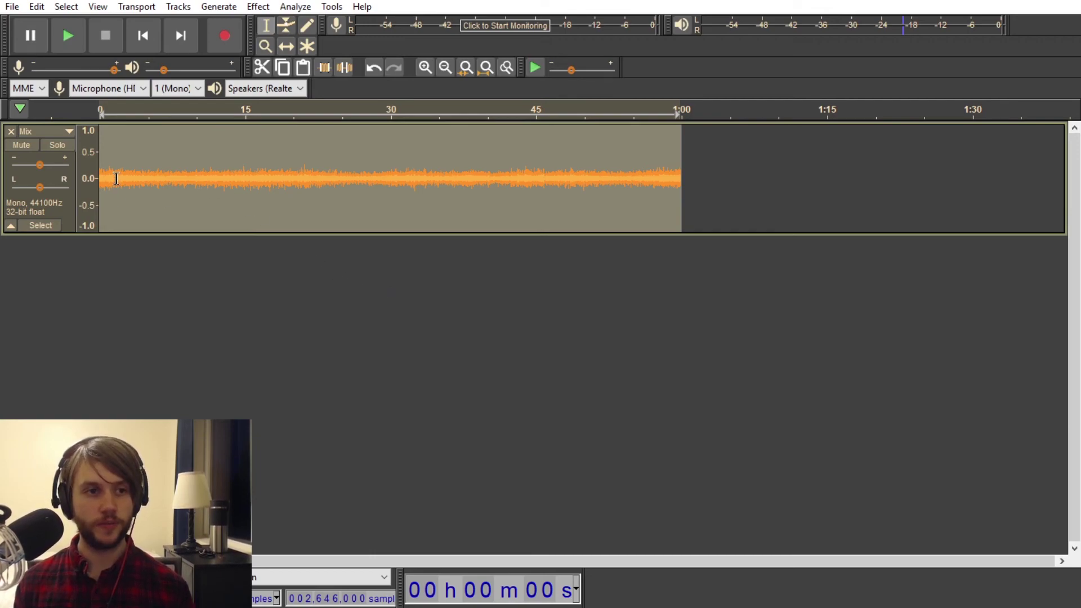
scroll(121, 174, "up", 4)
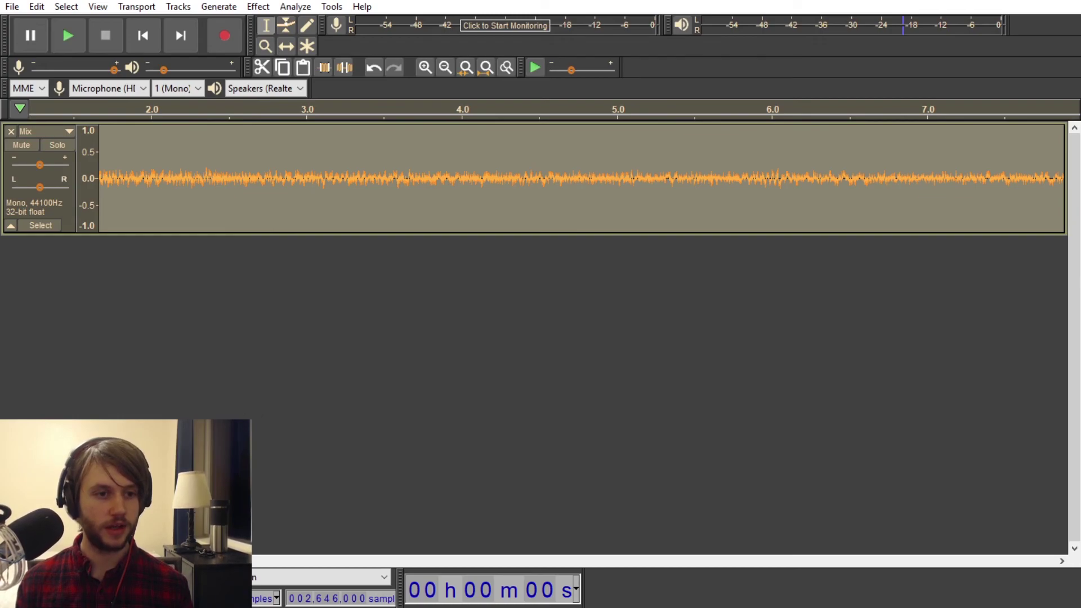
scroll(122, 174, "left", 5)
left_click_drag(410, 150, 100, 168)
key("ctrl+d")
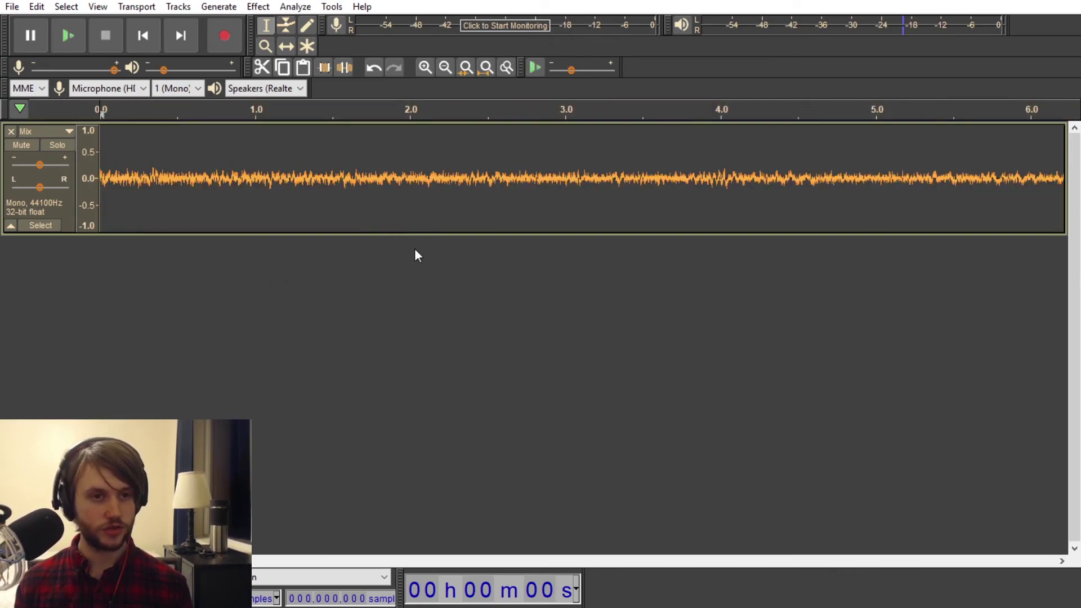
scroll(247, 272, "down", 2)
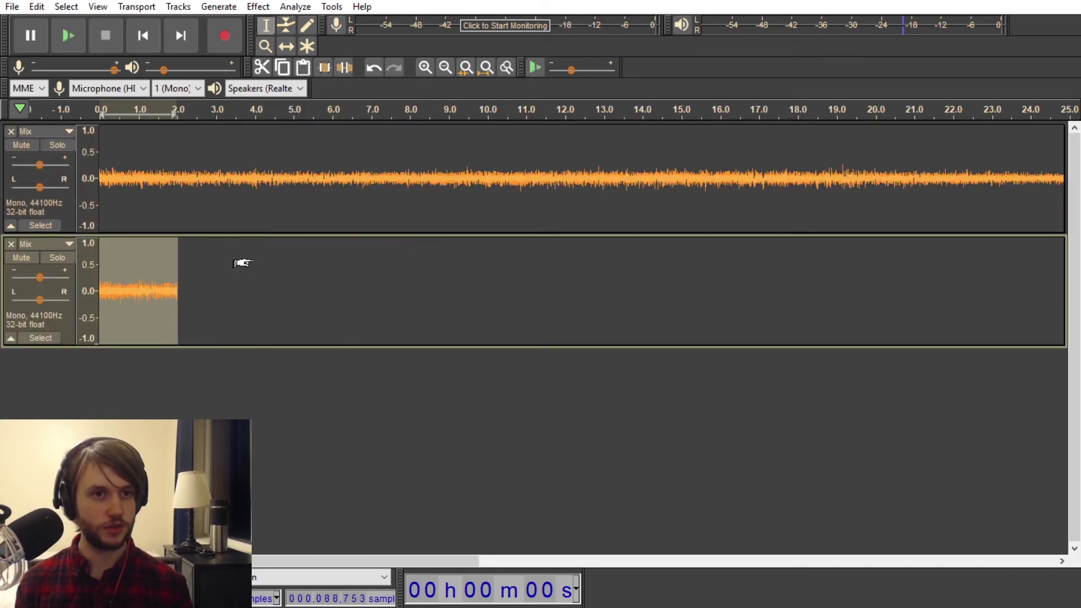
Move the two-second clip along its track so its end lines up with the end of the mix, at about 58 seconds
left_click_drag(168, 265, 675, 265)
scroll(356, 249, "down", 2)
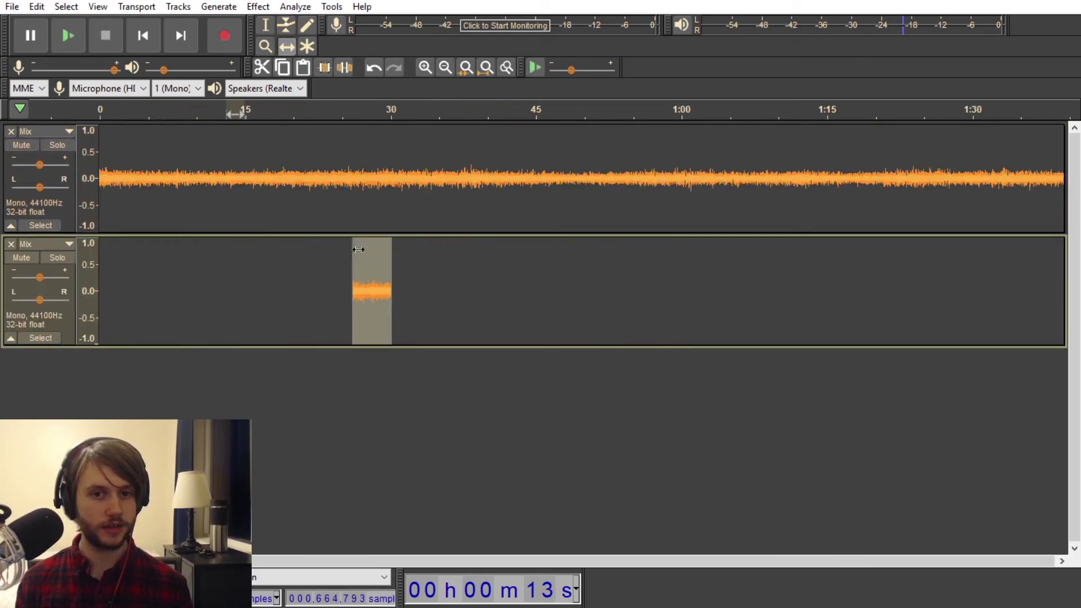
left_click_drag(232, 271, 648, 259)
Shape an envelope fade-in on the two-second clip, rising from near silence at its start to full level at about 57 seconds
key("F2")
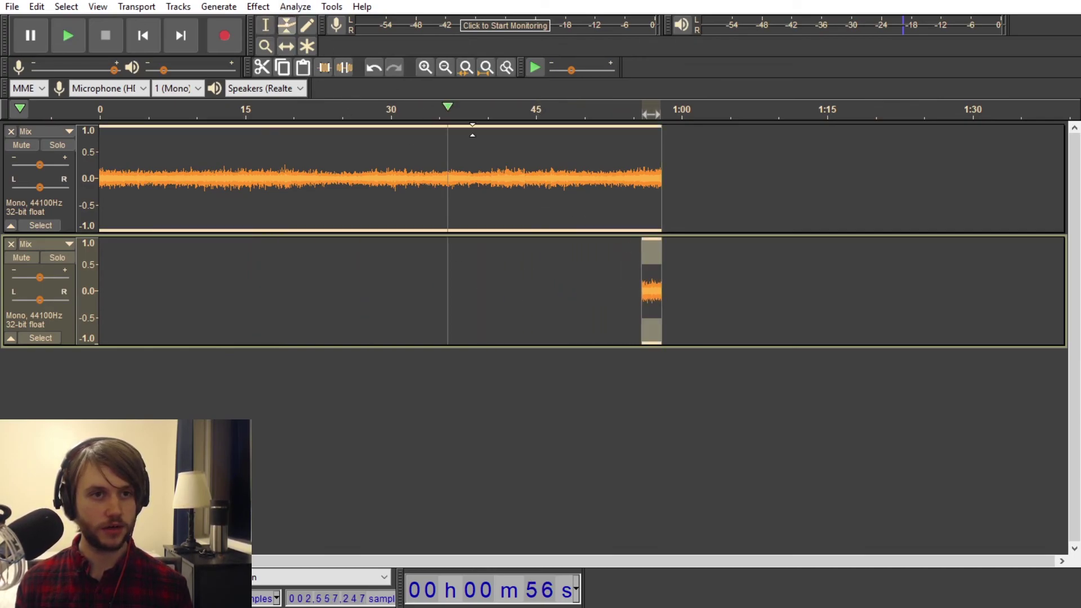
scroll(638, 224, "up", 4)
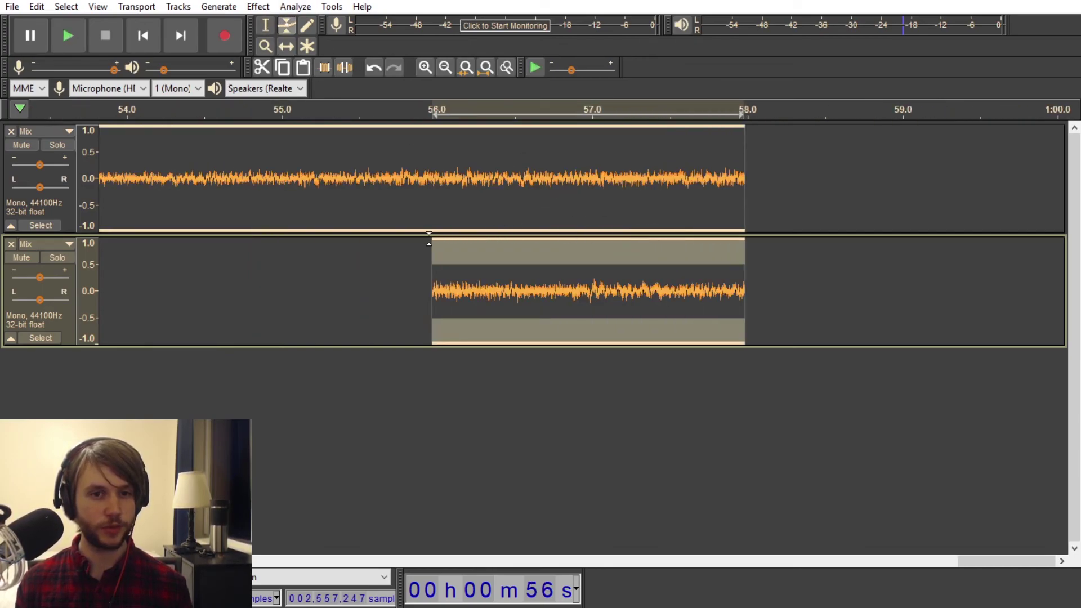
left_click_drag(443, 246, 434, 291)
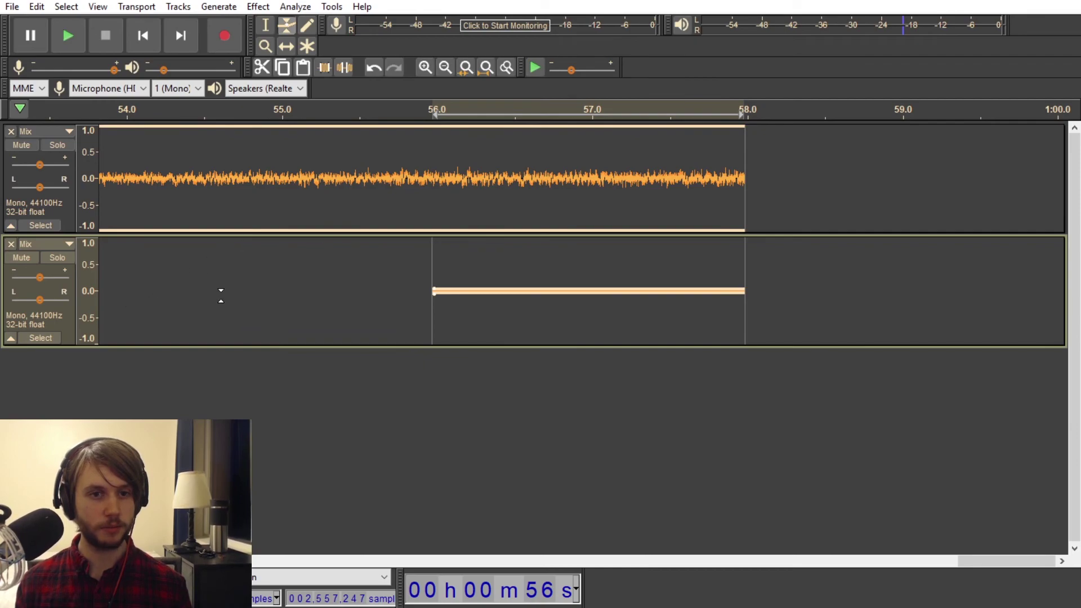
left_click(265, 25)
left_click_drag(475, 292, 601, 289)
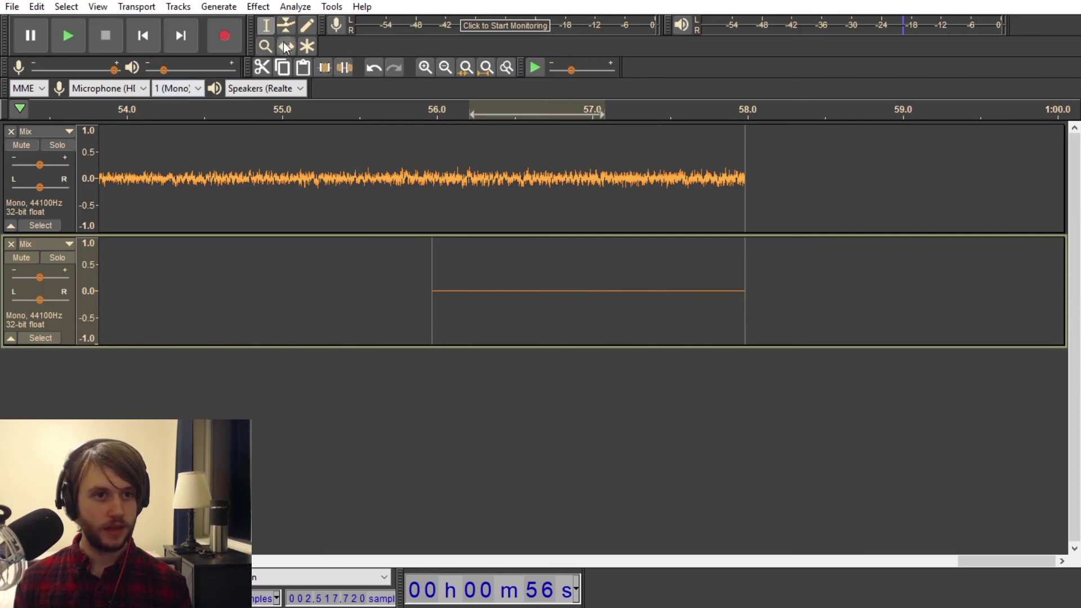
left_click(284, 26)
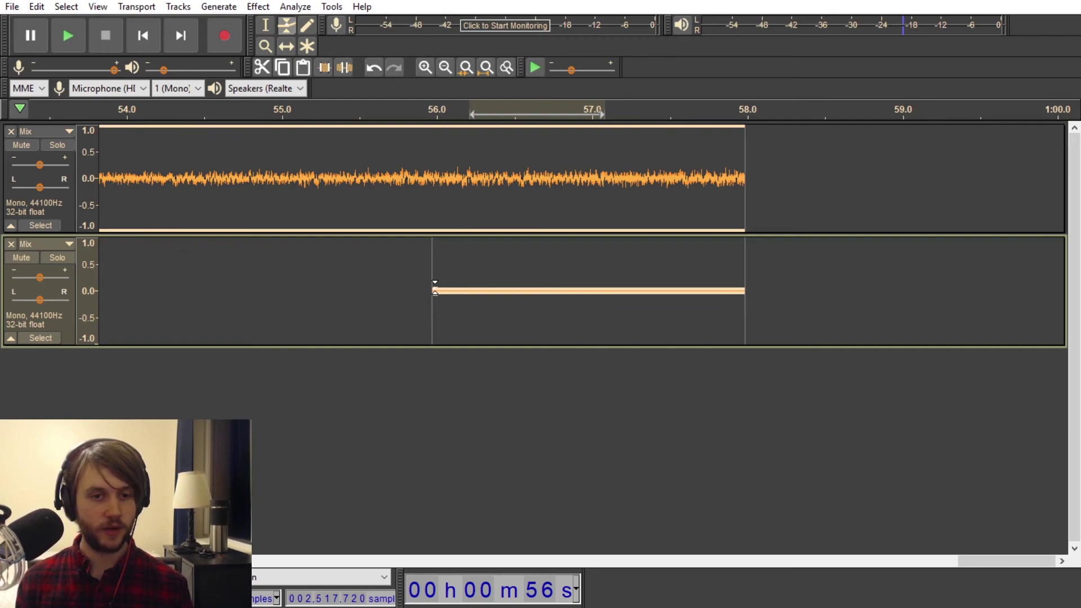
left_click_drag(439, 288, 594, 231)
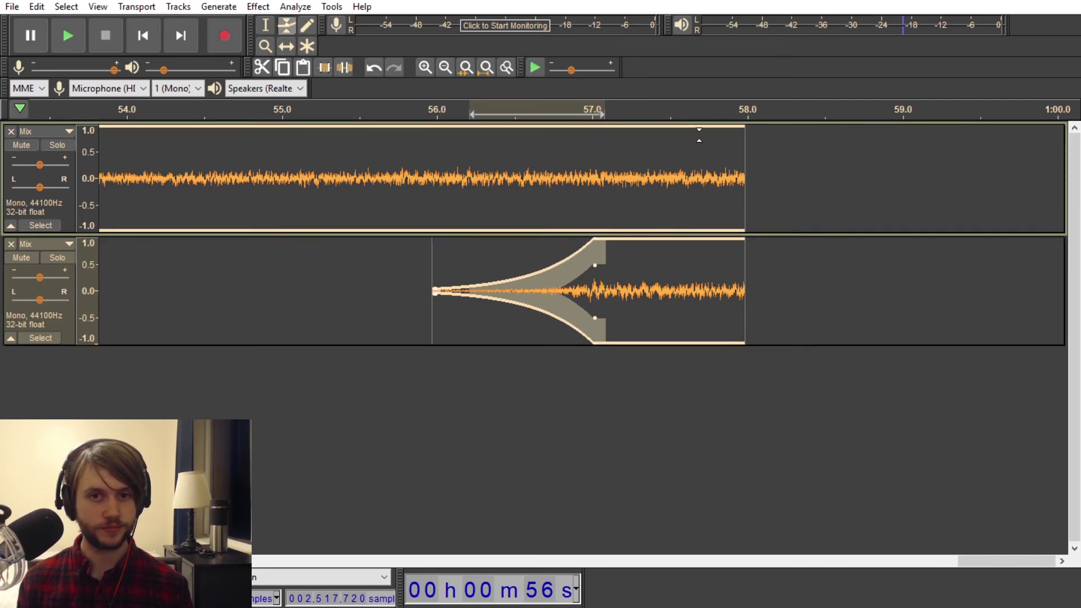
Shape an envelope fade-out on the upper mix track, falling from full level at about 57 seconds to near silence at its end
left_click_drag(737, 130, 740, 176)
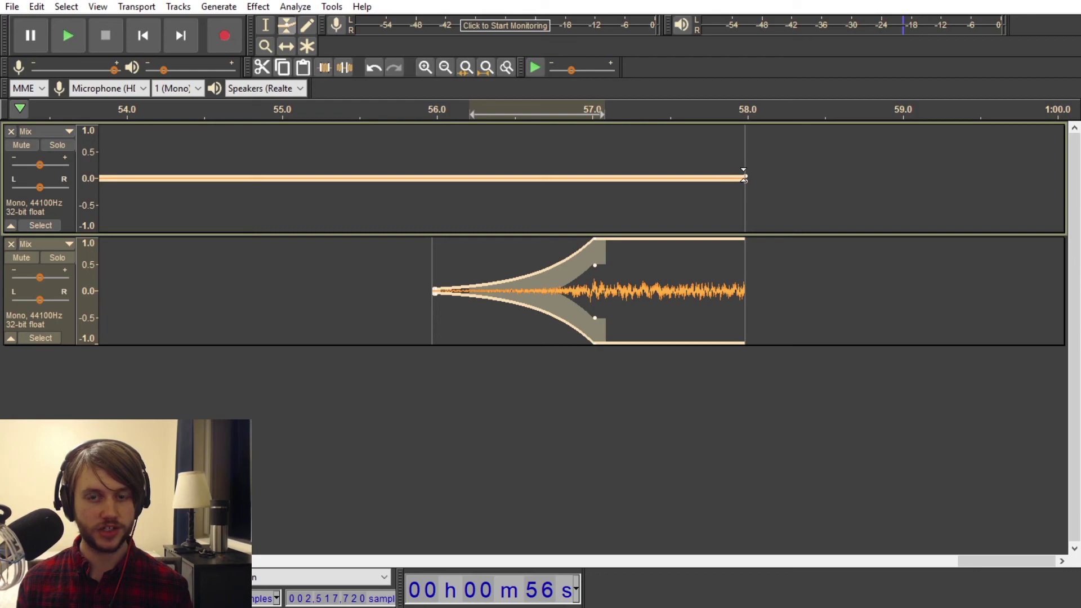
left_click_drag(736, 175, 592, 114)
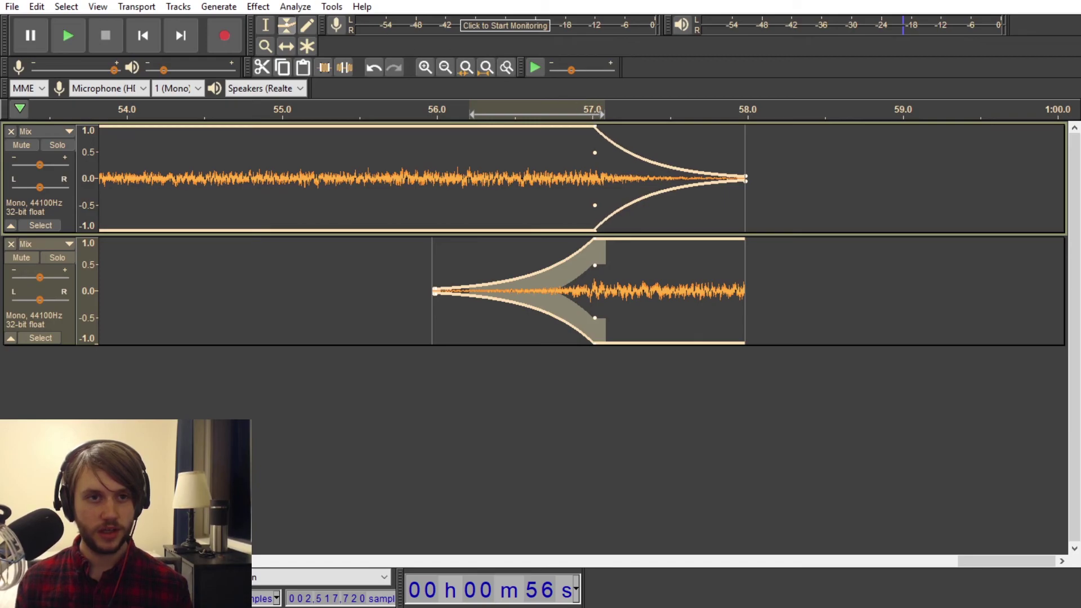
left_click(265, 25)
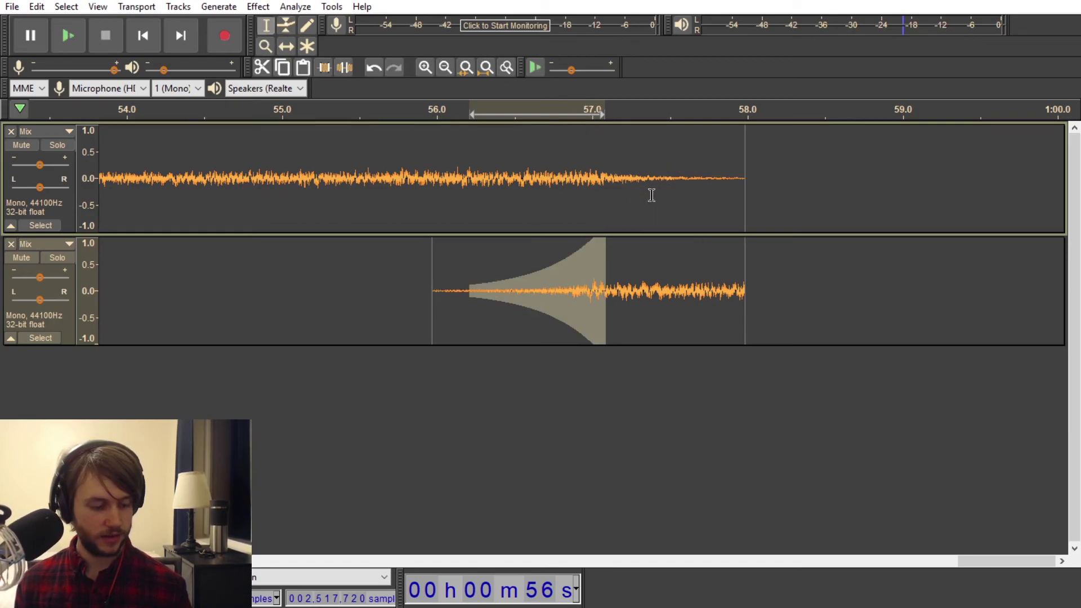
Examine the faded start of the lower clip and the faded end of the upper mix up close
double_click(651, 195)
scroll(420, 290, "up", 4, "ctrl")
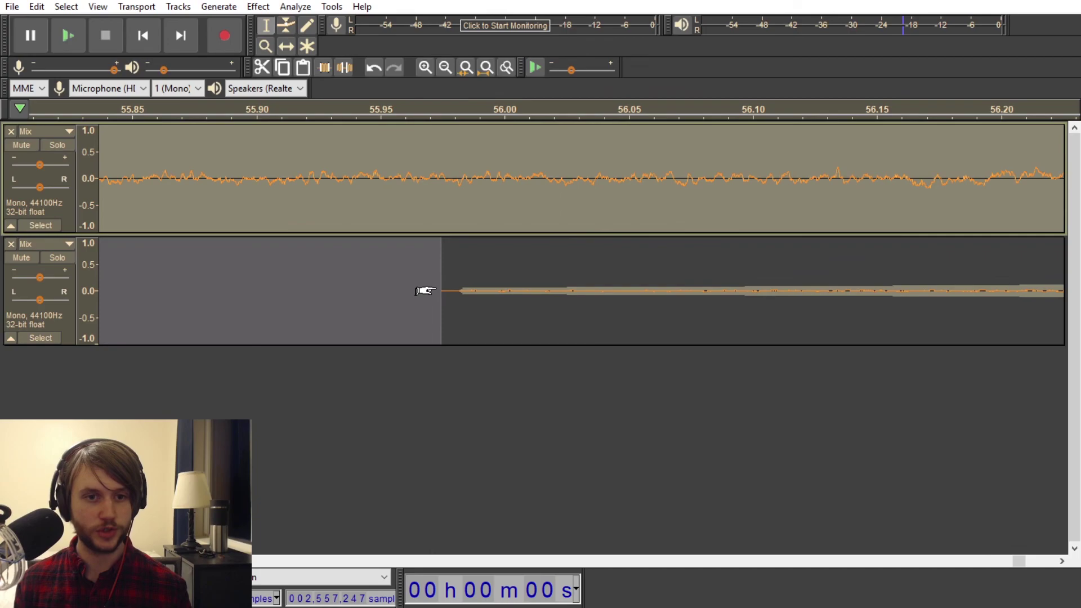
scroll(436, 292, "up", 3, "ctrl")
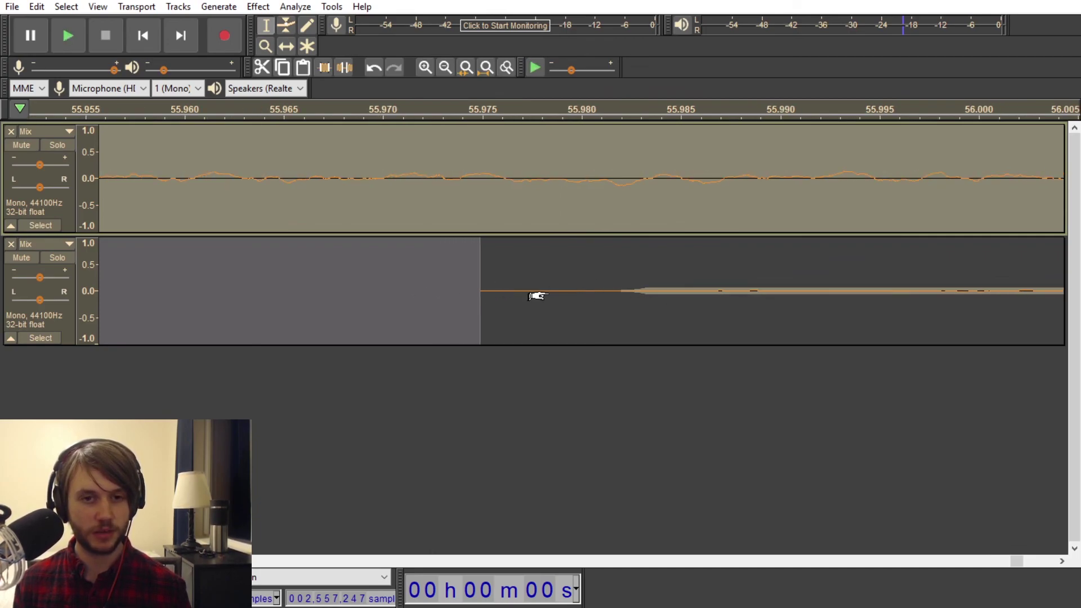
scroll(614, 294, "down", 3, "ctrl")
scroll(614, 294, "down", 4, "ctrl")
scroll(704, 251, "down", 1, "ctrl")
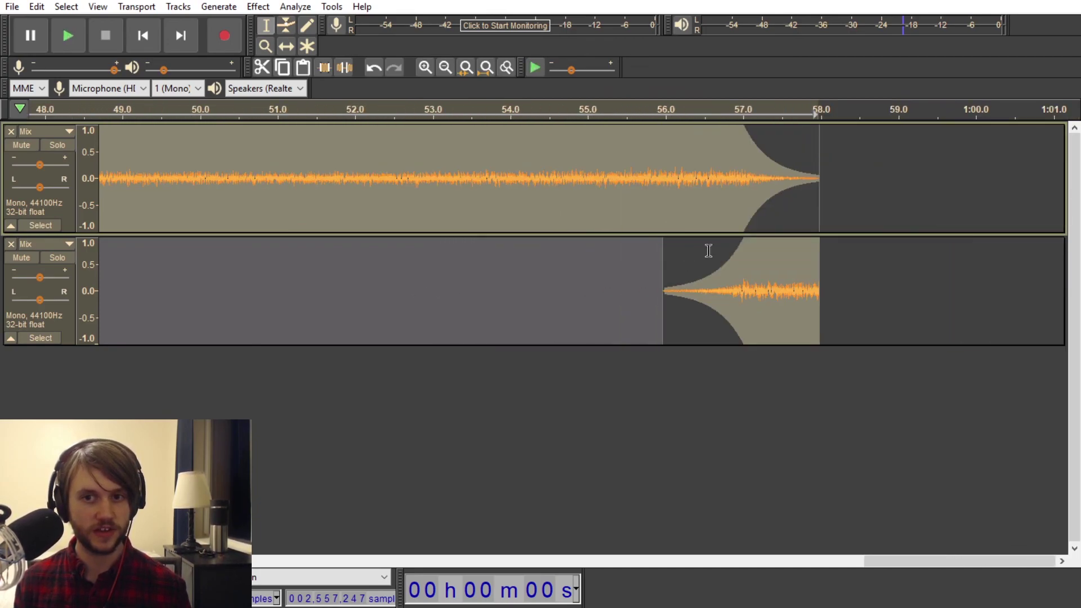
scroll(822, 170, "up", 2, "ctrl")
scroll(822, 170, "up", 1, "ctrl")
scroll(772, 180, "up", 1, "ctrl")
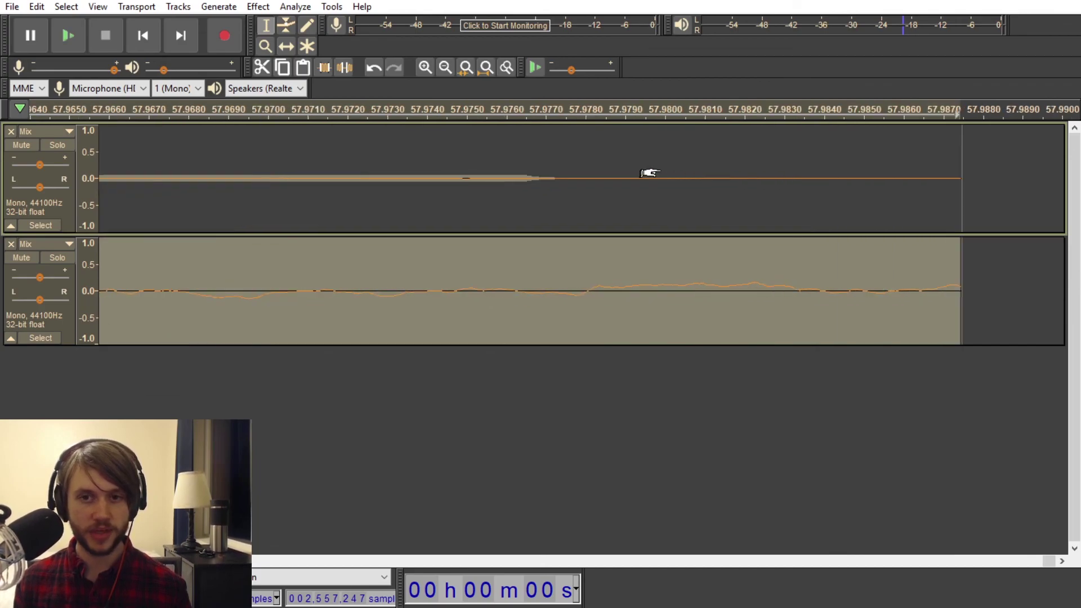
scroll(647, 173, "down", 3, "ctrl")
scroll(608, 177, "down", 1, "ctrl")
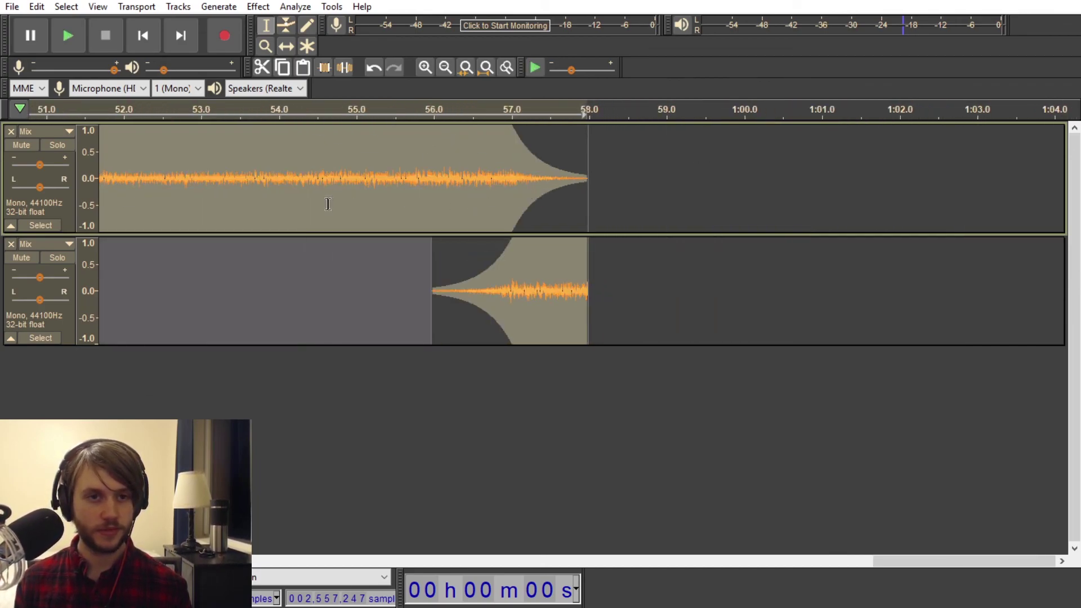
Try pasting a copy of the audio after the end of the mix and play across the join
left_click(258, 179)
key("ctrl+a")
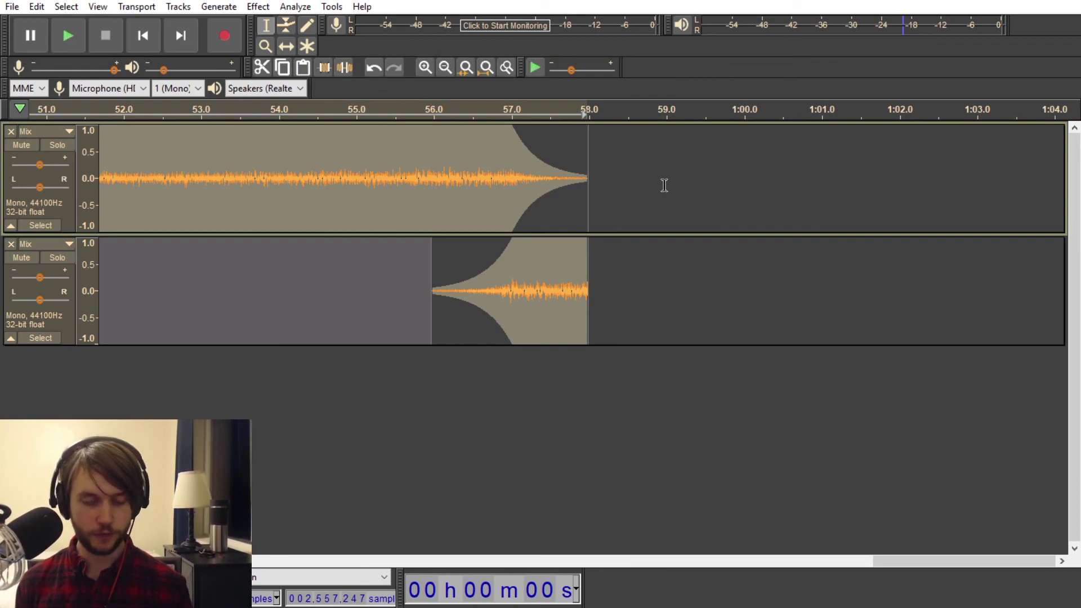
key("End")
key("ctrl+v")
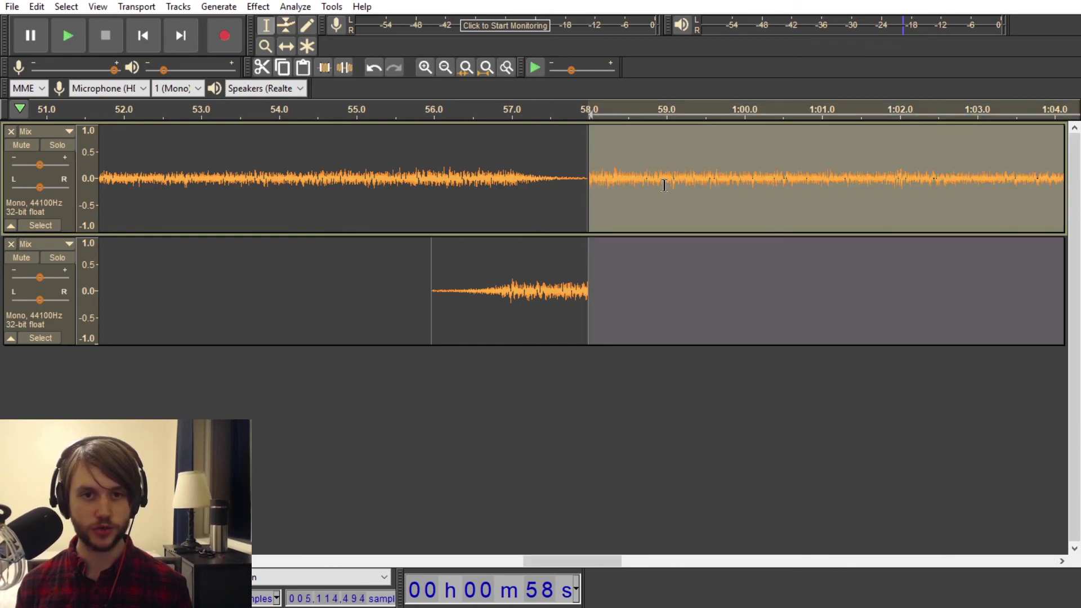
scroll(568, 168, "down", 3)
left_click(263, 109)
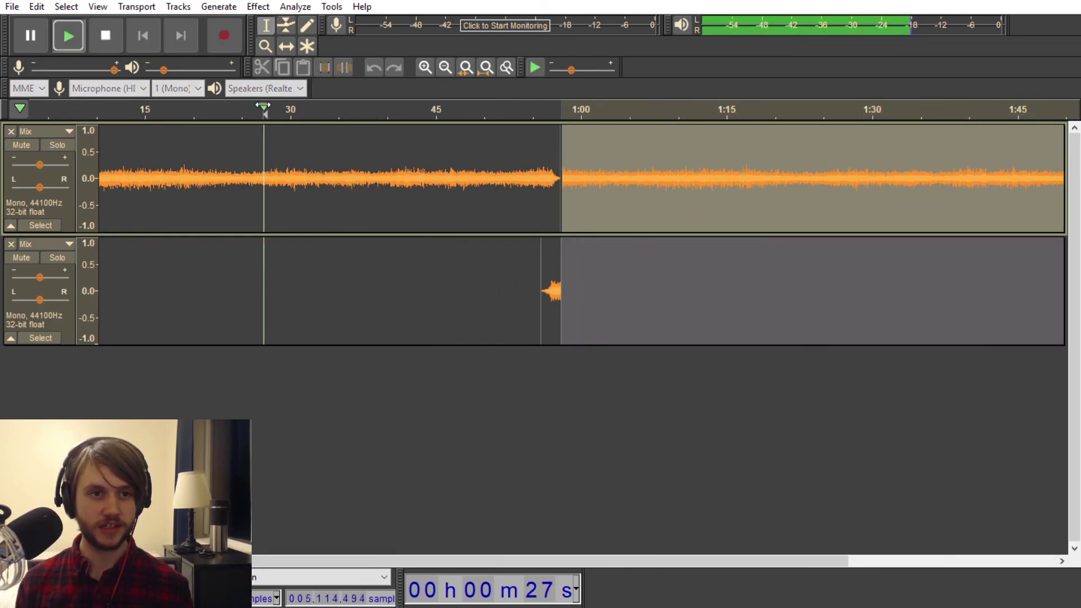
left_click(544, 108)
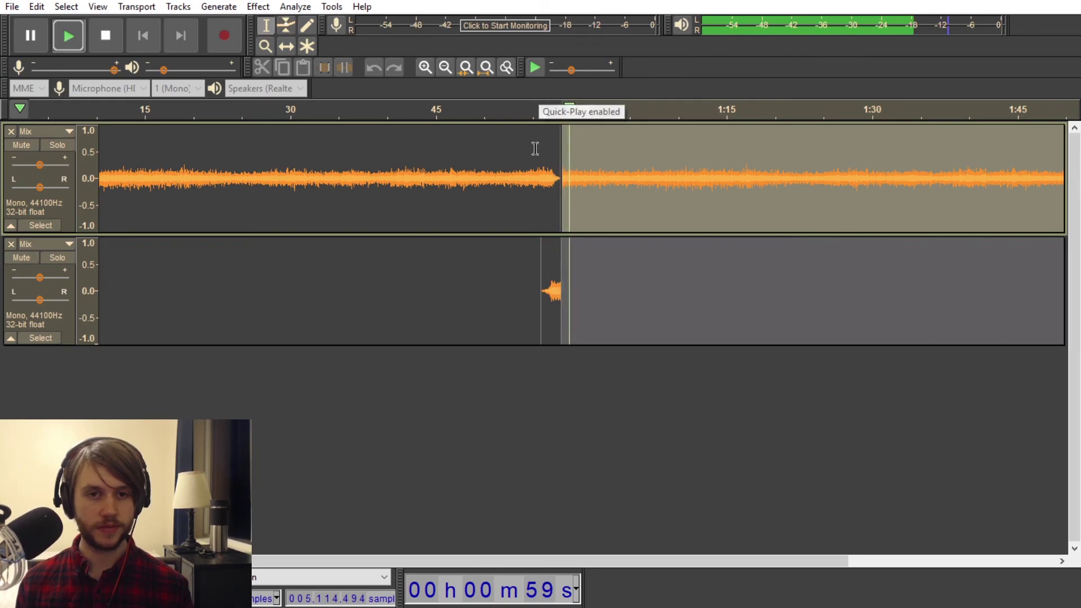
key("space")
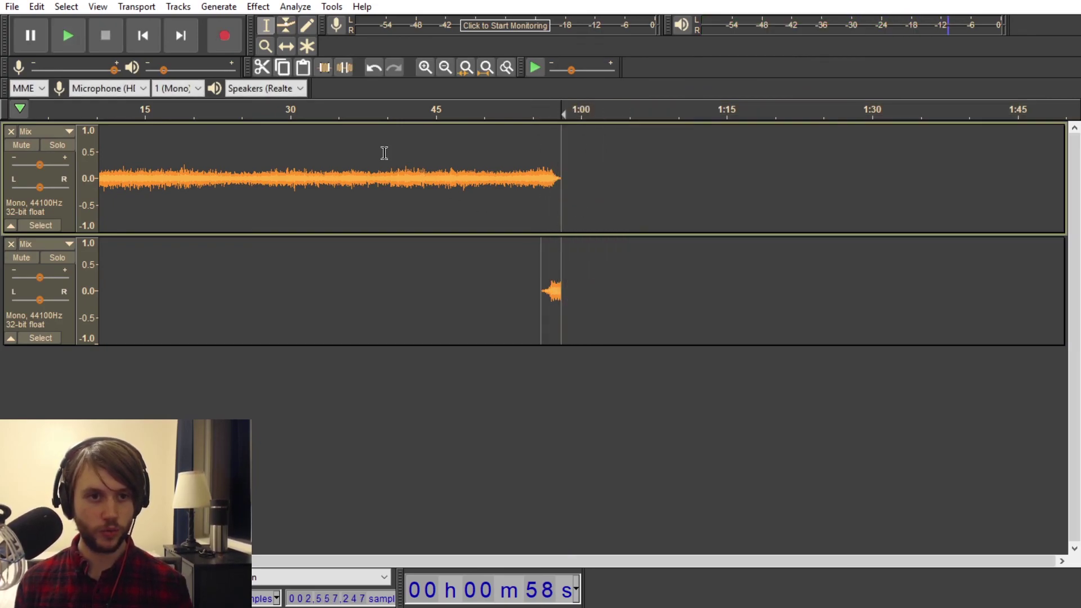
Mix and render both crossfaded tracks into a single track
key("ctrl+a")
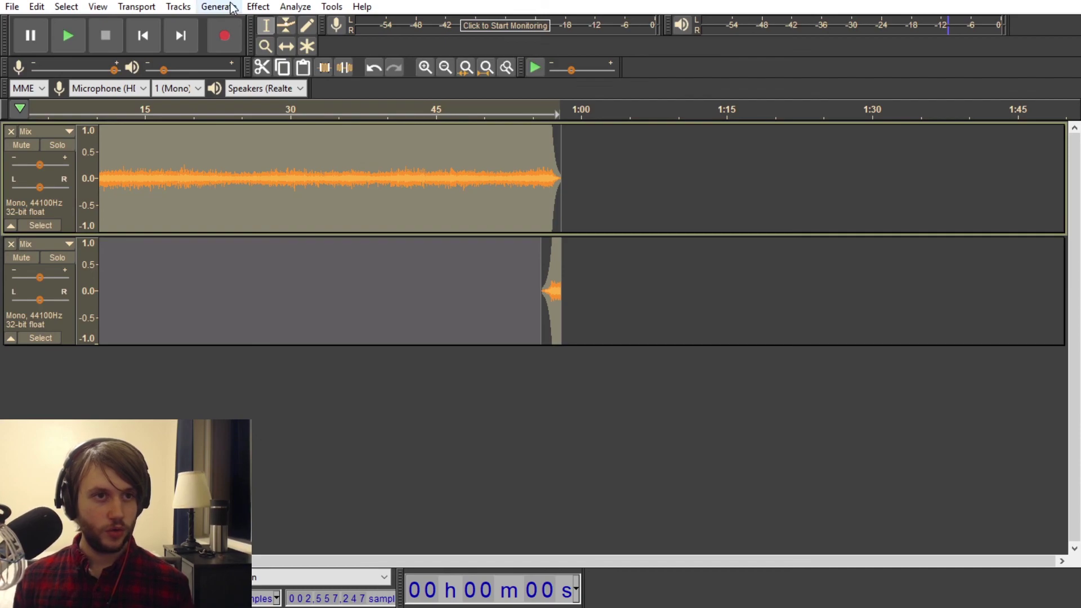
left_click(213, 6)
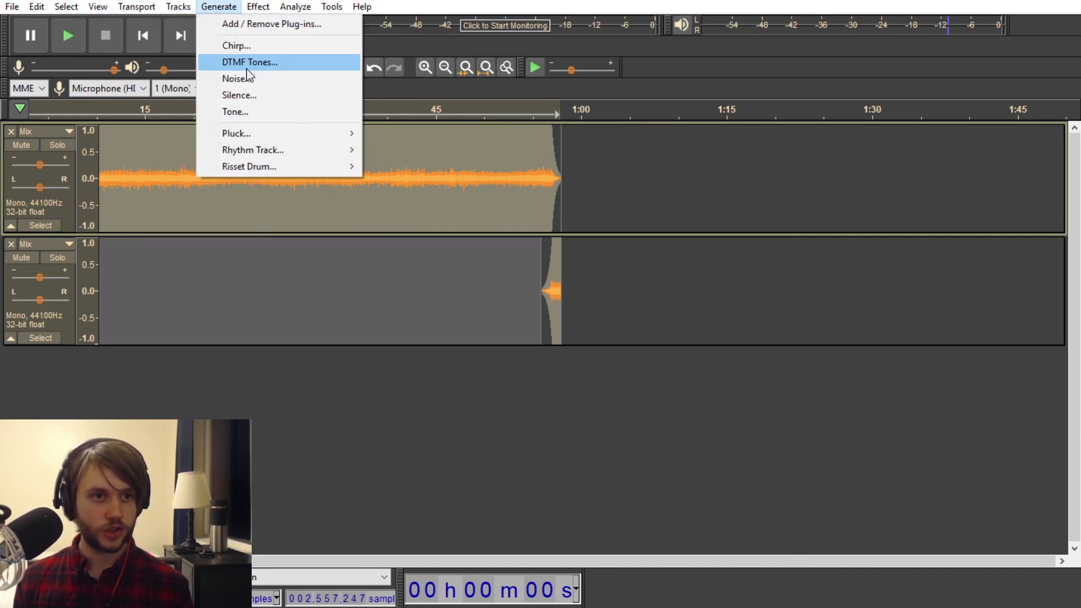
mouse_move(178, 7)
mouse_move(197, 42)
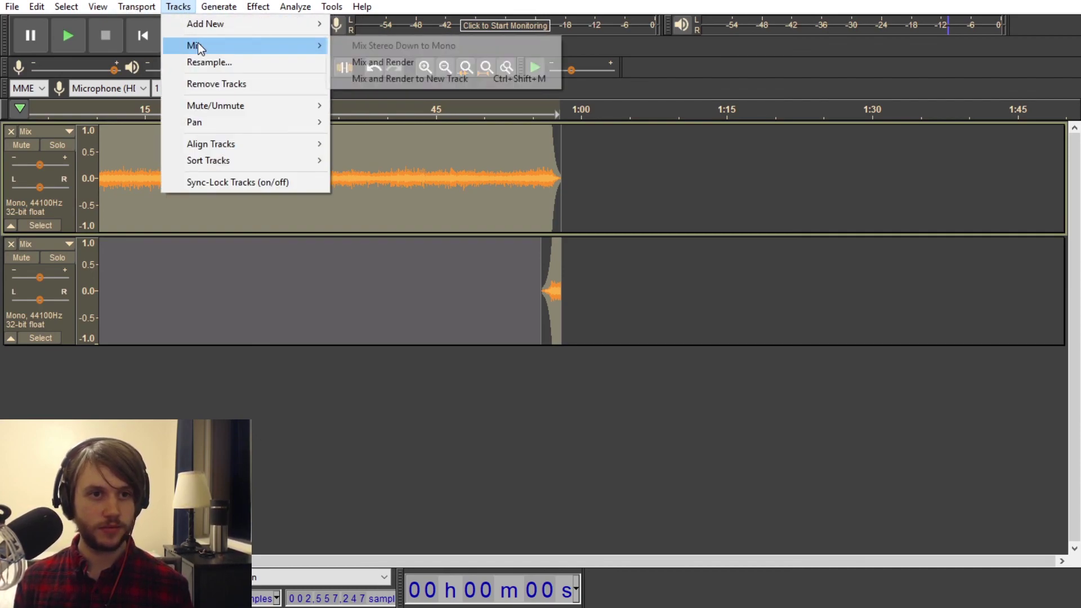
left_click(394, 60)
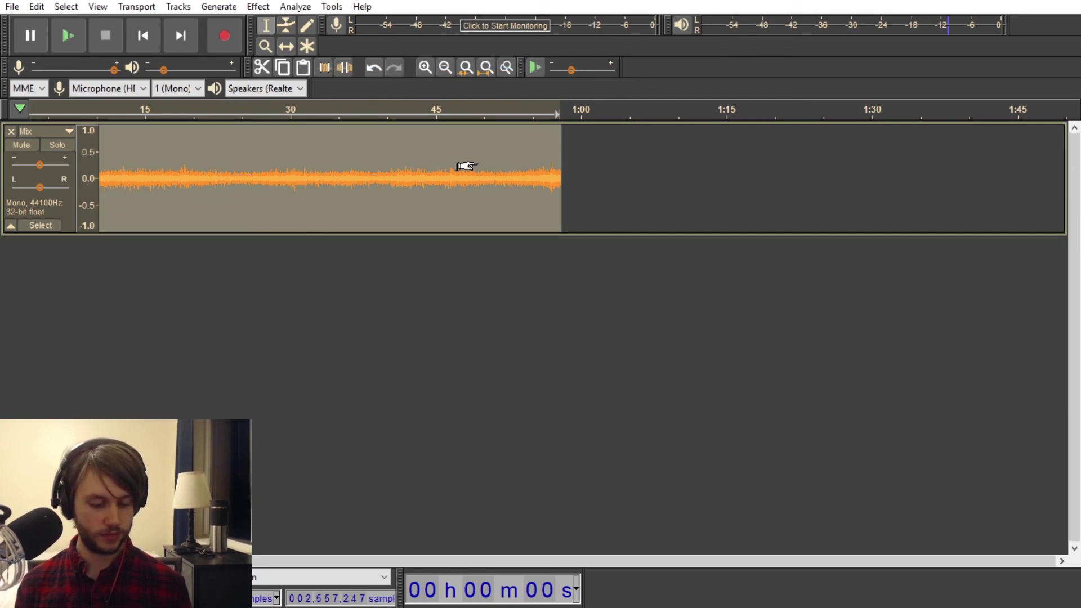
Paste two copies of the rendered mix after its end and play across both joins to test the loop
key("ctrl+v")
key("ctrl+v")
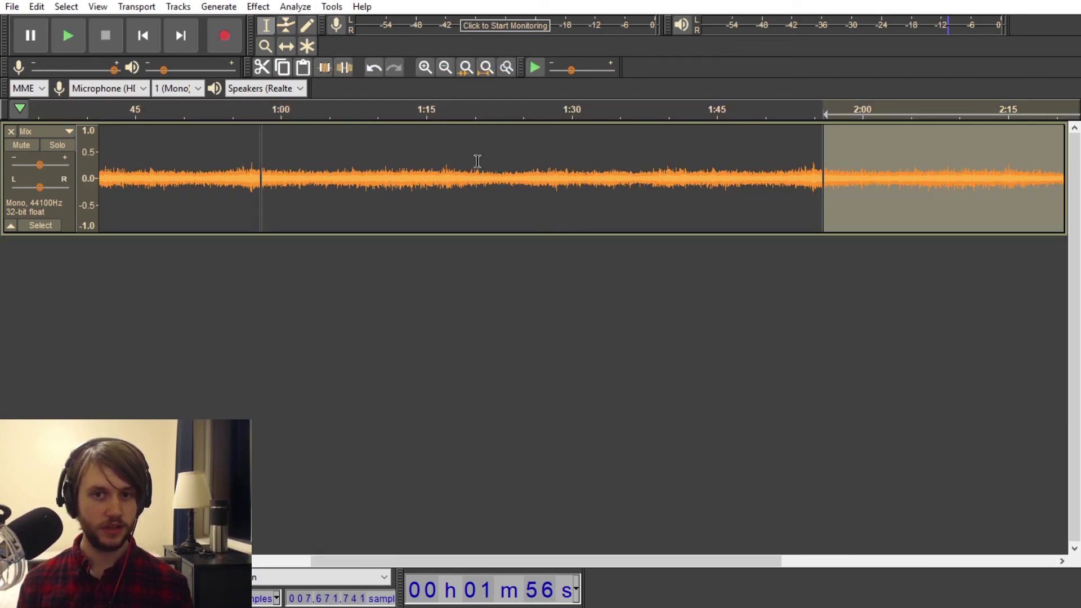
left_click(244, 108)
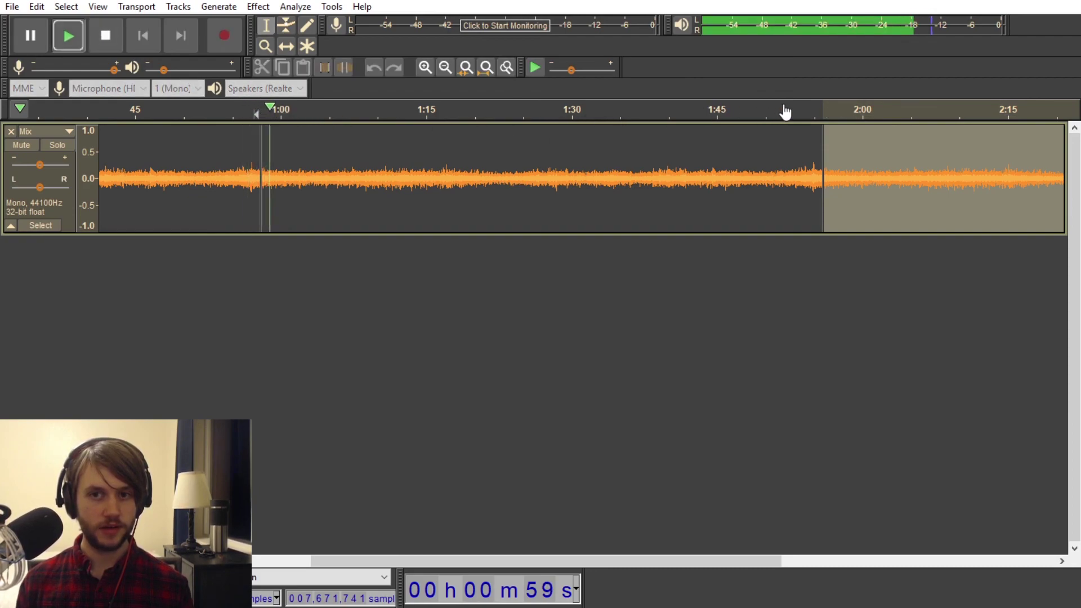
left_click(821, 110)
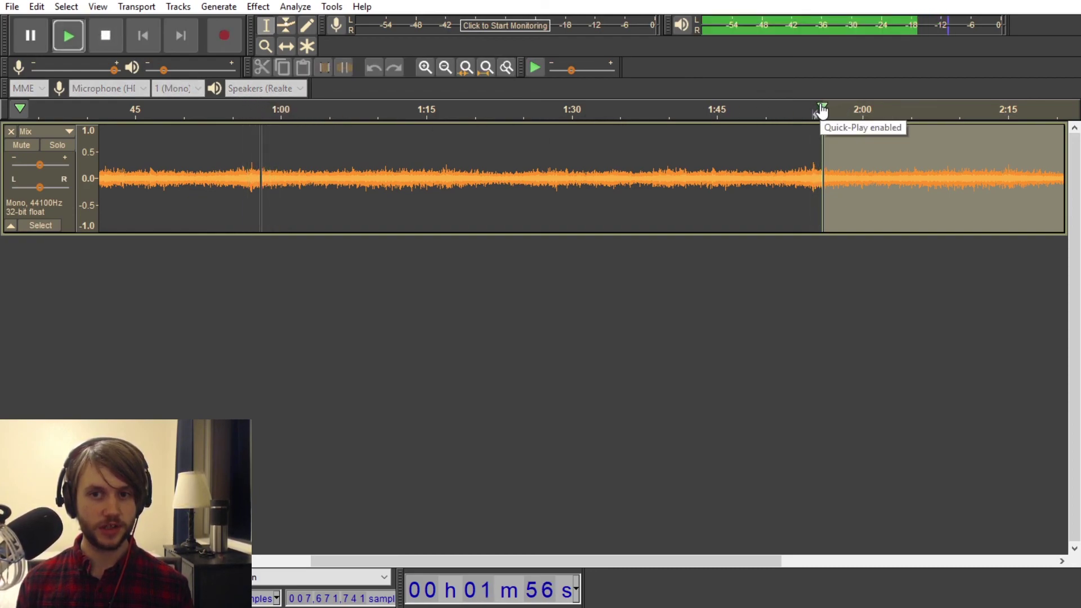
key("space")
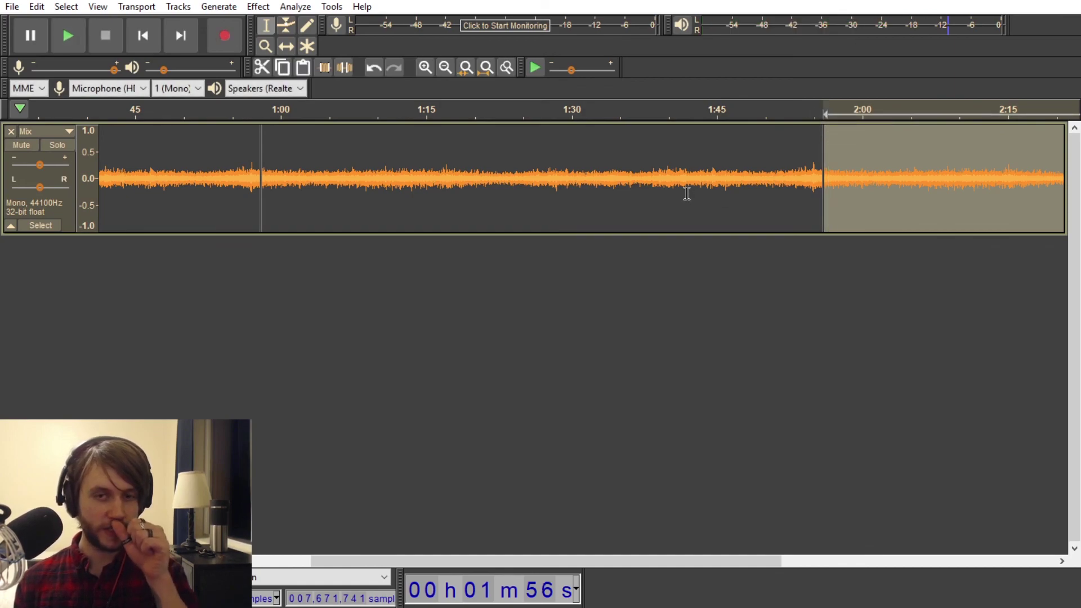
Delete the pasted copies after 58 seconds, keeping only the original rendered mix
double_click(576, 177)
key("Delete")
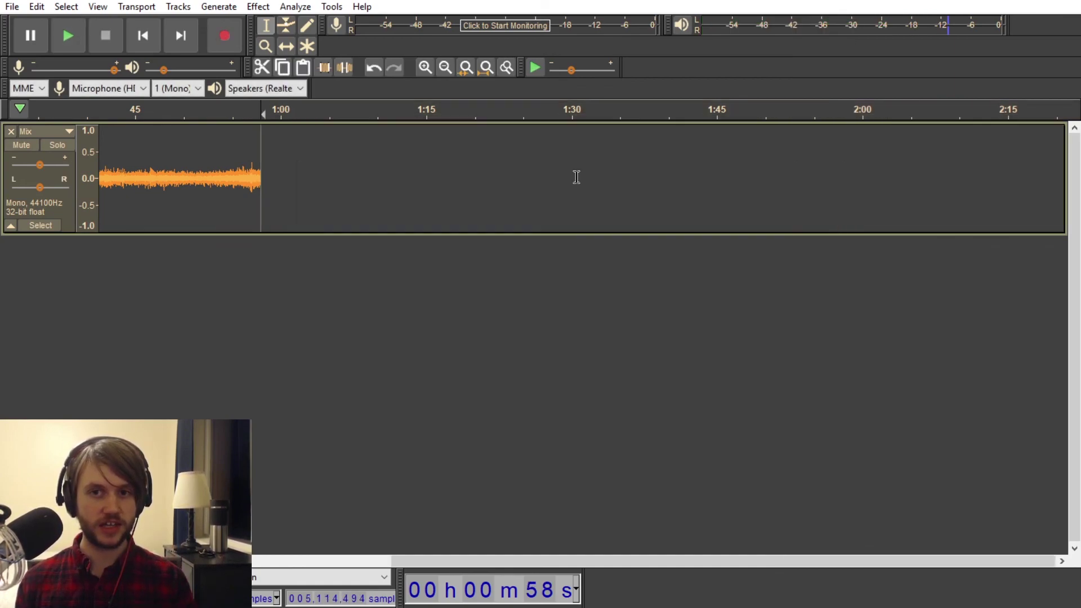
left_click_drag(437, 562, 149, 560)
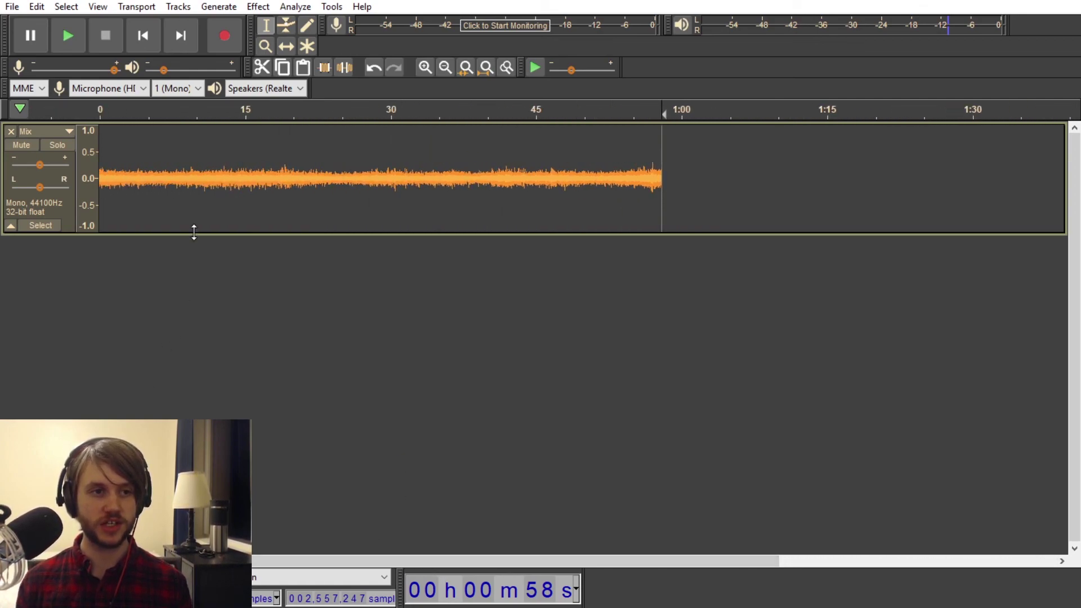